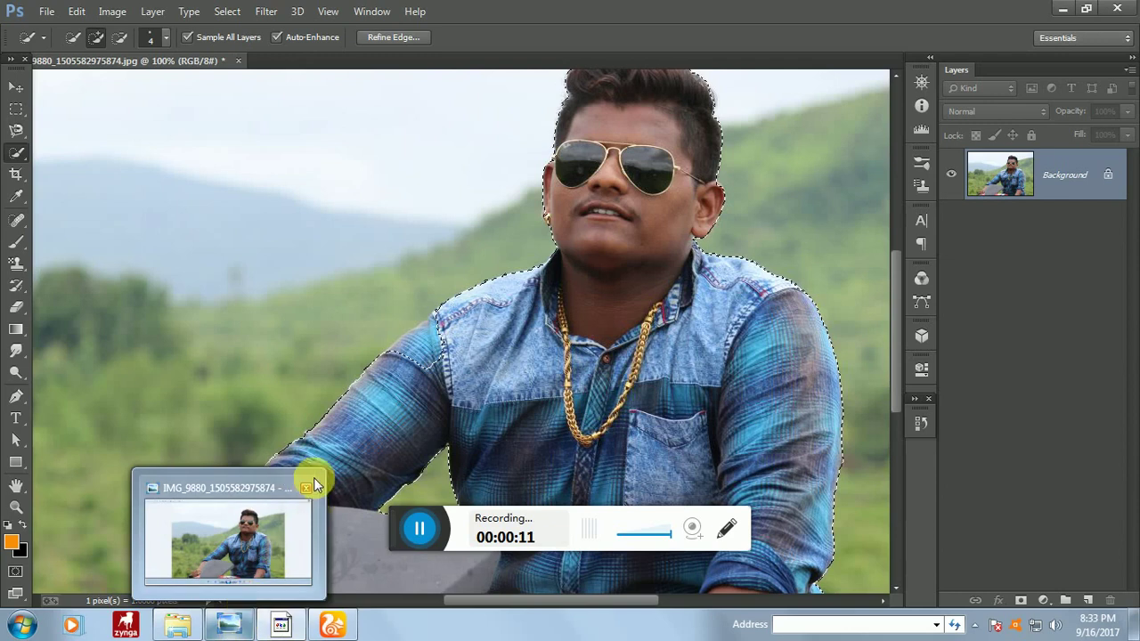
Step: Close the open photo preview and the file explorer window, and return to the portrait in Photoshop
left_click(305, 491)
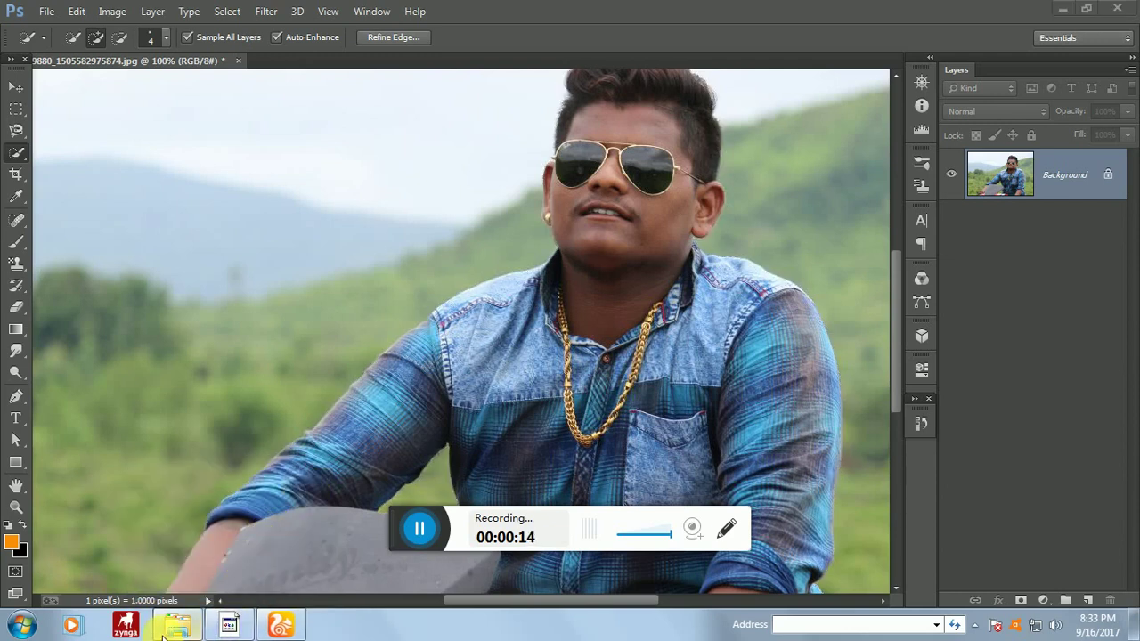
mouse_move(165, 628)
left_click(255, 489)
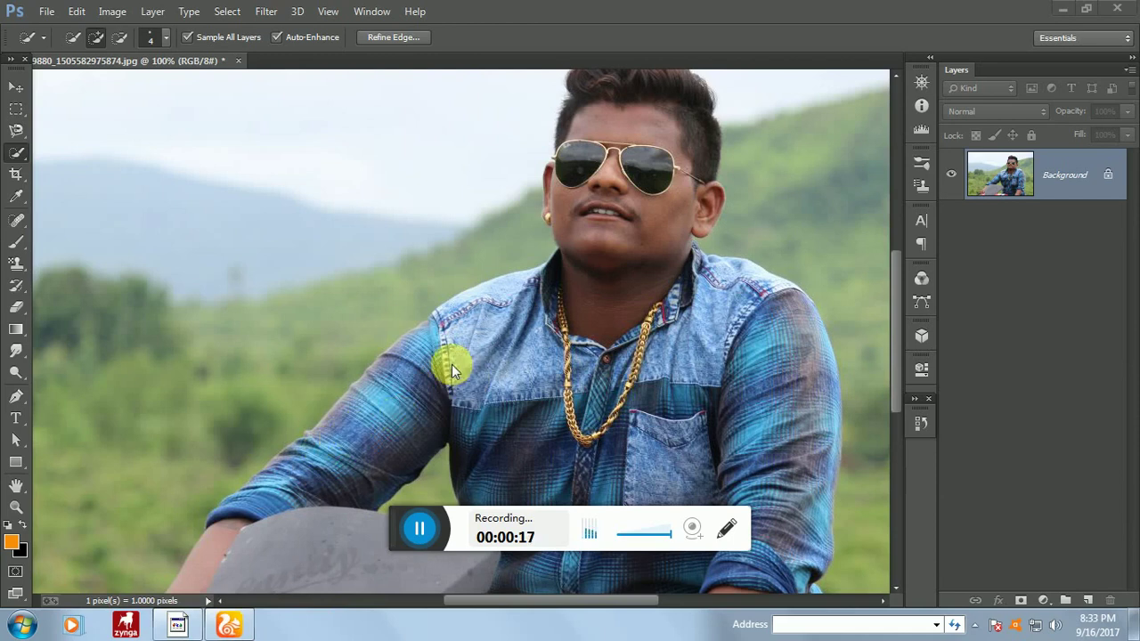
left_click(418, 374)
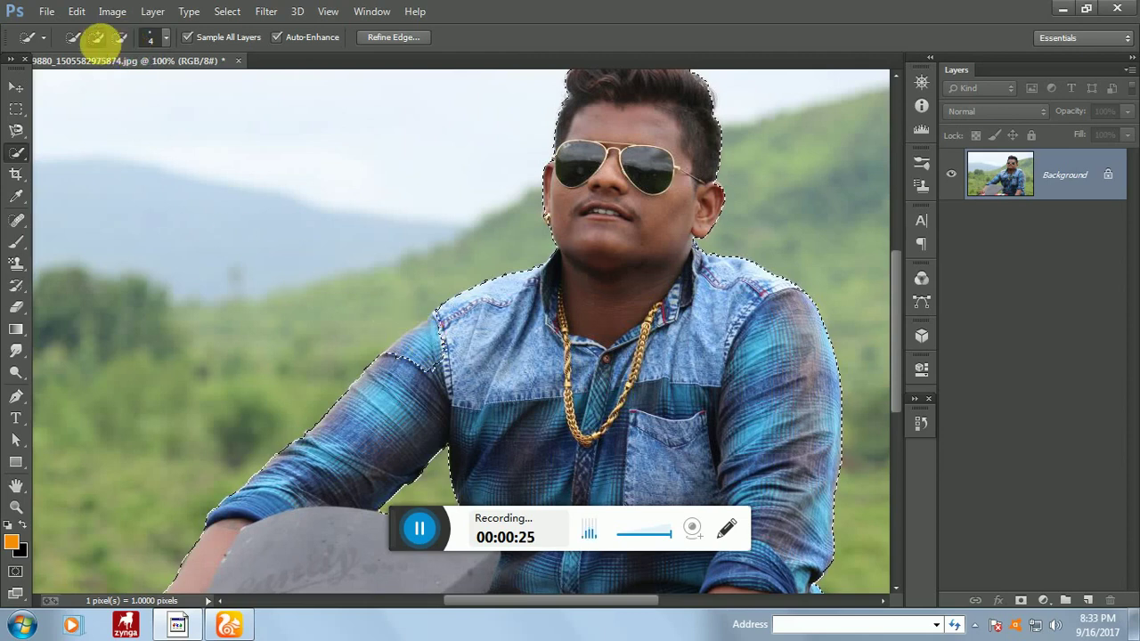
Step: Subtract the stray patch on the shoulder and upper sleeve from the background selection with the Quick Selection tool
left_click(120, 37)
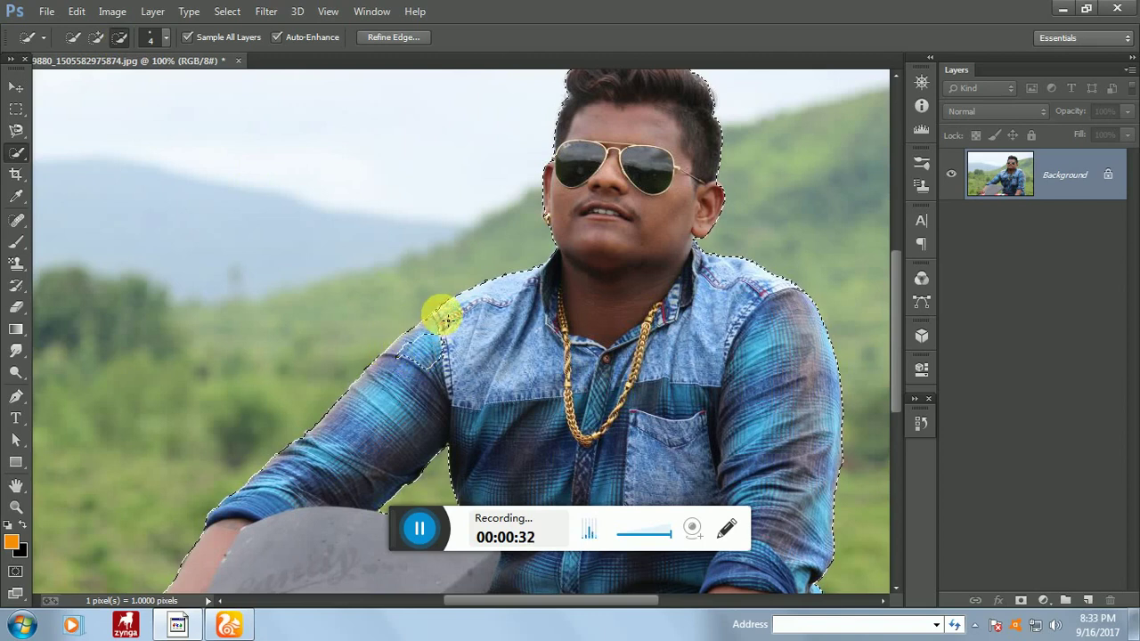
left_click_drag(445, 317, 428, 349)
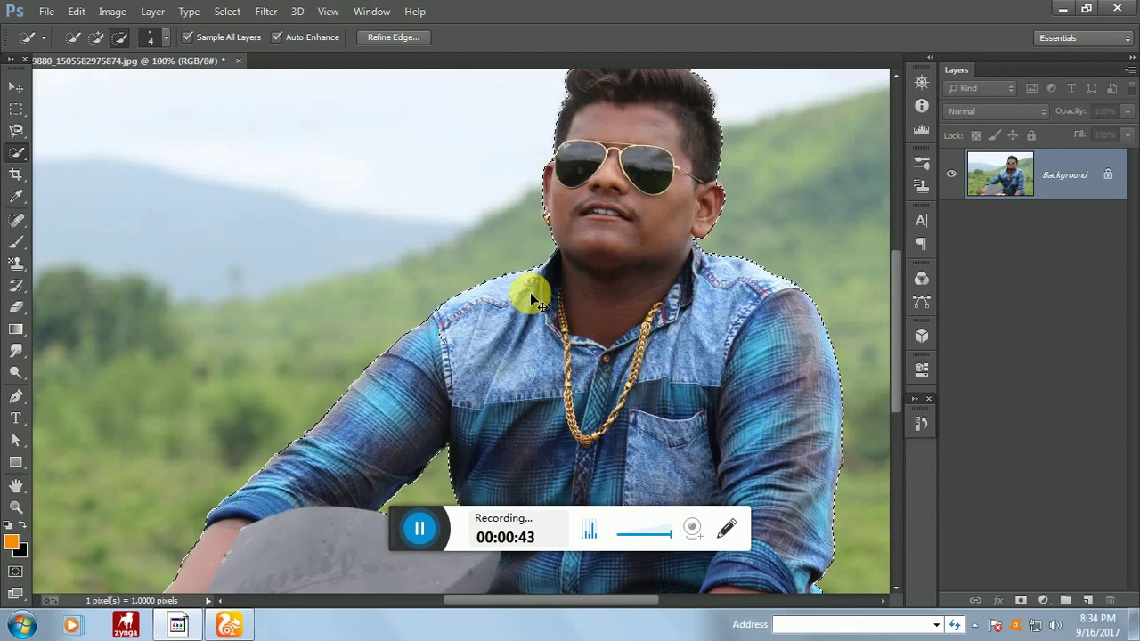
key("ctrl+minus")
key("ctrl+minus")
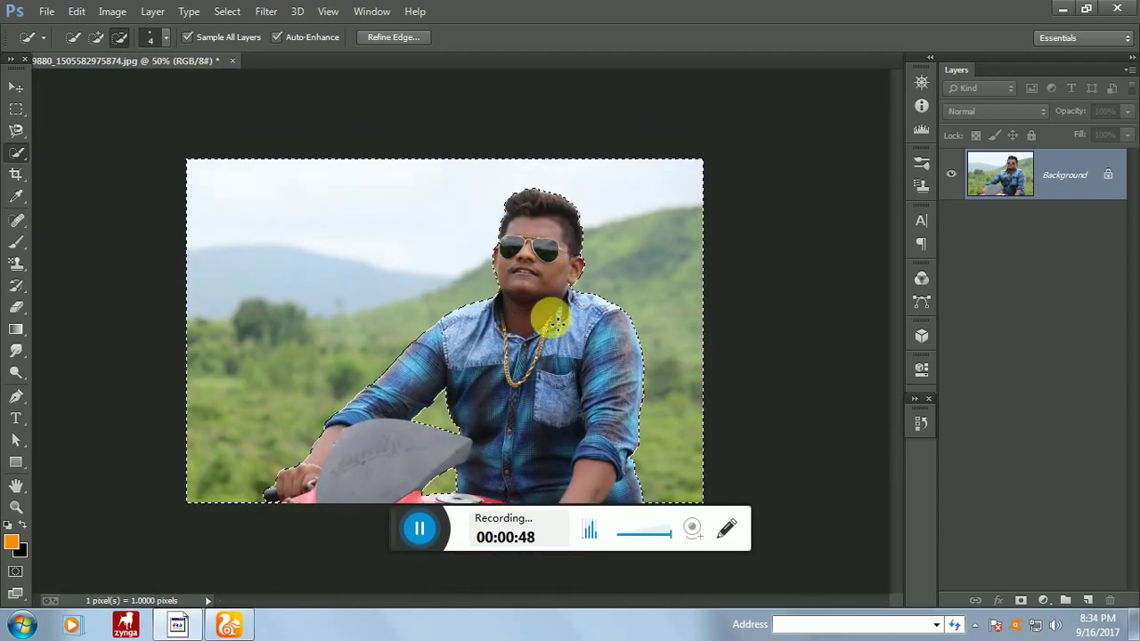
Step: Subtract the man's ear stud from the background selection with the Quick Selection tool
key("ctrl+plus")
key("ctrl+plus")
scroll(596, 279, "up", 2)
scroll(596, 280, "up", 2)
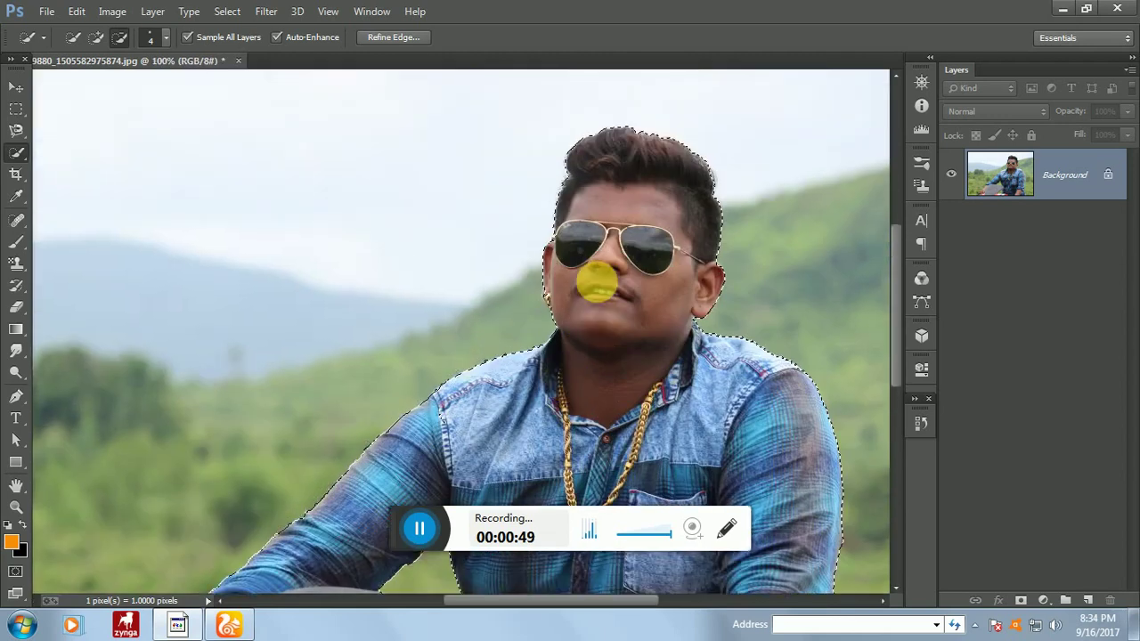
key("ctrl+plus")
key("ctrl+minus")
key("ctrl+plus")
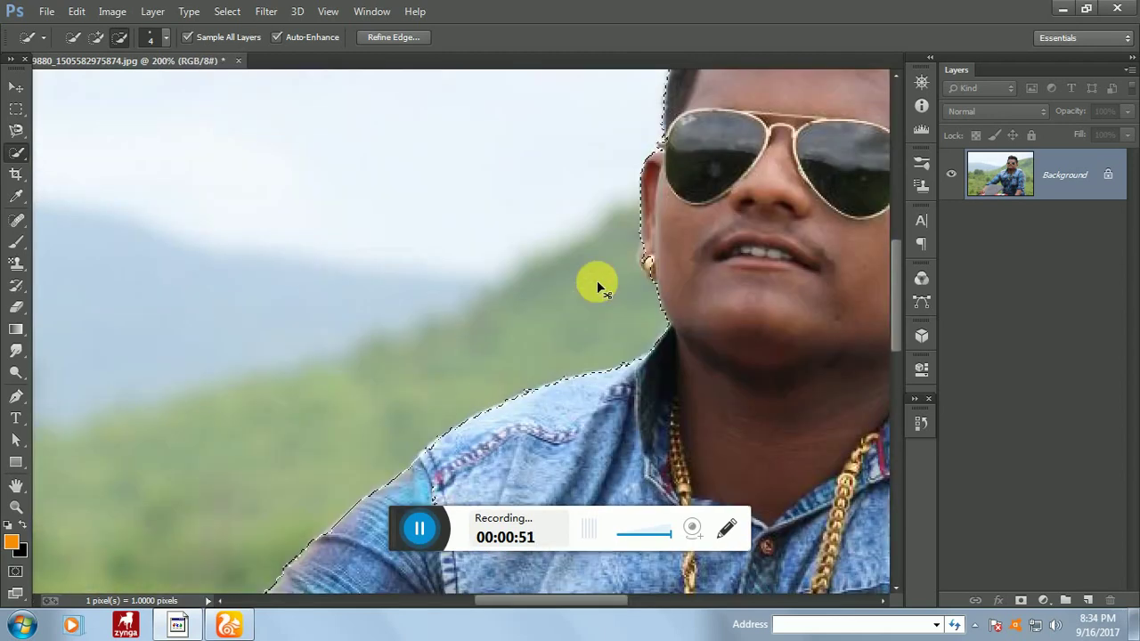
left_click(122, 40)
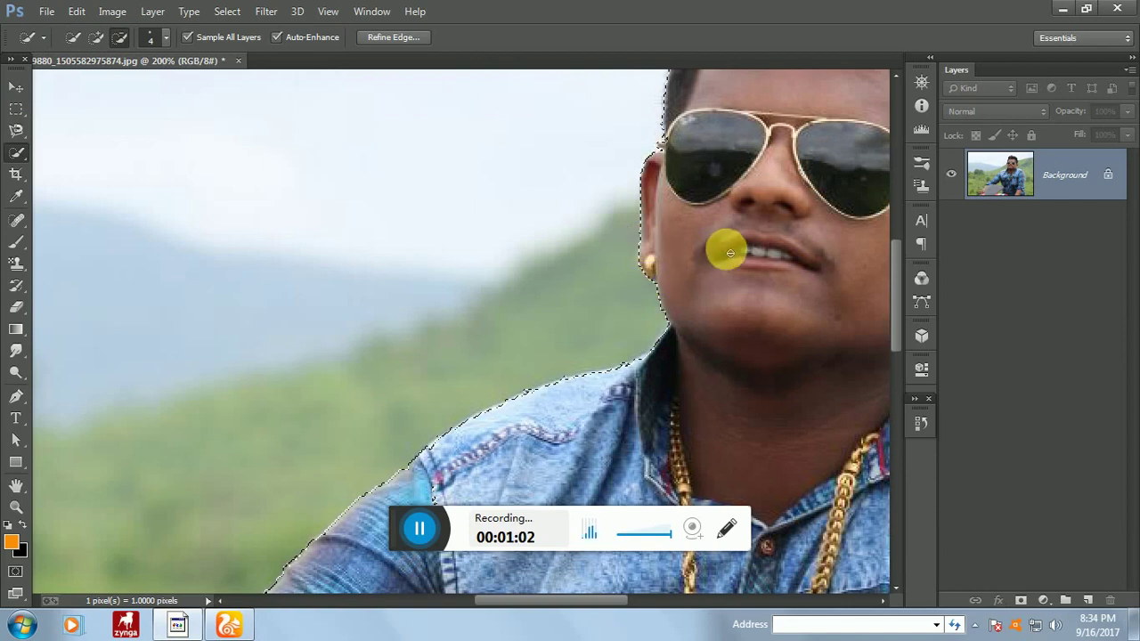
key("ctrl+minus")
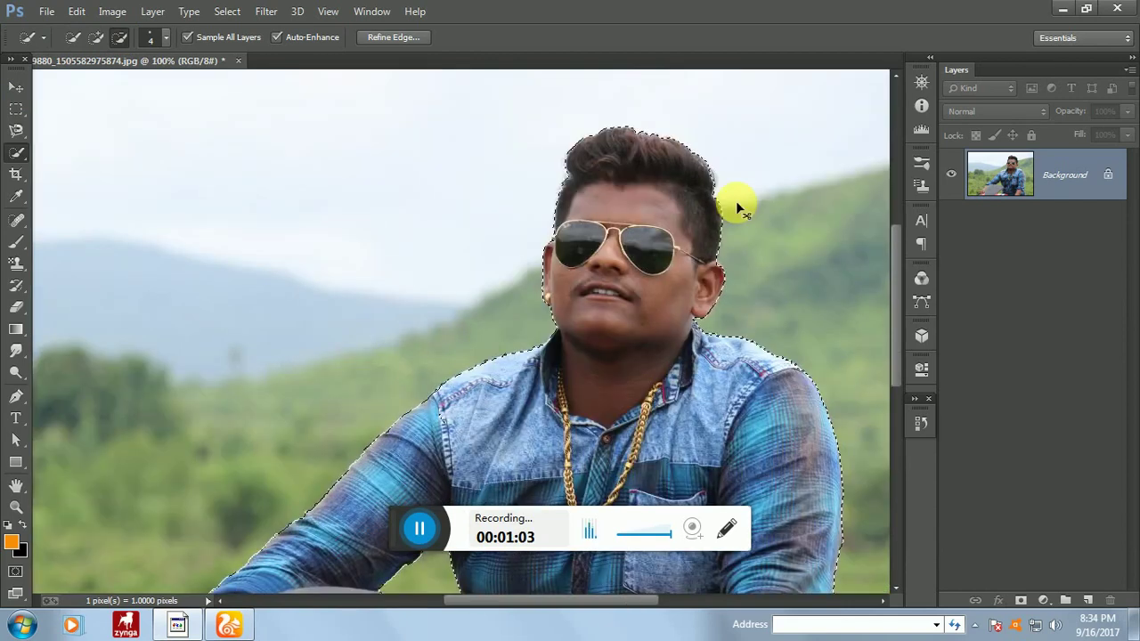
key("ctrl+minus")
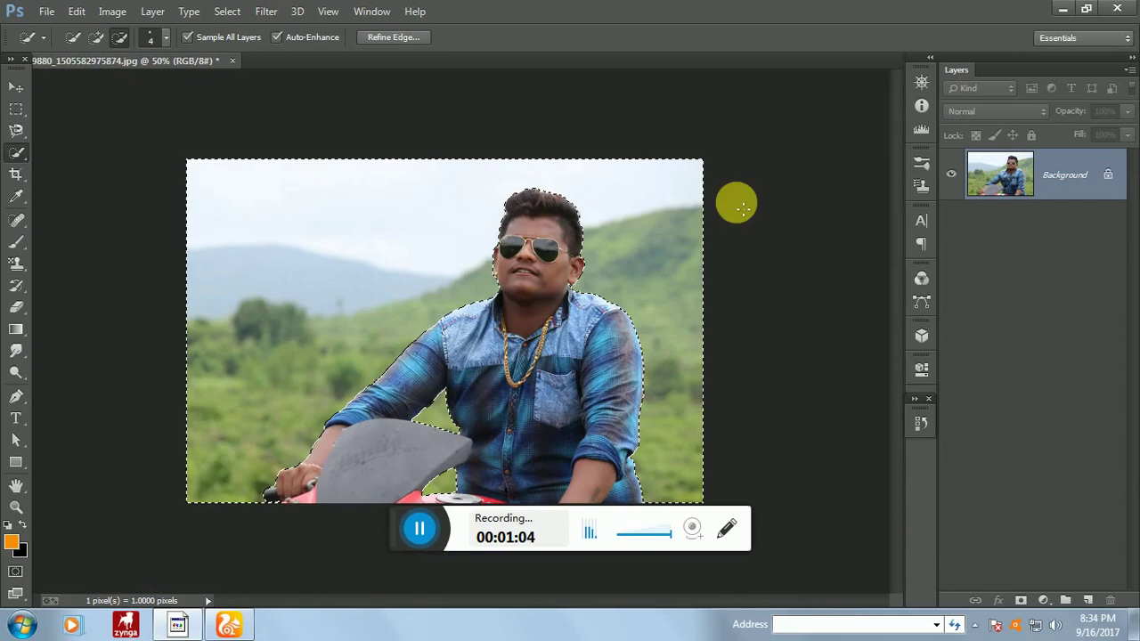
Step: Close the web browser playing the YouTube song and minimize Photoshop to reach the desktop
left_click(226, 626)
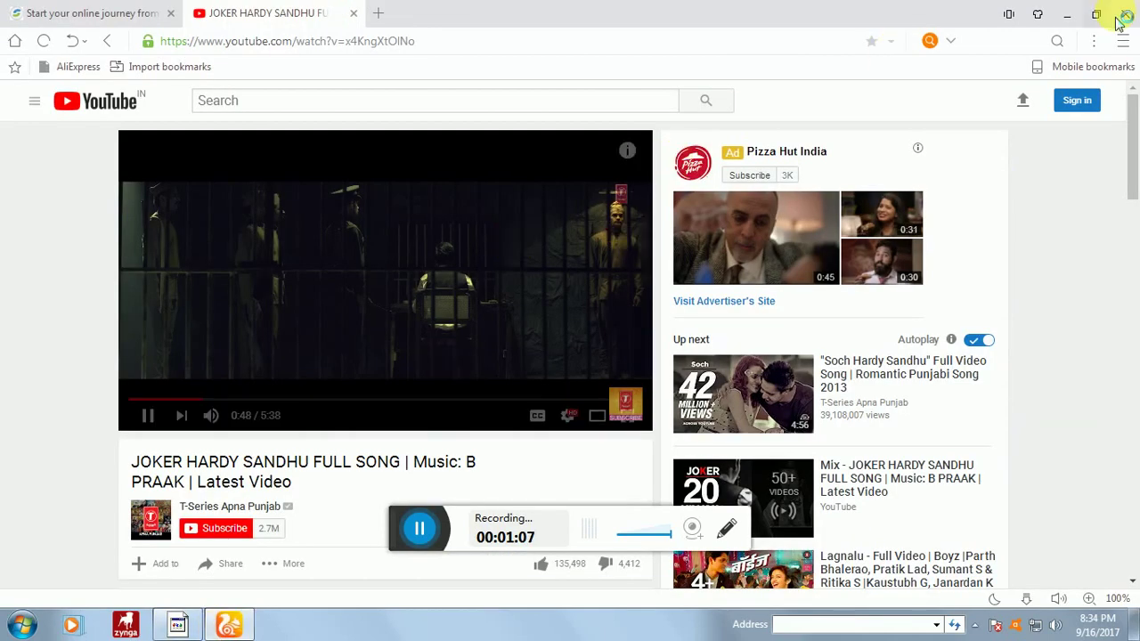
left_click(1125, 15)
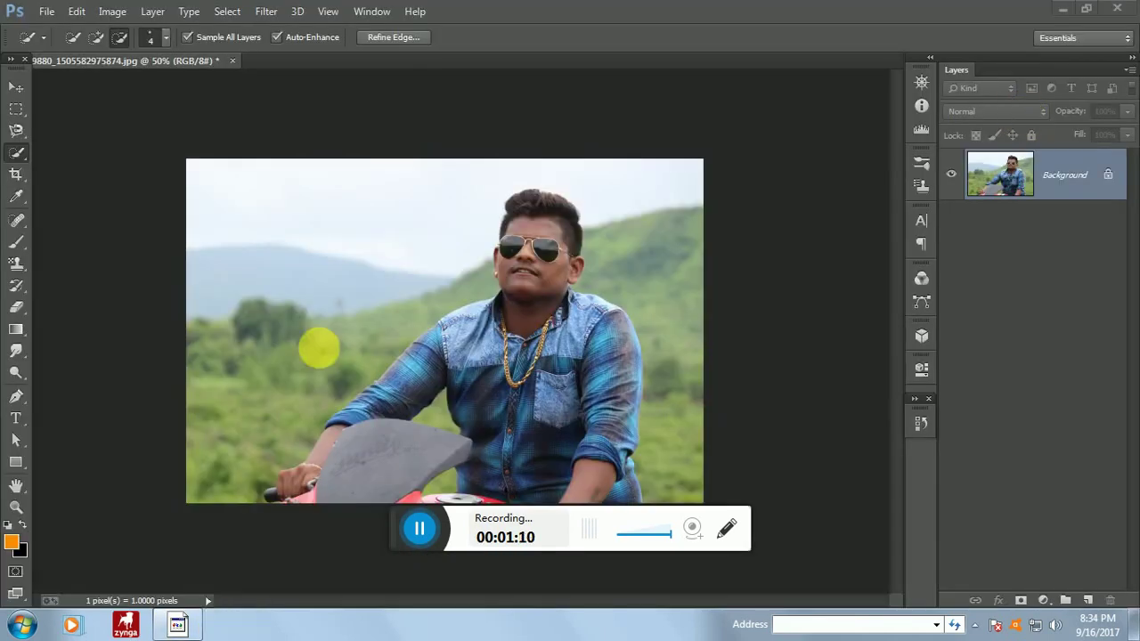
left_click(1063, 11)
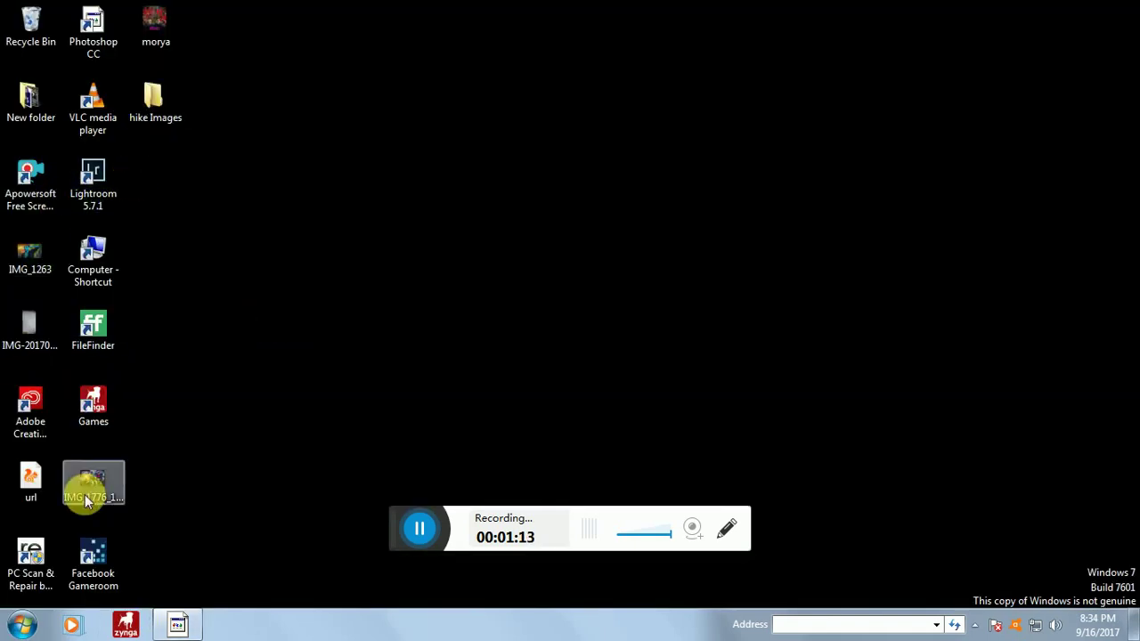
Step: Open the Computer shortcut on the desktop and go to Local Disk (D:)
left_click(99, 254)
double_click(98, 254)
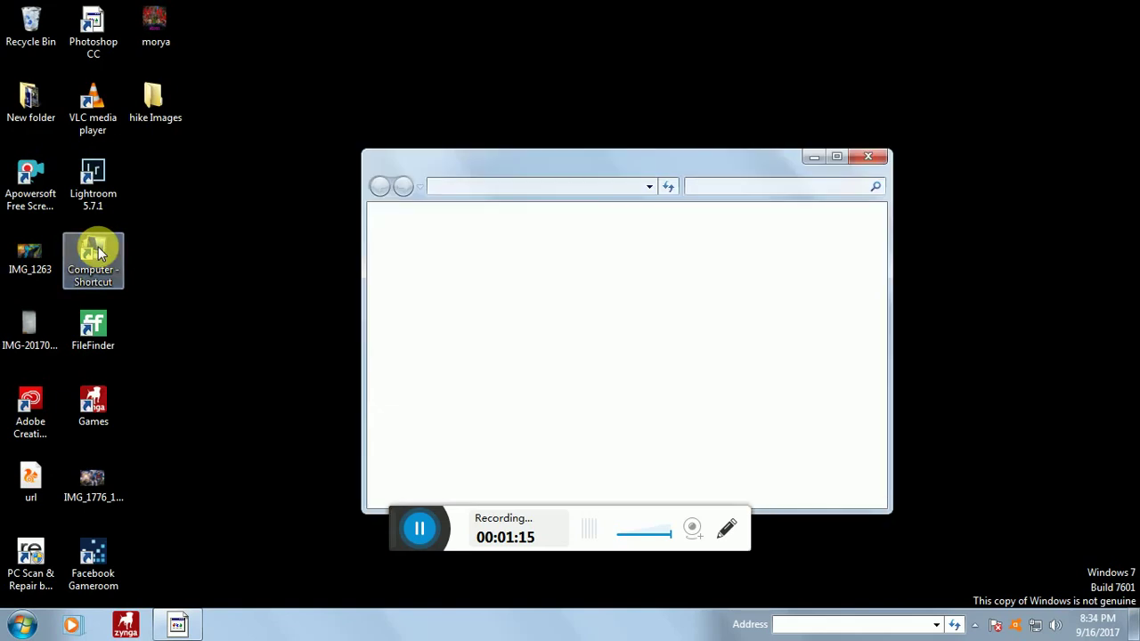
scroll(445, 438, "down", 1)
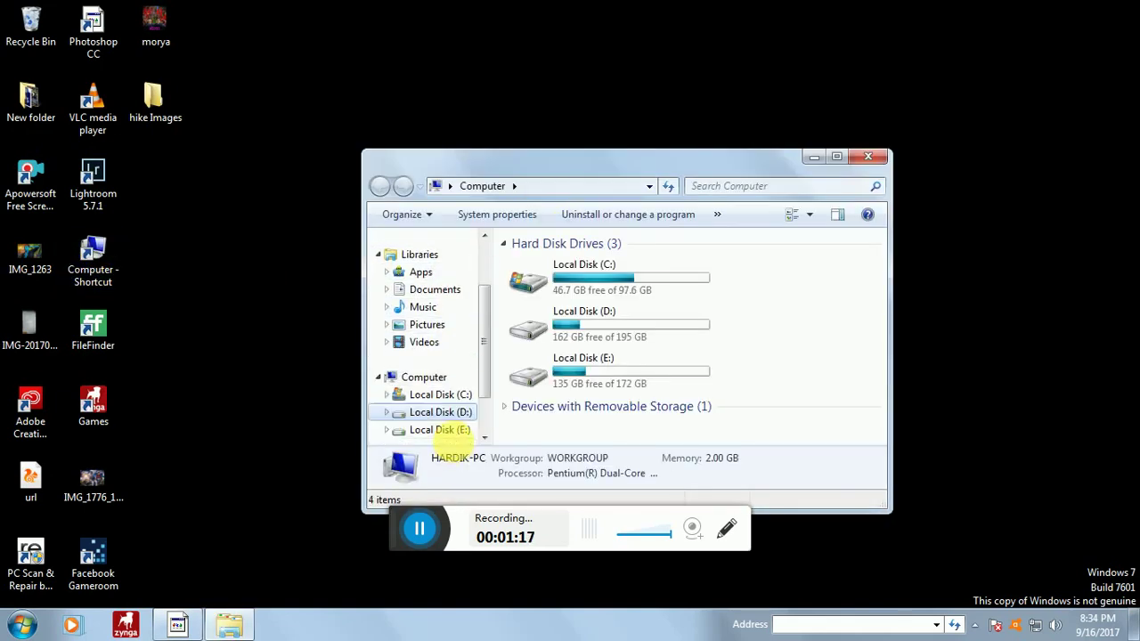
left_click(440, 412)
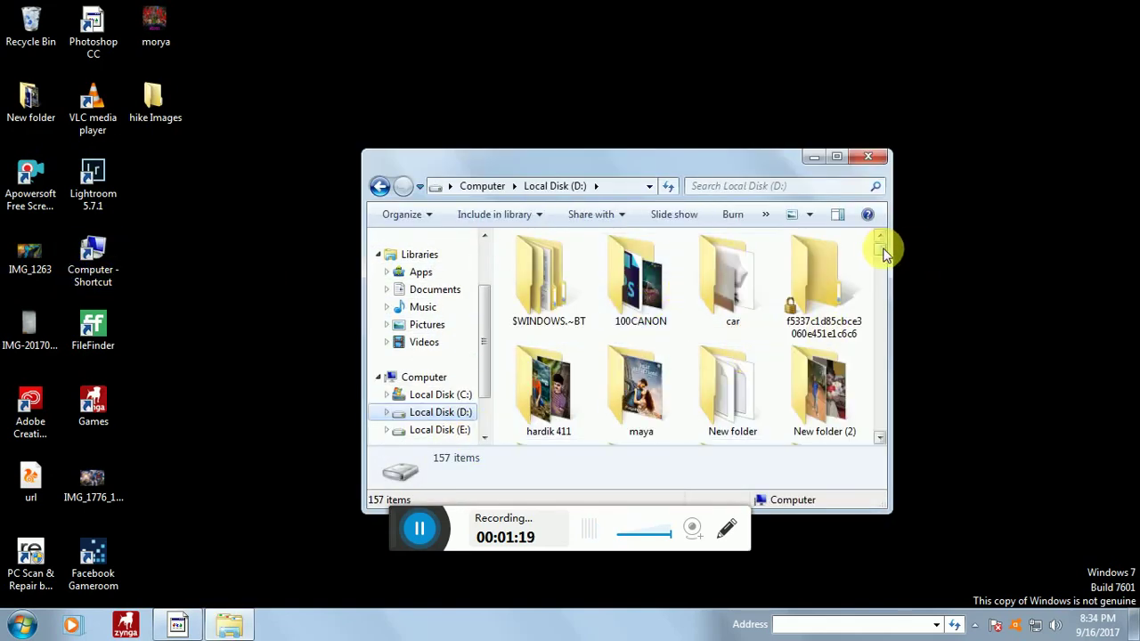
Step: Look for music in New folder (4), 100CANON and New folder (2) on Local Disk (D:)
mouse_move(880, 245)
left_mouse_down()
mouse_move(888, 267)
mouse_move(886, 252)
left_mouse_up()
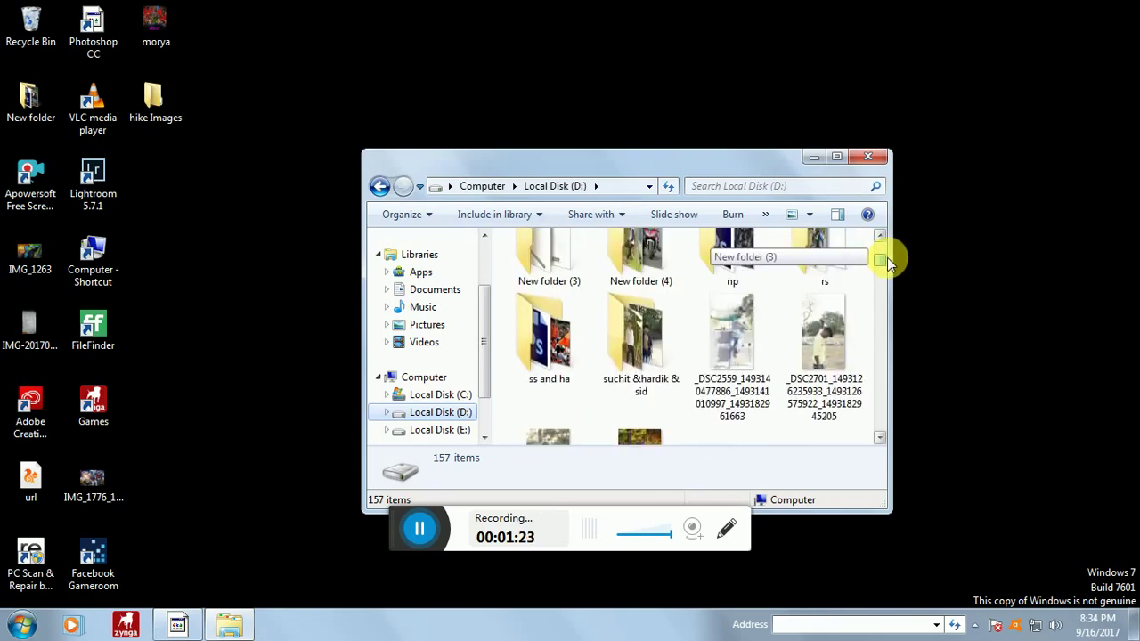
double_click(650, 345)
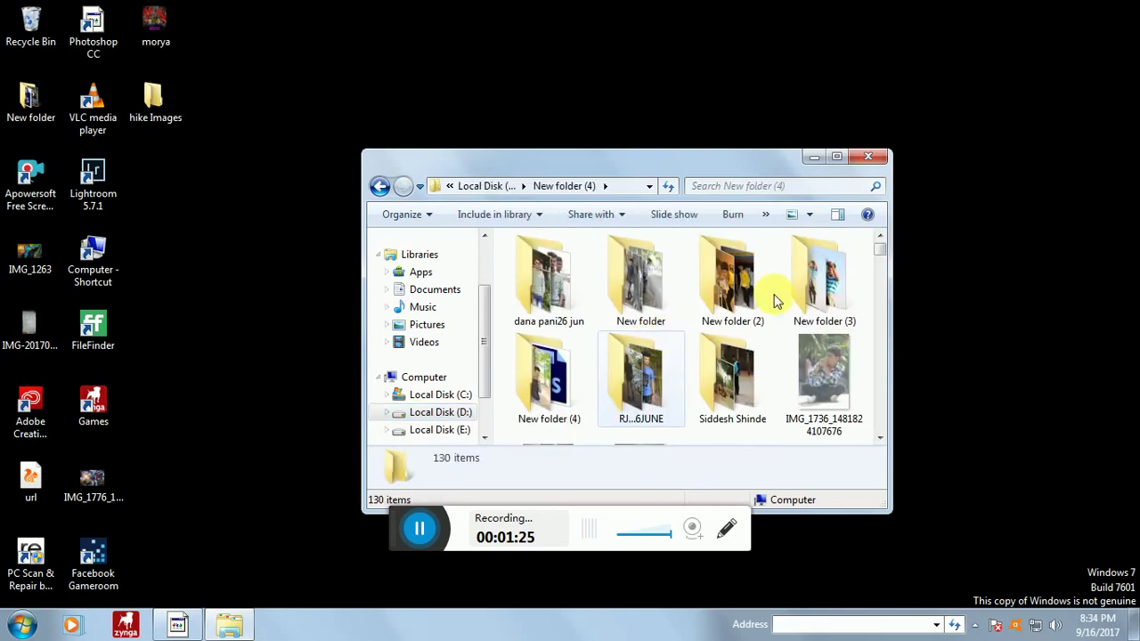
mouse_move(878, 241)
left_mouse_down()
mouse_move(879, 262)
mouse_move(882, 237)
left_mouse_up()
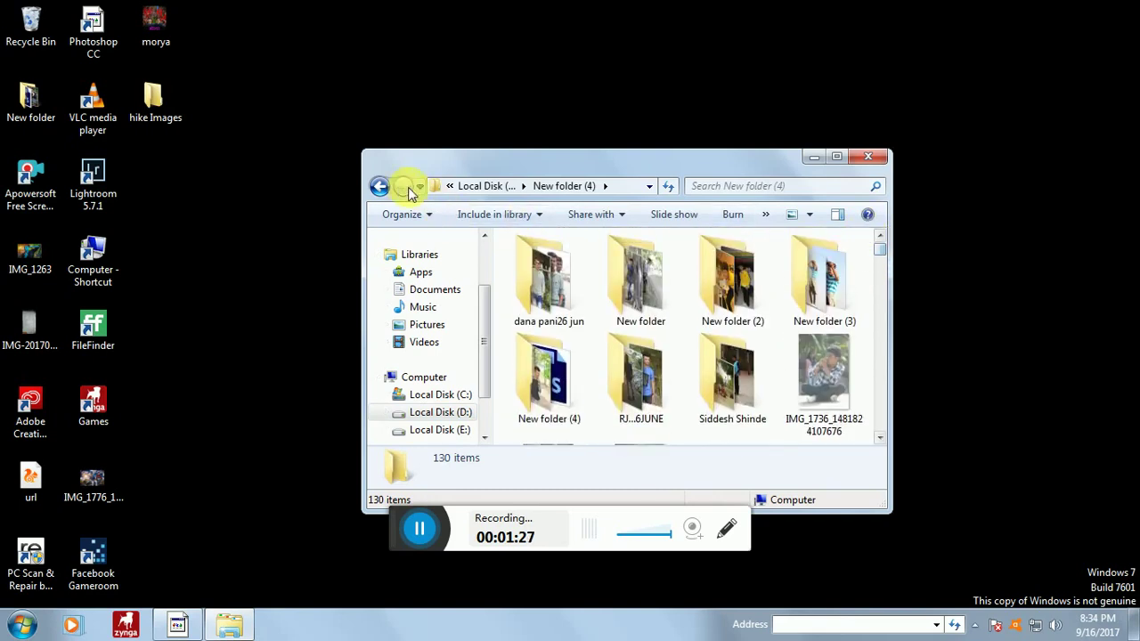
left_click(382, 188)
scroll(638, 343, "up", 1)
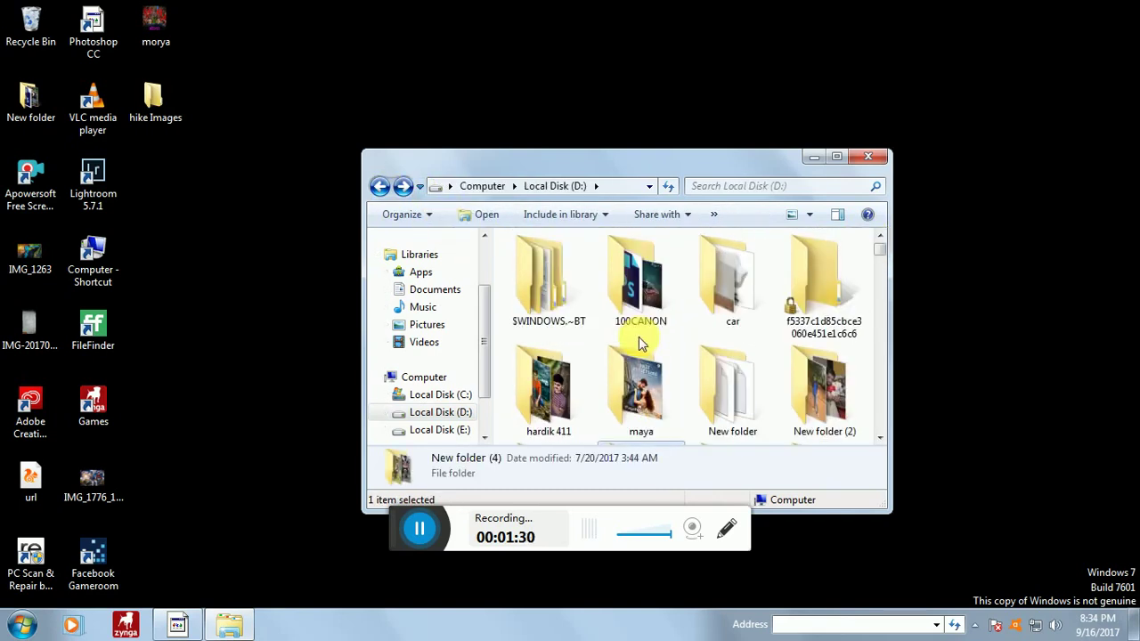
double_click(674, 305)
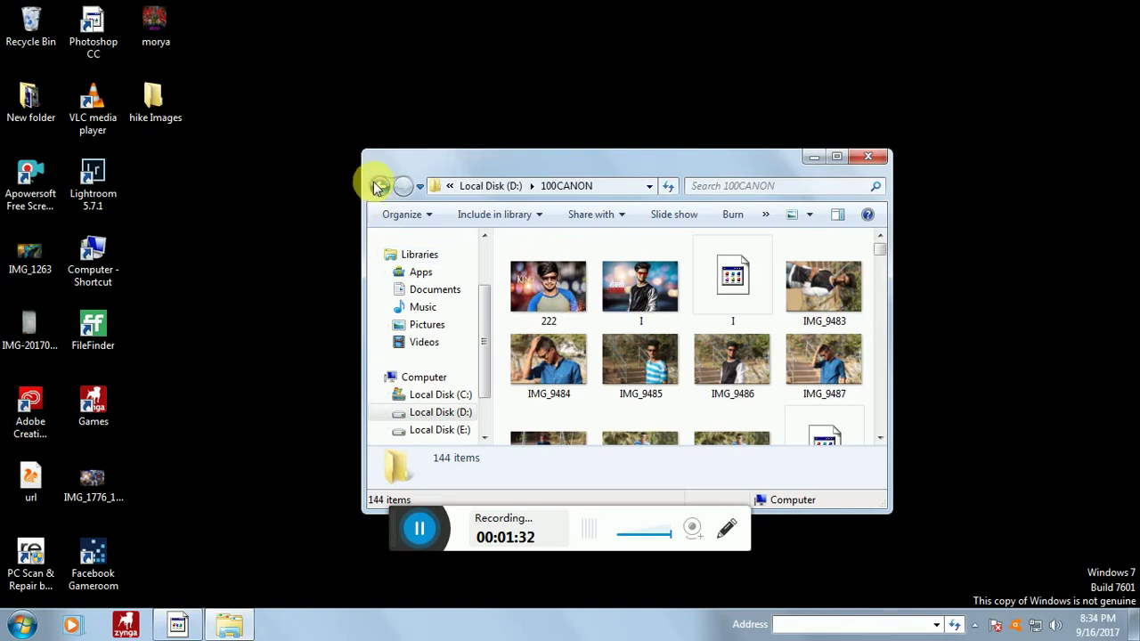
key("BackSpace")
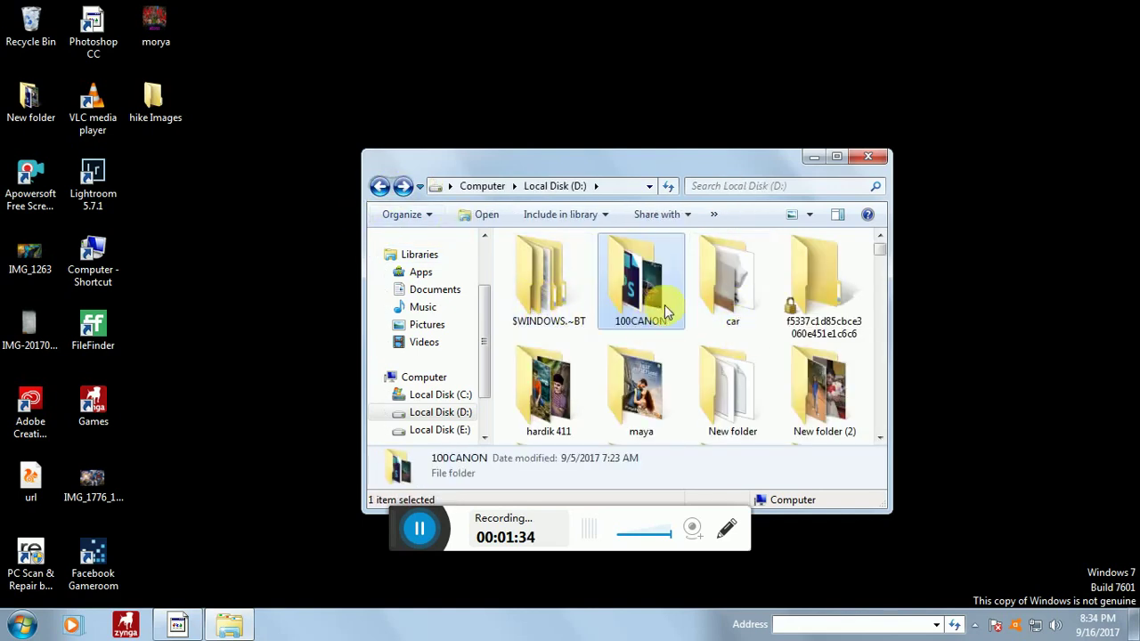
double_click(823, 389)
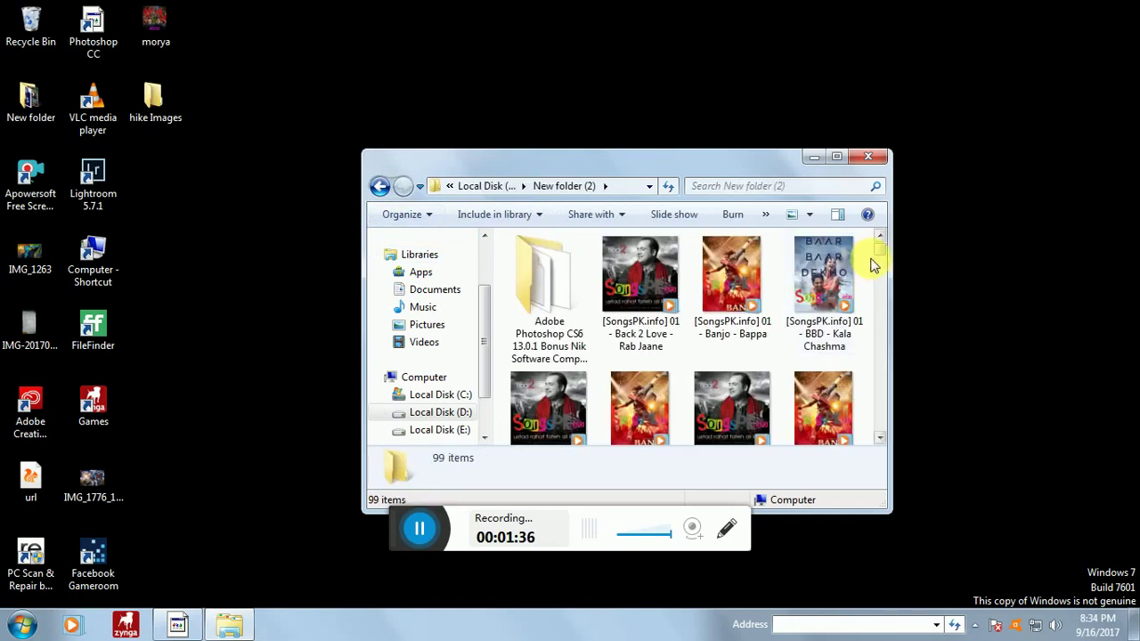
left_click(379, 187)
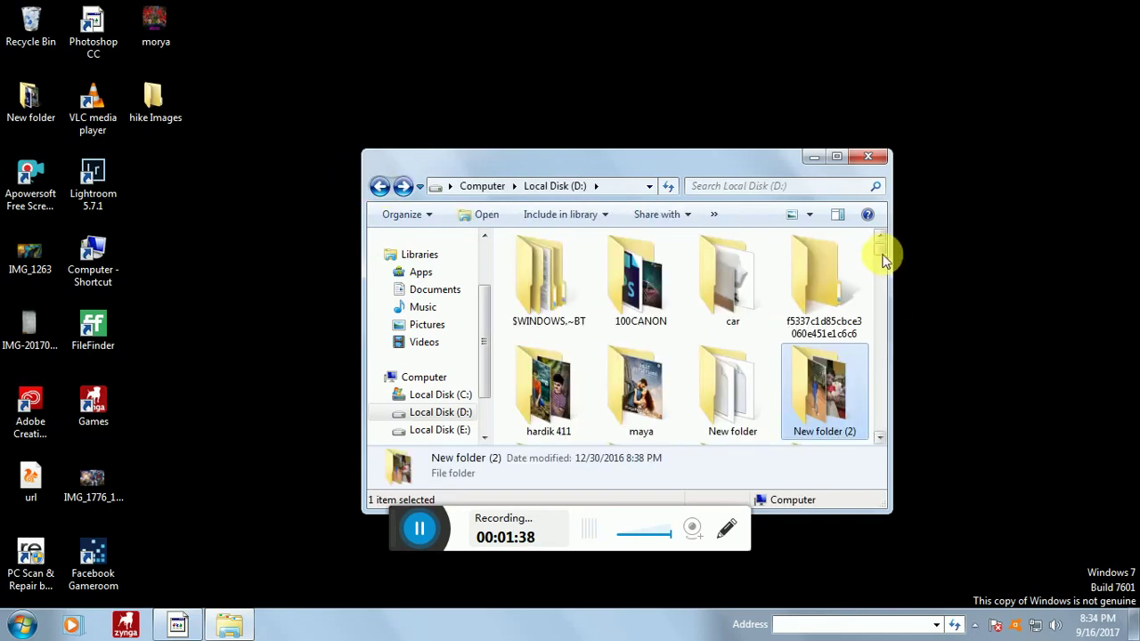
left_click_drag(881, 250, 887, 268)
double_click(640, 283)
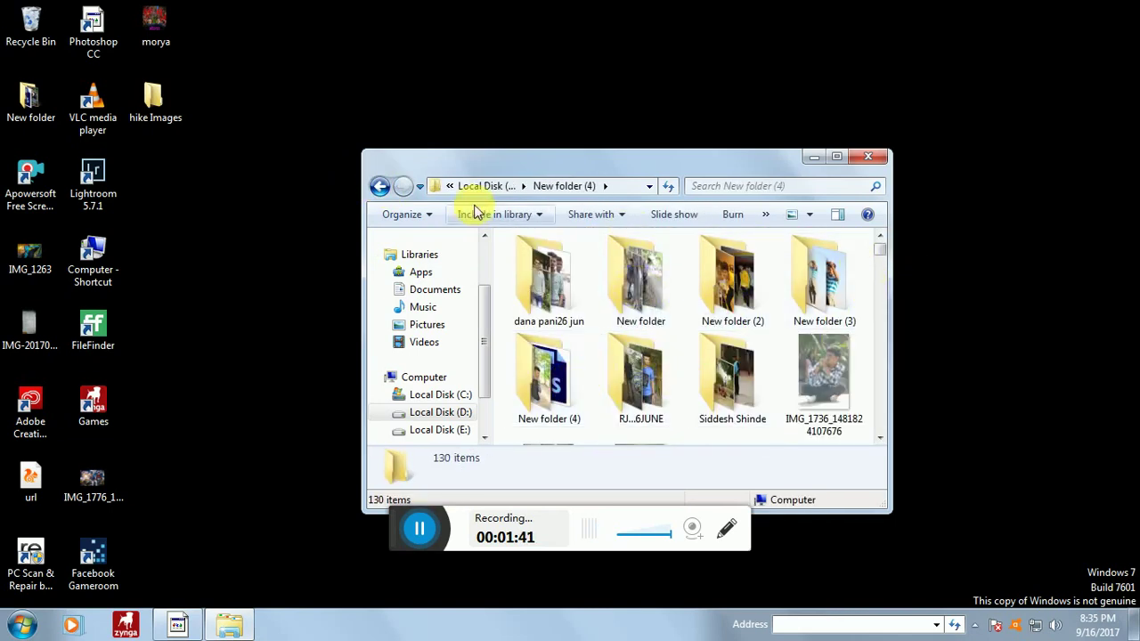
left_click(385, 192)
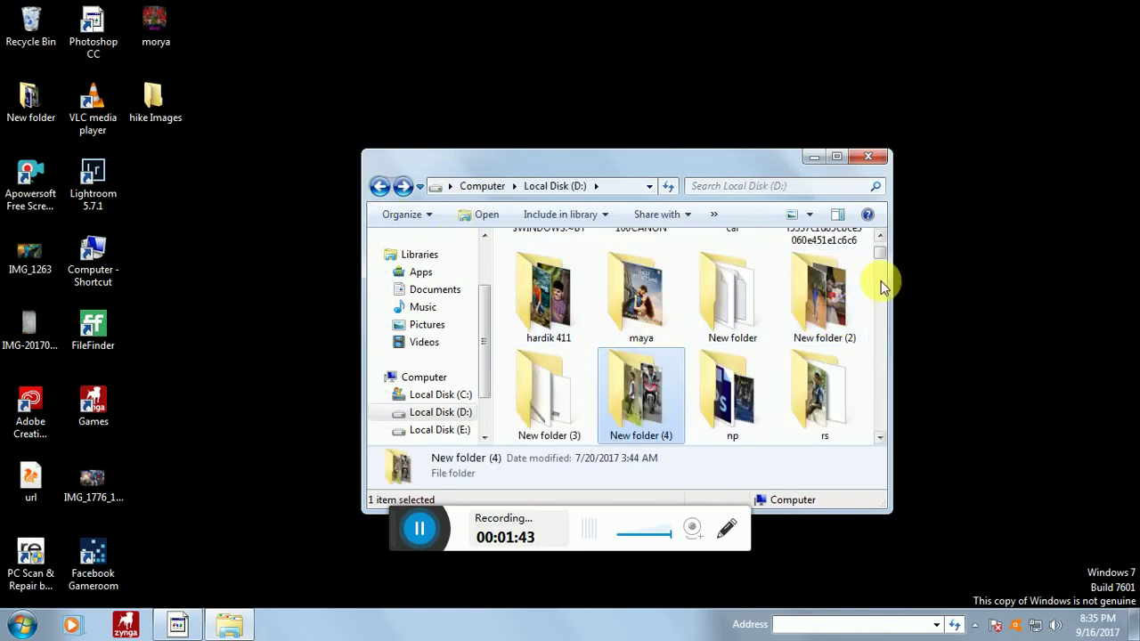
scroll(886, 258, "up", 2)
double_click(650, 302)
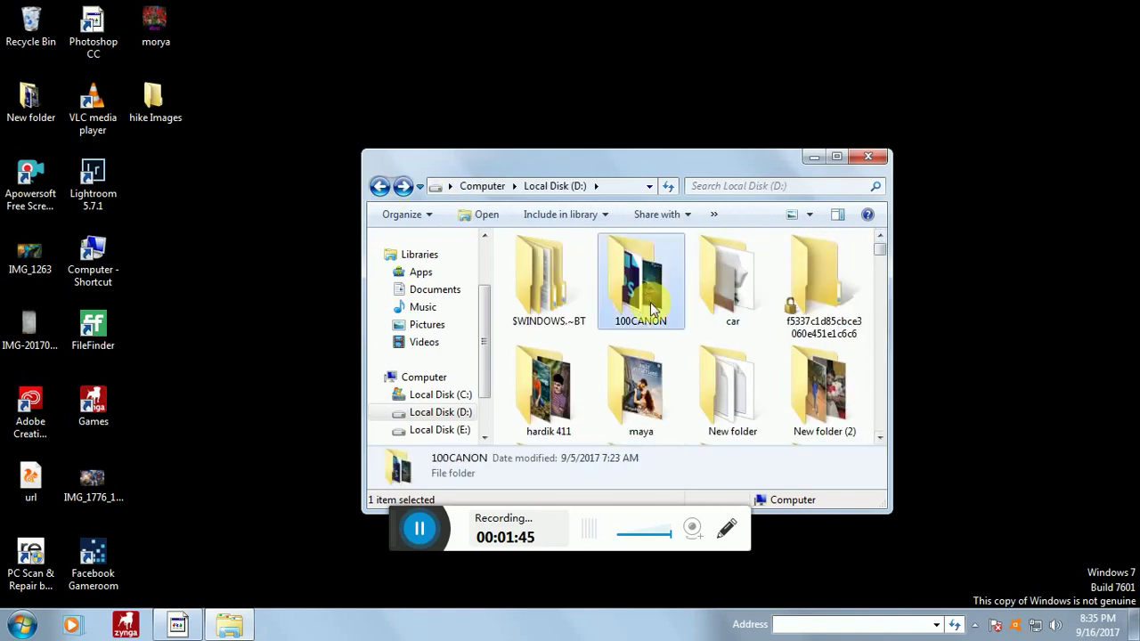
left_click(380, 189)
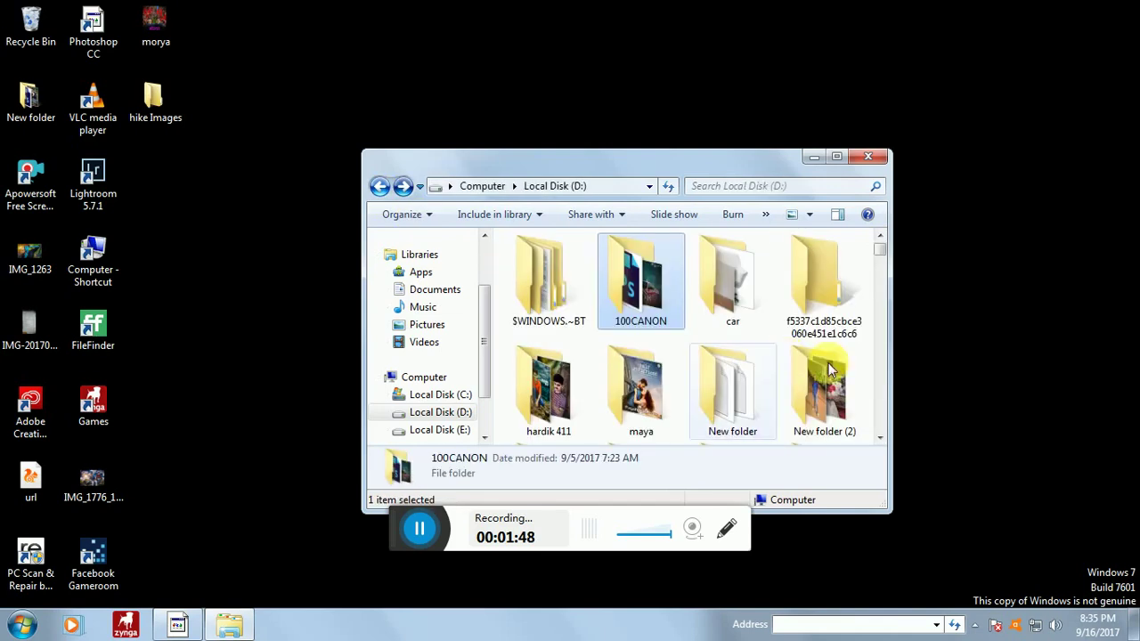
Step: Open New folder inside the folder whose name ends in 411 on Local Disk (D:)
scroll(887, 258, "down", 1)
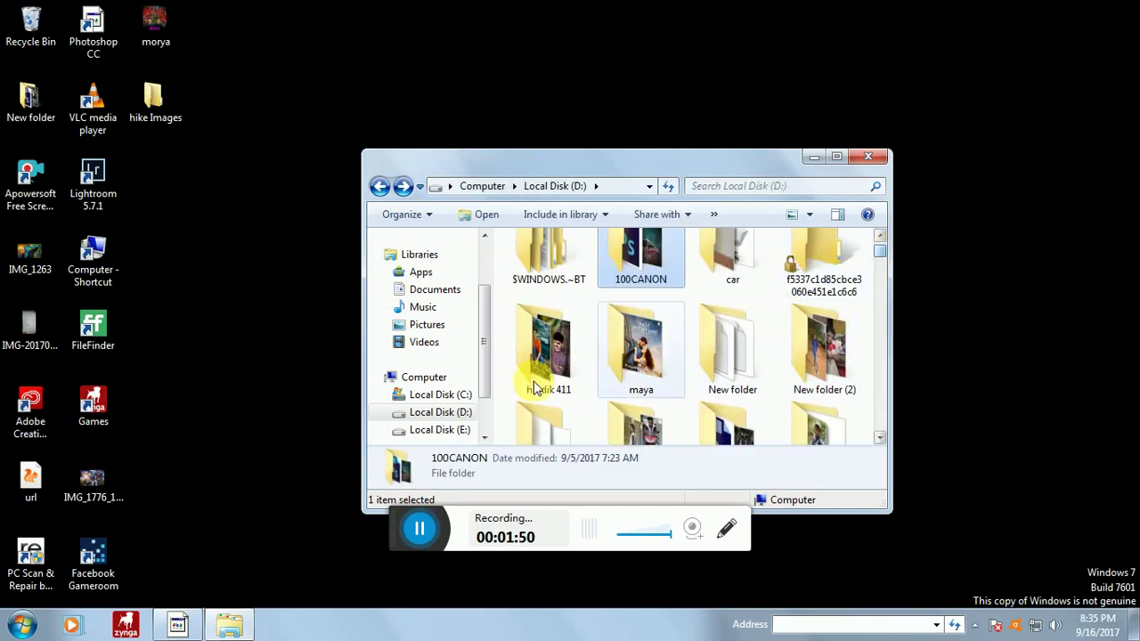
double_click(536, 379)
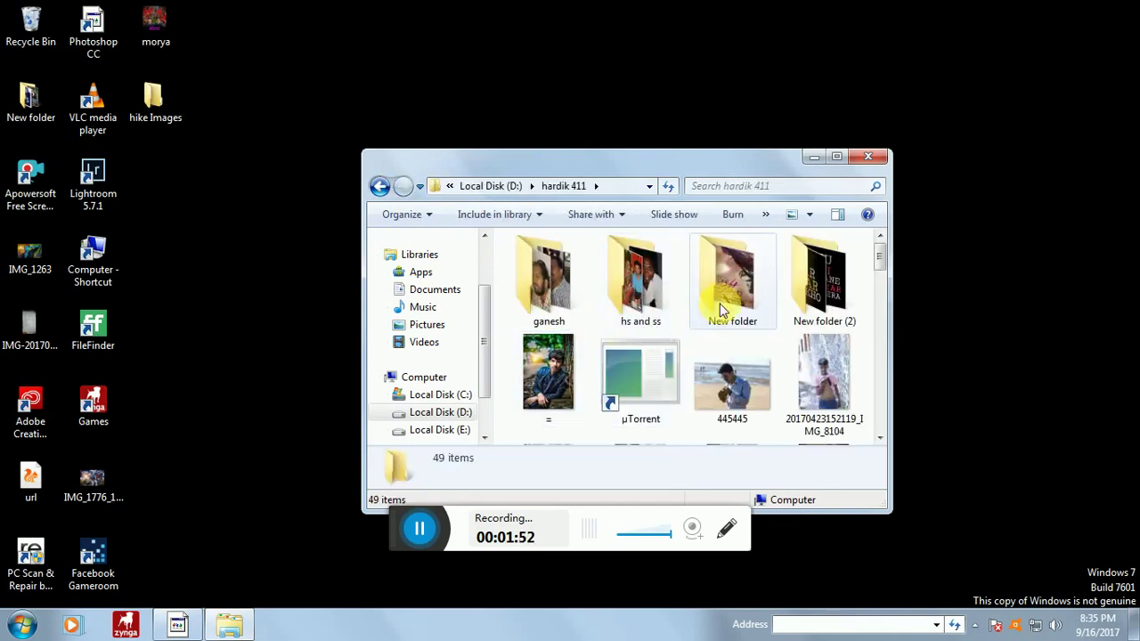
double_click(728, 283)
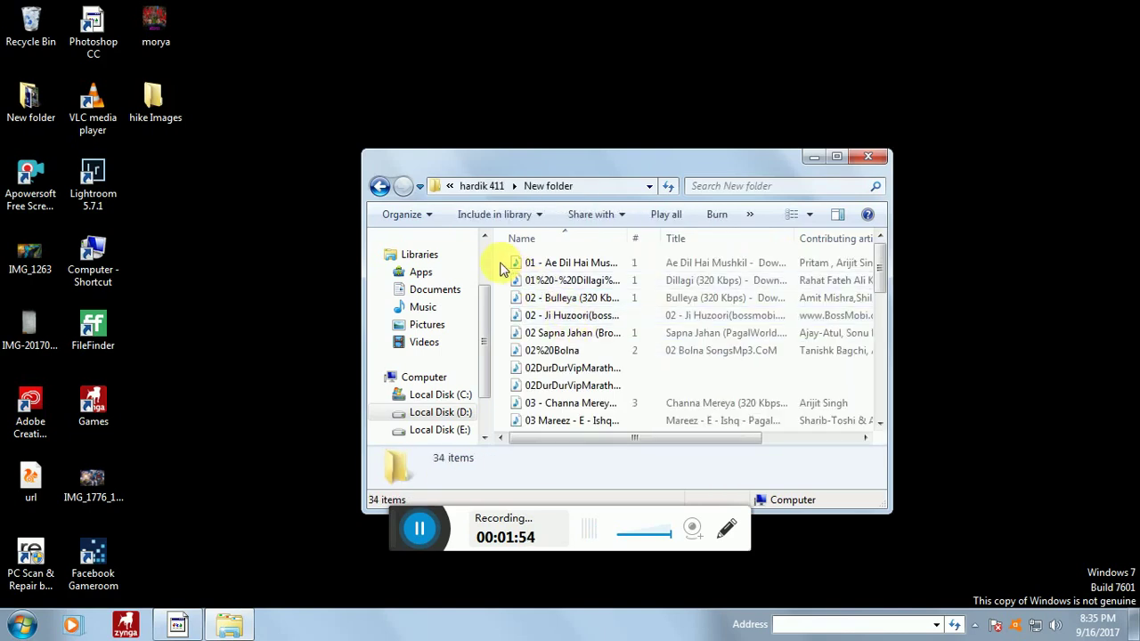
Step: Select all the songs in the folder and play them in Windows Media Player
left_click_drag(512, 276, 720, 460)
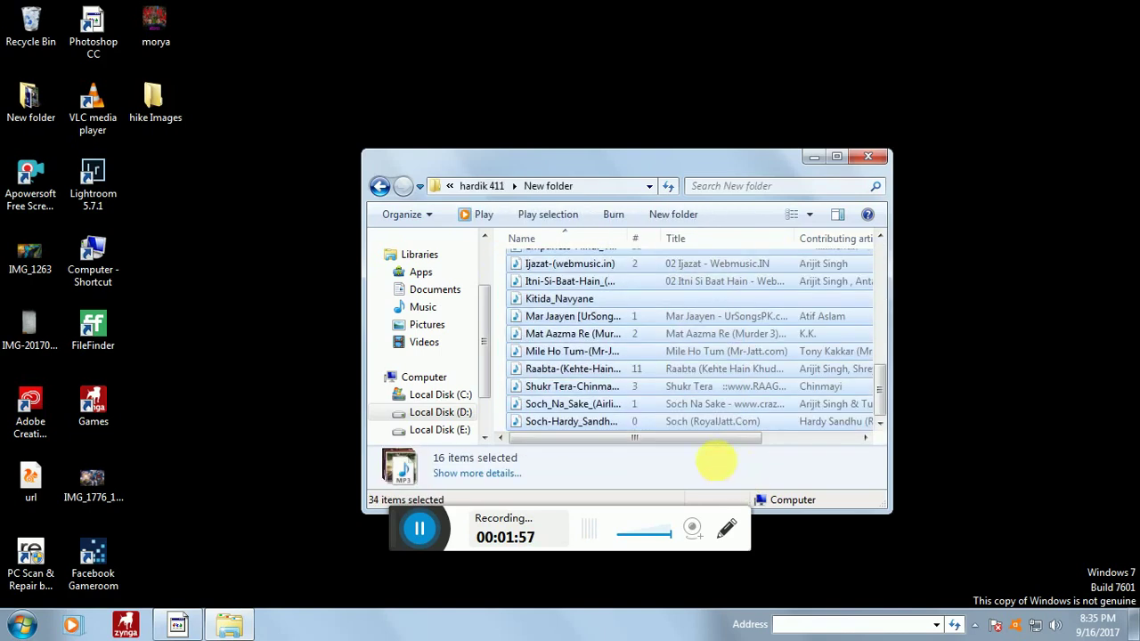
right_click(607, 418)
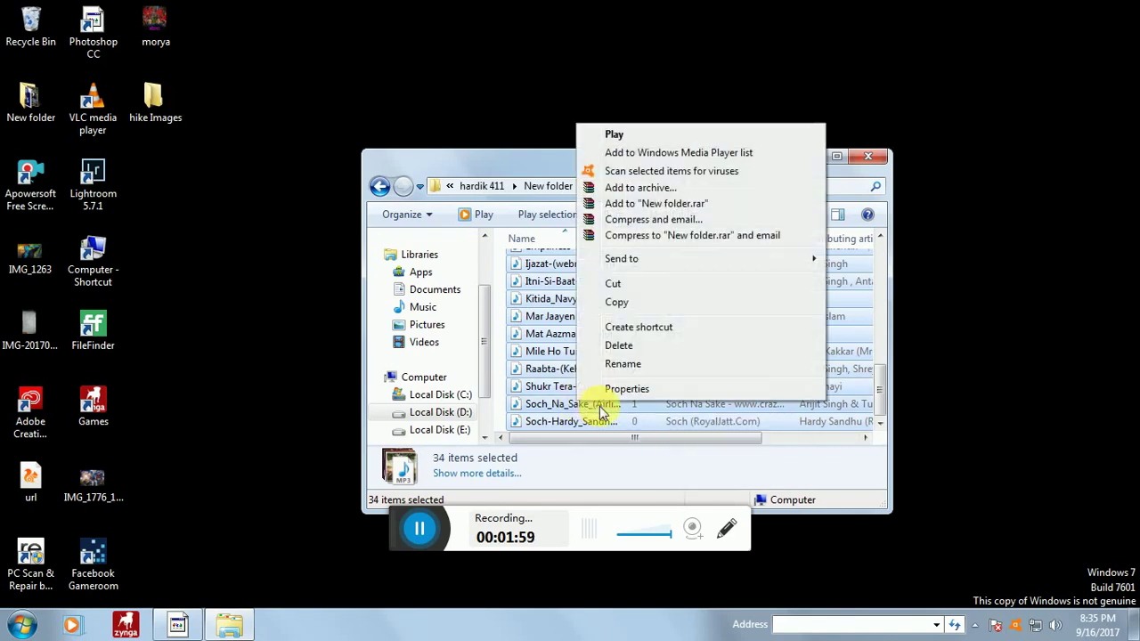
left_click(622, 138)
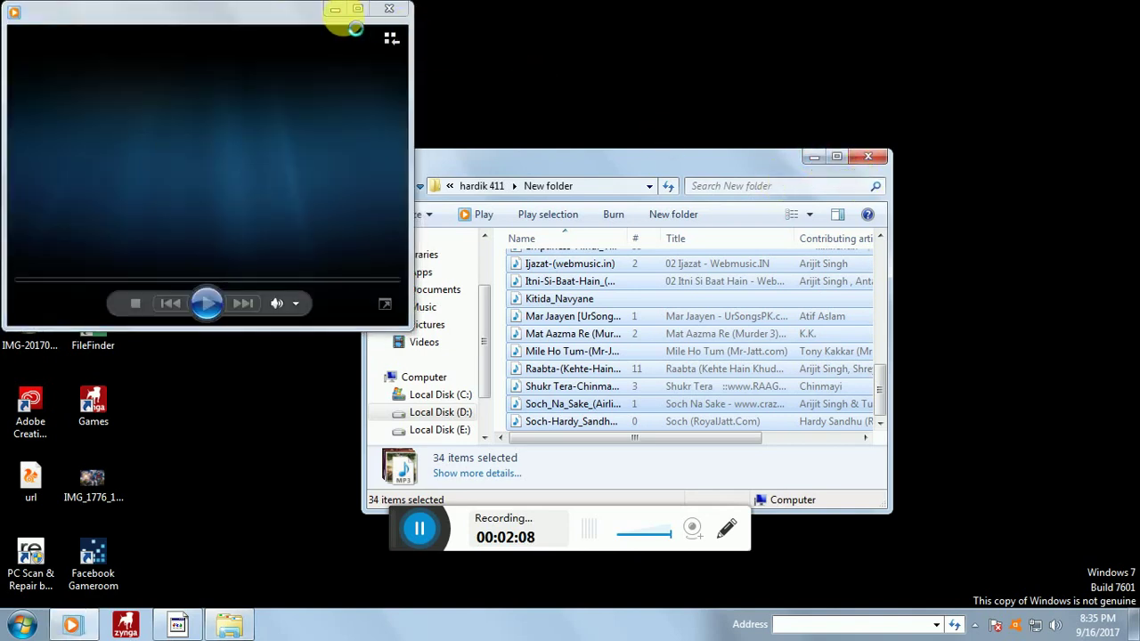
Step: Minimize the media player, close the music folder window and switch back to Photoshop
left_click(335, 11)
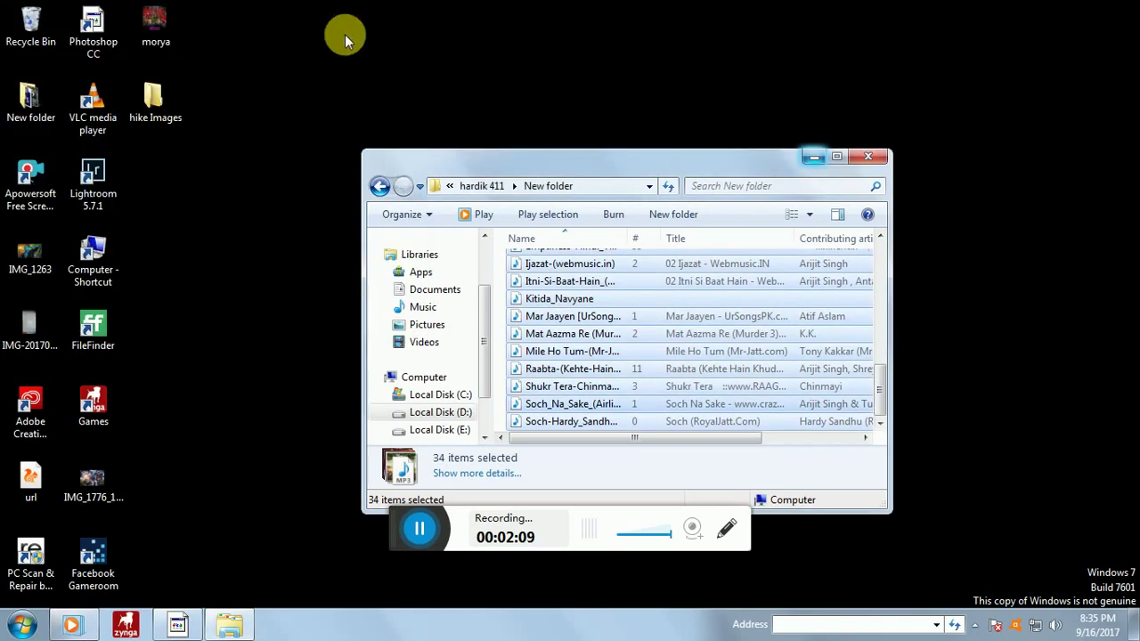
left_click(868, 159)
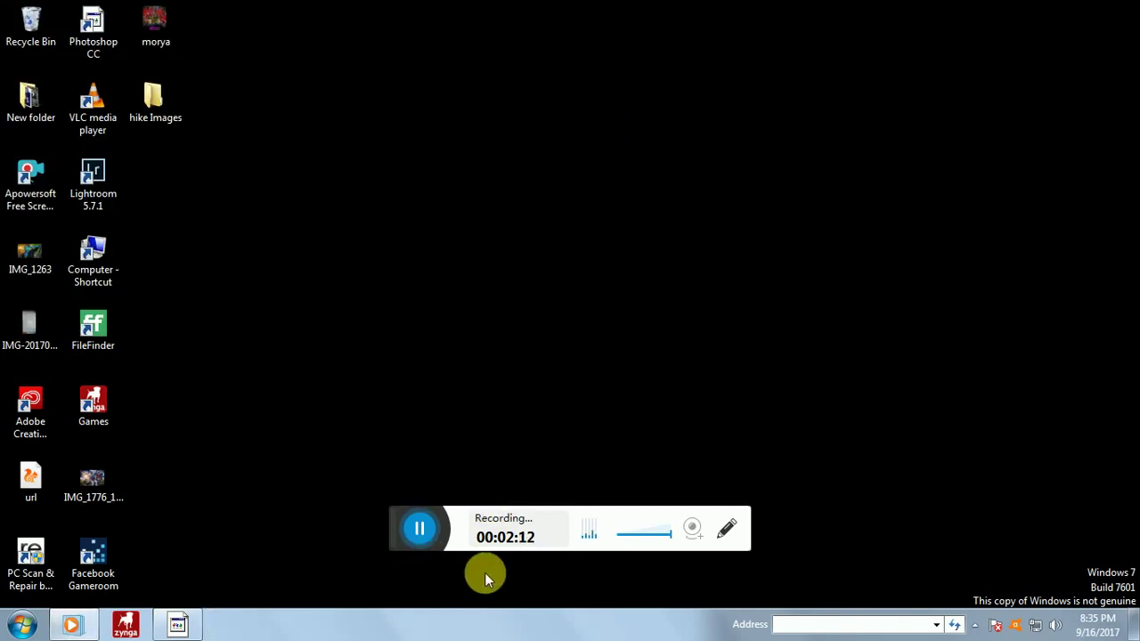
left_click(181, 625)
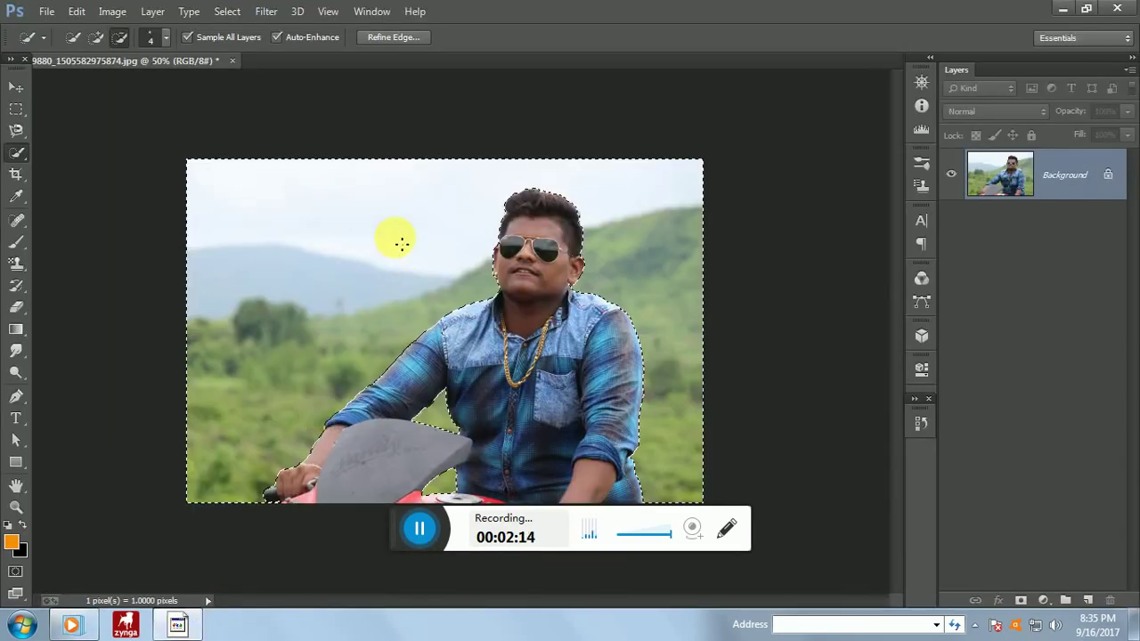
Step: Unlock the Background layer of the portrait to turn it into a regular editable layer
key("ctrl+plus")
key("ctrl+plus")
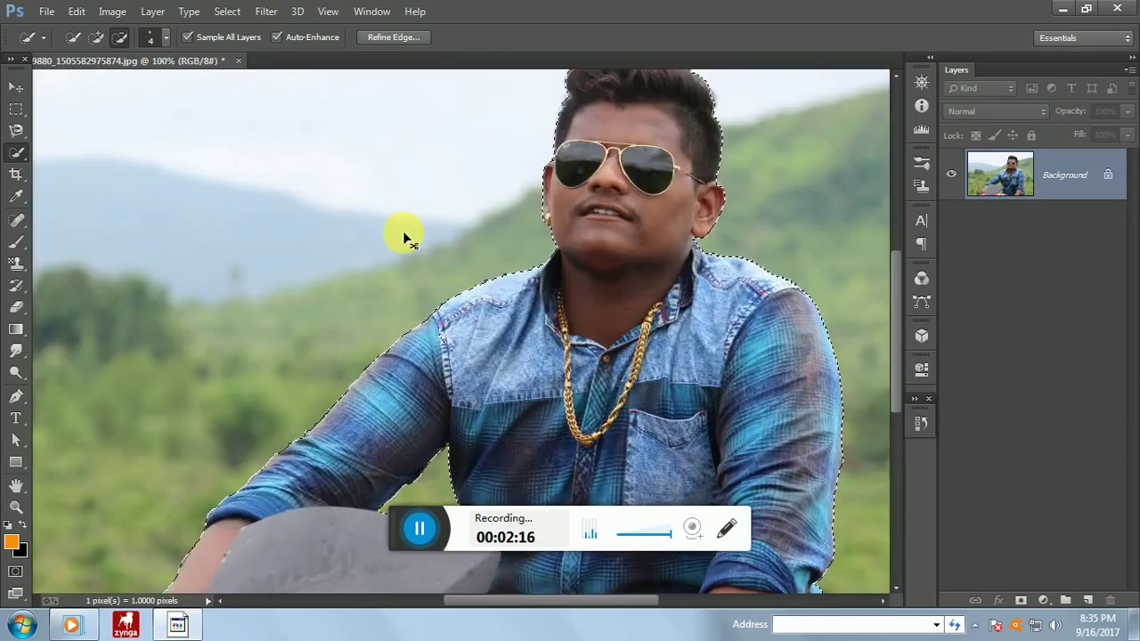
key("ctrl+minus")
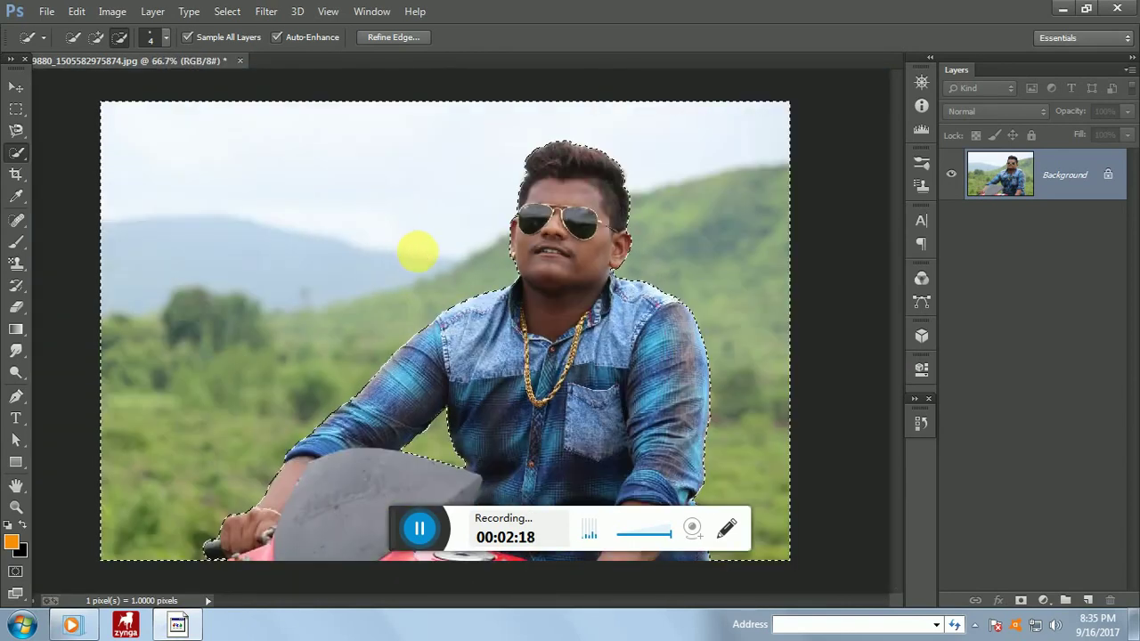
right_click(418, 252)
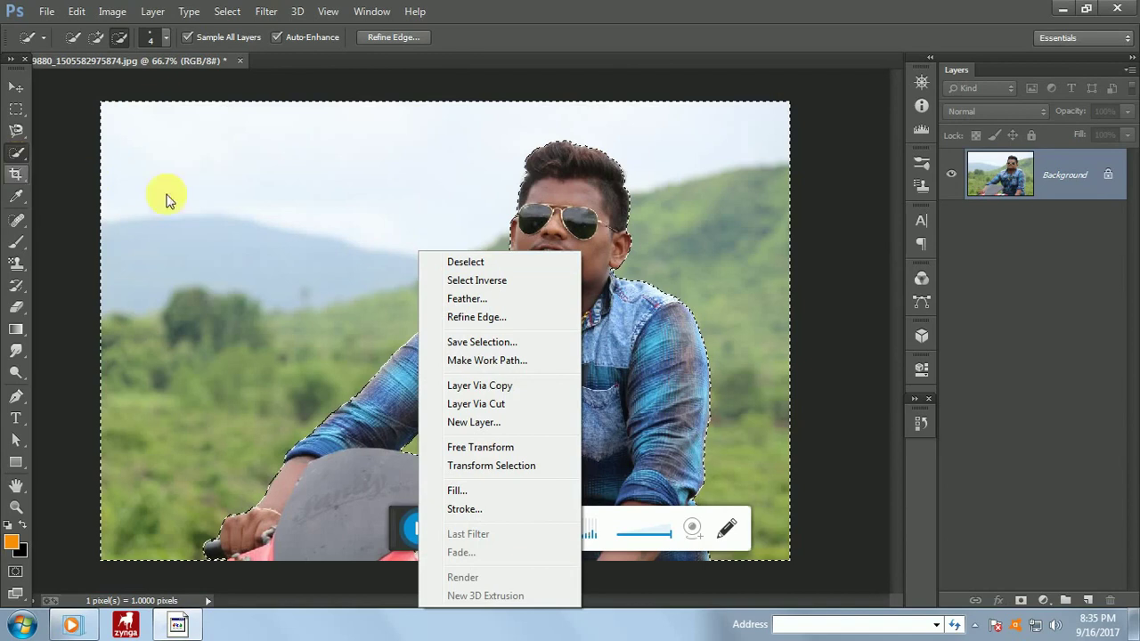
left_click(1112, 177)
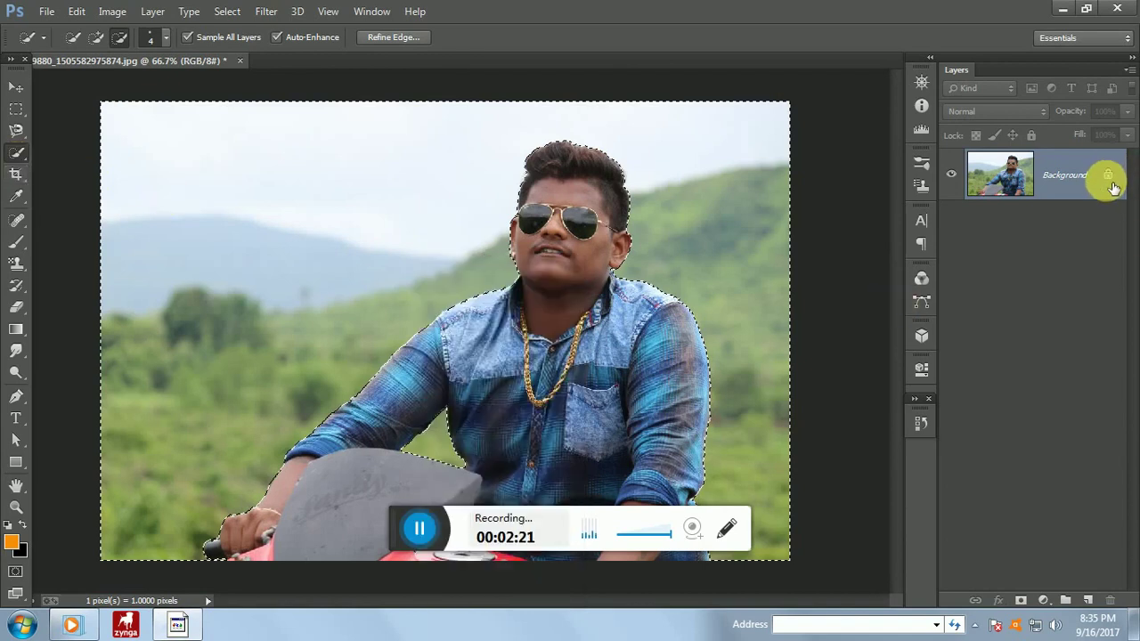
left_click(1118, 183)
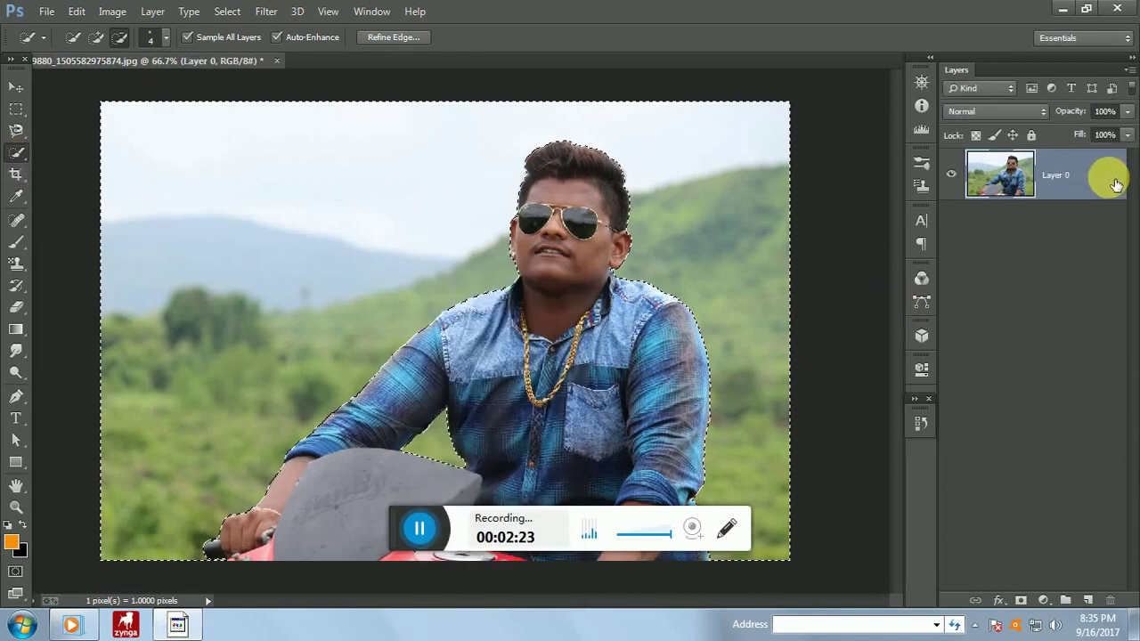
Step: Delete the selected scenery around the man and clear the selection
key("Delete")
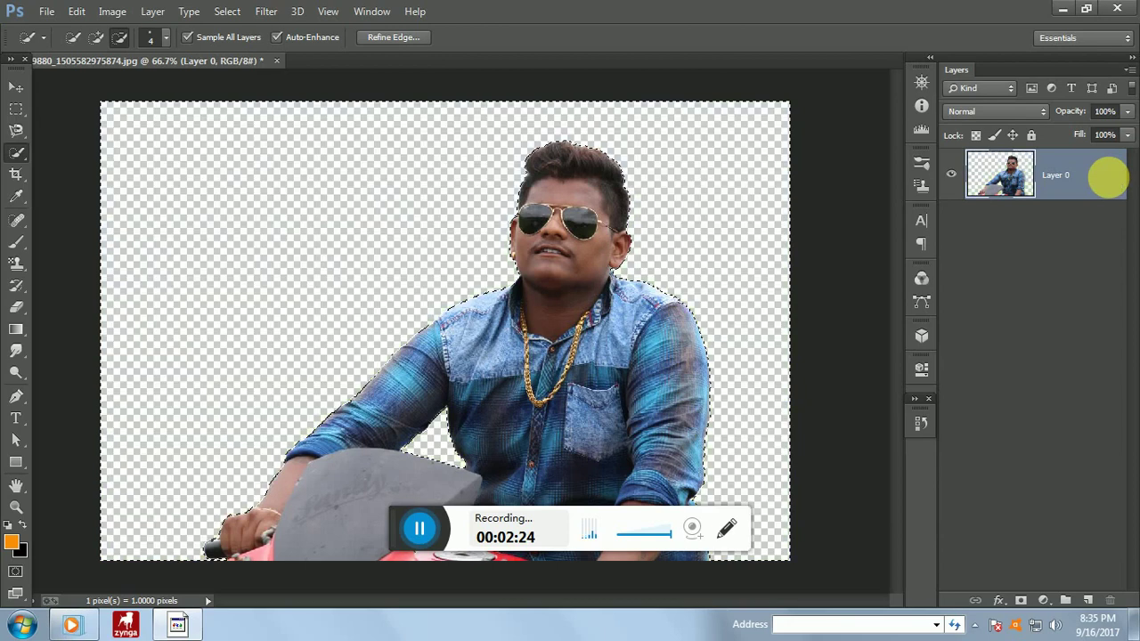
right_click(458, 258)
left_click(561, 260)
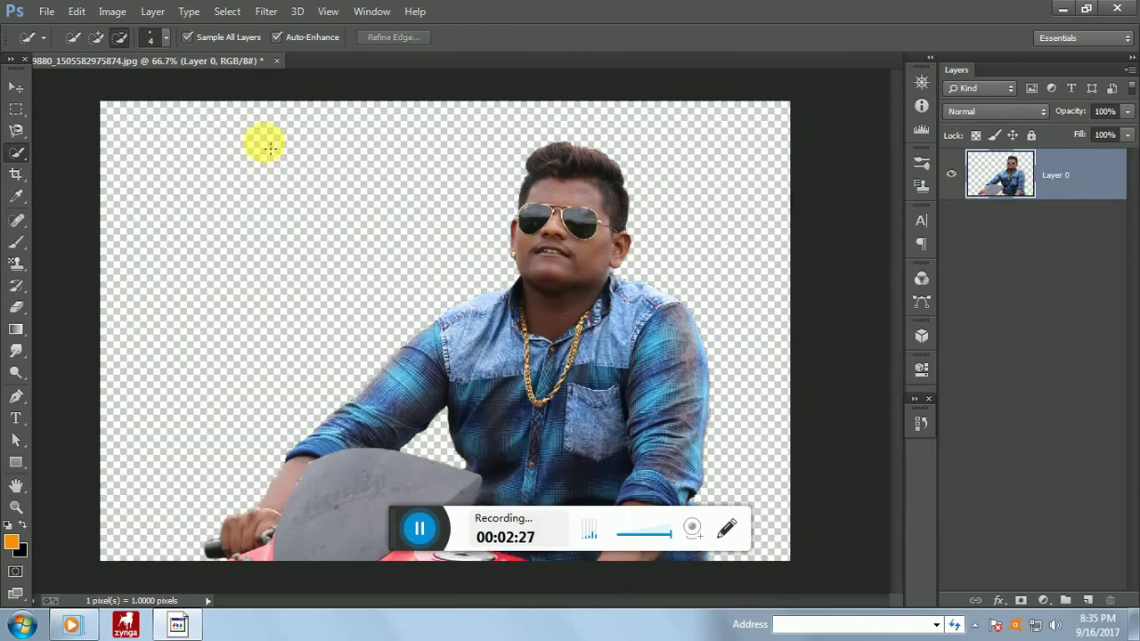
Step: Open the cloudy landscape image whose name ends in 11-08-12.47.42.jpg from the car folder on Local Disk (D:)
left_click(47, 12)
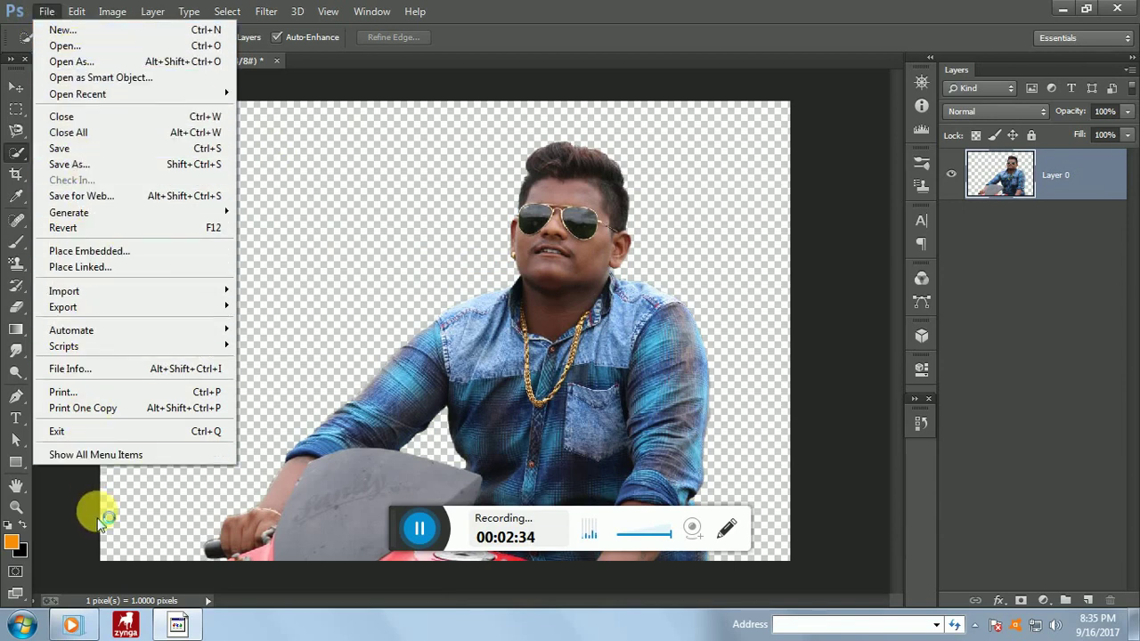
left_click(47, 11)
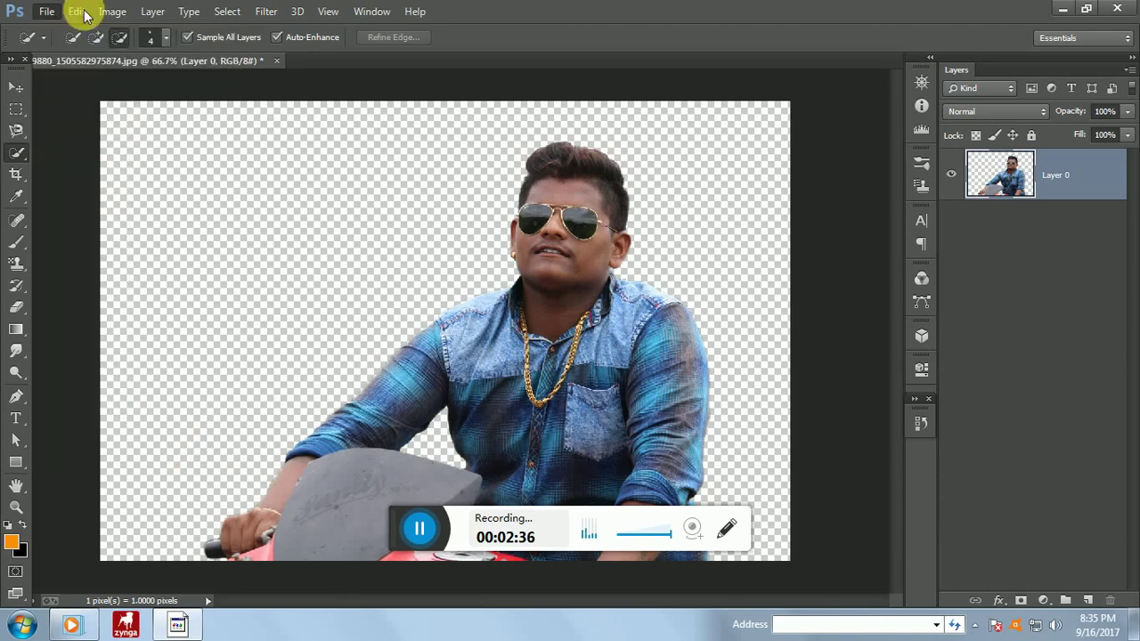
left_click(76, 11)
mouse_move(47, 11)
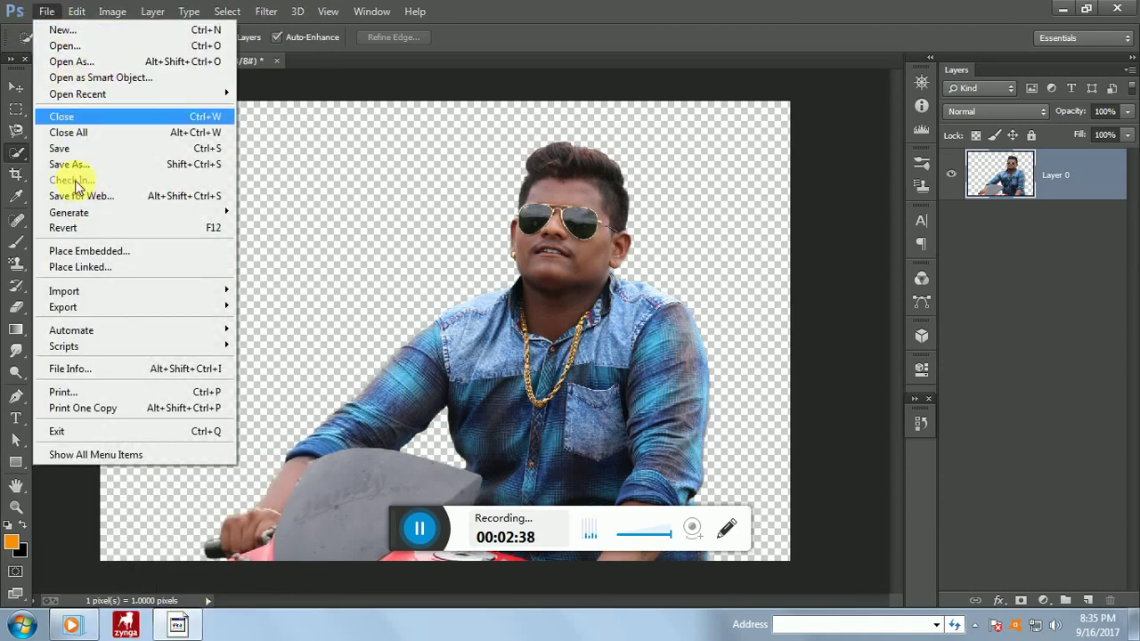
left_click(74, 46)
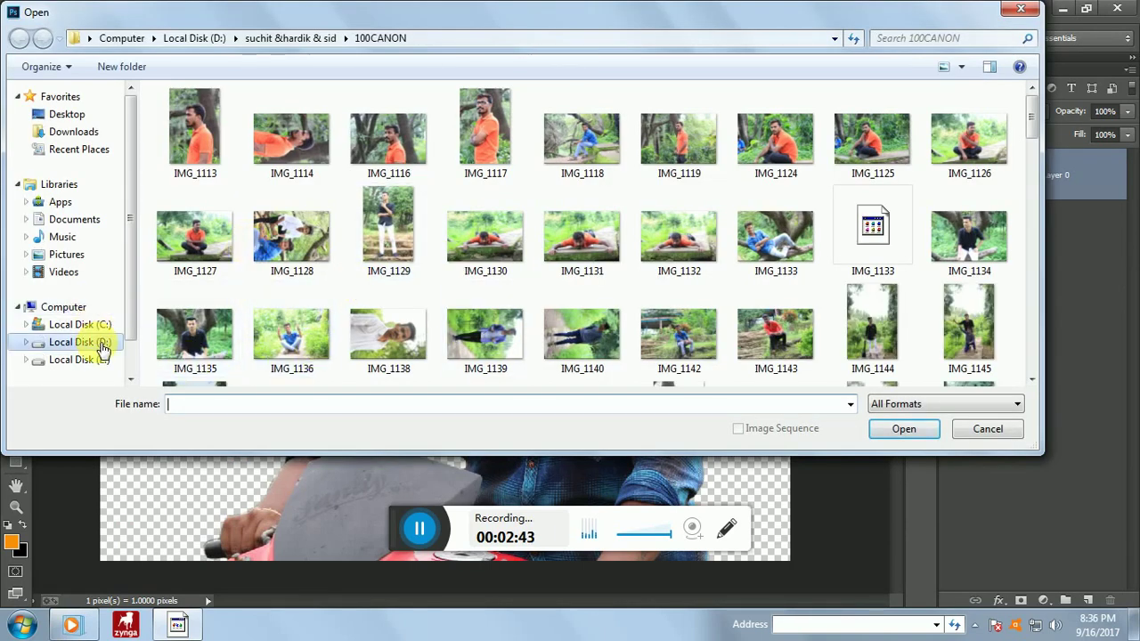
left_click(105, 347)
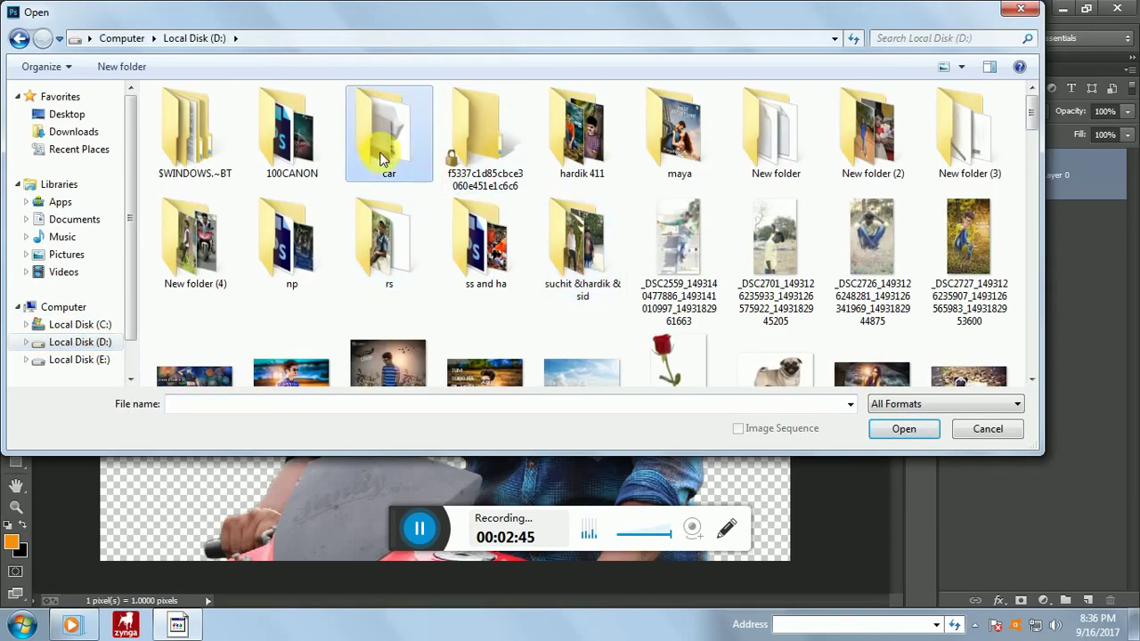
double_click(379, 150)
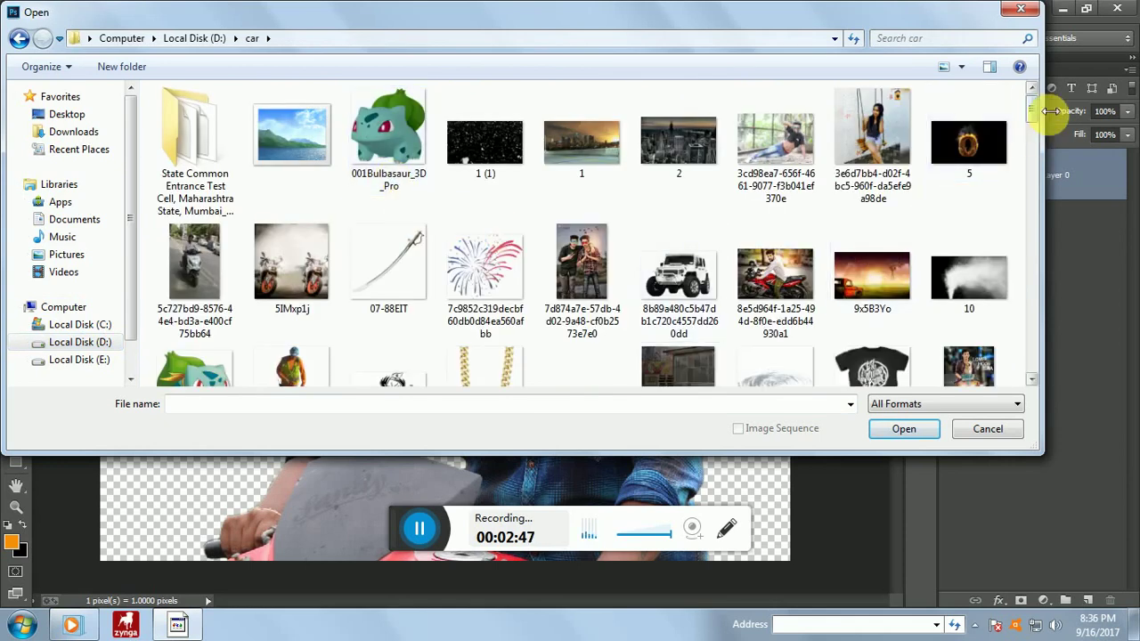
left_click_drag(1033, 116, 1031, 293)
left_click(585, 258)
left_click(904, 428)
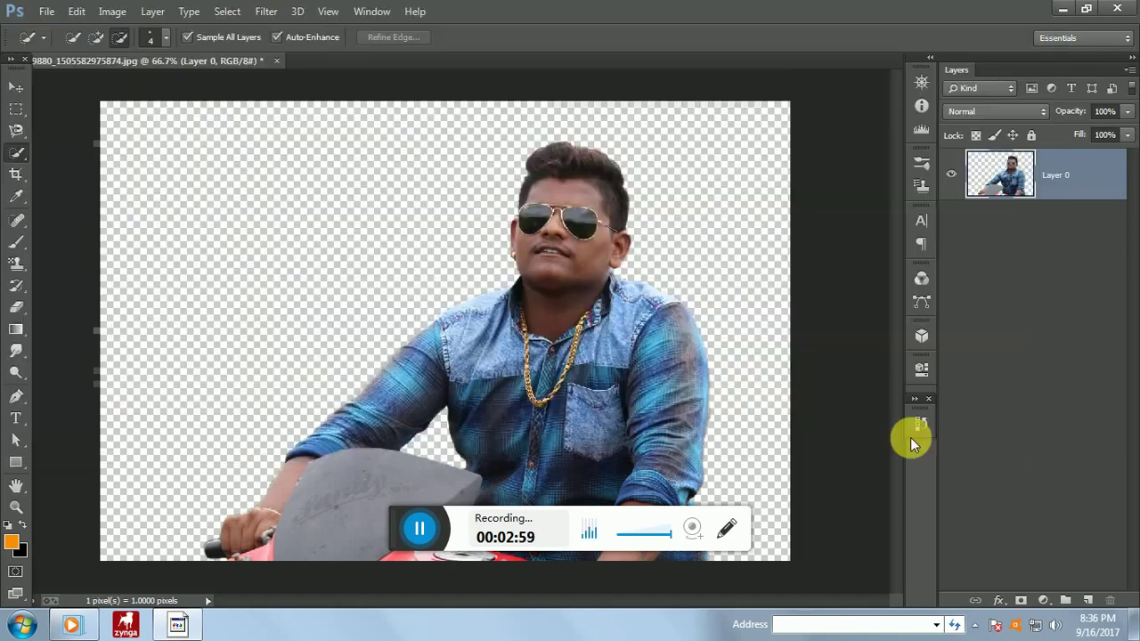
Step: Copy the landscape image into the portrait document with the Move tool and close the landscape file
left_click(14, 89)
left_click_drag(288, 186, 638, 249)
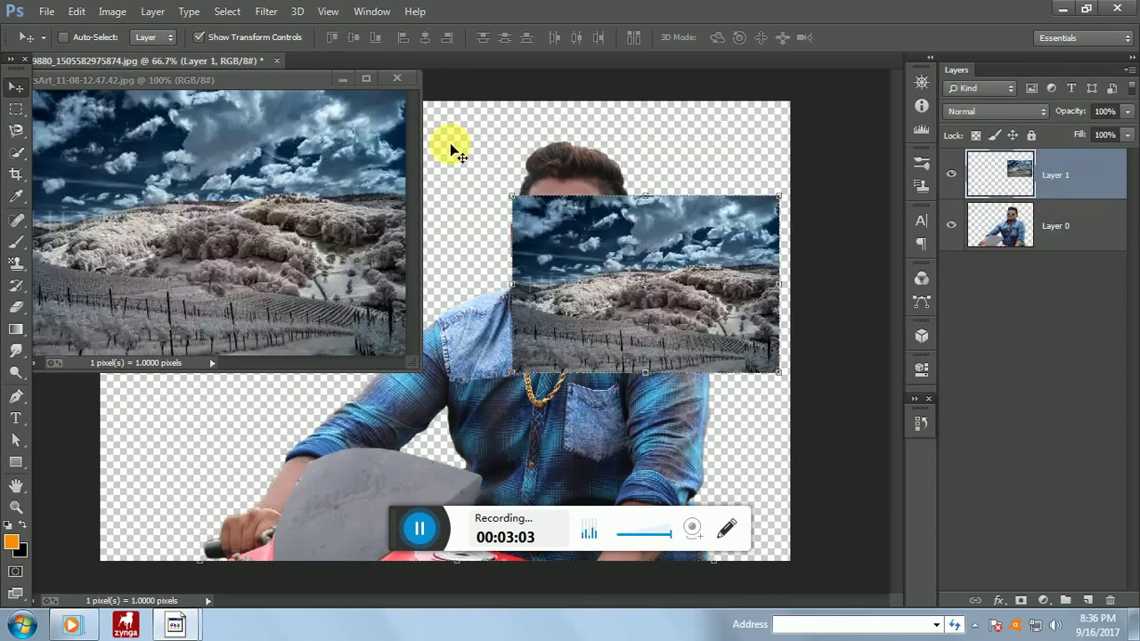
left_click(398, 78)
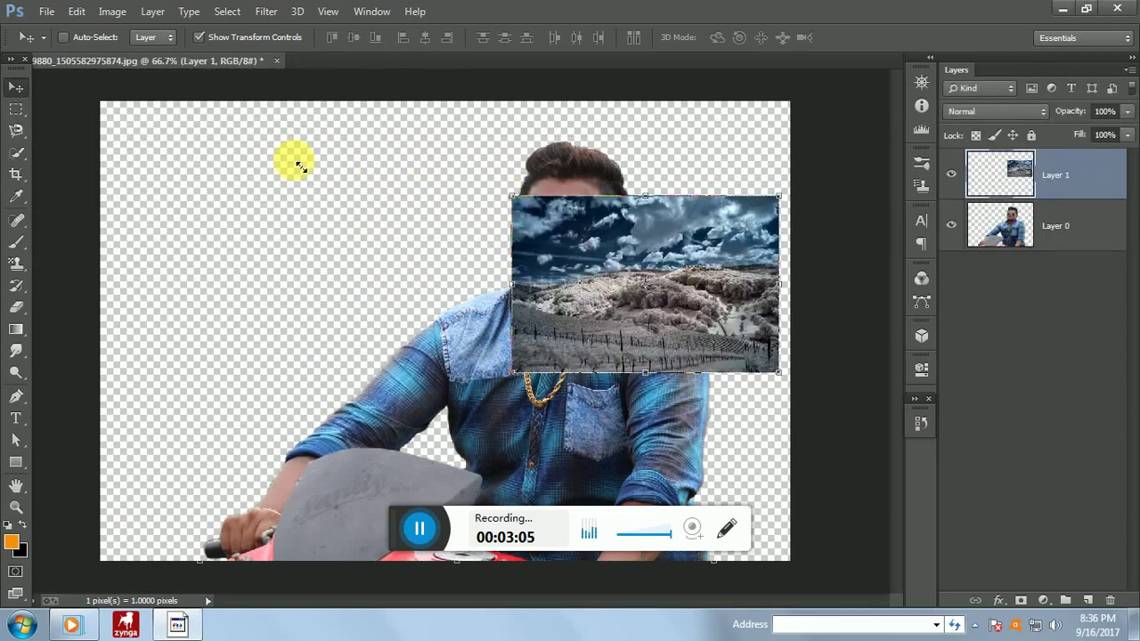
Step: Stretch the landscape layer to cover the whole canvas, about 261% wide and 260% high, and apply the transform
left_click_drag(245, 134, 92, 103)
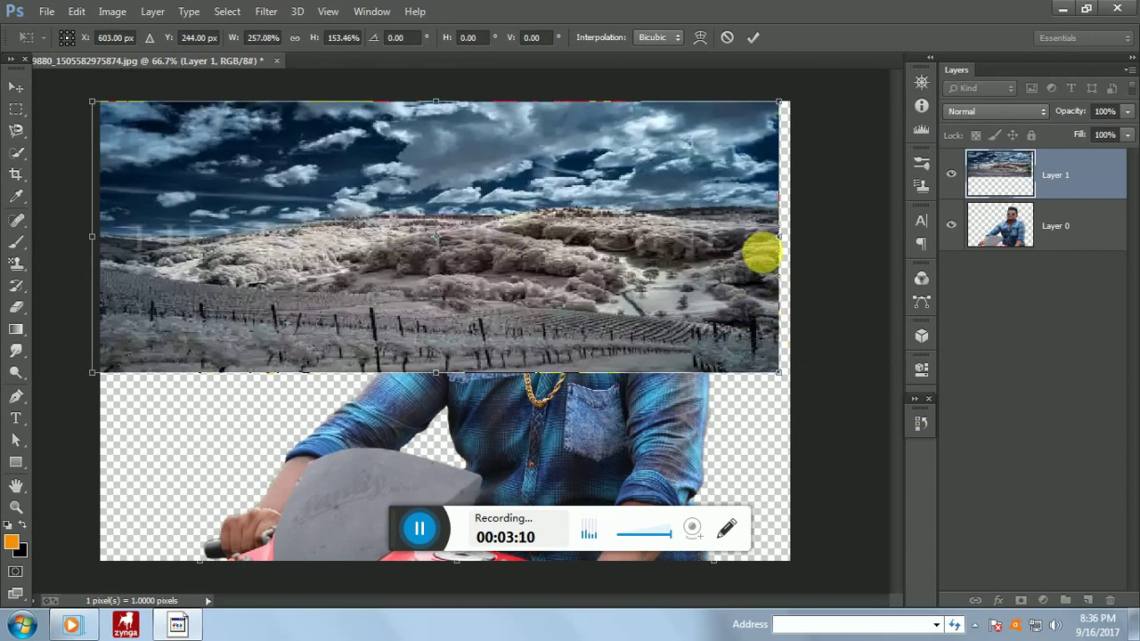
left_click_drag(782, 240, 789, 237)
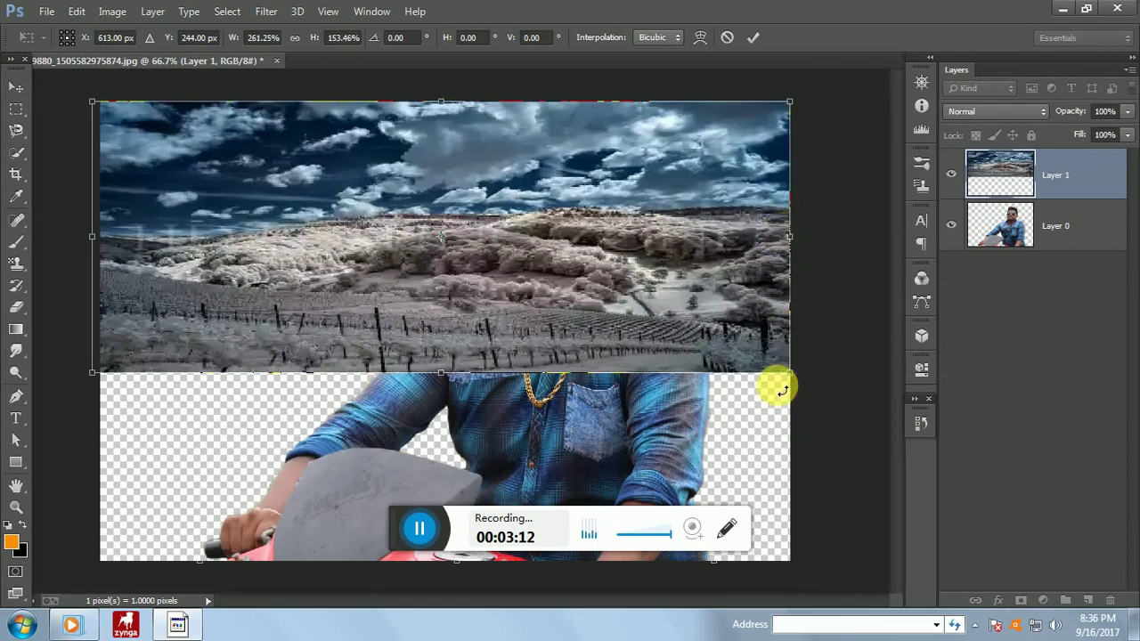
left_click_drag(793, 376, 791, 562)
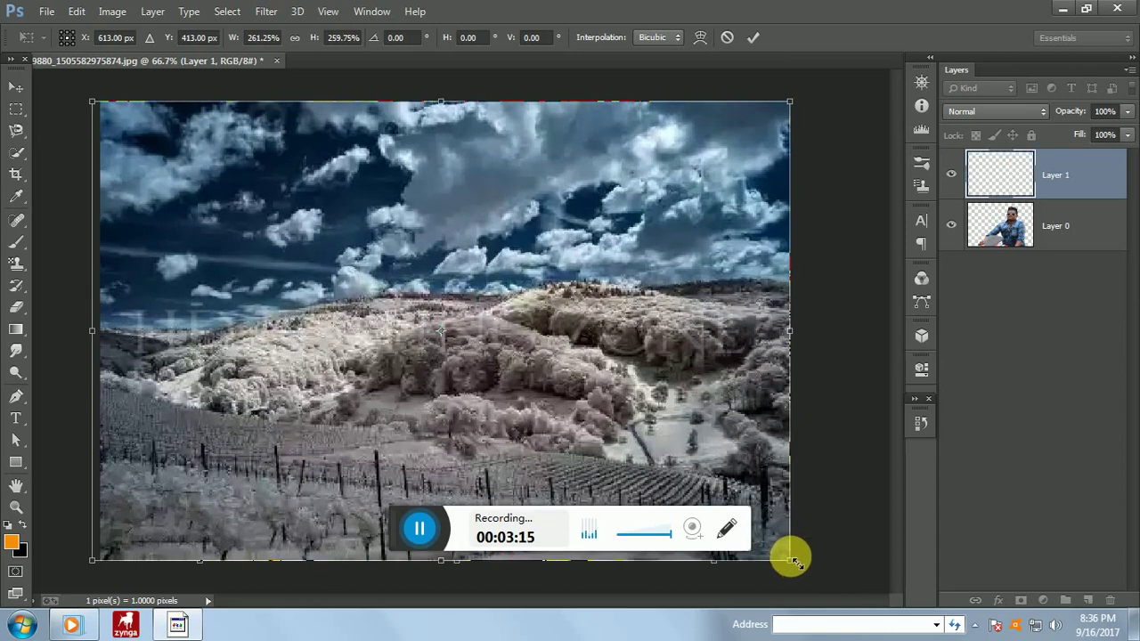
left_click(753, 37)
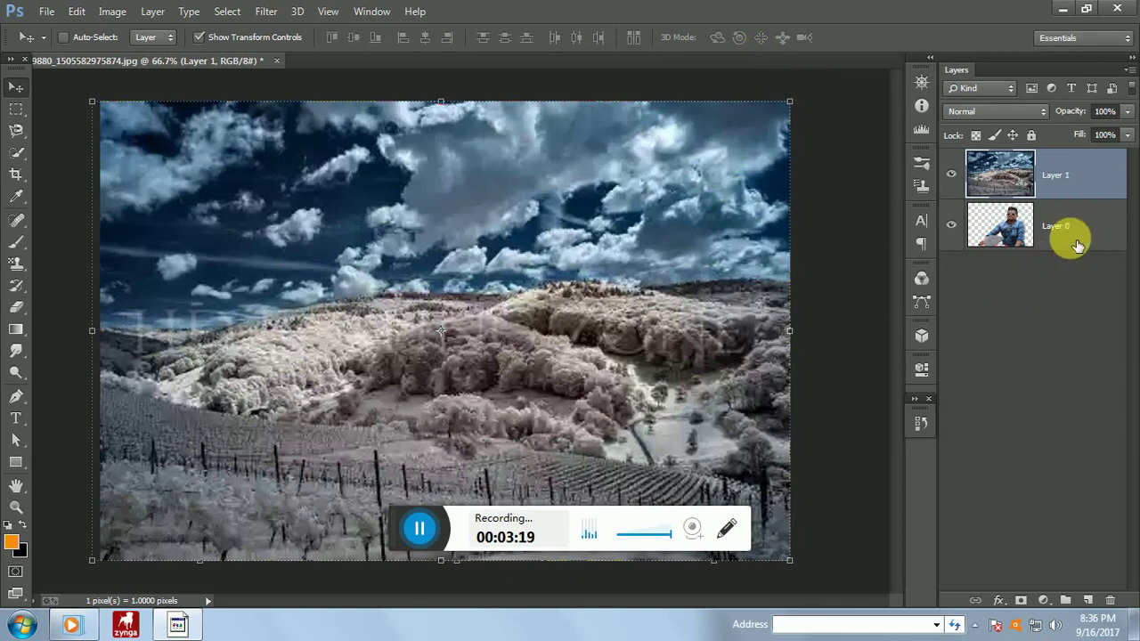
Step: Move Layer 0 with the man above the landscape layer in the layer order
left_click_drag(1069, 237, 1056, 170)
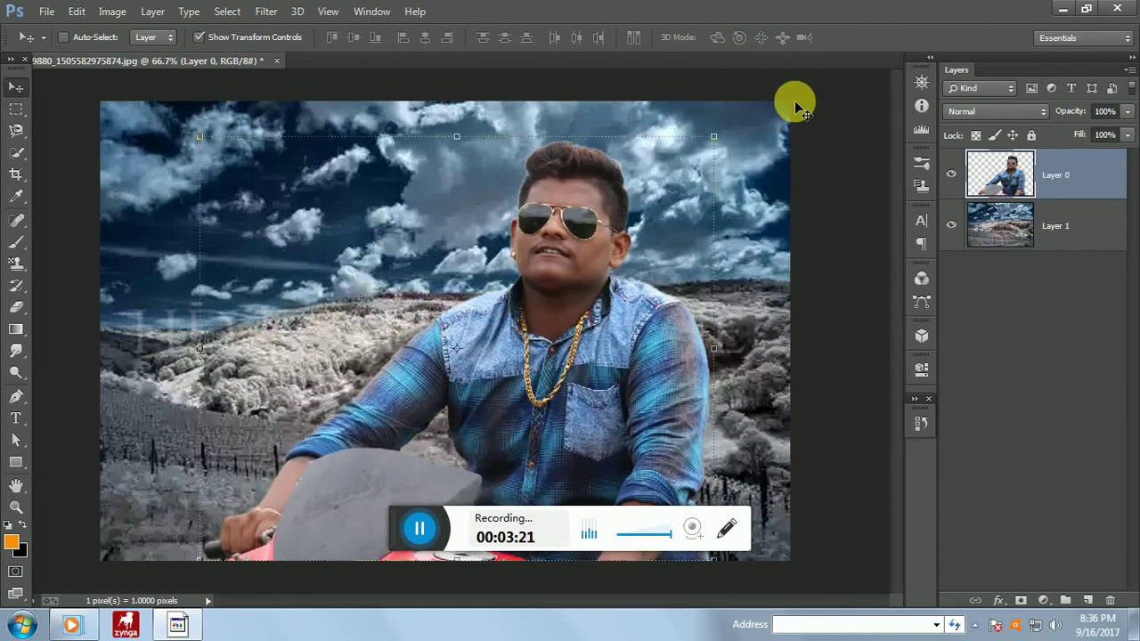
key("ctrl+plus")
key("ctrl+minus")
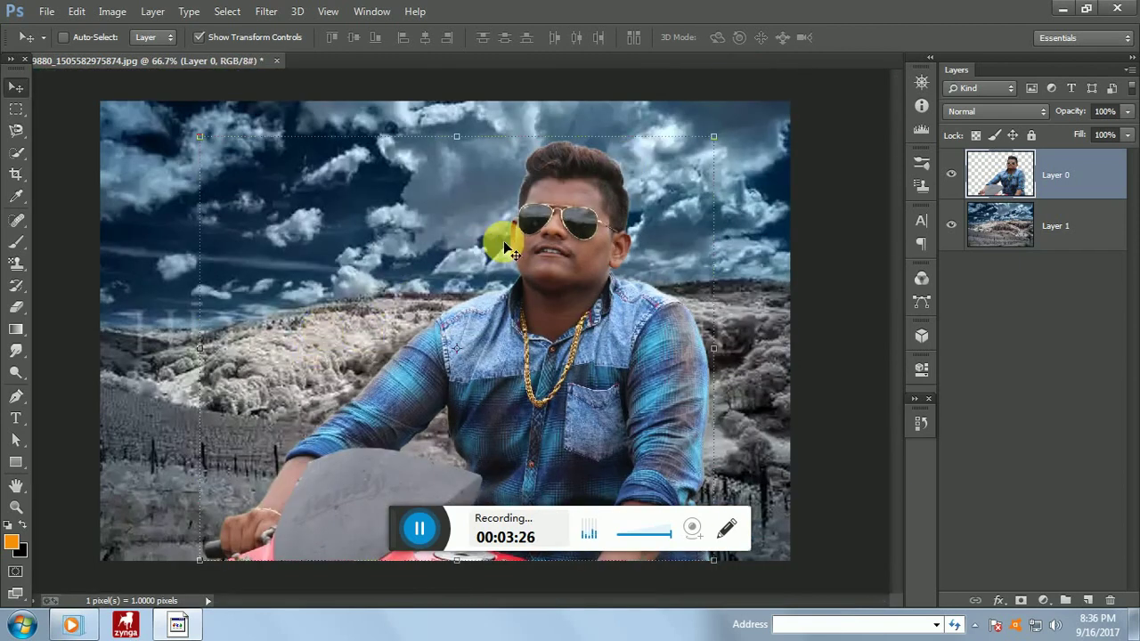
Step: Open Layer 1 in the Camera Raw filter and set Exposure -0.30, Contrast +17, Highlights +34, Shadows +35, Whites +26, Blacks -25 and Clarity -23
left_click(1056, 229)
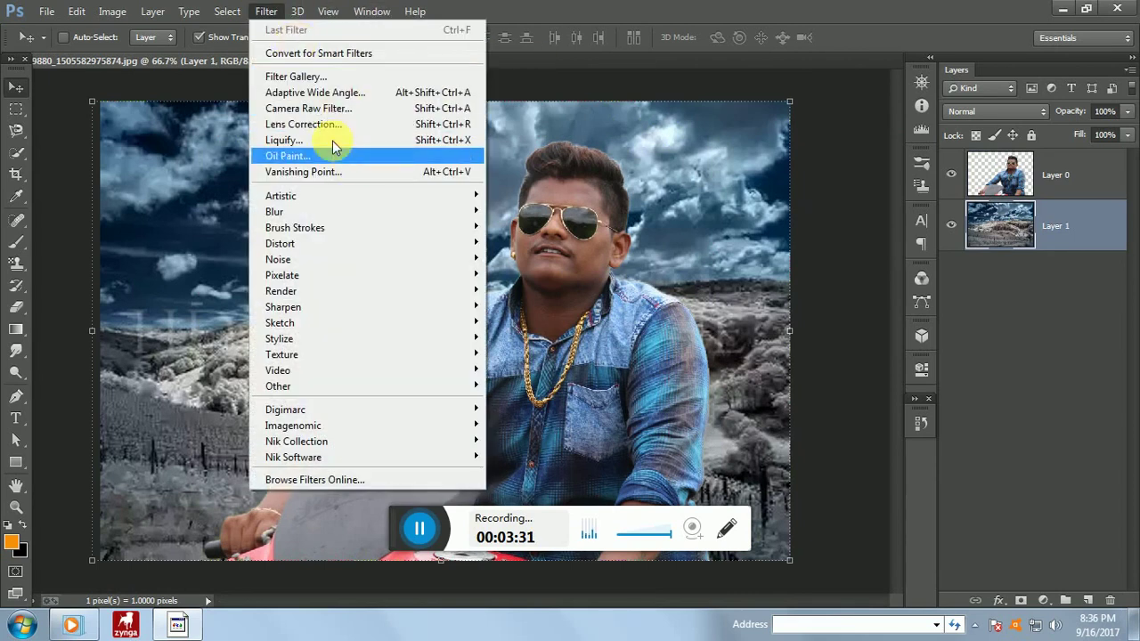
left_click(337, 115)
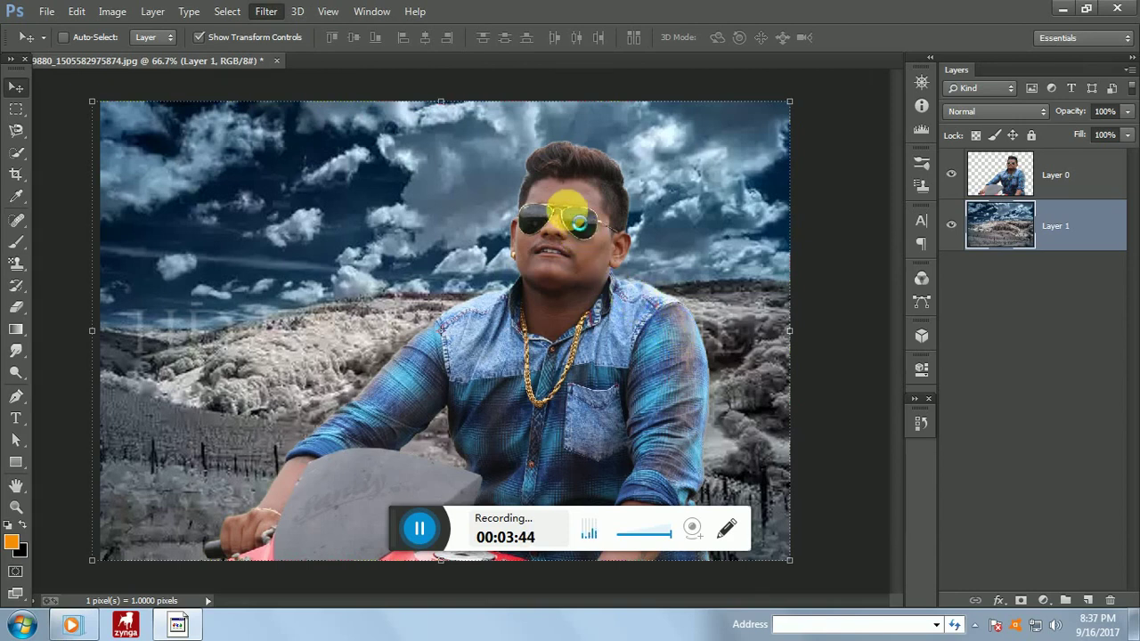
key("ctrl+shift+a")
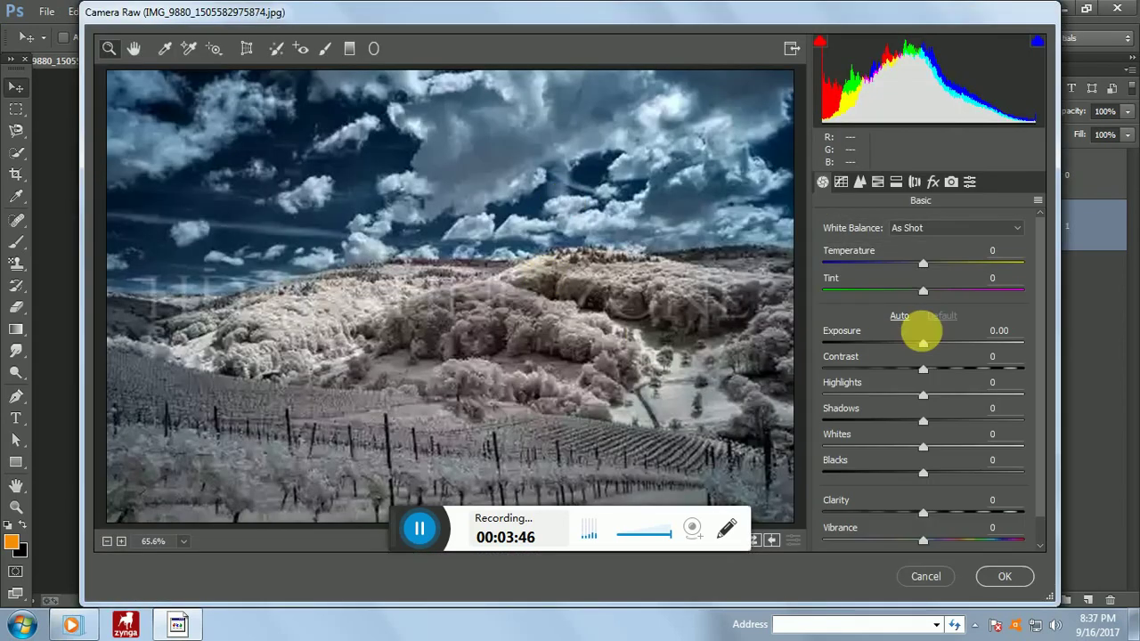
left_click_drag(922, 344, 957, 422)
left_click_drag(911, 450, 898, 473)
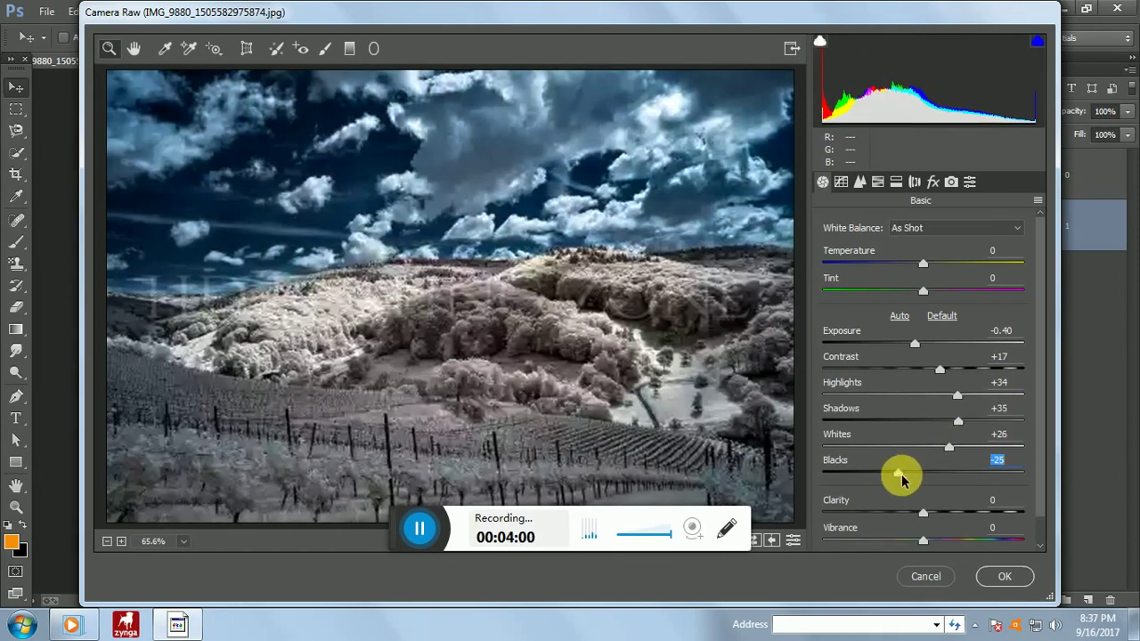
left_click_drag(928, 513, 899, 509)
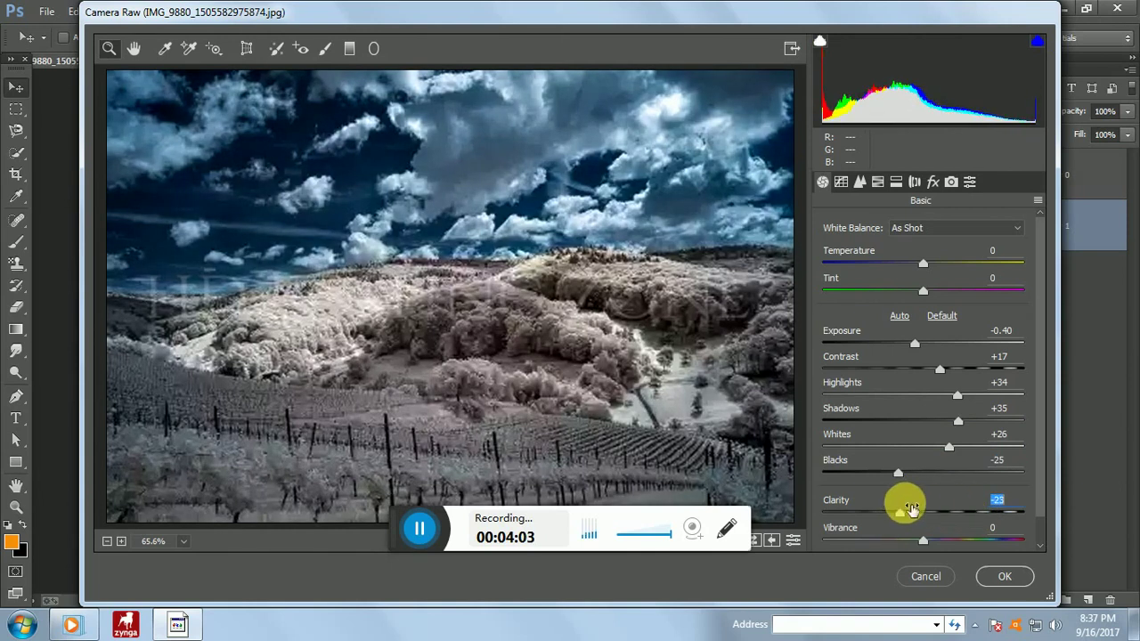
mouse_move(915, 345)
left_mouse_down()
mouse_move(940, 347)
mouse_move(917, 347)
left_mouse_up()
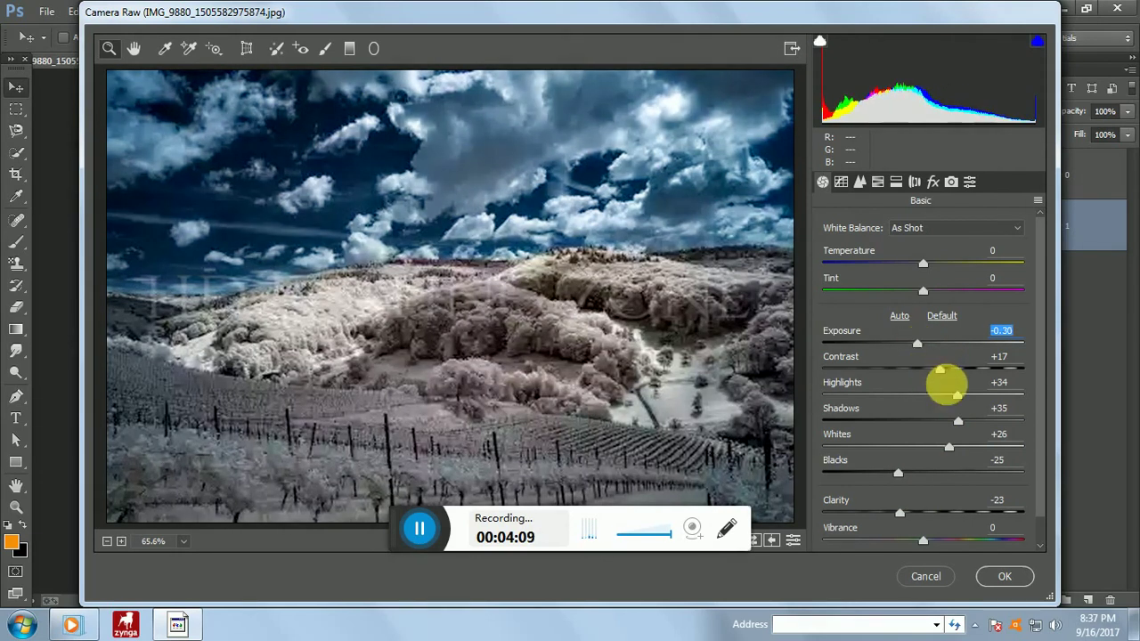
Step: Set the HSL saturation to Aquas +13 and Blues -28, the Blues luminance to +39, and apply the Camera Raw filter
left_click(860, 184)
left_click(880, 184)
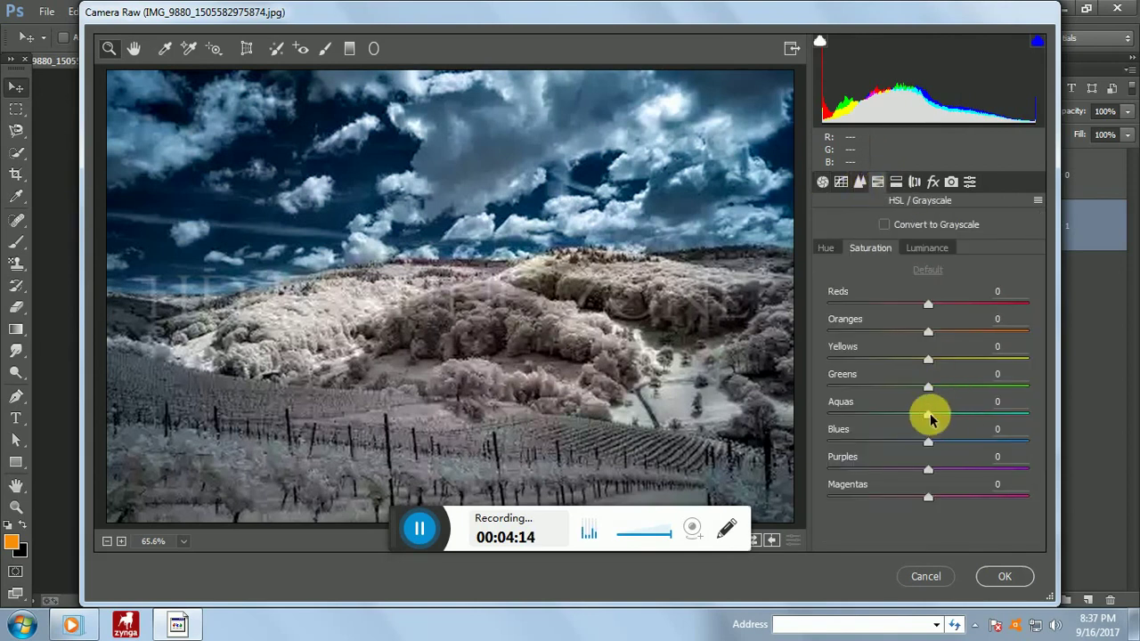
left_click_drag(929, 419, 900, 441)
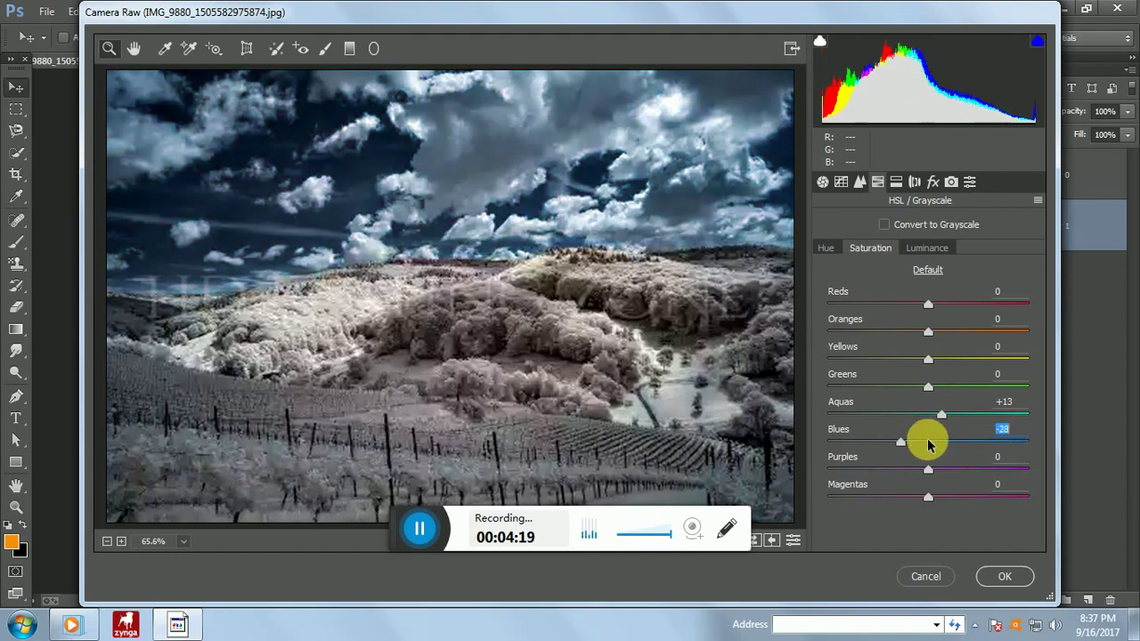
left_click(924, 248)
left_click_drag(929, 442, 991, 445)
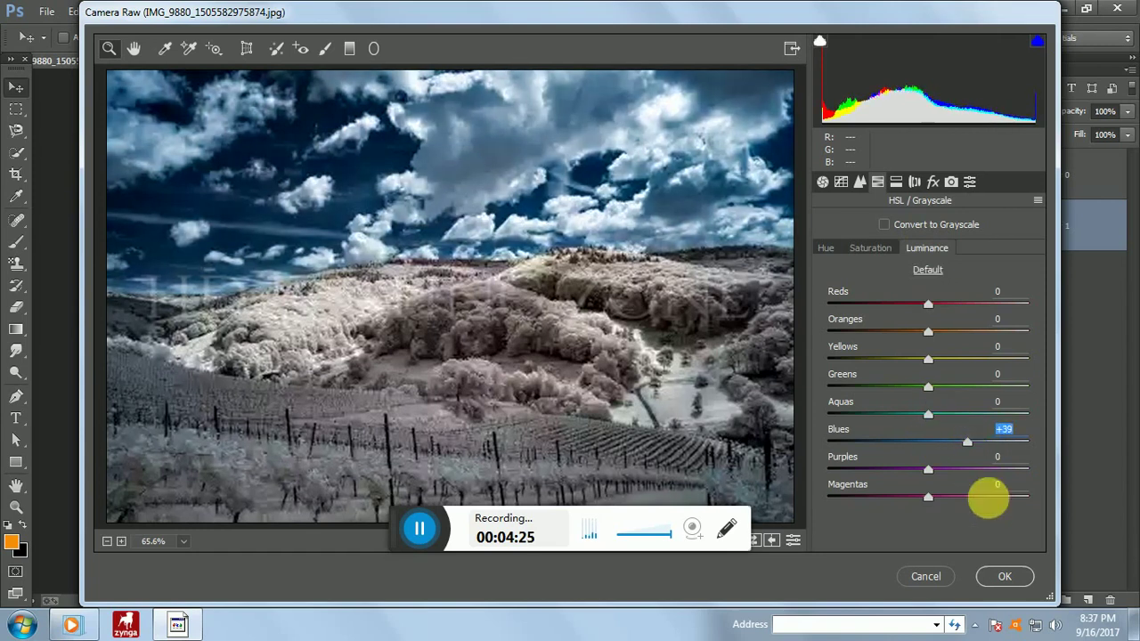
left_click(1005, 576)
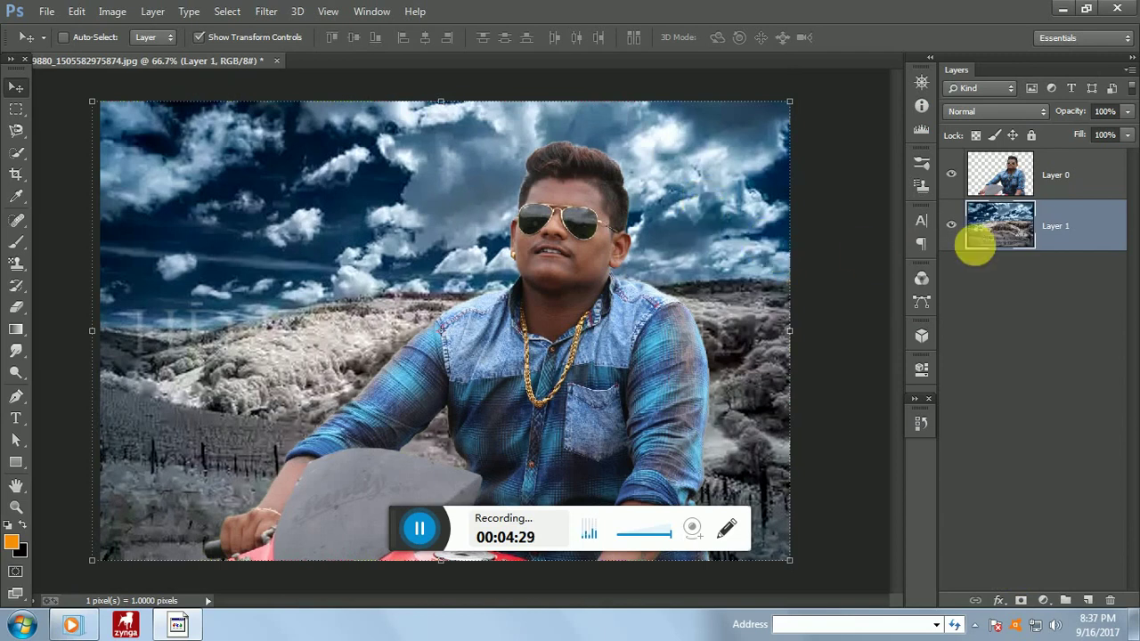
Step: Open Layer 0 in the Camera Raw filter and set Exposure +0.10, Contrast +12, Highlights -100 and Shadows +75
left_click(1056, 179)
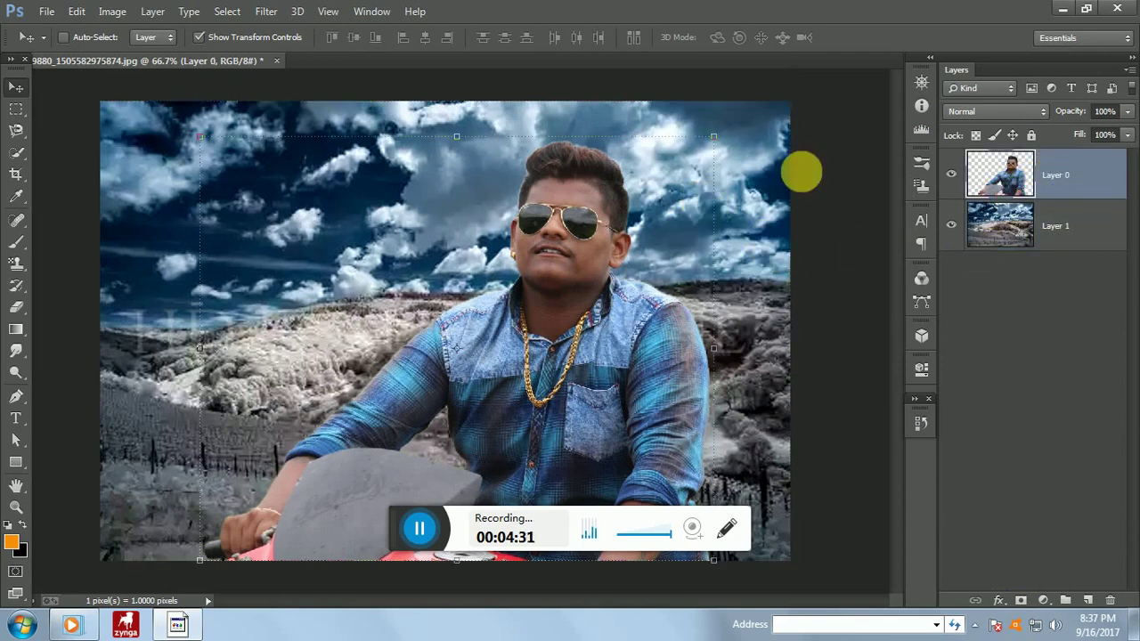
left_click(298, 12)
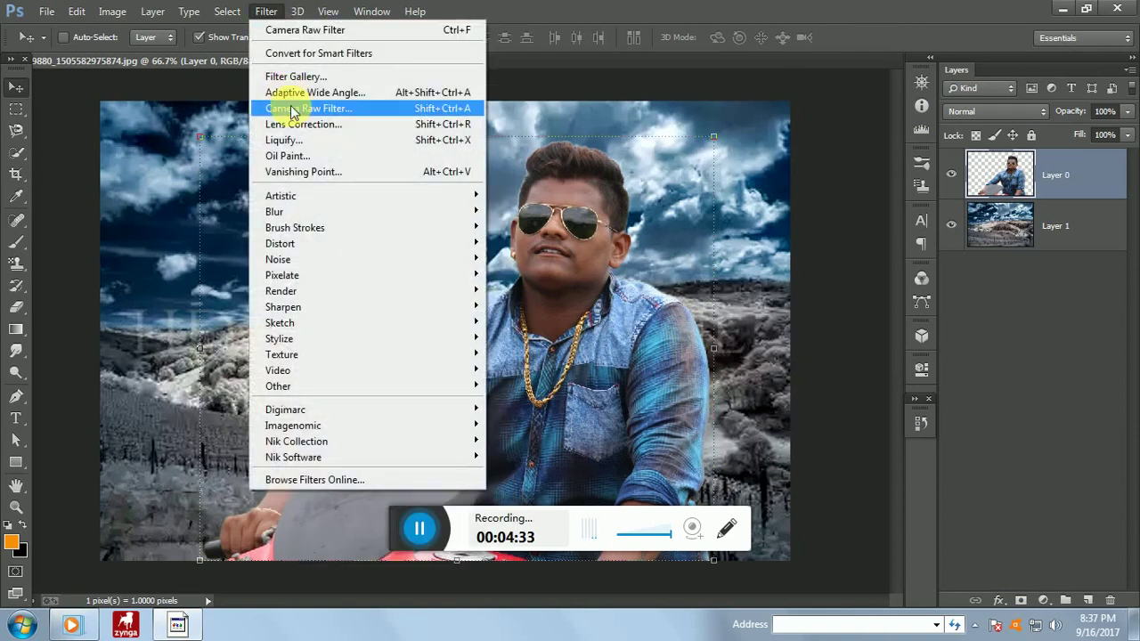
left_click(291, 109)
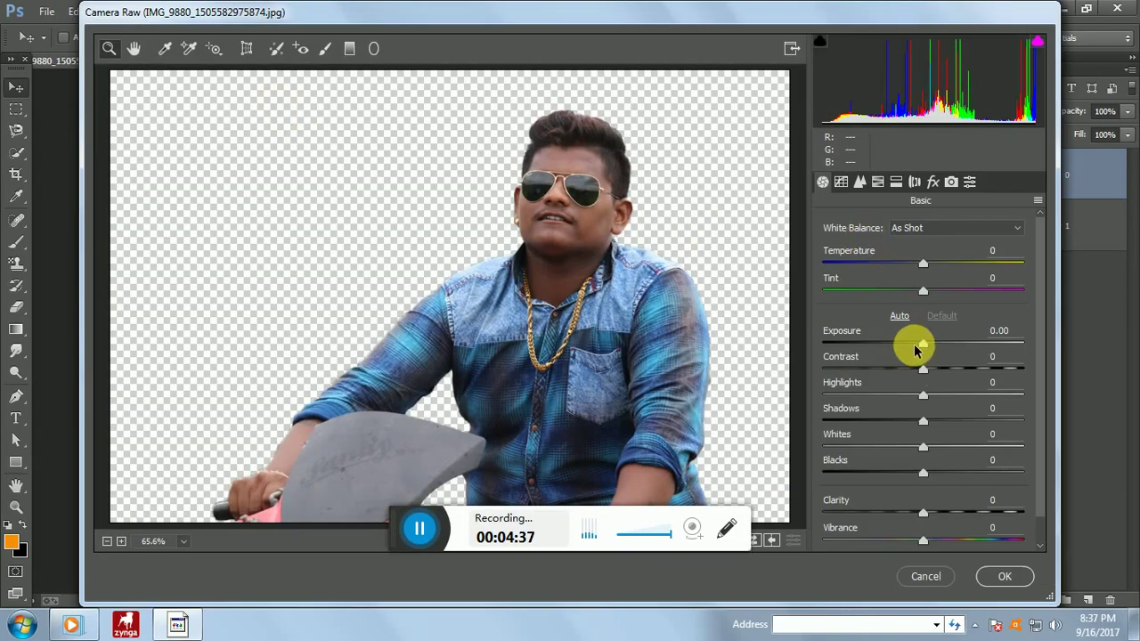
left_click_drag(916, 345, 814, 387)
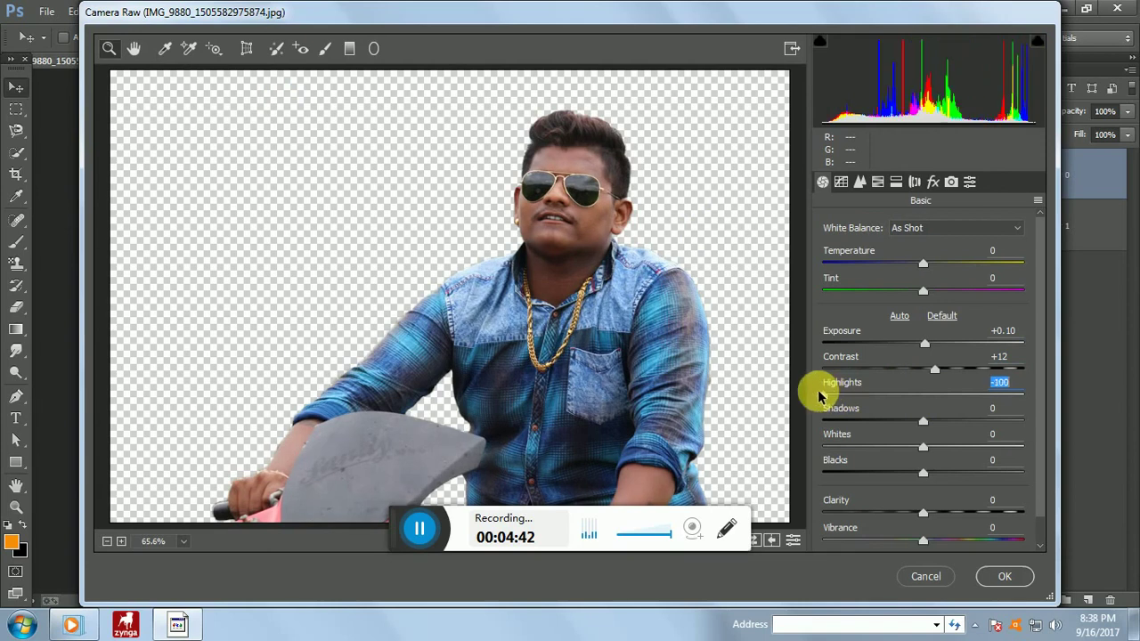
left_click_drag(921, 423, 997, 416)
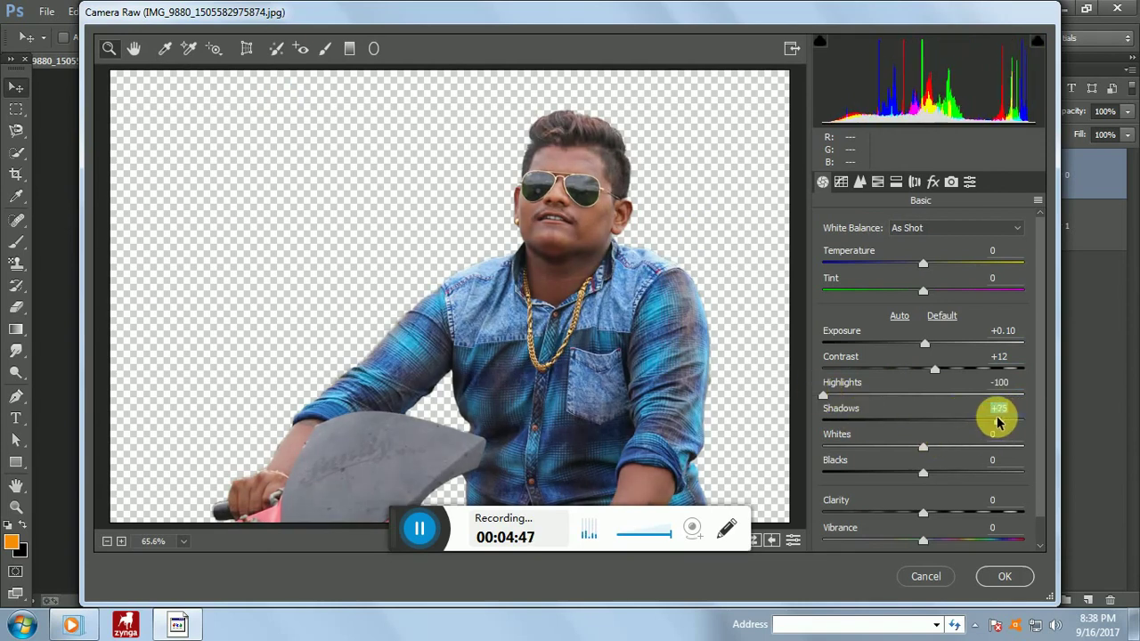
Step: Fine-tune the Whites and Blacks and slightly raise the Clarity of the man's layer in the Basic settings
left_click_drag(922, 454, 941, 472)
left_click(926, 514)
left_click_drag(943, 517, 951, 515)
Step: Set the HSL luminance of Oranges to +31 and their saturation to -38, and apply the Camera Raw filter
left_click(877, 182)
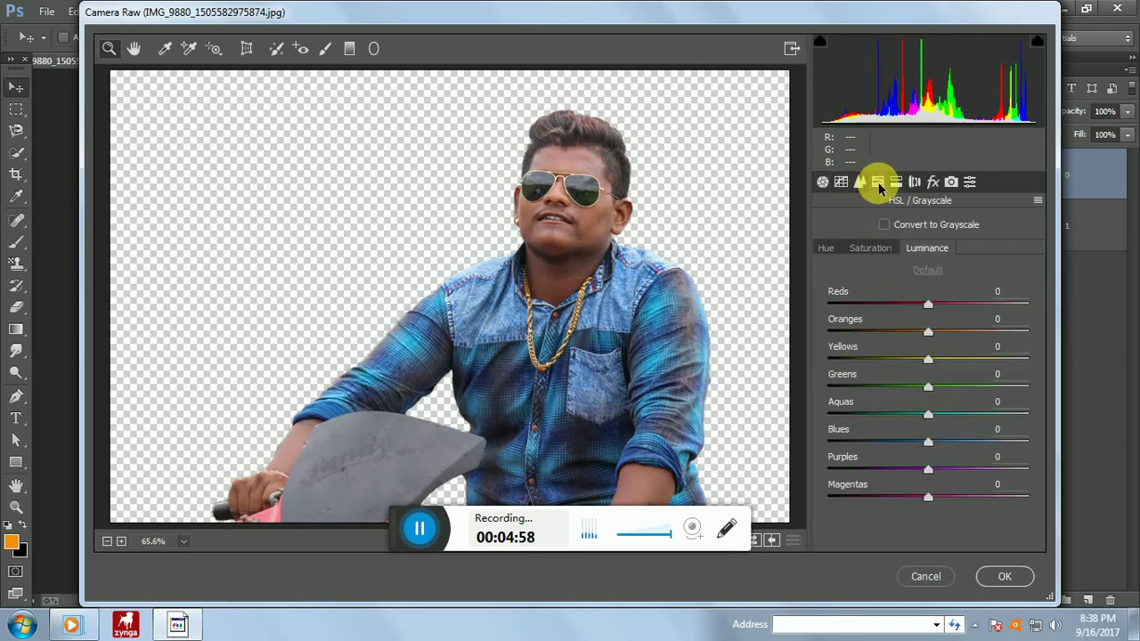
left_click_drag(931, 337, 964, 337)
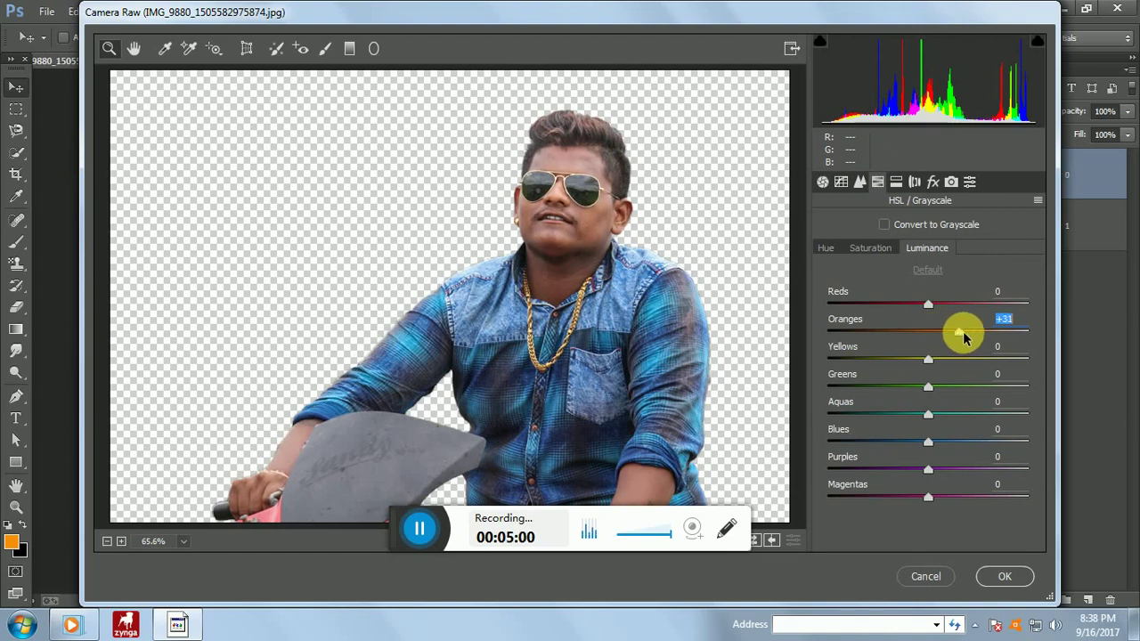
left_click(873, 249)
left_click_drag(927, 331, 889, 337)
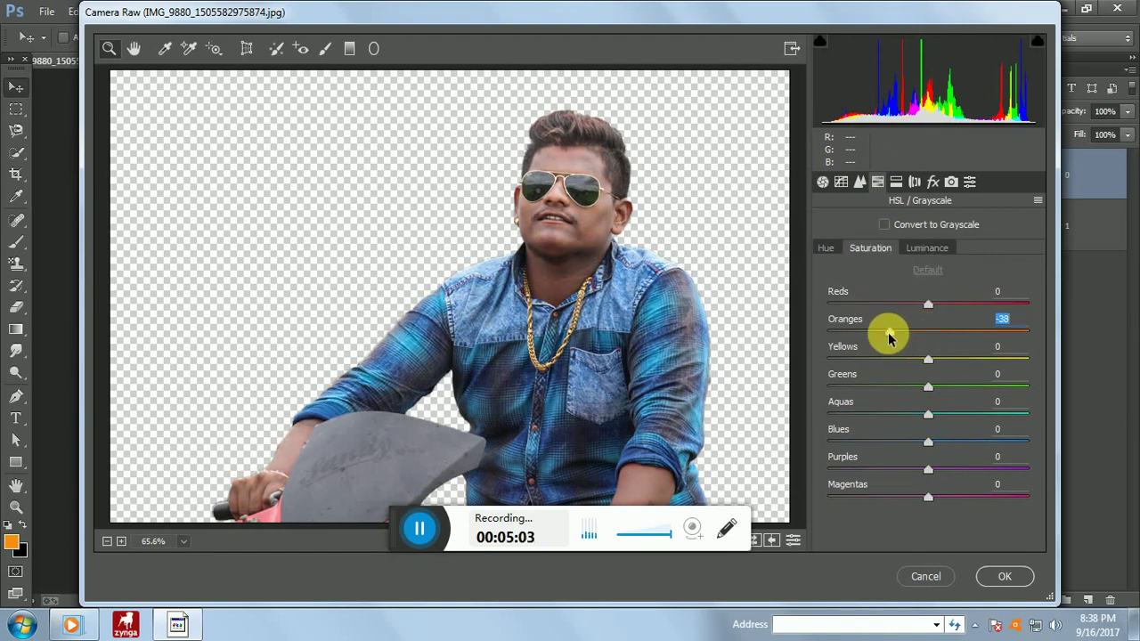
left_click(1005, 577)
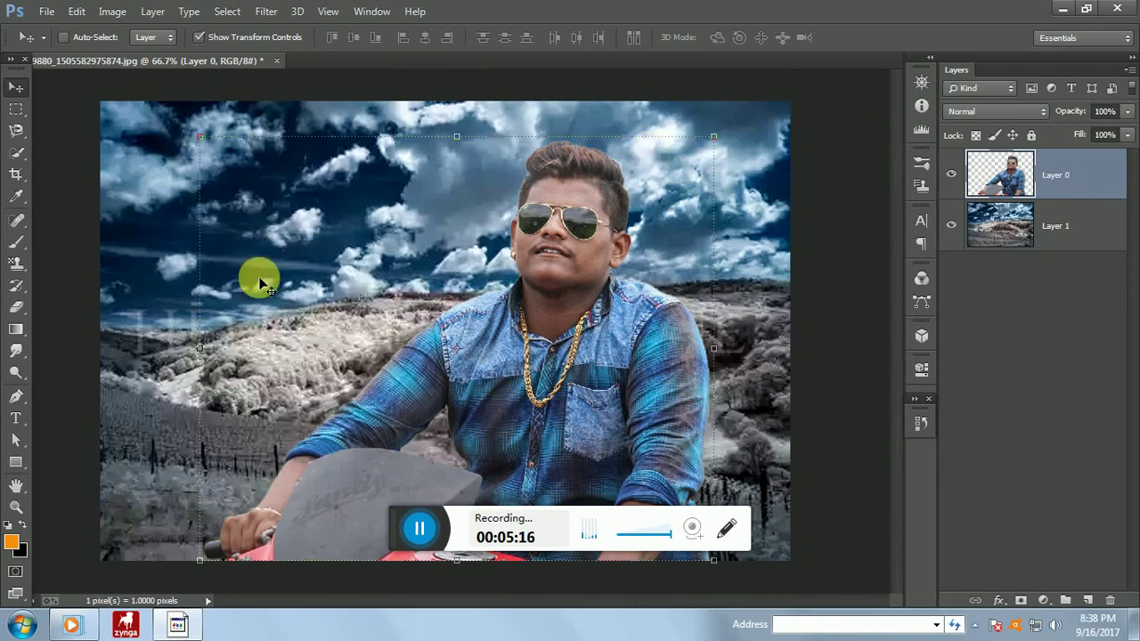
Step: Apply a 19 px Field Blur to the landscape on Layer 1
left_click(1048, 233)
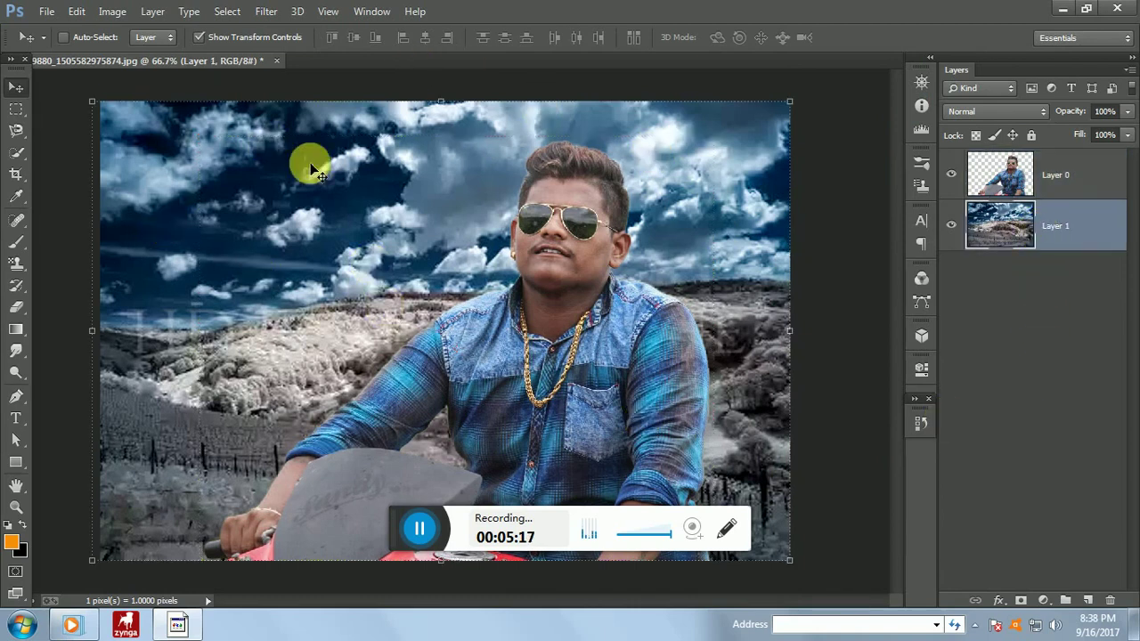
left_click(267, 10)
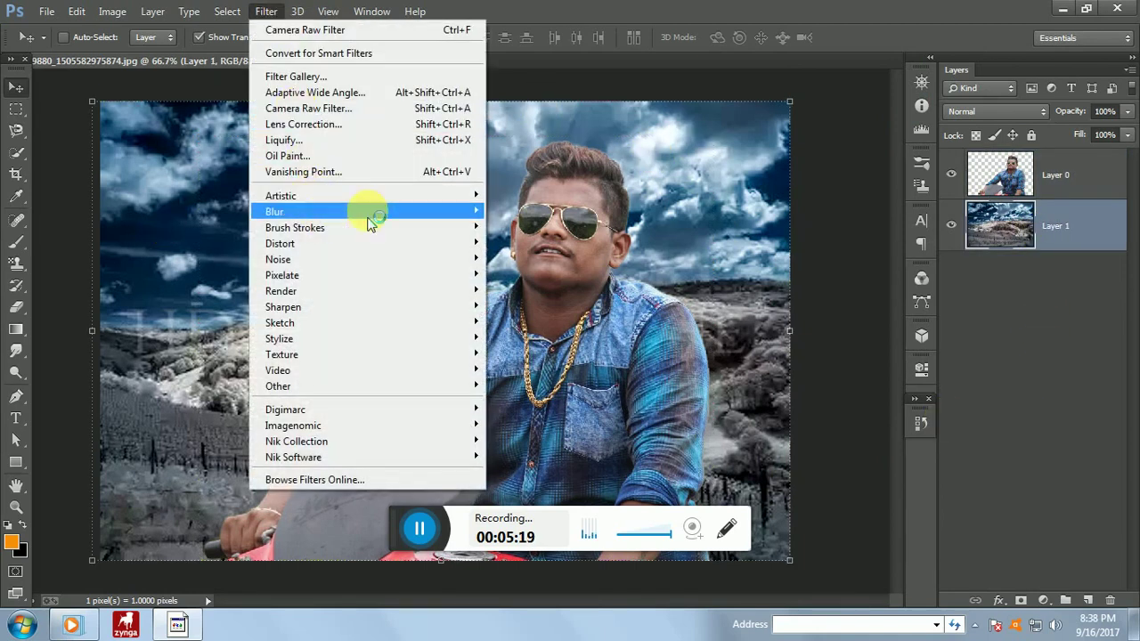
mouse_move(369, 212)
left_click(509, 221)
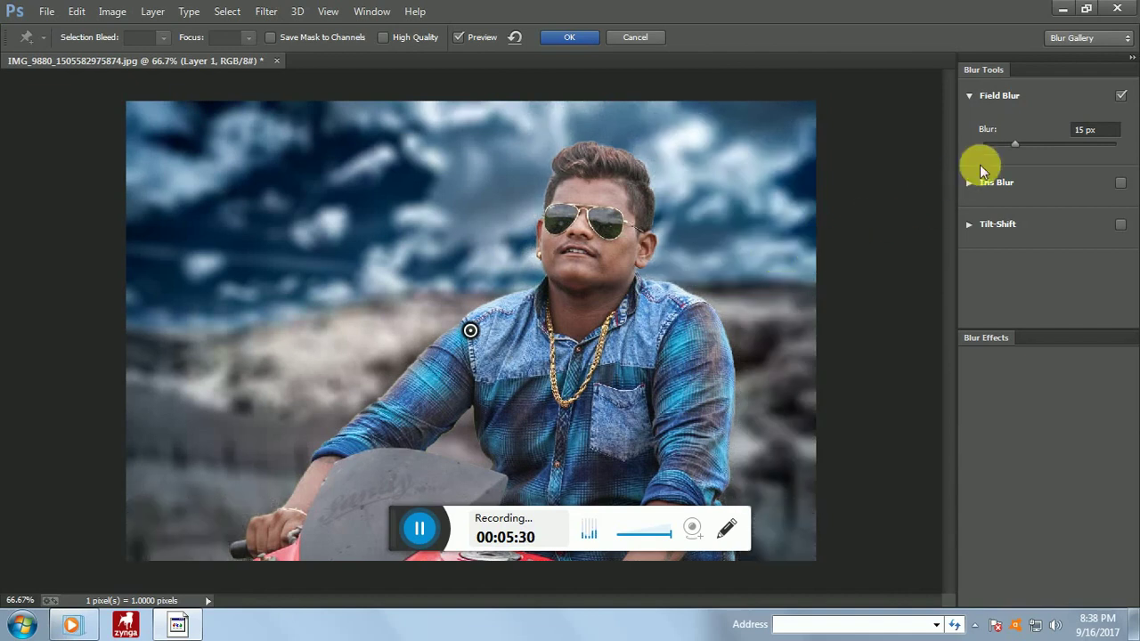
left_click(1015, 143)
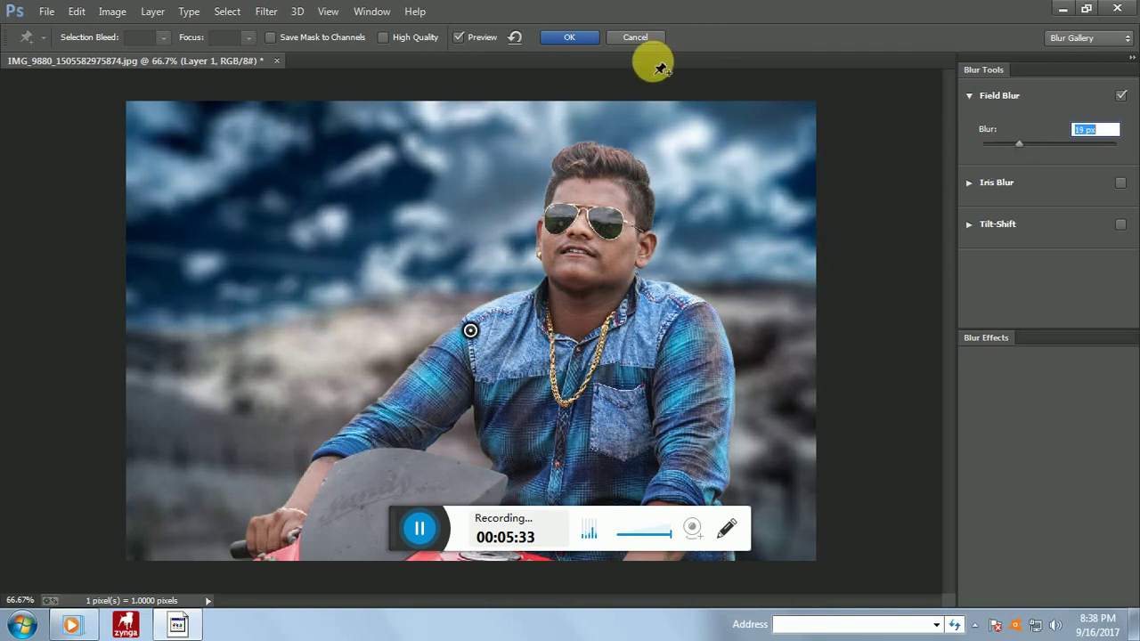
left_click(565, 36)
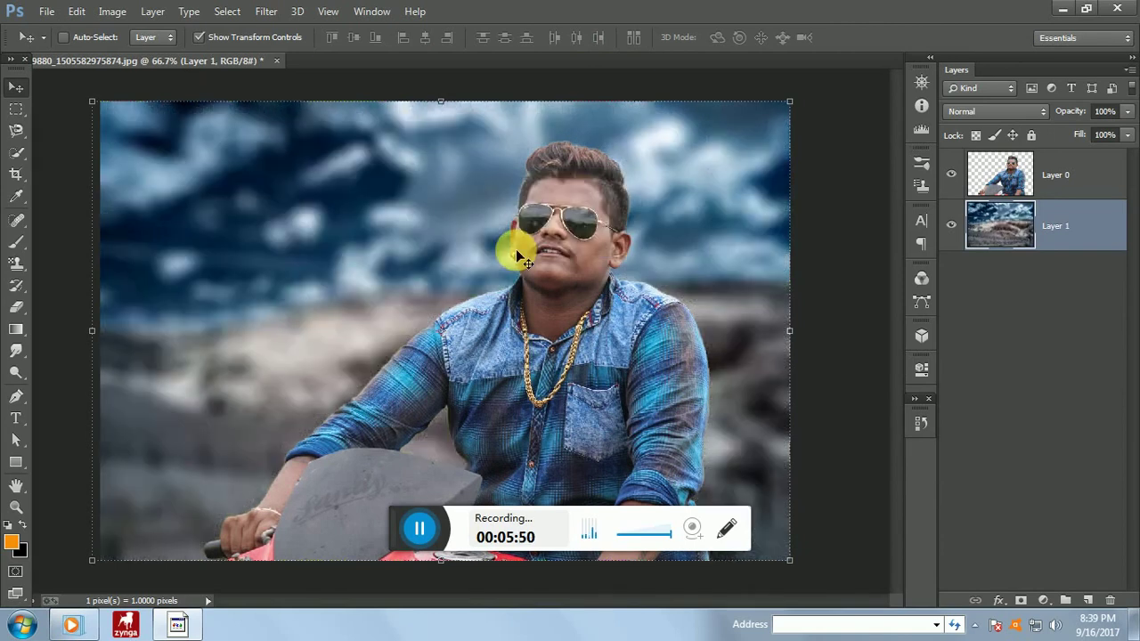
key("ctrl+plus")
key("ctrl+plus")
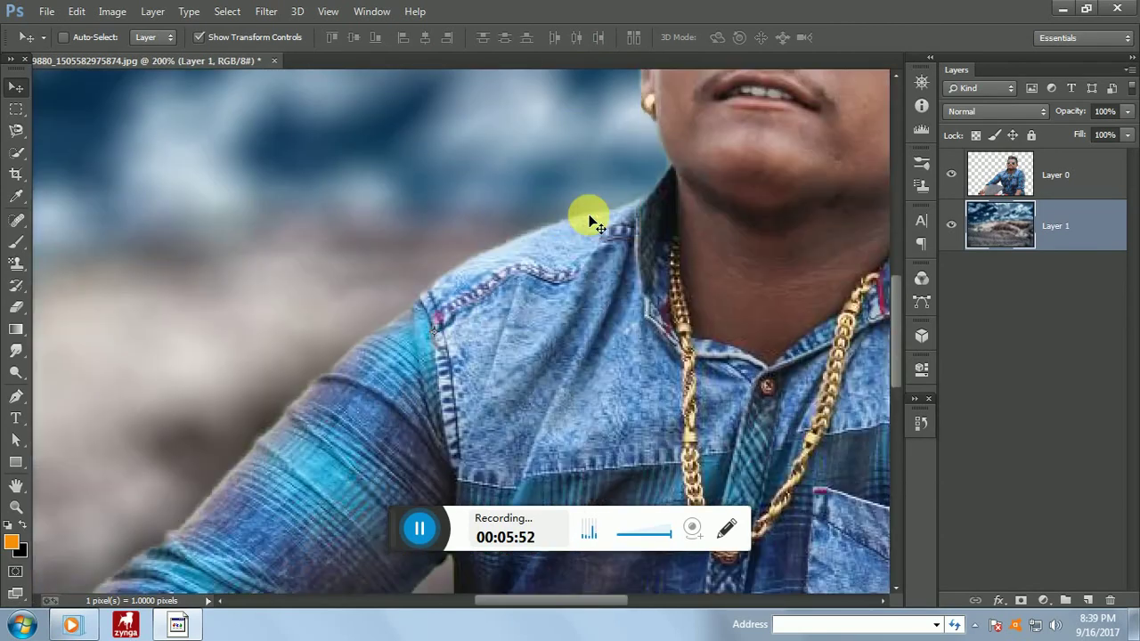
key("ctrl+minus")
key("ctrl+minus")
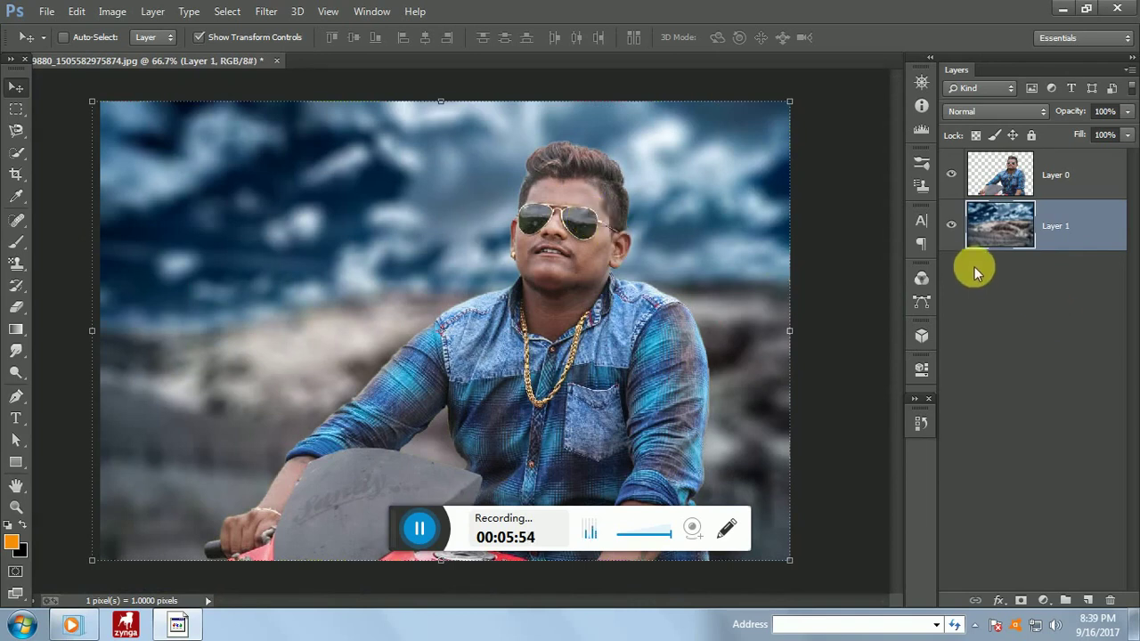
Step: Select both Layer 0 and Layer 1 and merge them into a single layer
left_click(1039, 194, "ctrl")
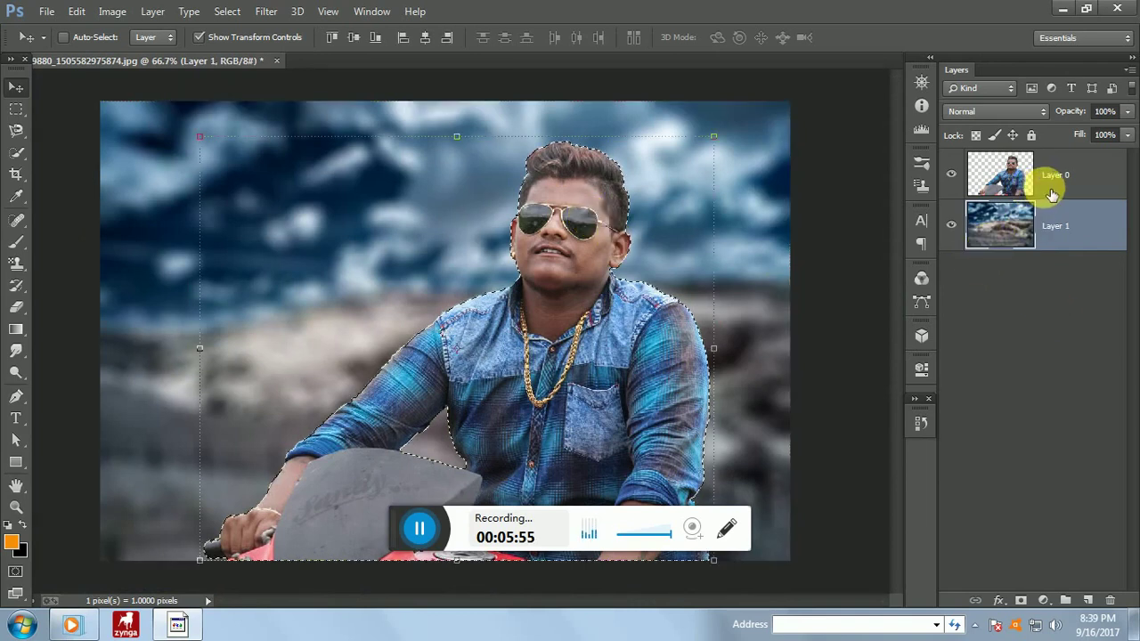
left_click(1052, 195, "shift")
right_click(1052, 184)
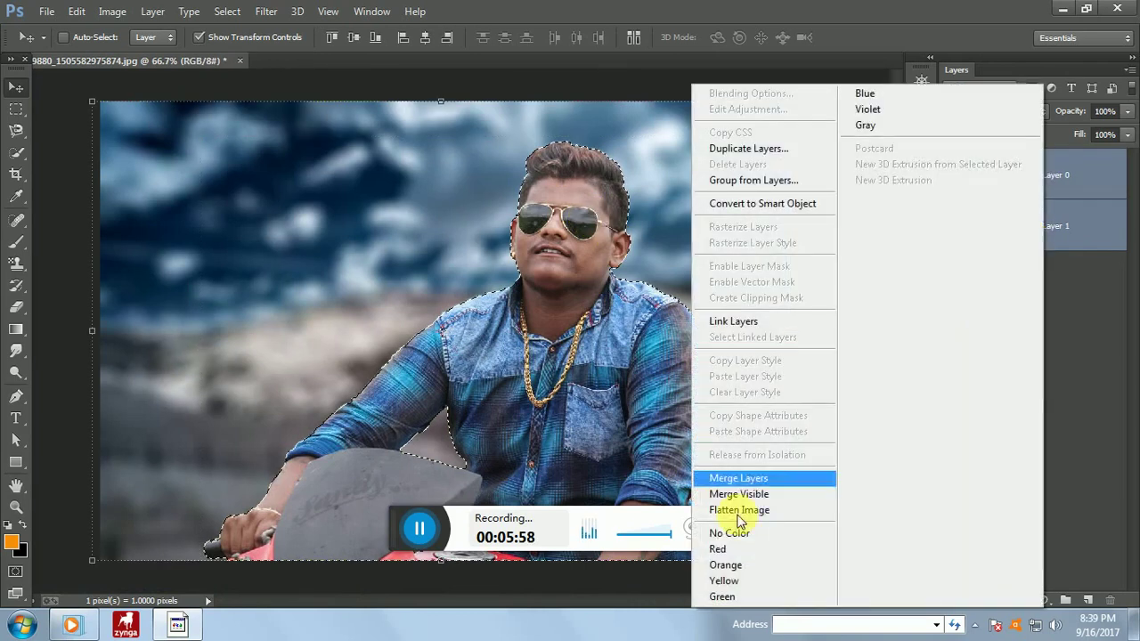
left_click(757, 477)
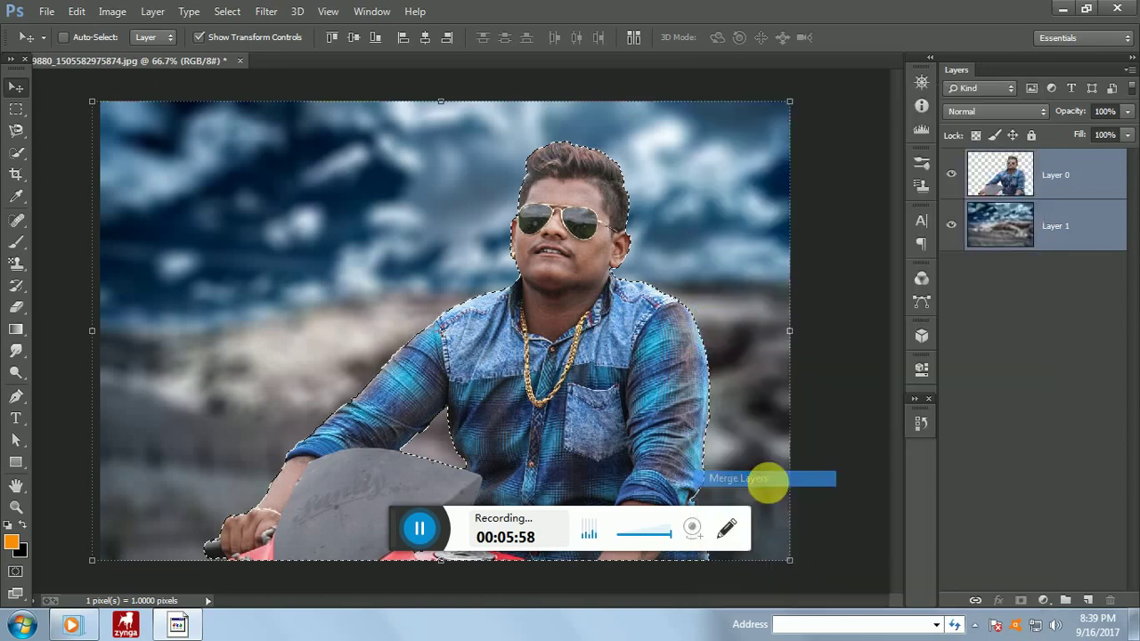
right_click(614, 250)
left_click(1051, 170)
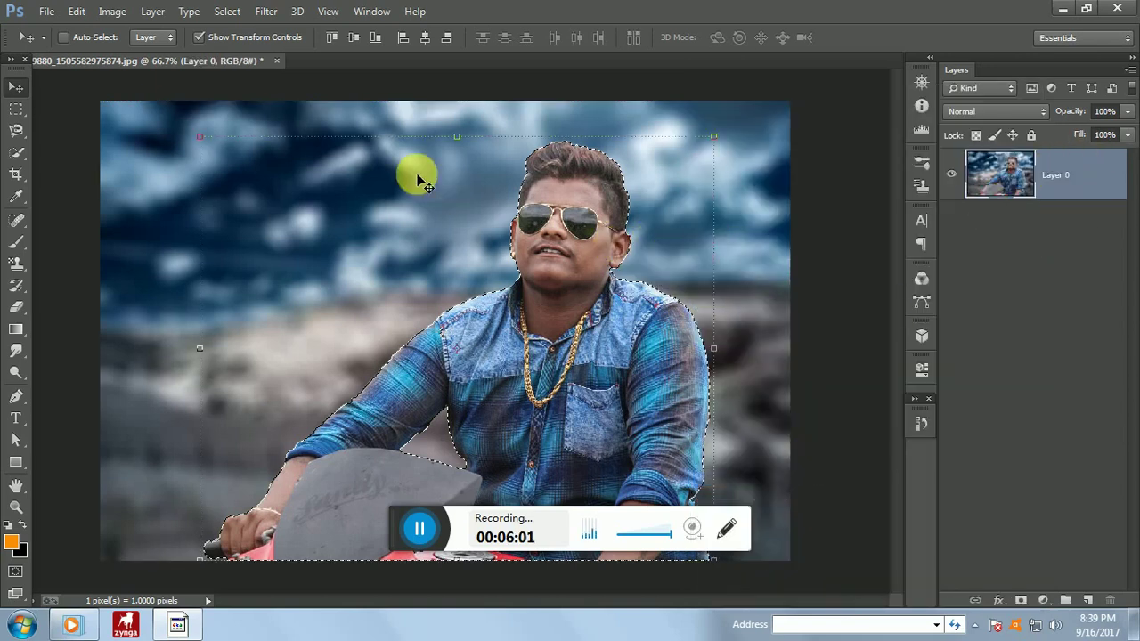
Step: Switch to the Quick Selection tool and deselect the outline around the man
right_click(398, 179)
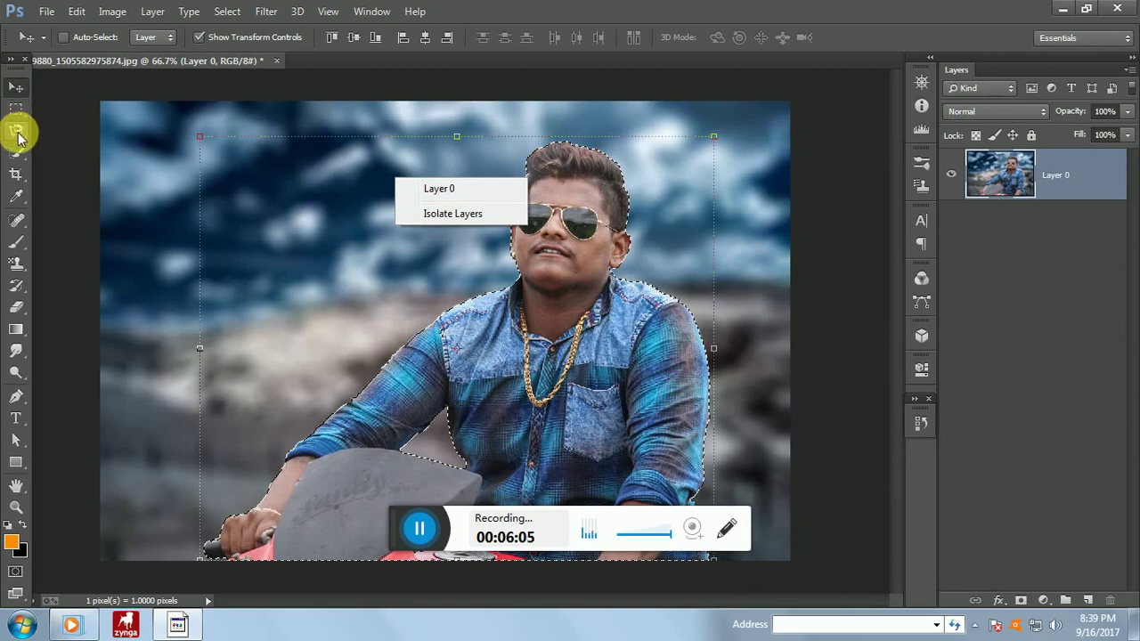
left_click(40, 165)
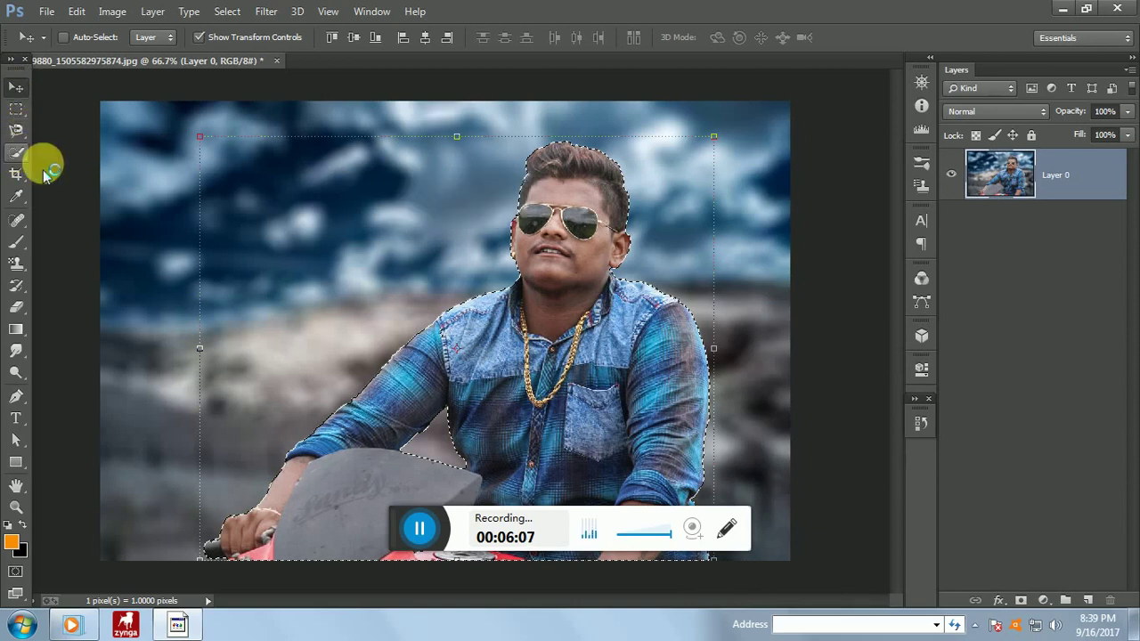
right_click(308, 172)
right_click(174, 183)
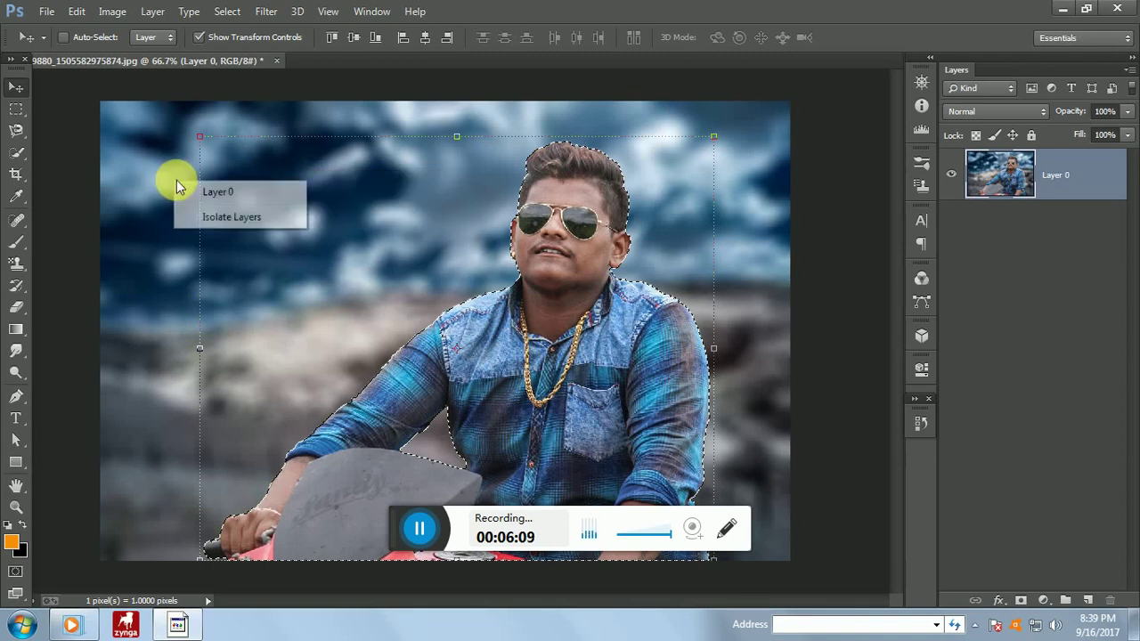
left_click(77, 158)
left_click(16, 153)
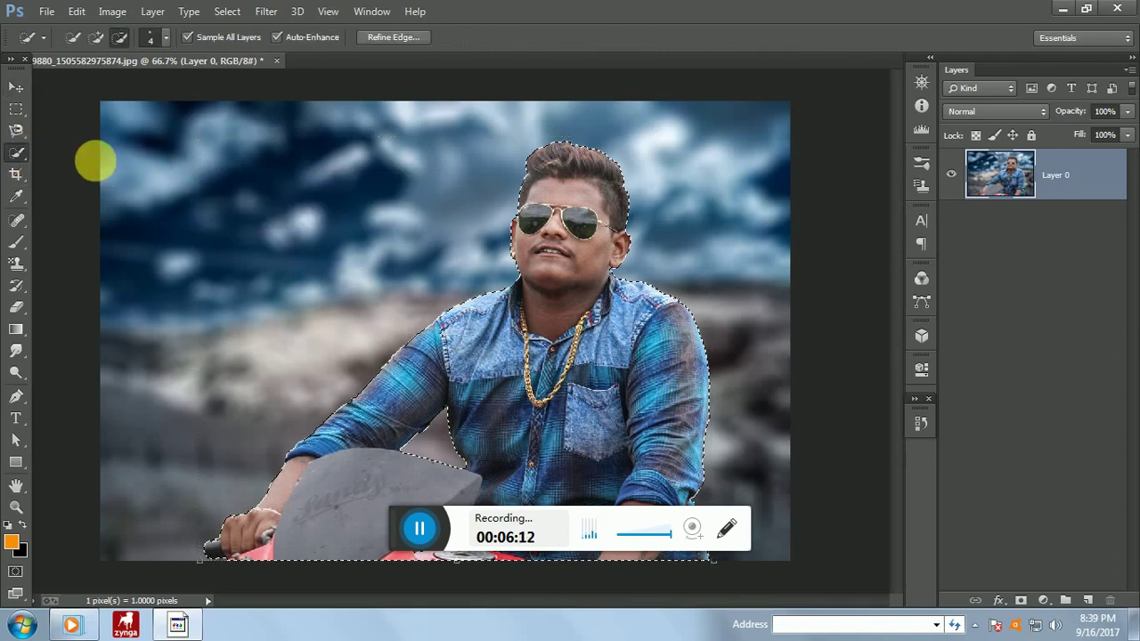
right_click(145, 163)
left_click(219, 172)
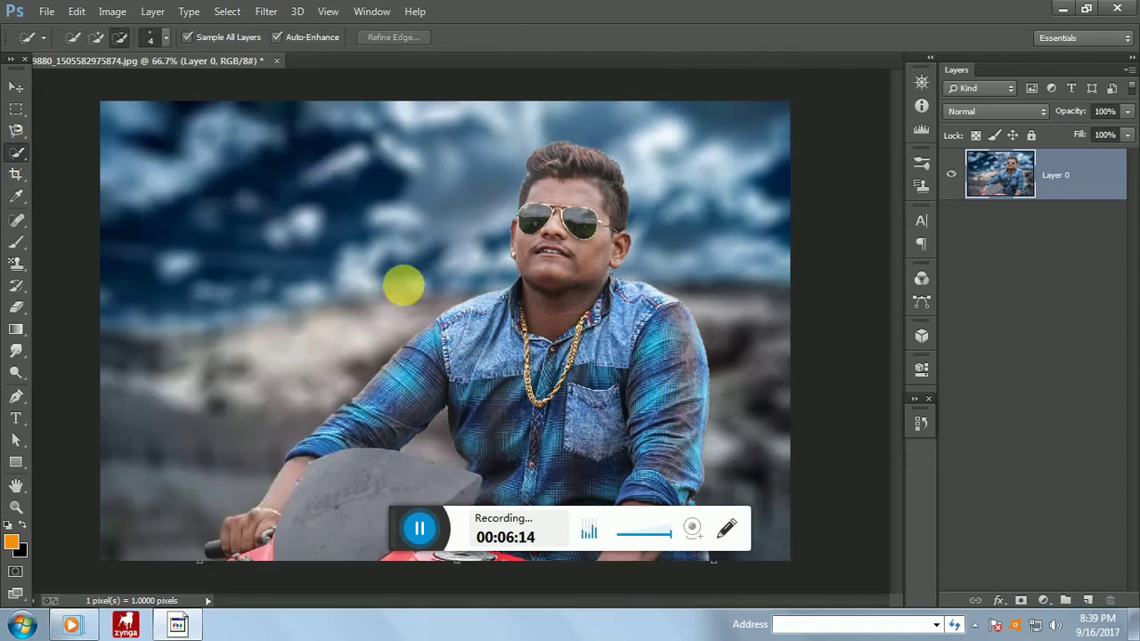
key("ctrl+plus")
key("ctrl+plus")
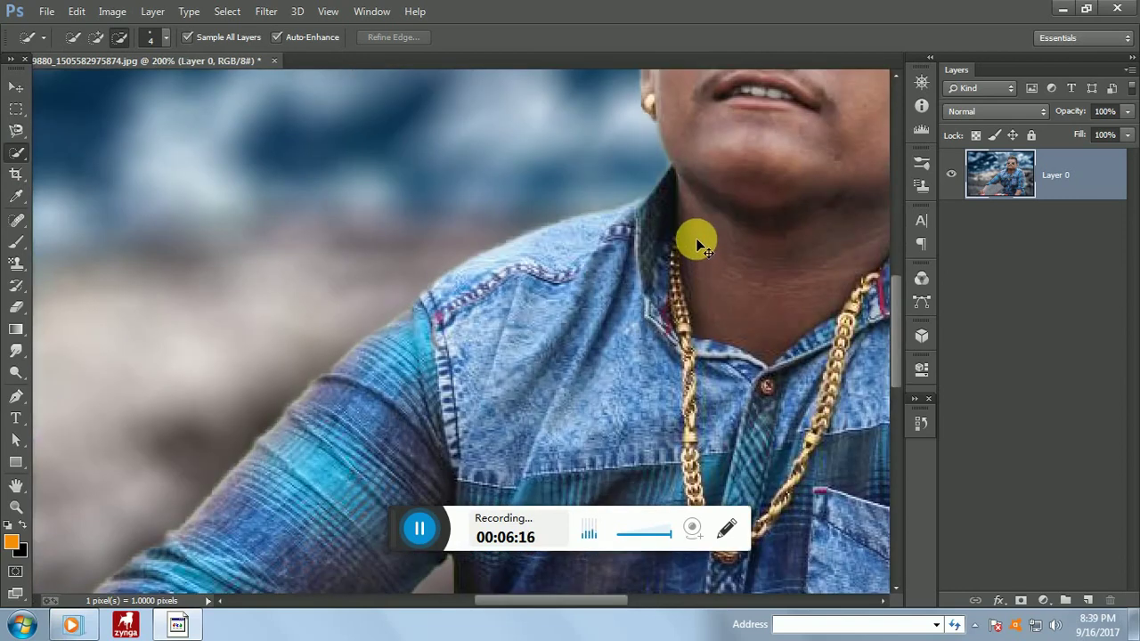
key("ctrl+minus")
key("ctrl+minus")
Step: Smooth the skin on the man's neck with the Mixer Brush at a size of 27 px
left_click(18, 249)
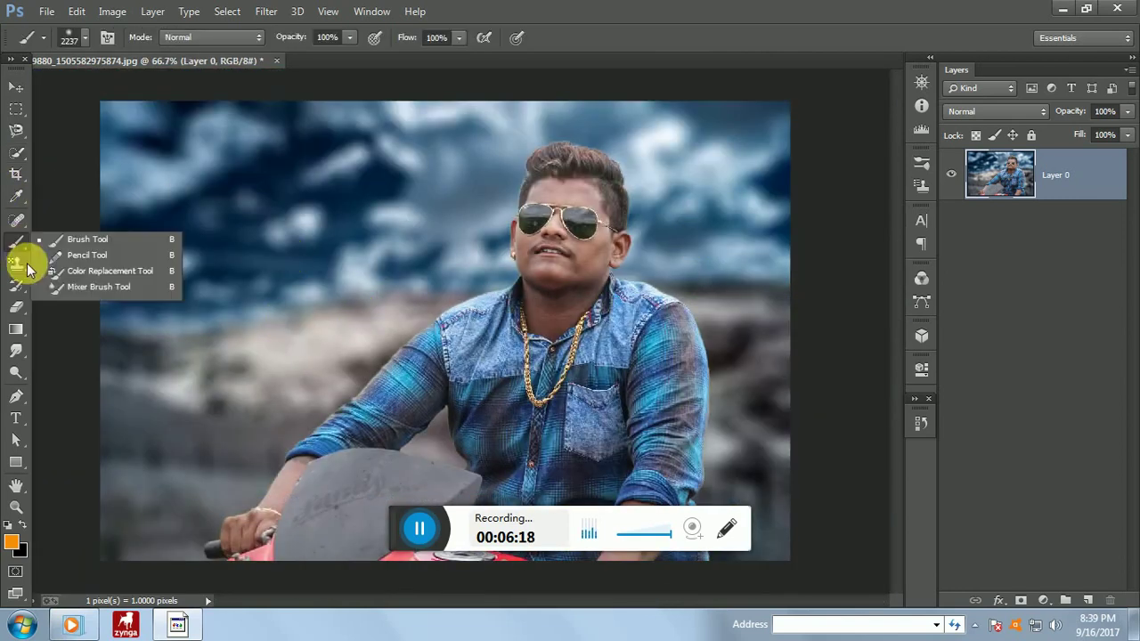
left_click(76, 287)
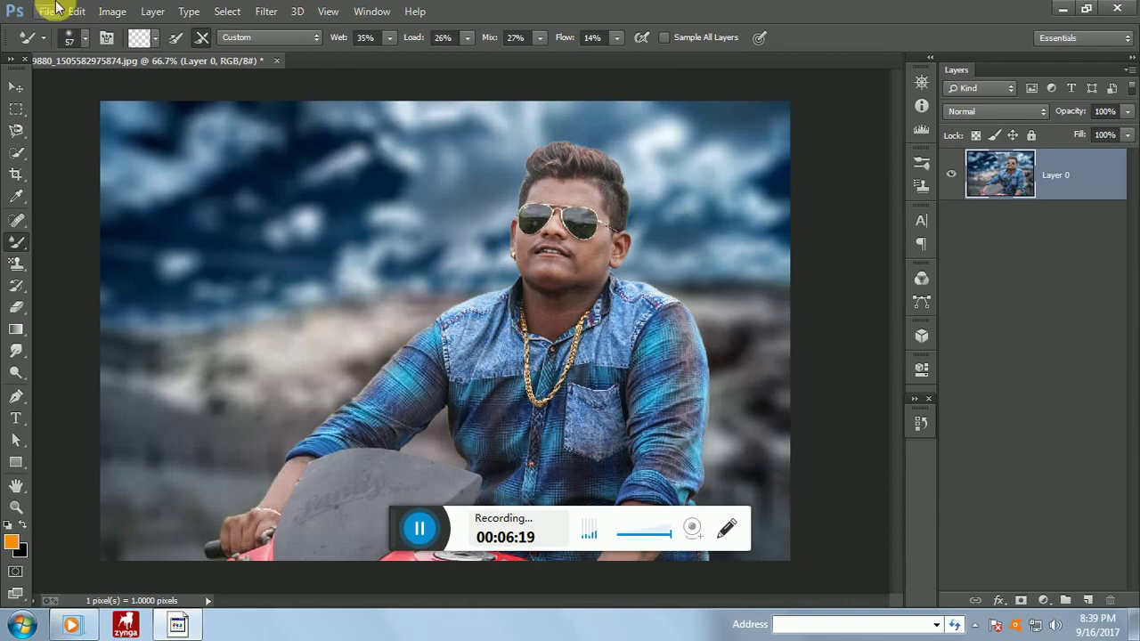
left_click(84, 37)
left_click_drag(110, 93, 105, 90)
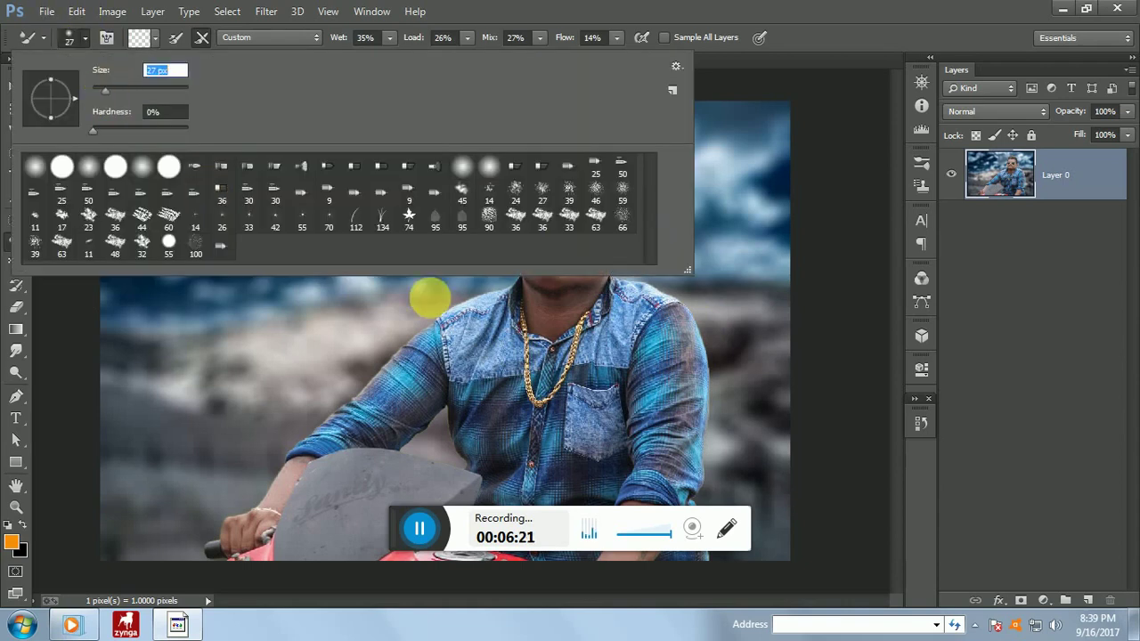
key("ctrl+plus")
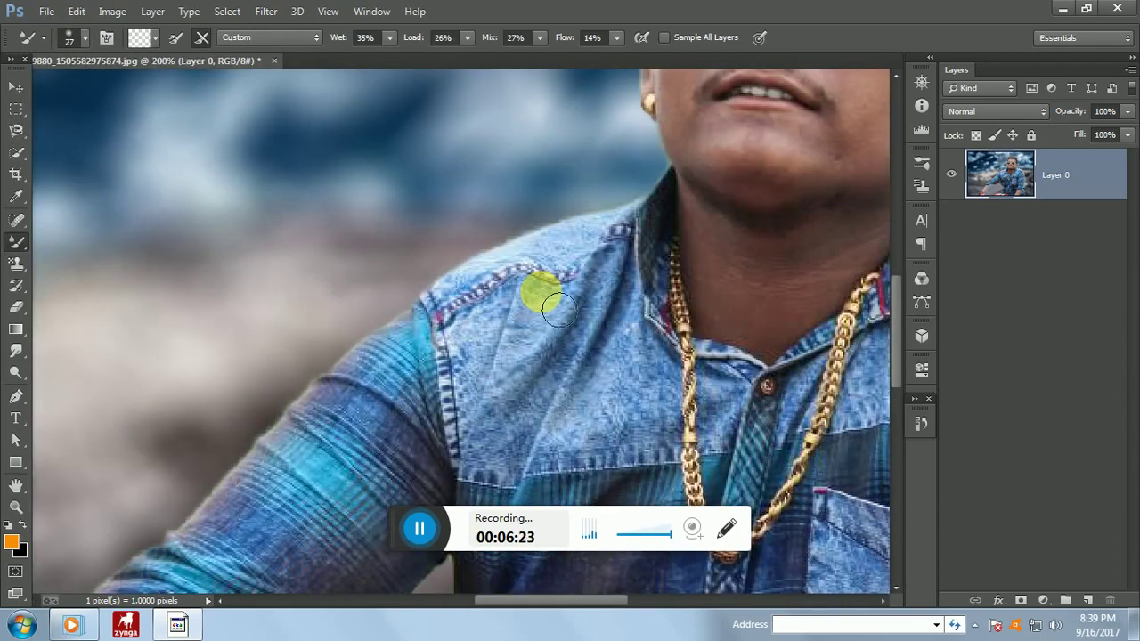
left_click_drag(557, 604, 602, 602)
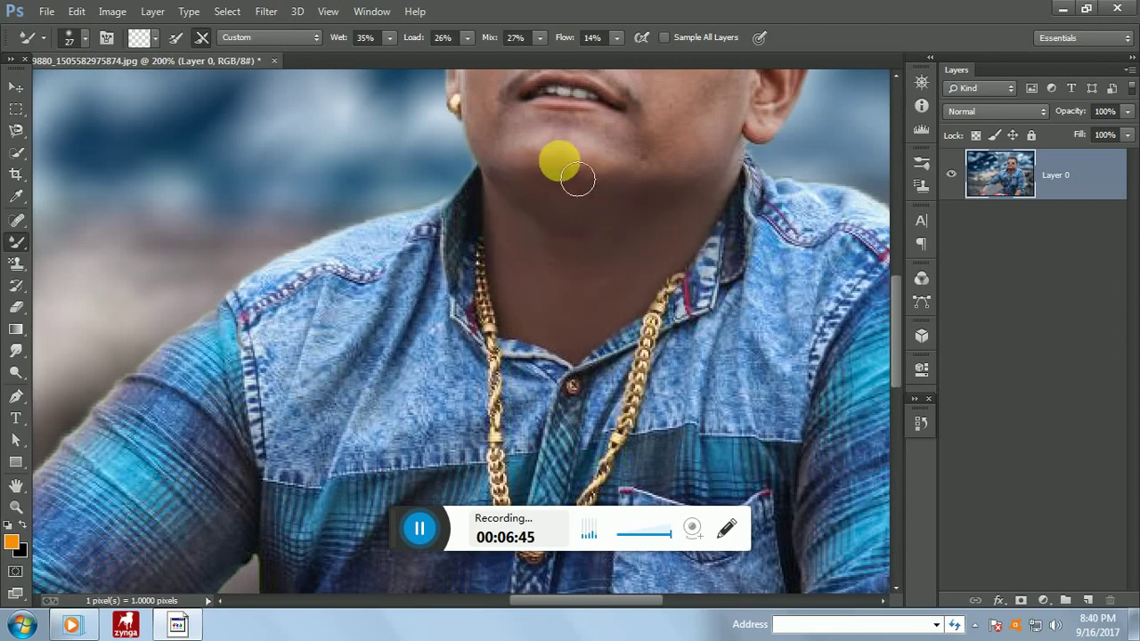
Step: Blend the skin of the man's chin and jaw with the 27 px Mixer Brush
scroll(677, 236, "up", 2)
scroll(685, 245, "up", 1)
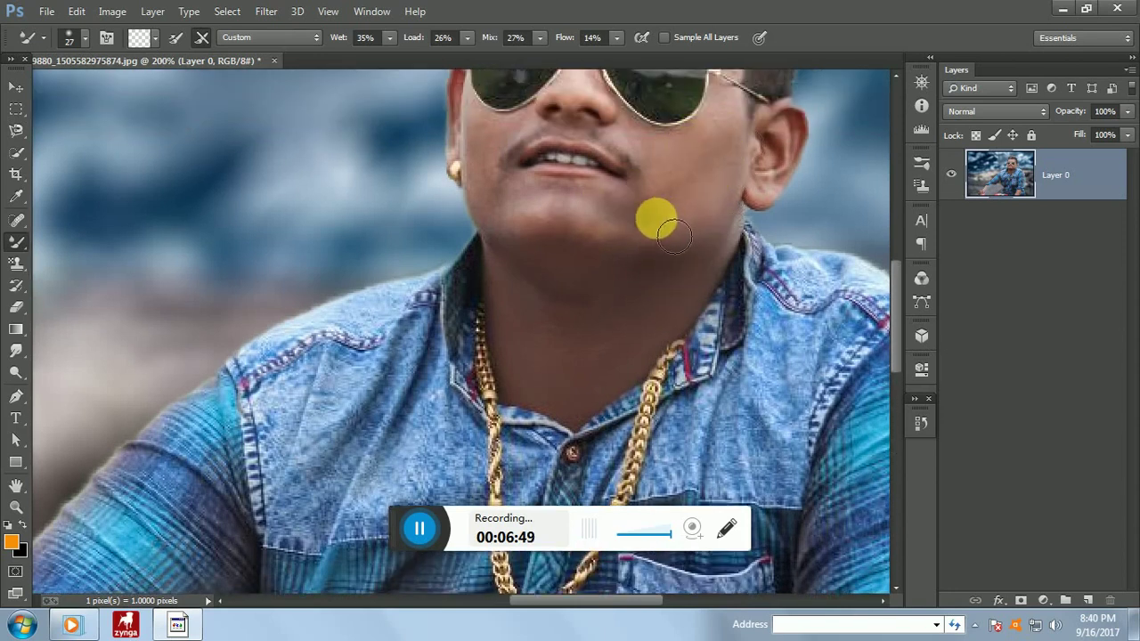
mouse_move(559, 240)
left_mouse_down()
mouse_move(728, 242)
mouse_move(688, 264)
mouse_move(745, 227)
mouse_move(676, 270)
mouse_move(609, 272)
mouse_move(552, 243)
mouse_move(641, 276)
mouse_move(507, 232)
mouse_move(623, 233)
mouse_move(533, 216)
mouse_move(643, 214)
mouse_move(512, 205)
mouse_move(536, 246)
mouse_move(502, 199)
mouse_move(511, 221)
mouse_move(502, 136)
mouse_move(496, 148)
mouse_move(493, 134)
mouse_move(510, 215)
left_mouse_up()
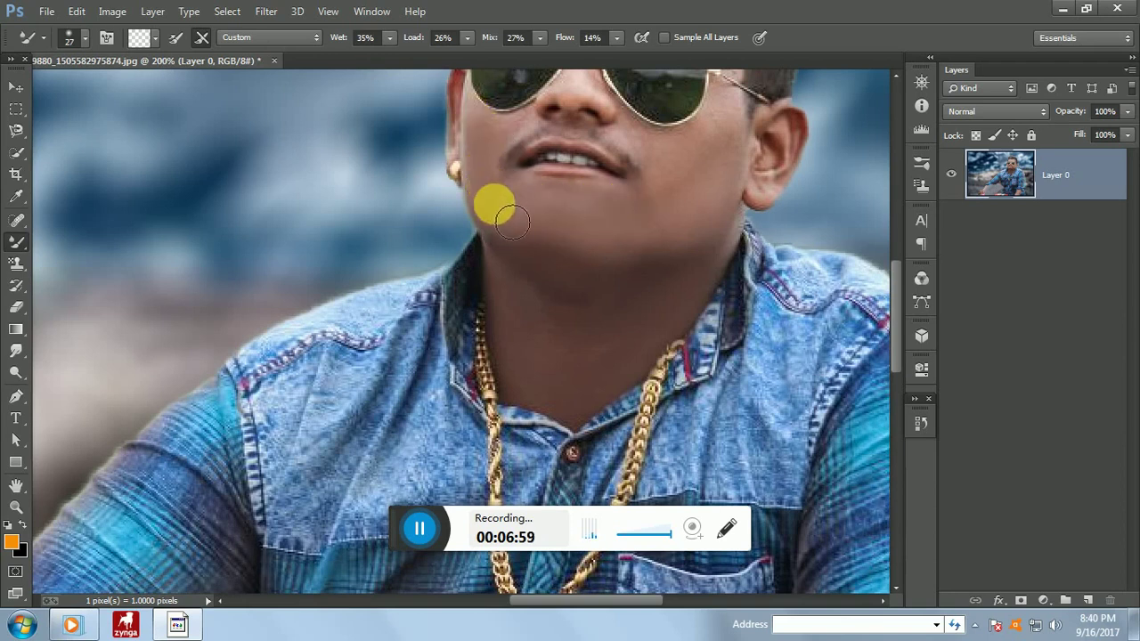
Step: Smooth the skin of the man's cheek beside the mouth and ear and up the face with the Mixer Brush
scroll(669, 272, "up", 4)
mouse_move(668, 266)
left_mouse_down()
mouse_move(693, 283)
mouse_move(674, 262)
left_mouse_up()
scroll(674, 262, "up", 3)
mouse_move(722, 334)
left_mouse_down()
mouse_move(744, 305)
mouse_move(718, 354)
mouse_move(695, 264)
mouse_move(657, 224)
mouse_move(567, 204)
mouse_move(667, 223)
mouse_move(556, 216)
mouse_move(680, 227)
mouse_move(576, 204)
mouse_move(694, 214)
mouse_move(742, 280)
mouse_move(696, 206)
mouse_move(636, 226)
mouse_move(616, 225)
mouse_move(638, 216)
mouse_move(554, 203)
mouse_move(612, 179)
mouse_move(587, 183)
mouse_move(691, 181)
mouse_move(709, 216)
mouse_move(613, 178)
mouse_move(540, 219)
mouse_move(761, 238)
mouse_move(155, 82)
left_mouse_up()
scroll(641, 214, "up", 1)
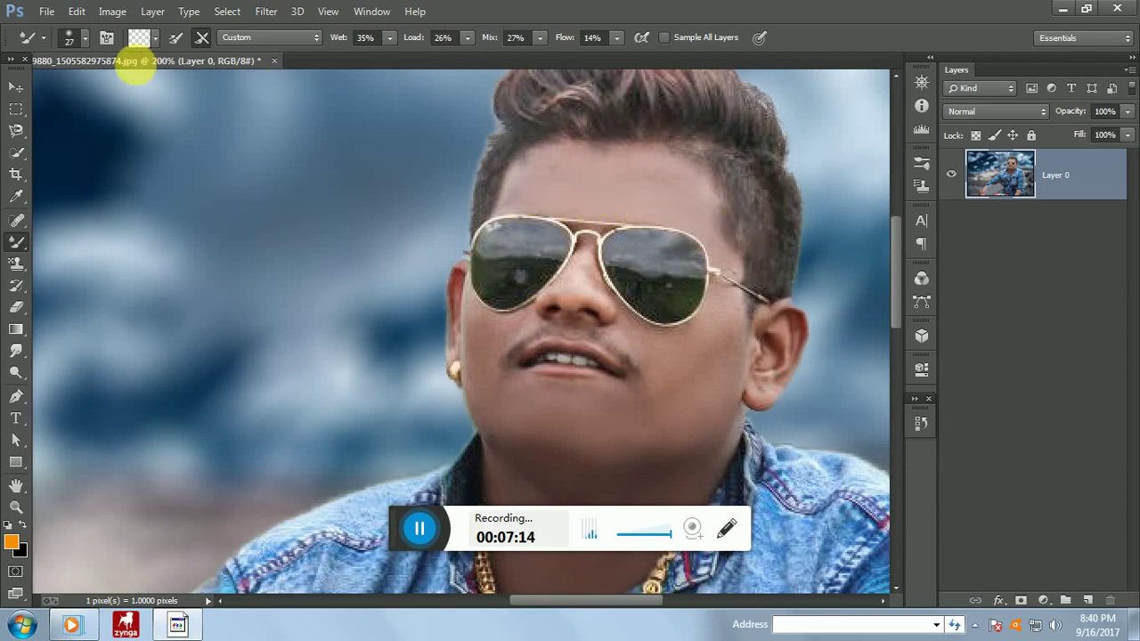
Step: Smooth the remaining fine skin areas of the man's face around the nose and ear with the Mixer Brush at 12 px
left_click(87, 39)
type("12")
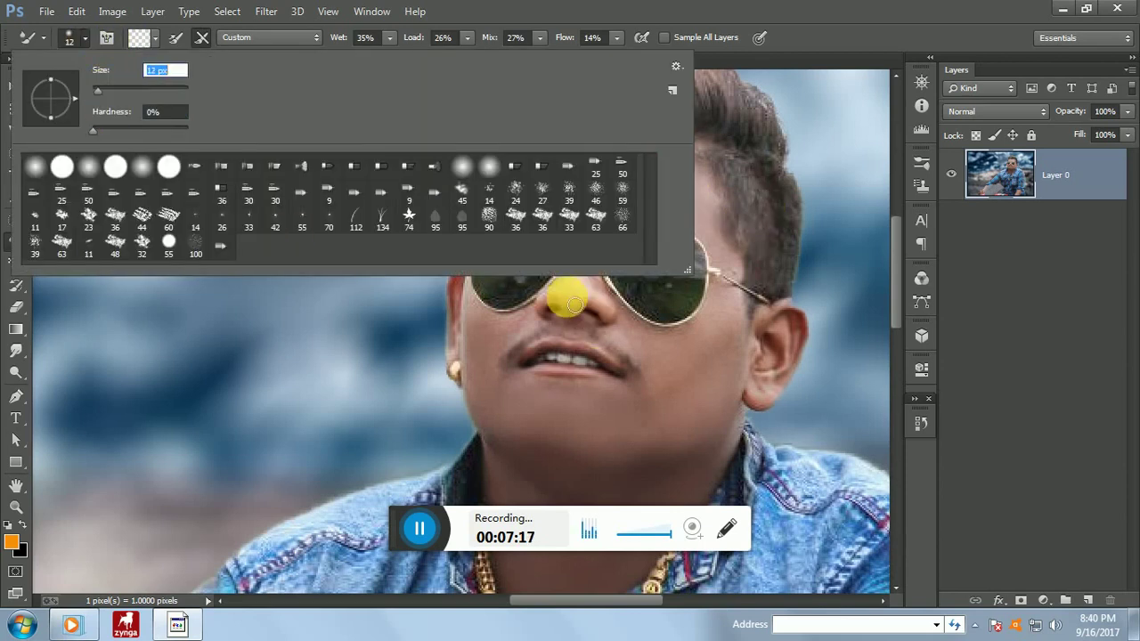
key("Return")
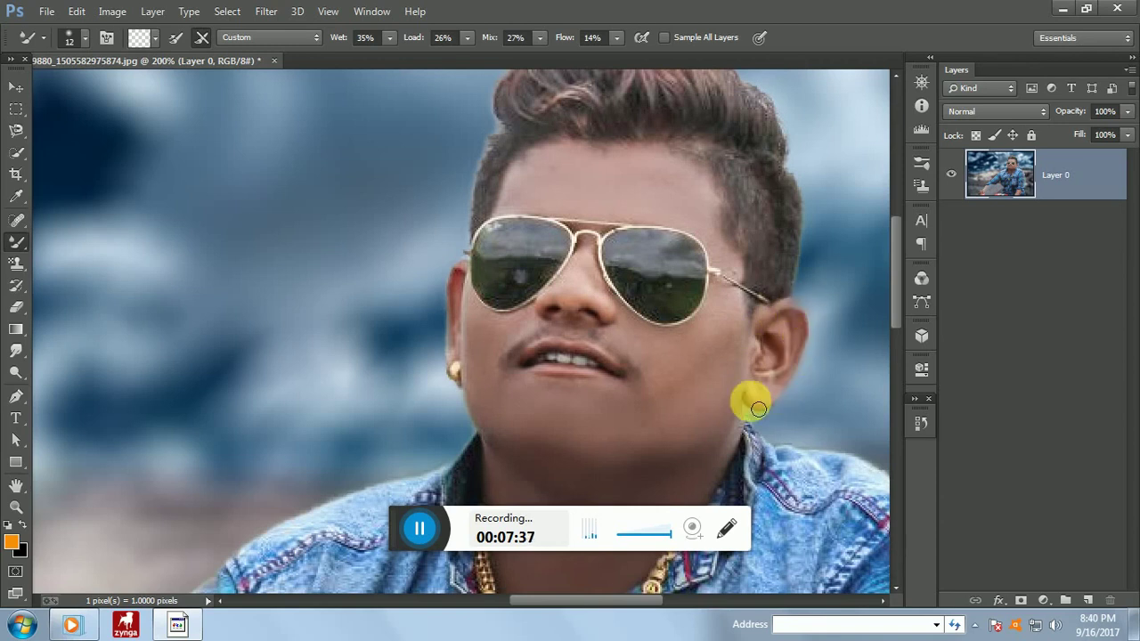
scroll(611, 377, "up", 2)
scroll(613, 372, "down", 1)
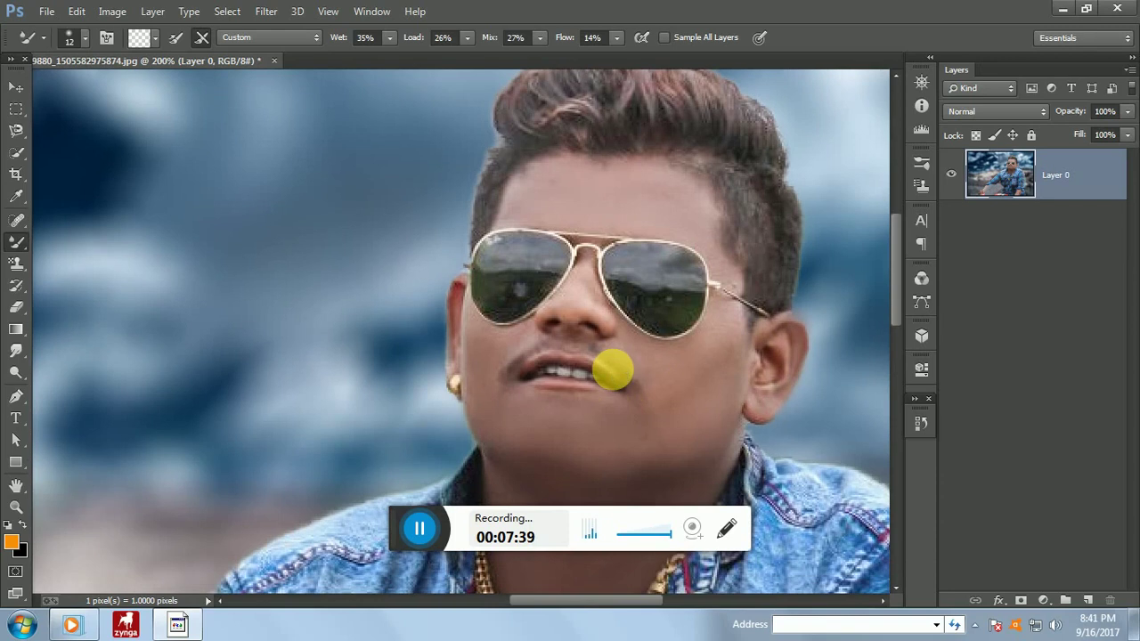
Step: Blend the tattooed skin of the man's bare forearm below the rolled sleeve with the Mixer Brush at a size of 52 px
key("ctrl+minus")
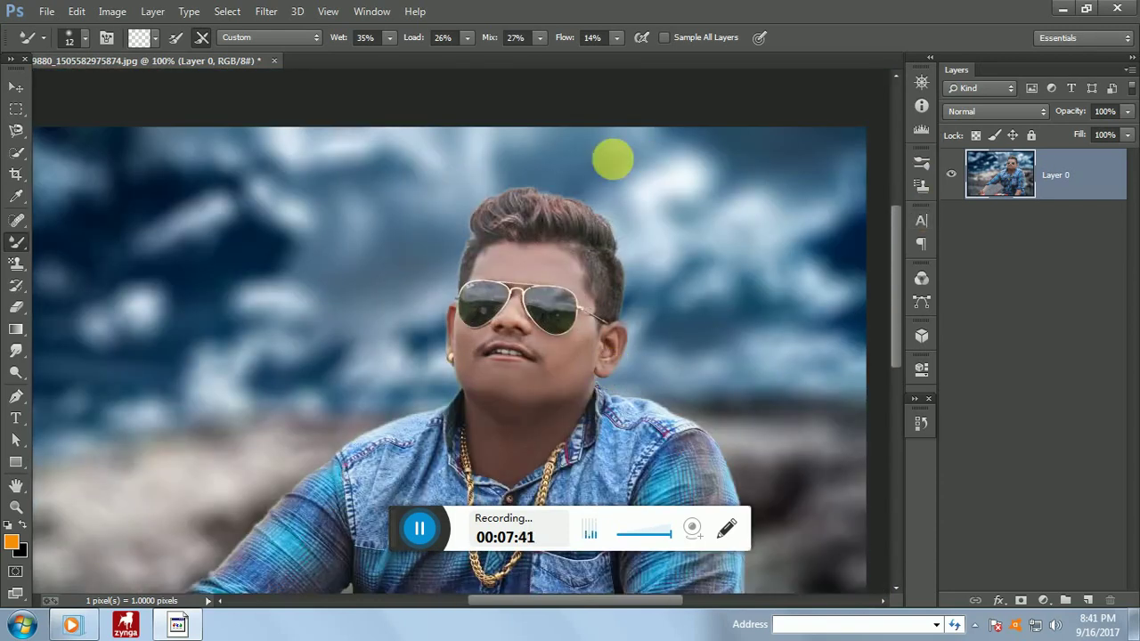
scroll(597, 204, "down", 6)
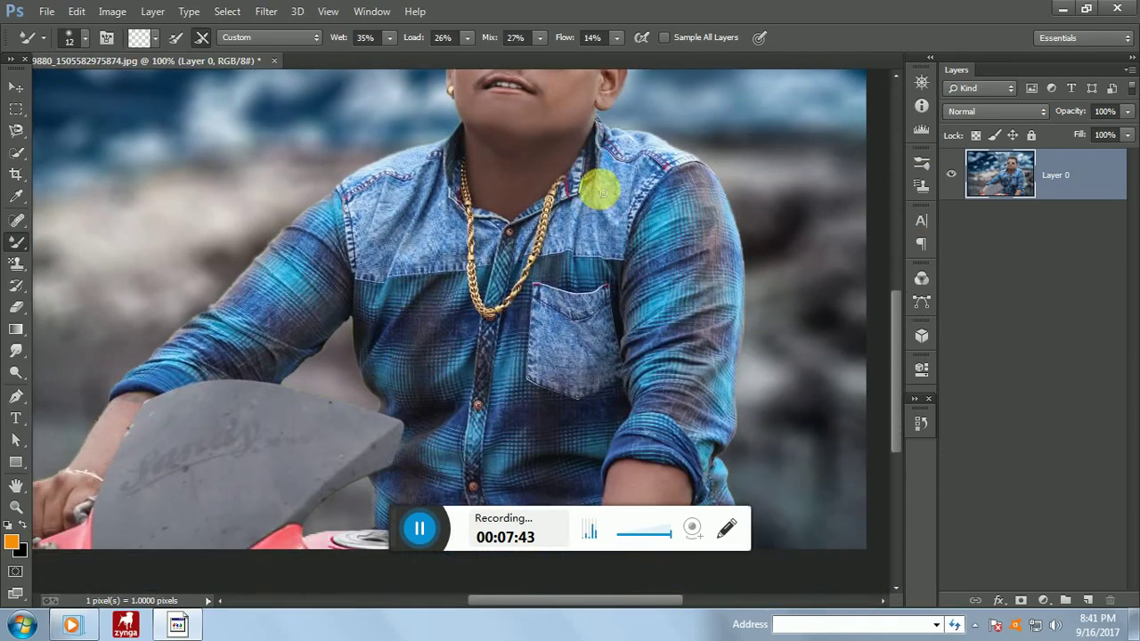
scroll(602, 193, "down", 3)
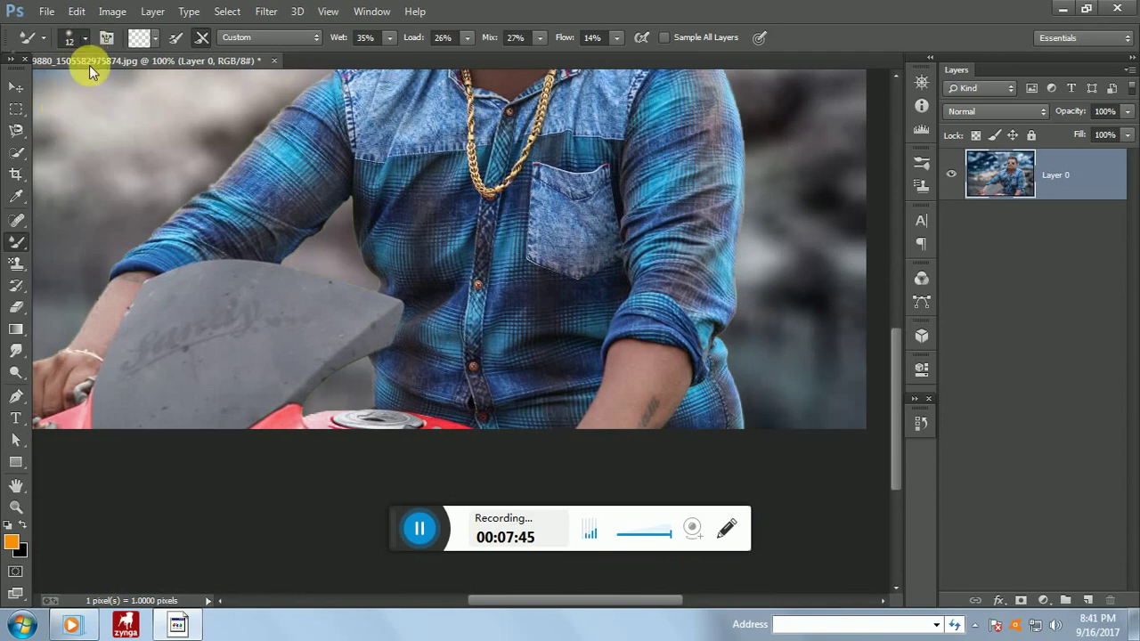
left_click(85, 38)
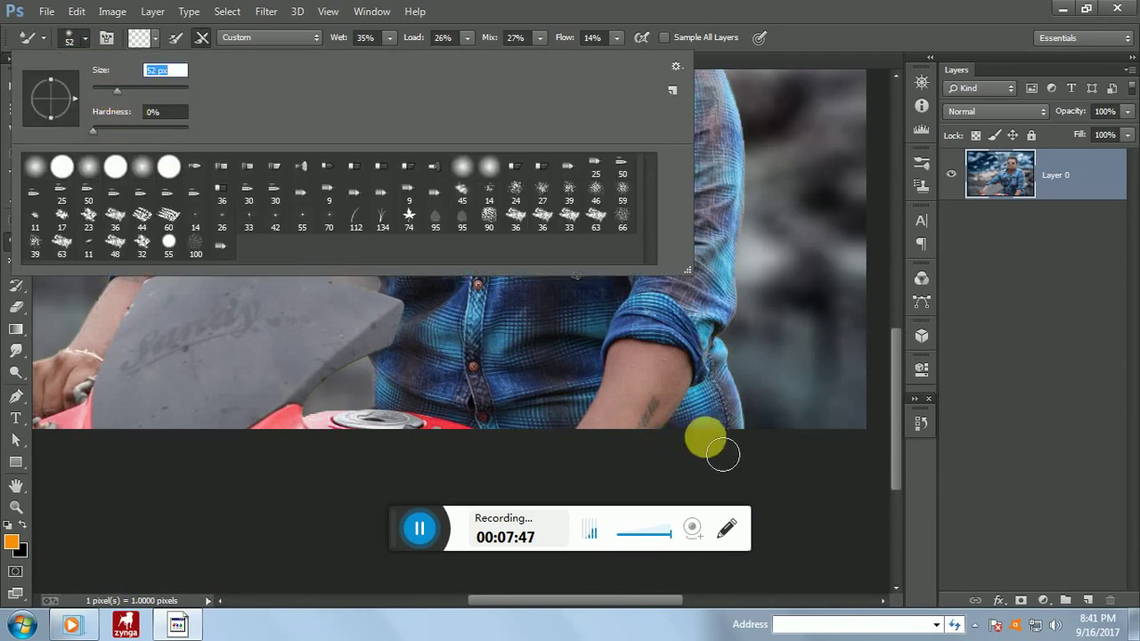
left_click(630, 446)
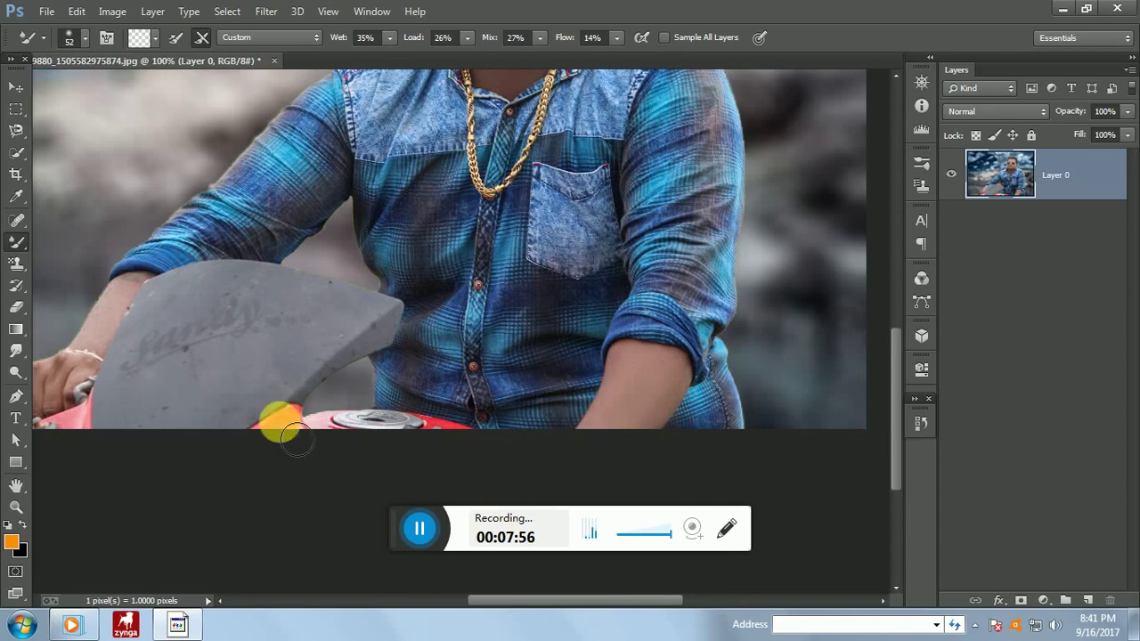
Step: Smooth the skin of the man's hand and forearm at the motorcycle handlebar with the Mixer Brush at 20 px
left_click_drag(649, 600, 529, 593)
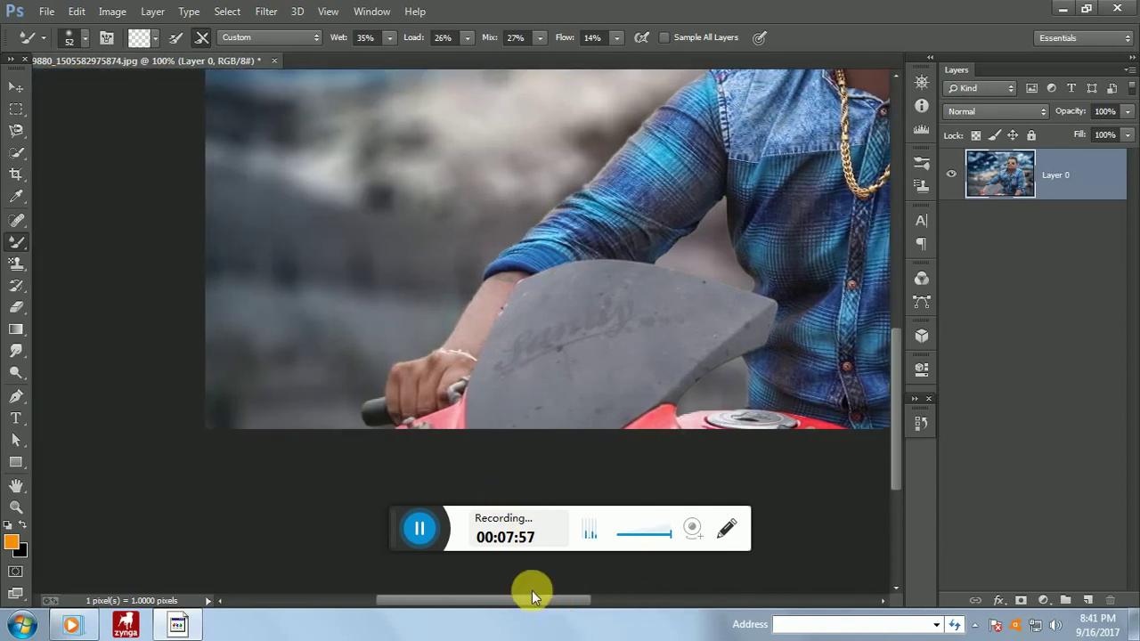
mouse_move(454, 374)
left_mouse_down()
mouse_move(531, 408)
mouse_move(567, 344)
mouse_move(564, 358)
mouse_move(591, 319)
mouse_move(586, 330)
mouse_move(630, 301)
mouse_move(598, 320)
mouse_move(584, 352)
mouse_move(649, 333)
left_mouse_up()
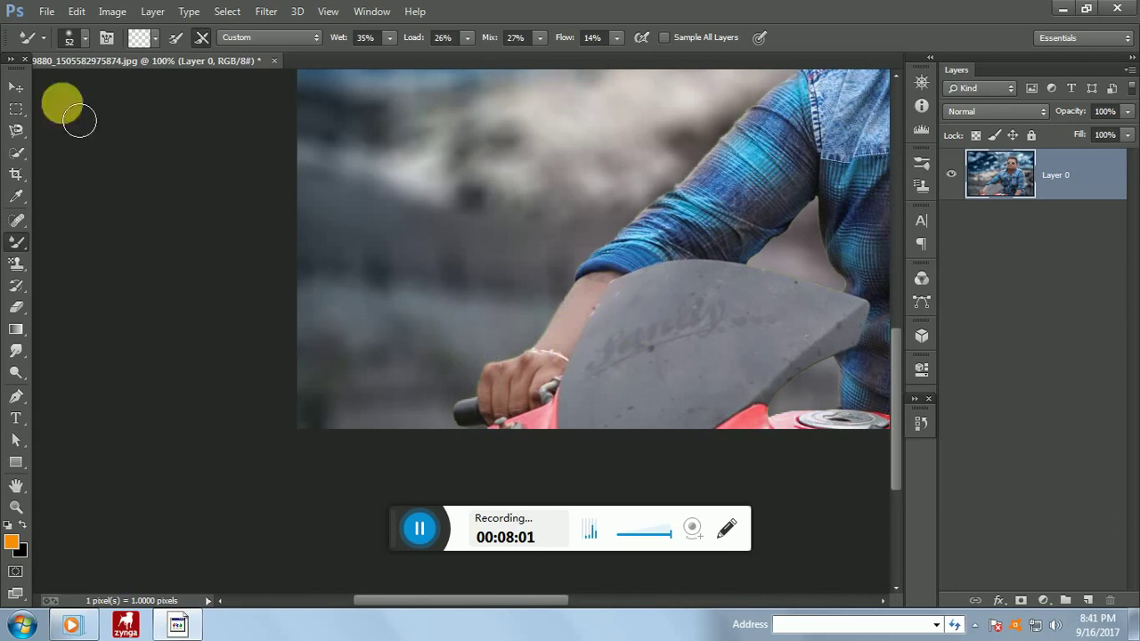
left_click(84, 38)
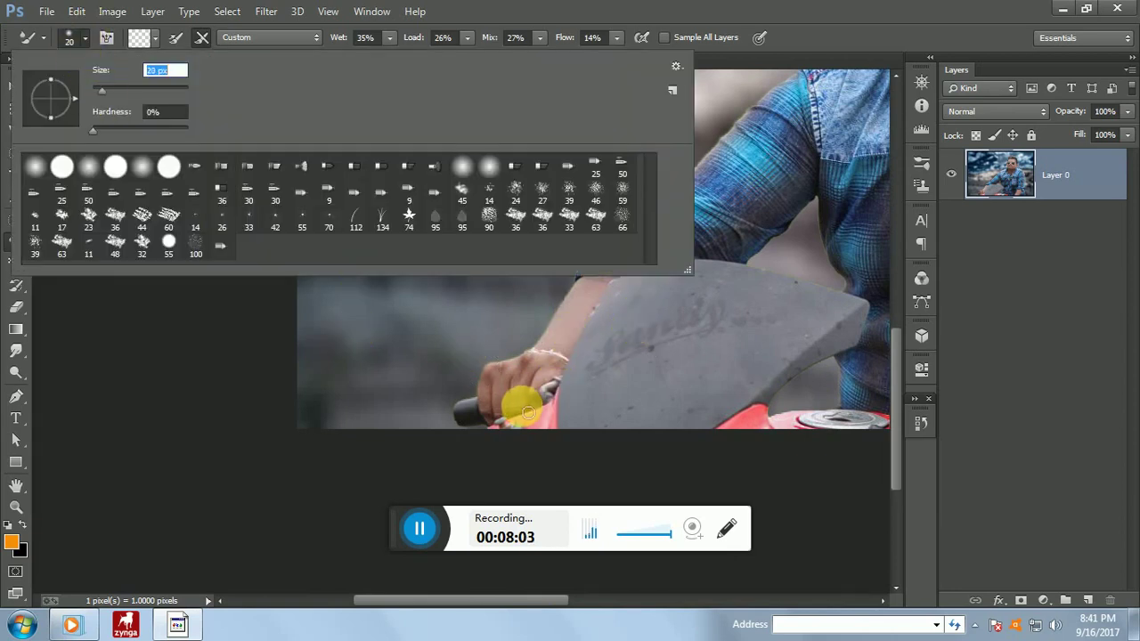
key("Return")
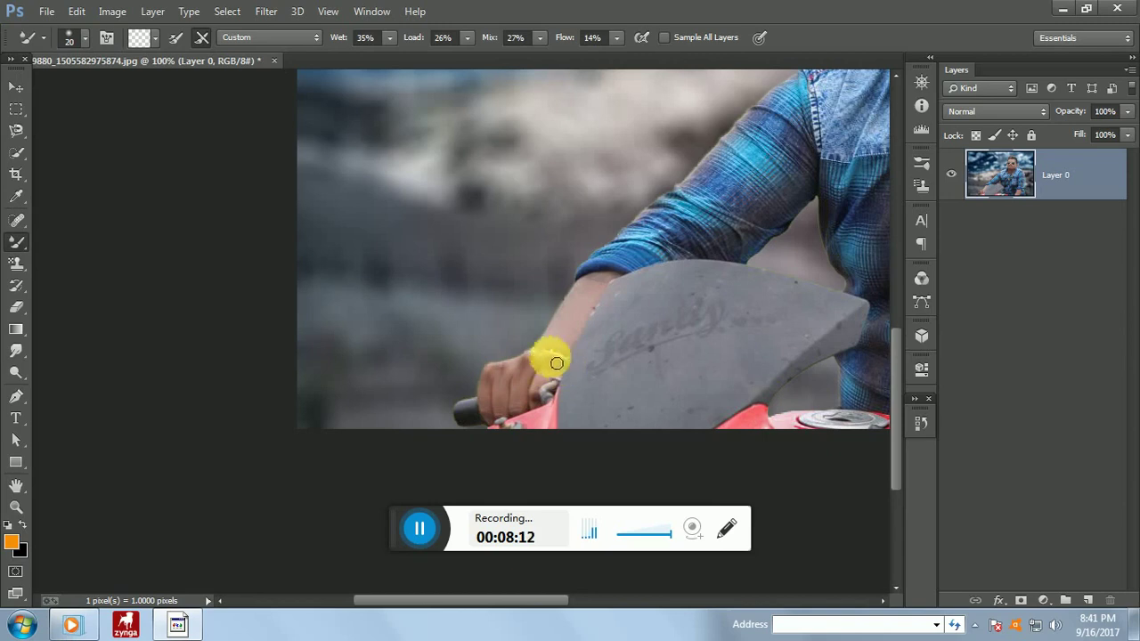
key("ctrl+minus")
key("ctrl+minus")
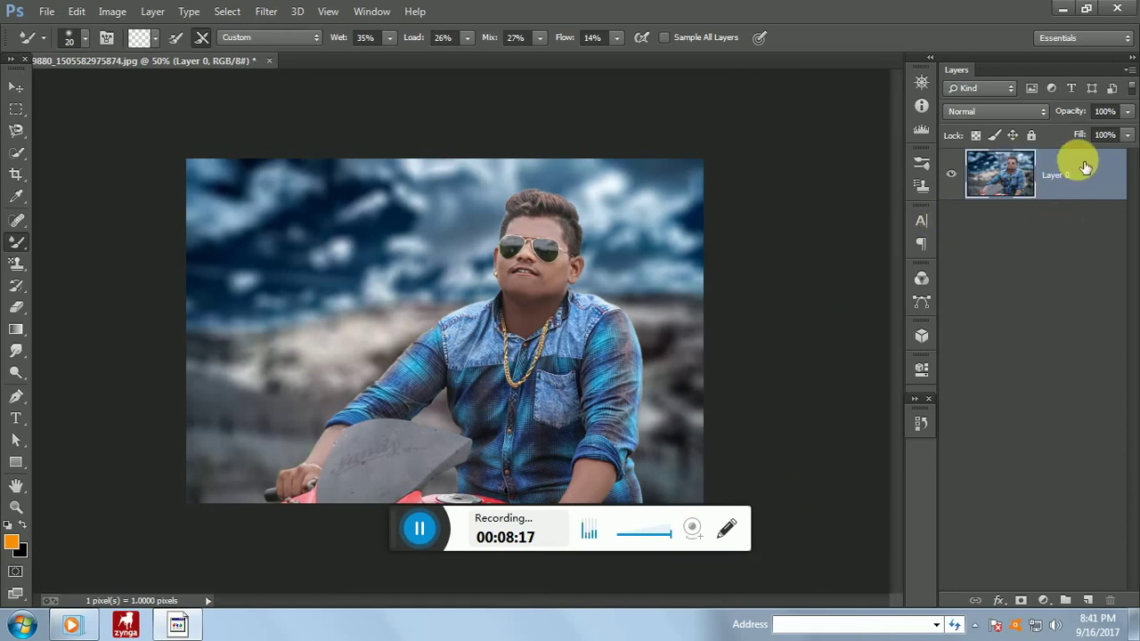
Step: Add a new empty layer above the portrait and set the foreground colour to a light peach skin tone
left_click(1088, 601)
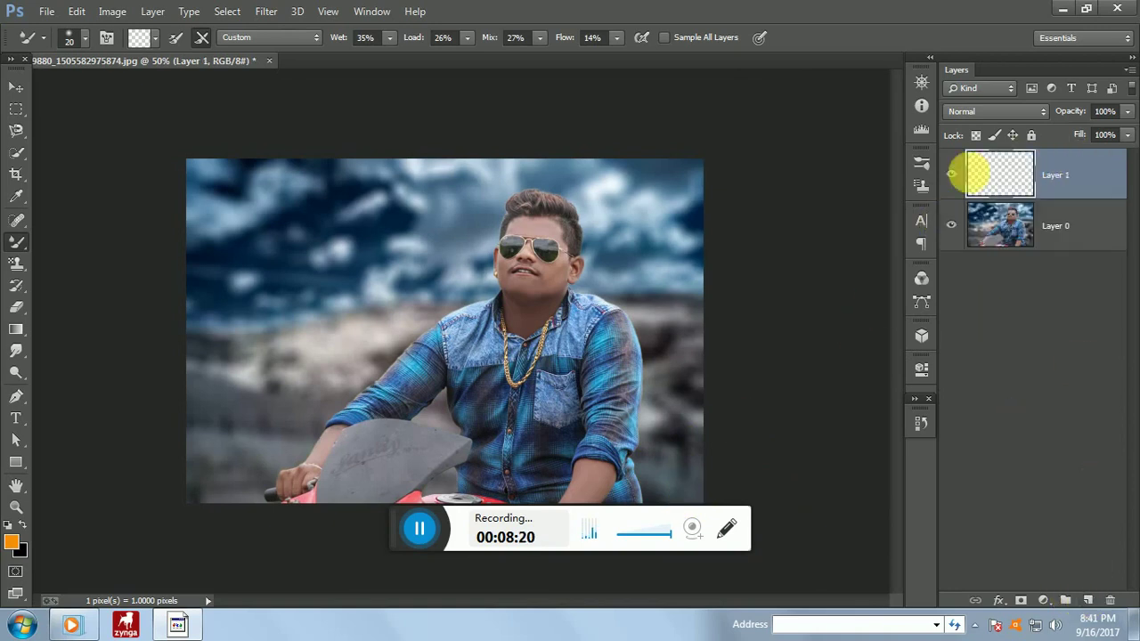
left_click(11, 543)
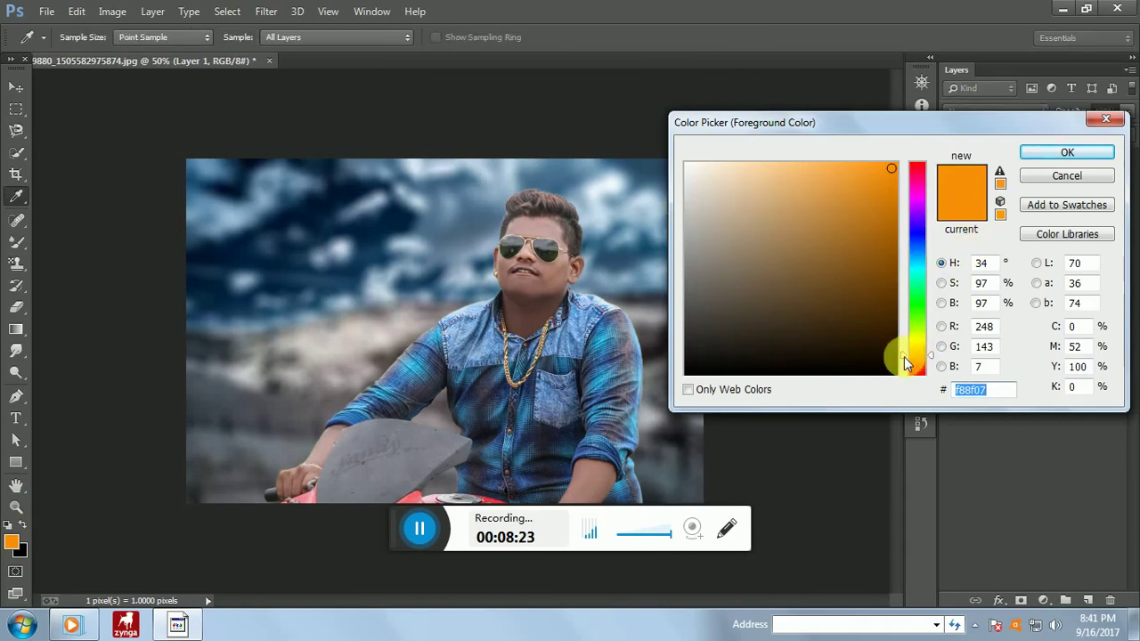
left_click_drag(906, 363, 904, 370)
left_click(745, 181)
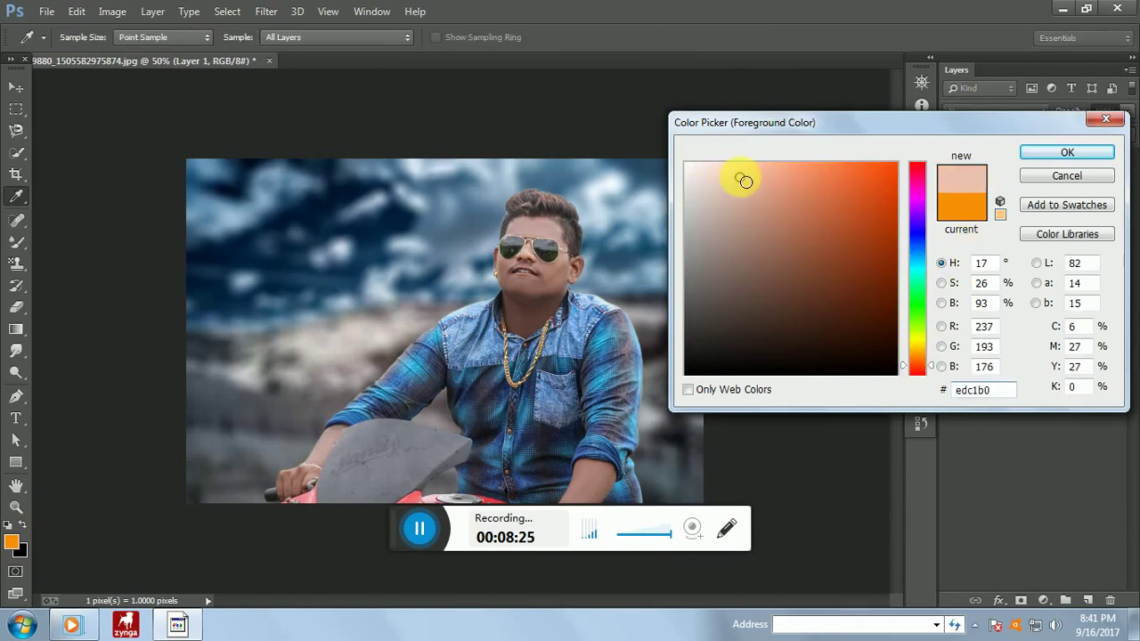
left_click_drag(745, 182, 744, 167)
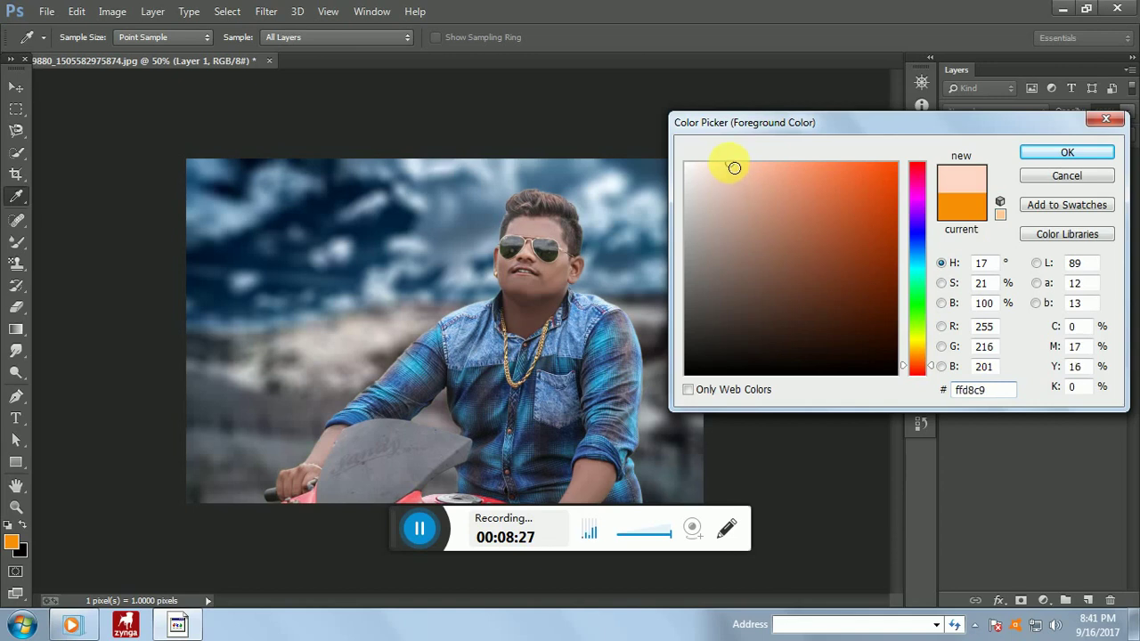
left_click_drag(901, 372, 901, 363)
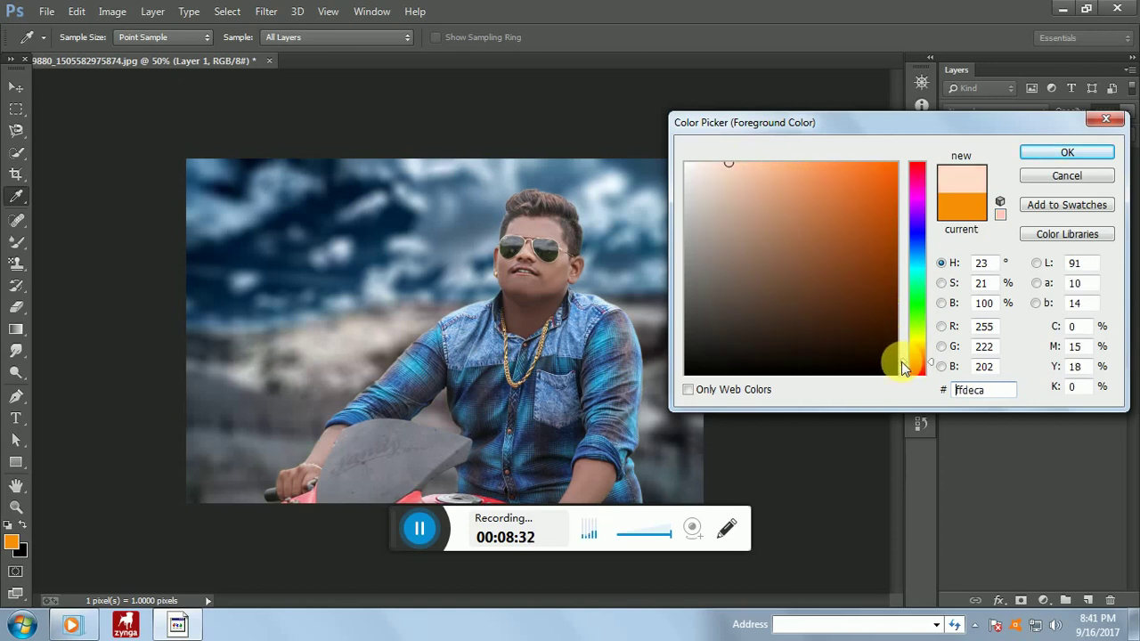
left_click(732, 177)
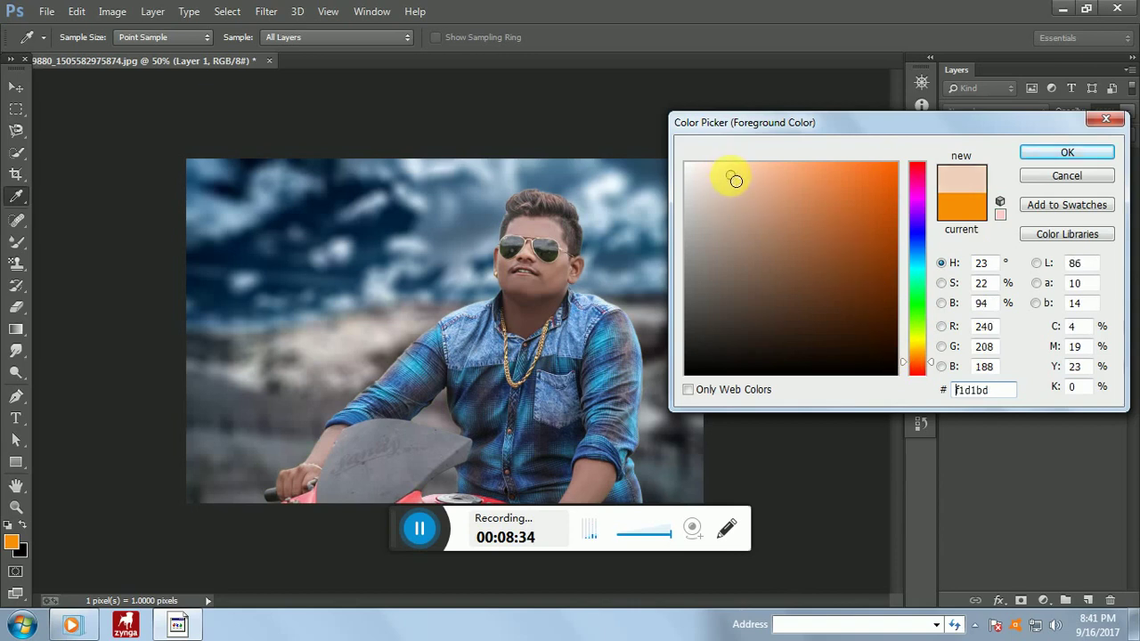
left_click(1102, 160)
Step: Switch from the Mixer Brush to the regular Brush tool and set the new layer's fill to 49%
key("b")
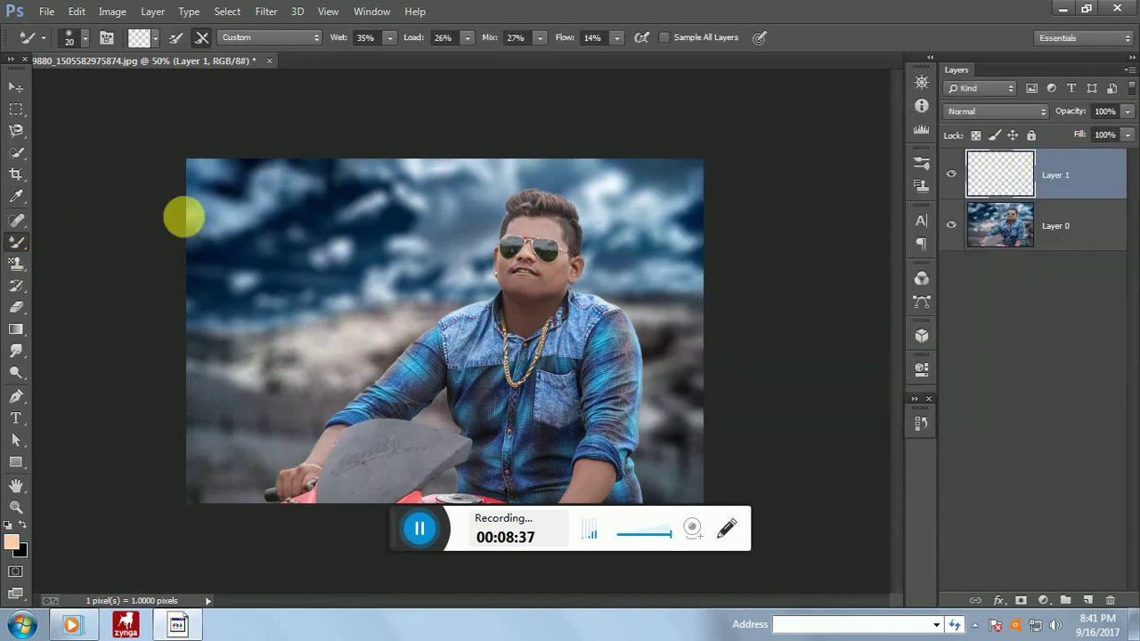
right_click(22, 248)
left_click(87, 235)
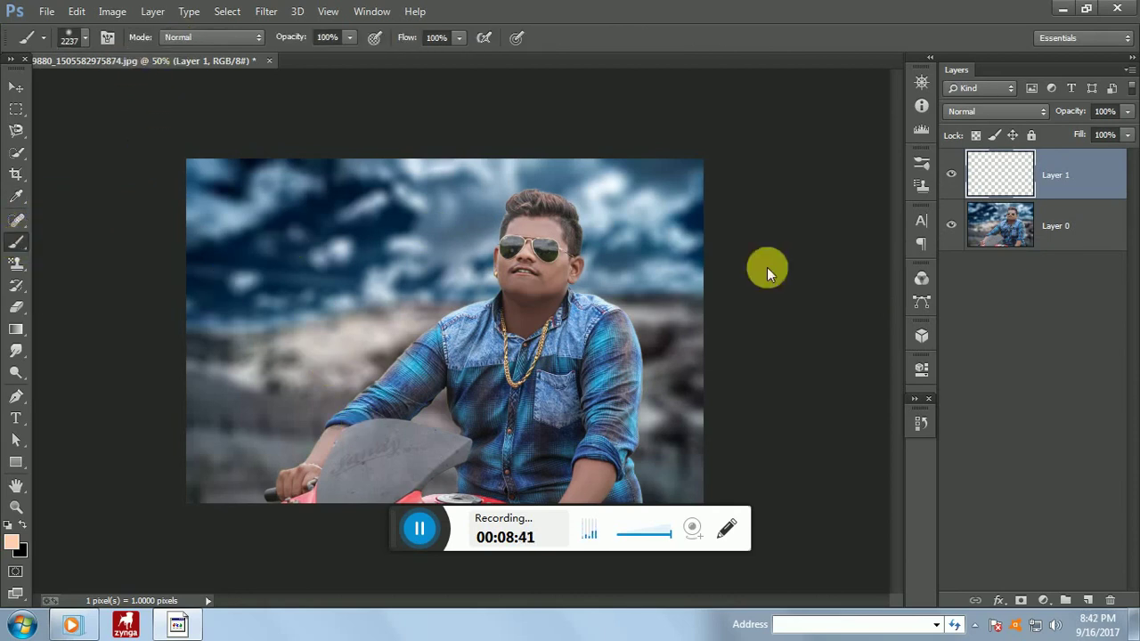
left_click(1127, 134)
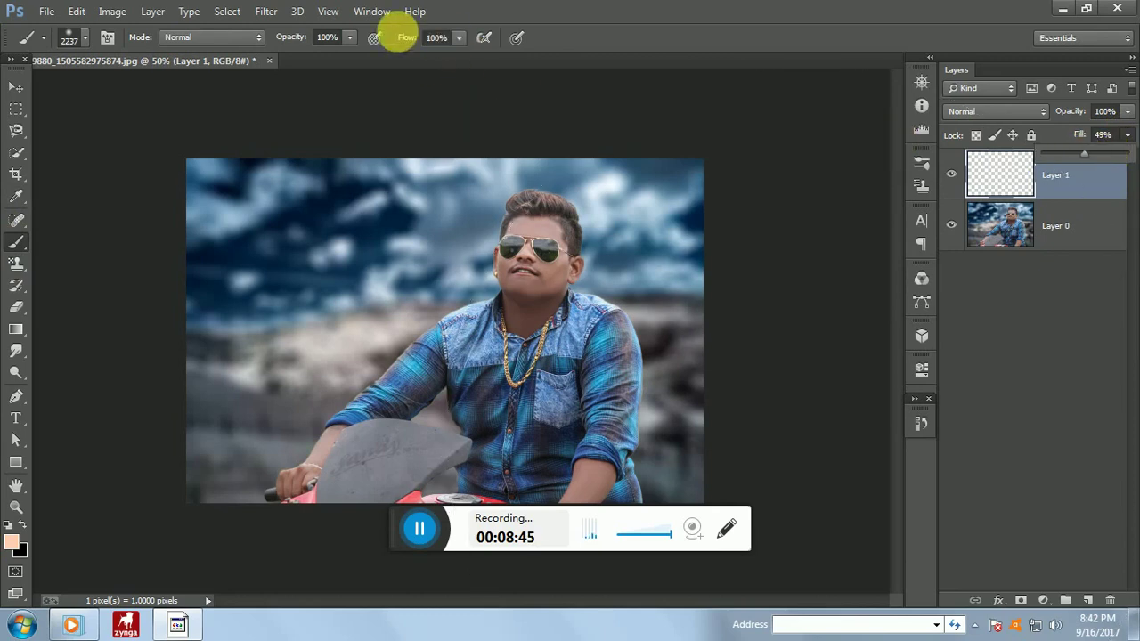
Step: Set the brush to 33% opacity, 34% flow and a size of 29 px
left_click(350, 38)
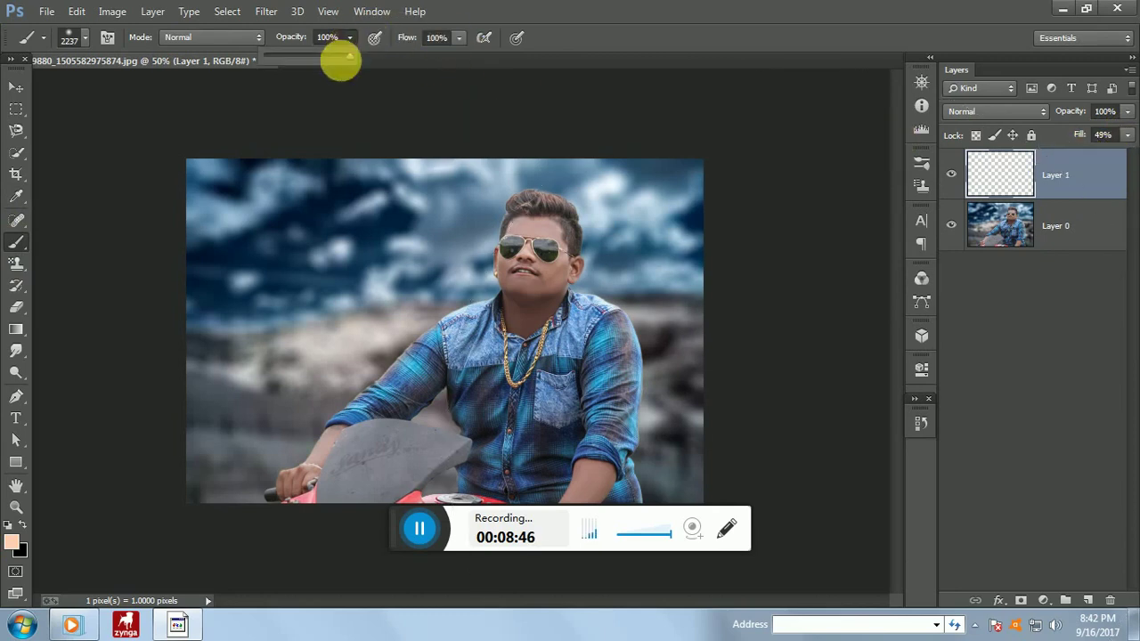
left_click(293, 55)
left_click(459, 38)
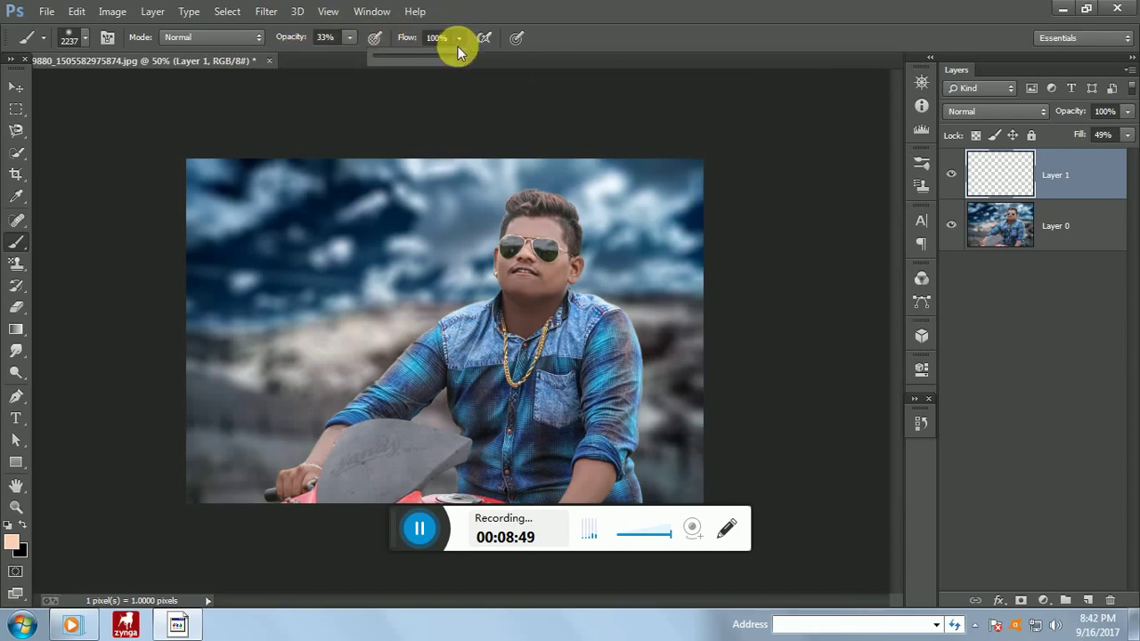
left_click(86, 39)
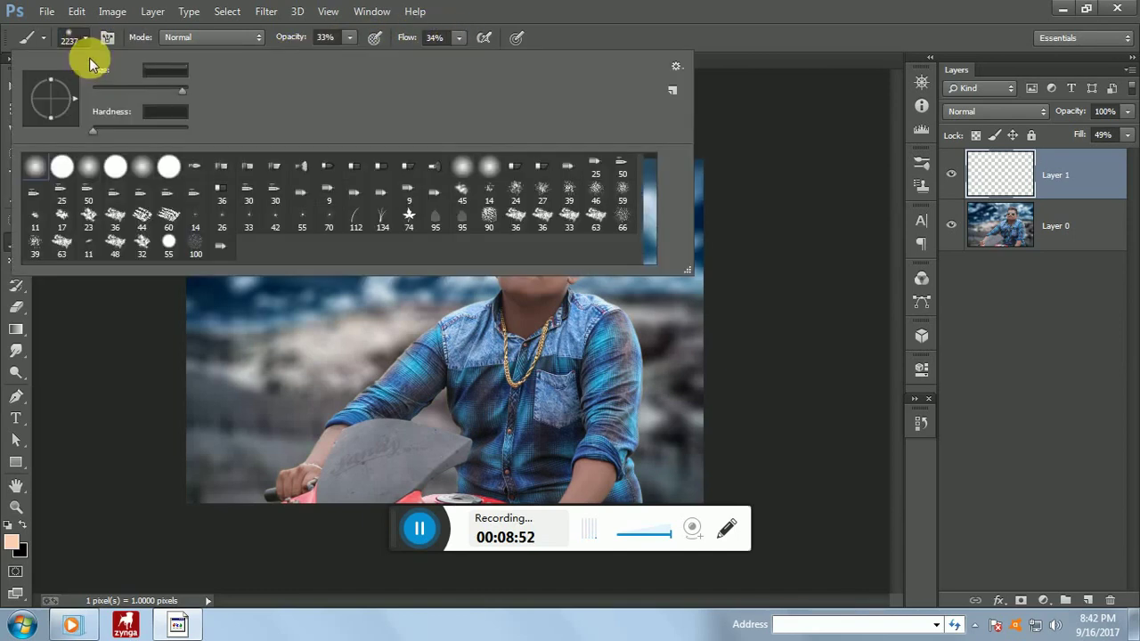
left_click_drag(116, 90, 103, 92)
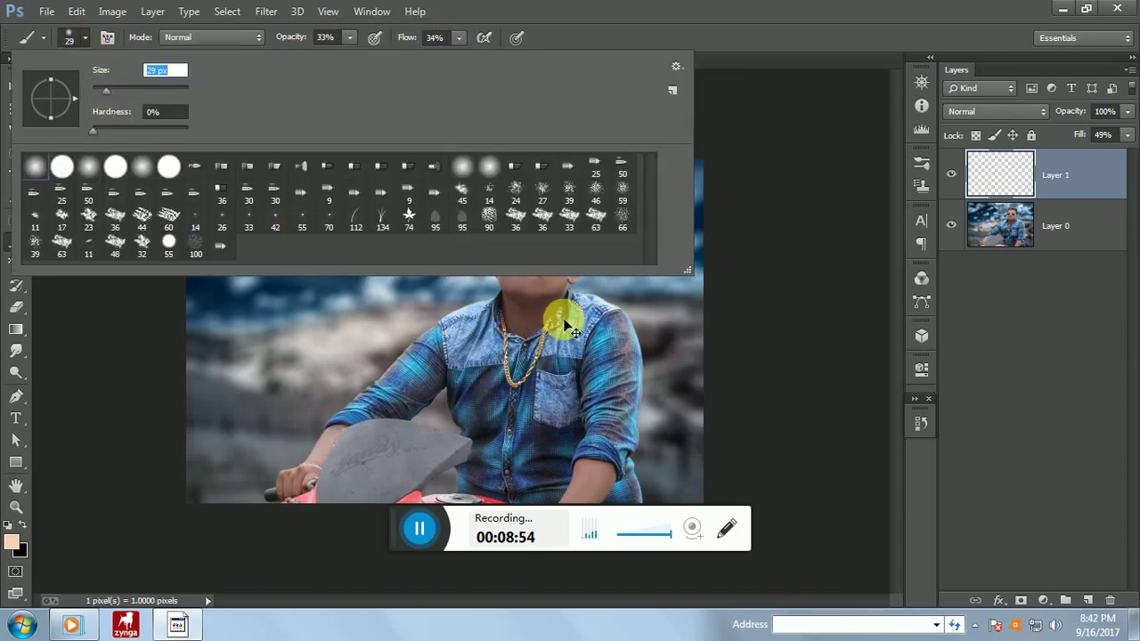
Step: Paint the light peach tone over the skin of the man's face and neck on Layer 1
scroll(556, 310, "up", 3)
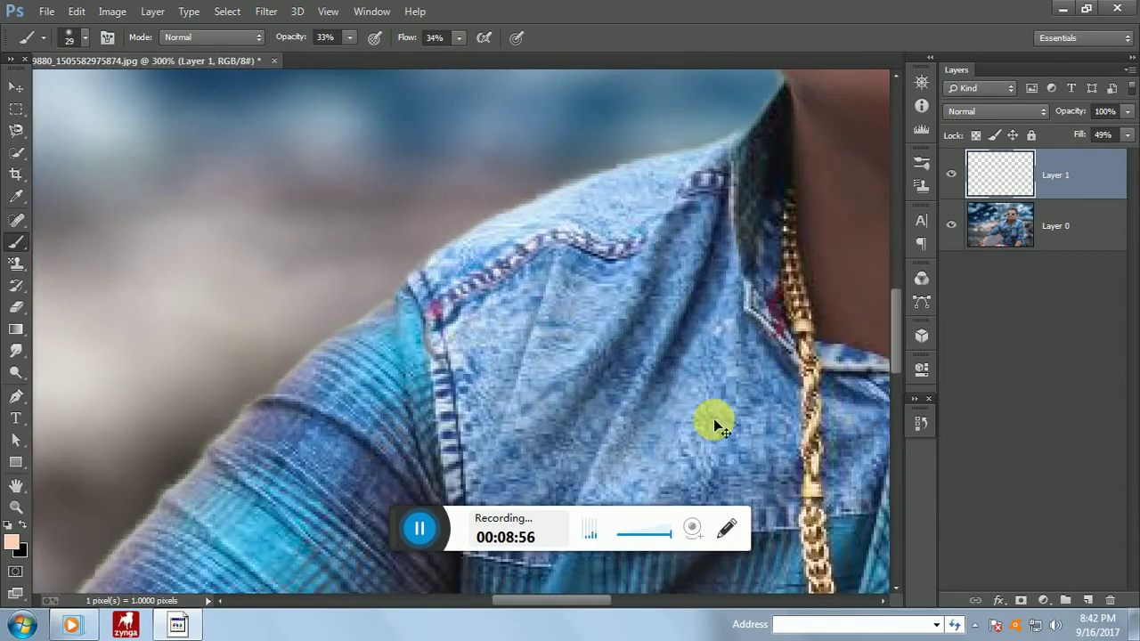
scroll(713, 418, "down", 1)
scroll(712, 415, "down", 1)
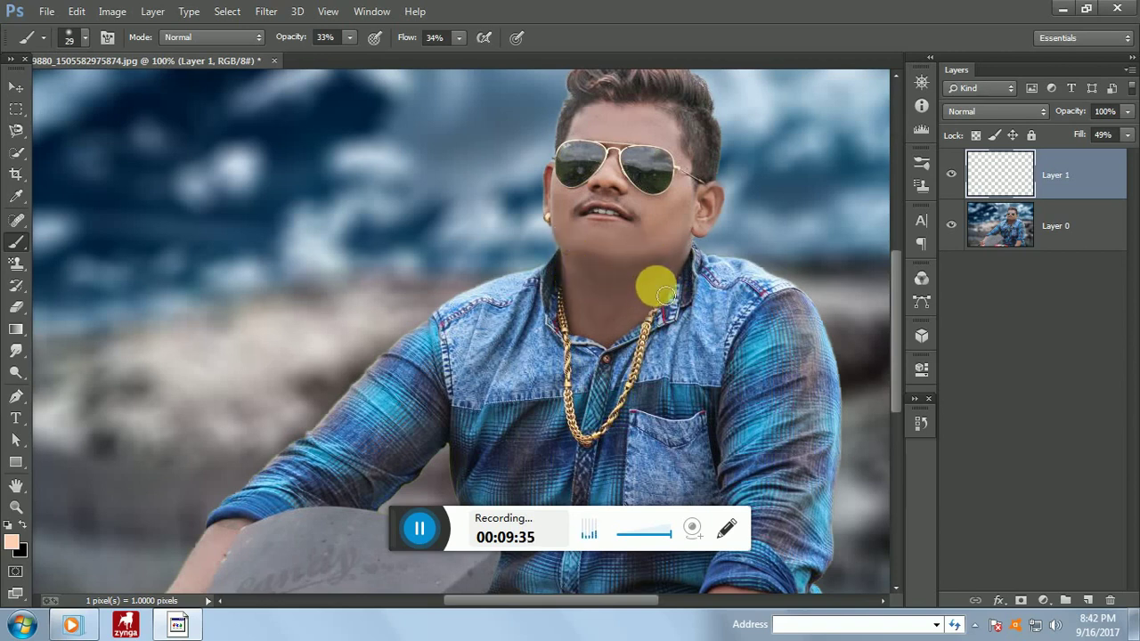
scroll(686, 282, "up", 2)
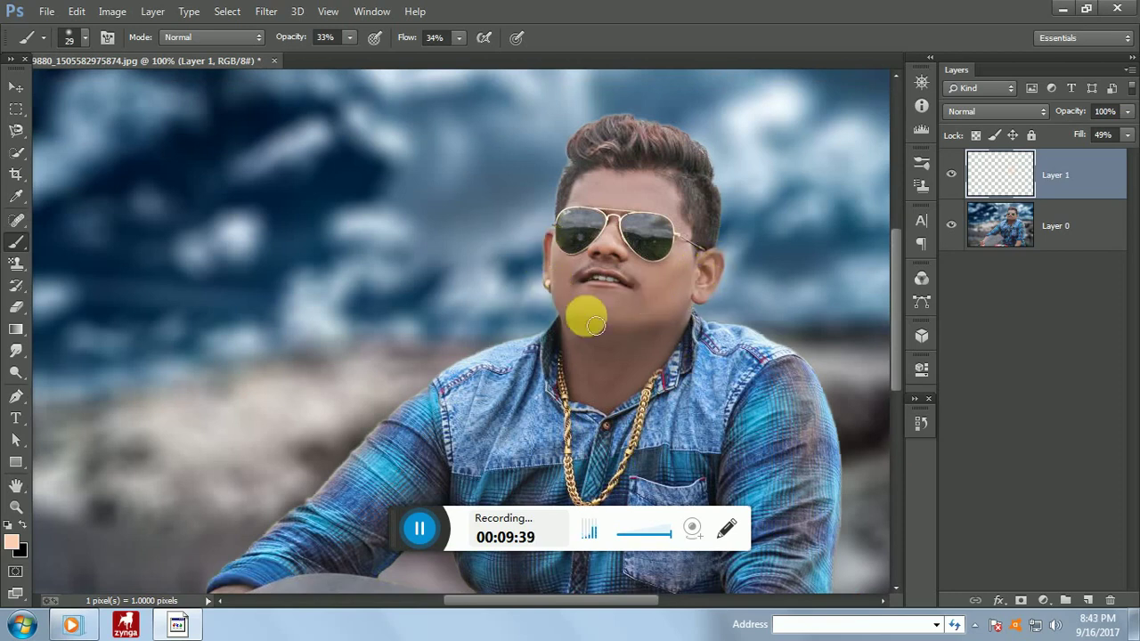
Step: Paint the light peach tone over the man's forearms and the hand on the handlebar on Layer 1
scroll(596, 293, "down", 10)
scroll(677, 392, "down", 5)
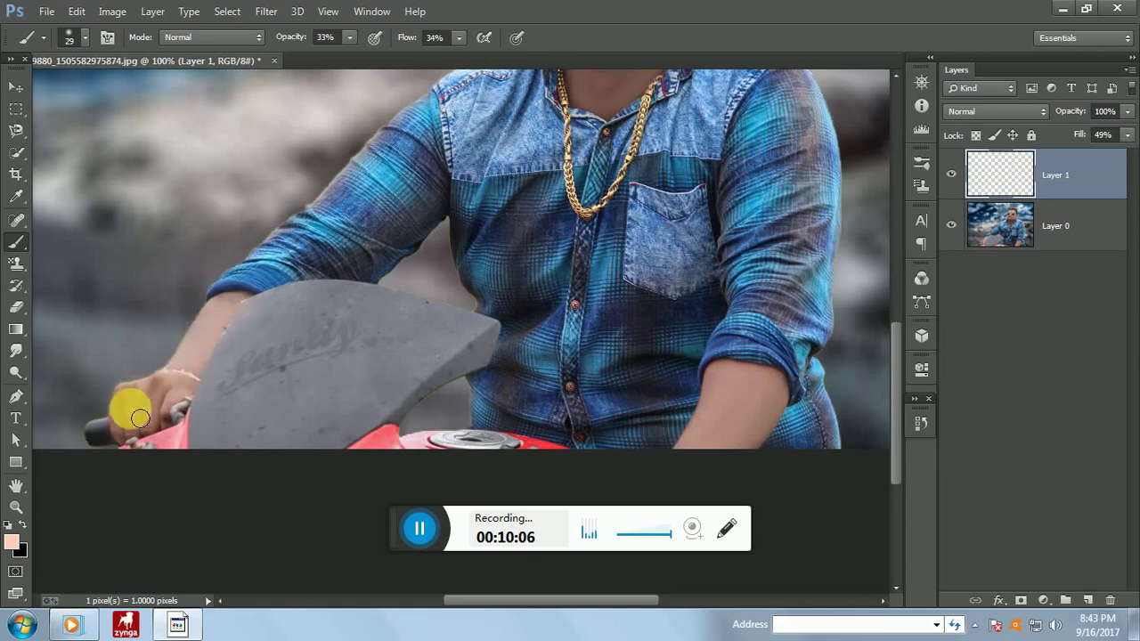
key("ctrl+minus")
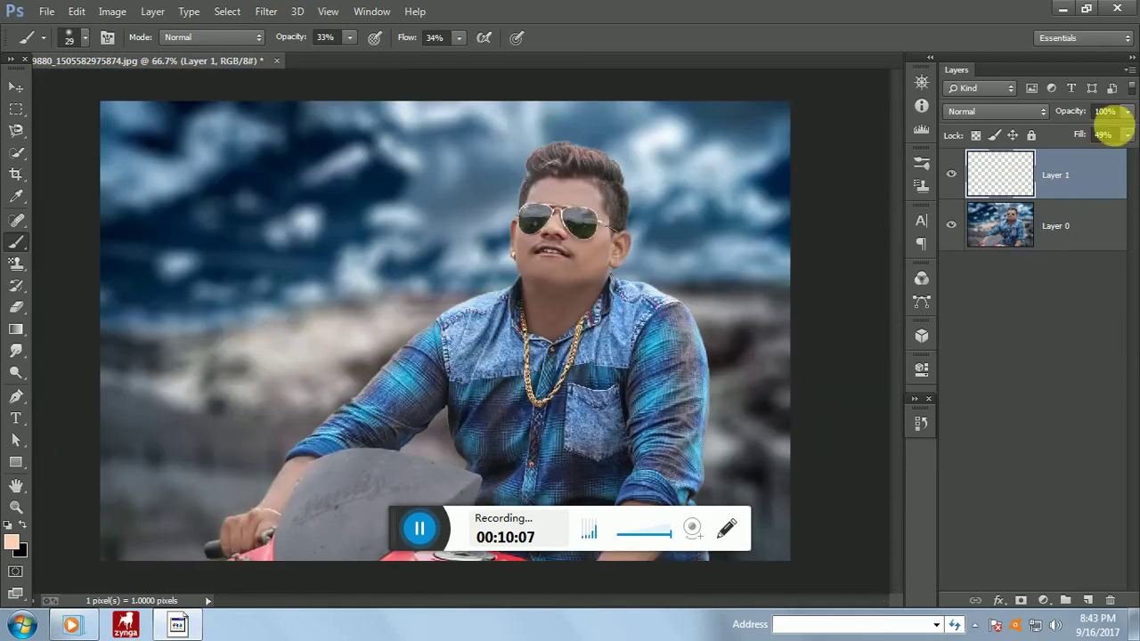
Step: Raise the fill of the painted skin-tone layer to 77%
left_click(1126, 134)
left_click_drag(1088, 153, 1103, 158)
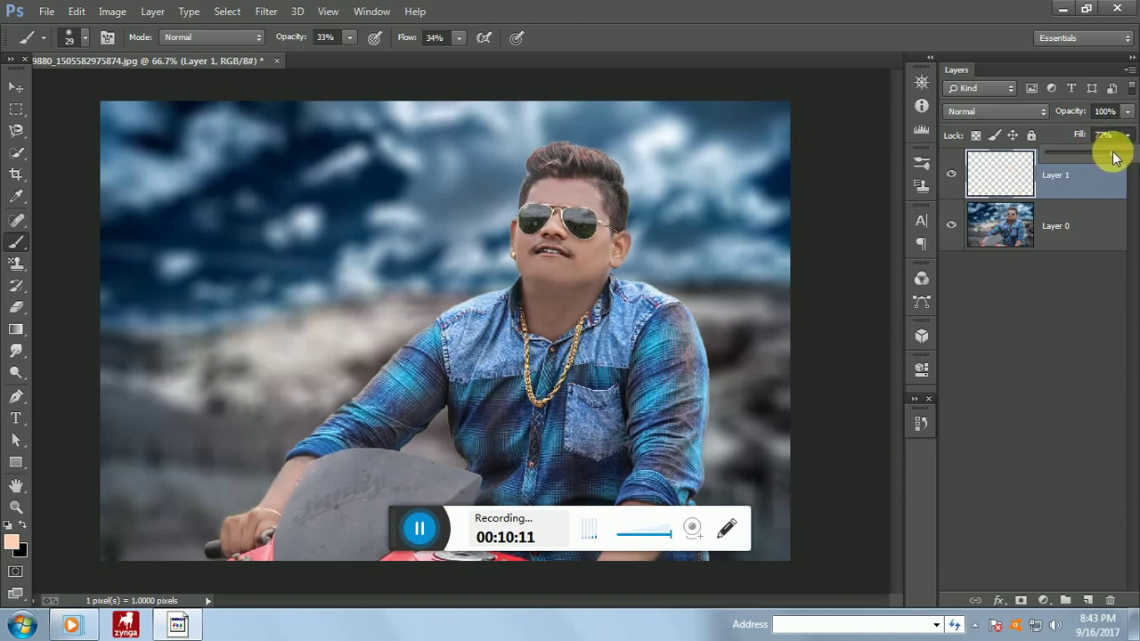
key("ctrl+minus")
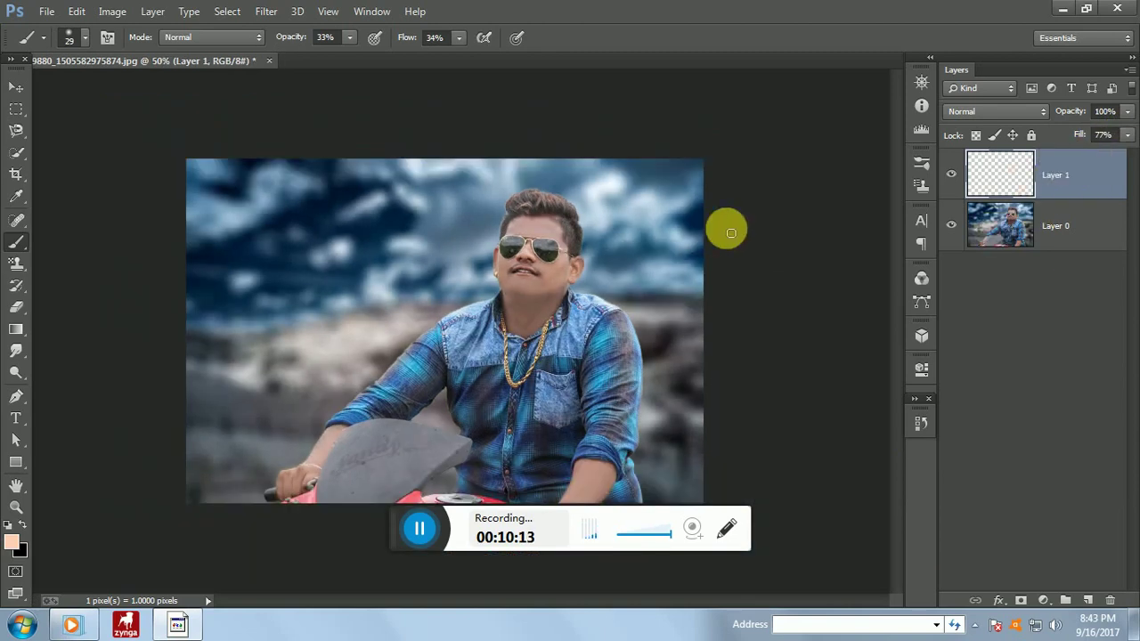
Step: Select Layer 1 together with Layer 0 and merge them into one layer
left_click(1052, 247, "shift")
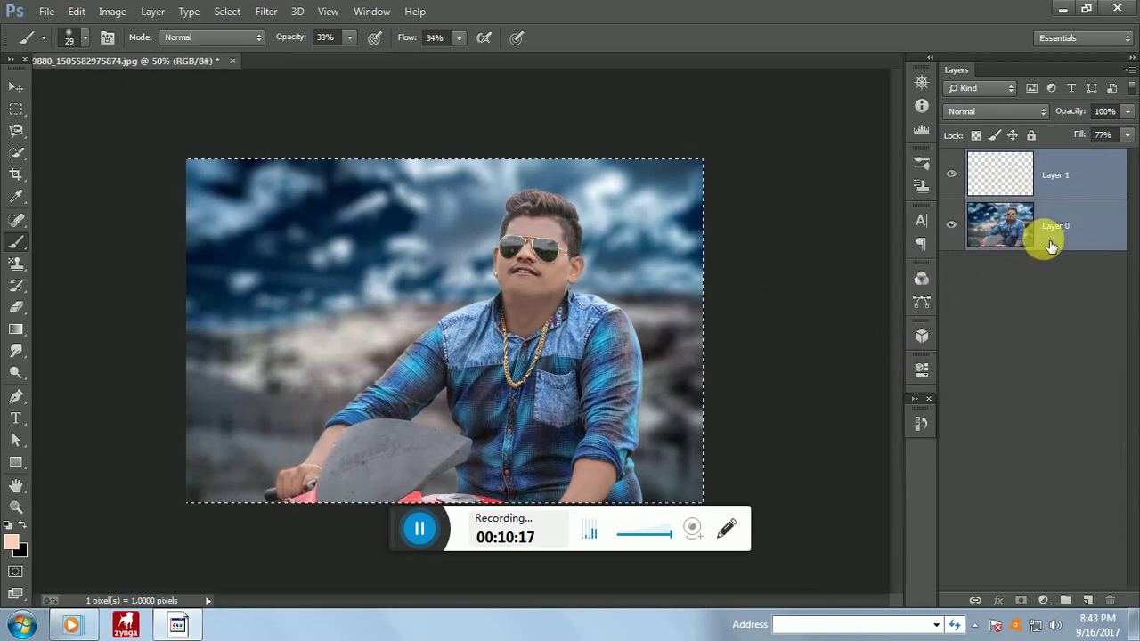
right_click(1043, 237)
left_click(786, 479)
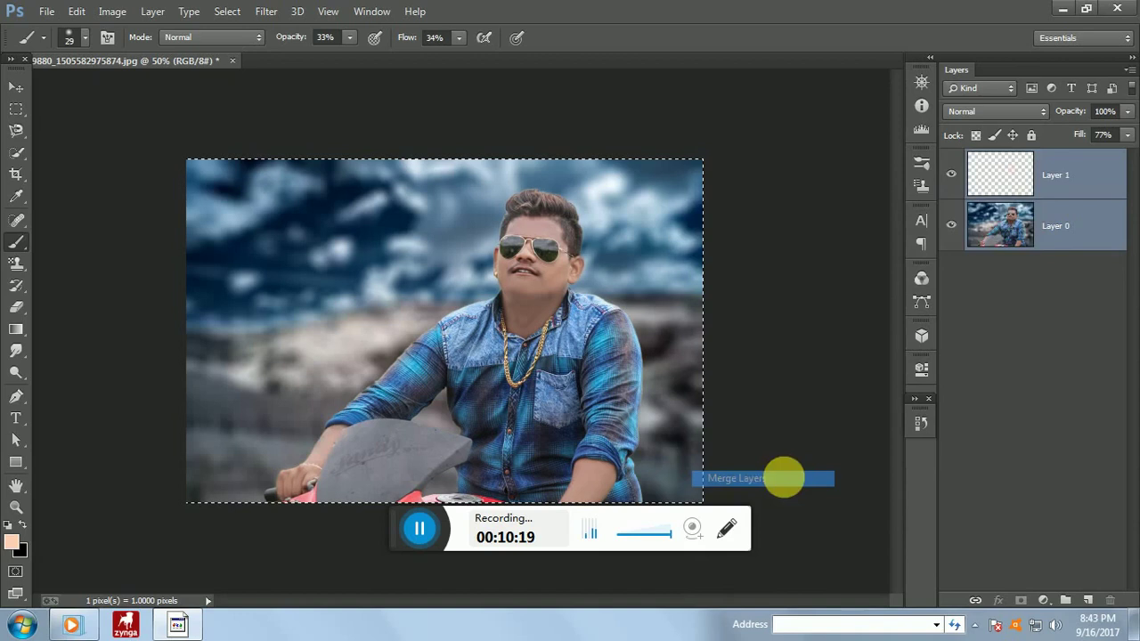
Step: Deselect the selection around the whole merged photo
left_click(16, 152)
right_click(306, 246)
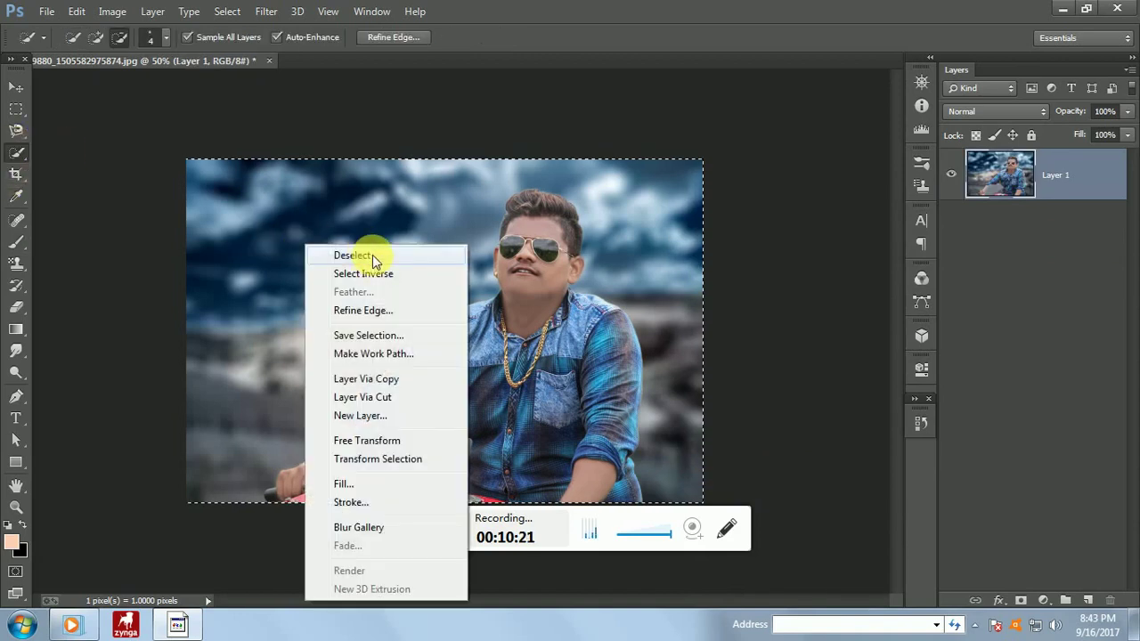
left_click(374, 259)
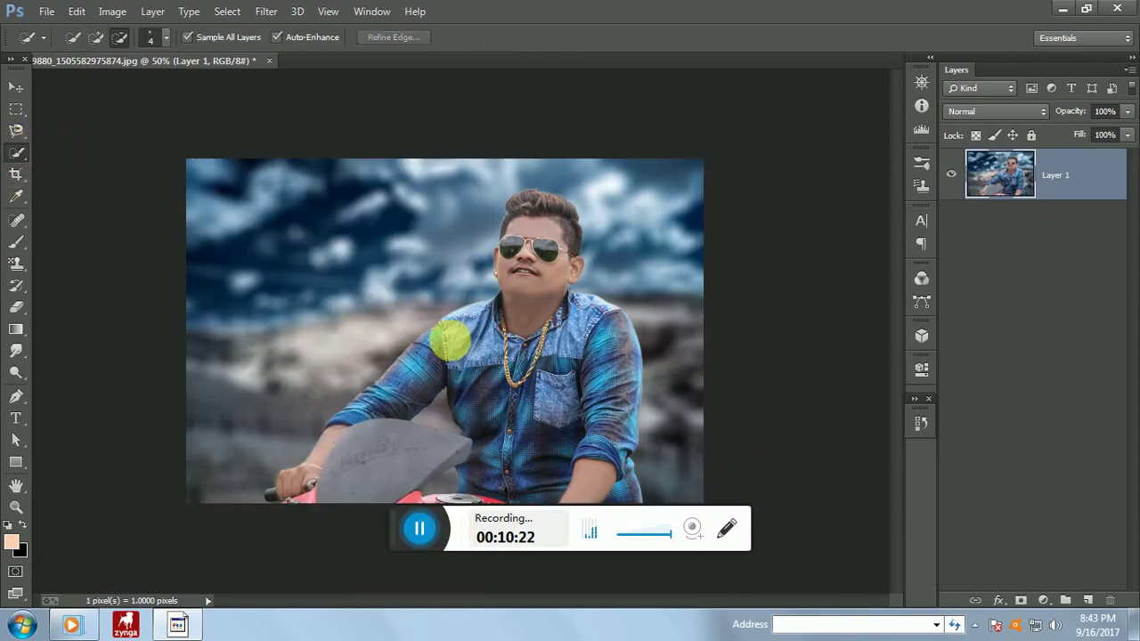
Step: Add a new empty layer in a group above the photo, and delete only the group so the layer is kept
left_click(1067, 601)
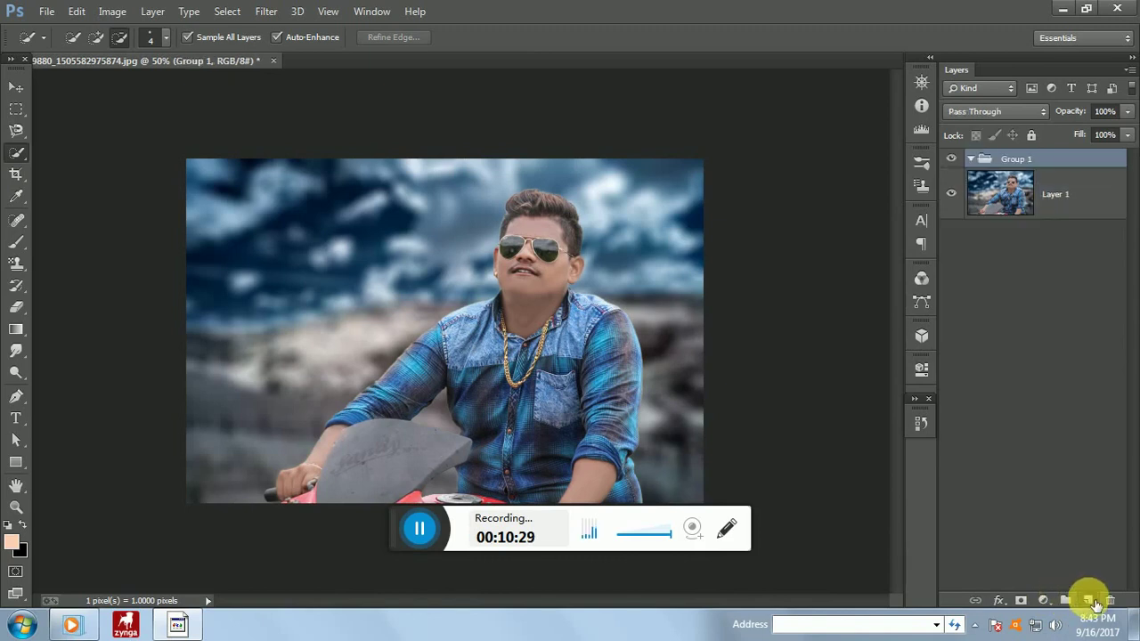
left_click(1089, 601)
left_click(1019, 161)
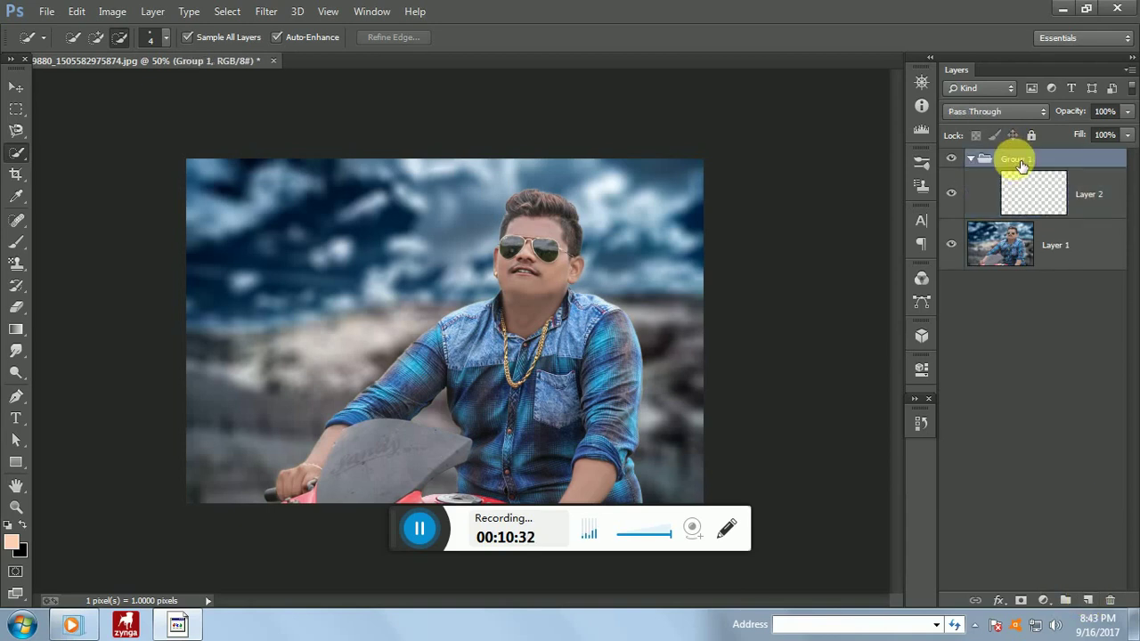
right_click(1016, 159)
left_click(892, 200)
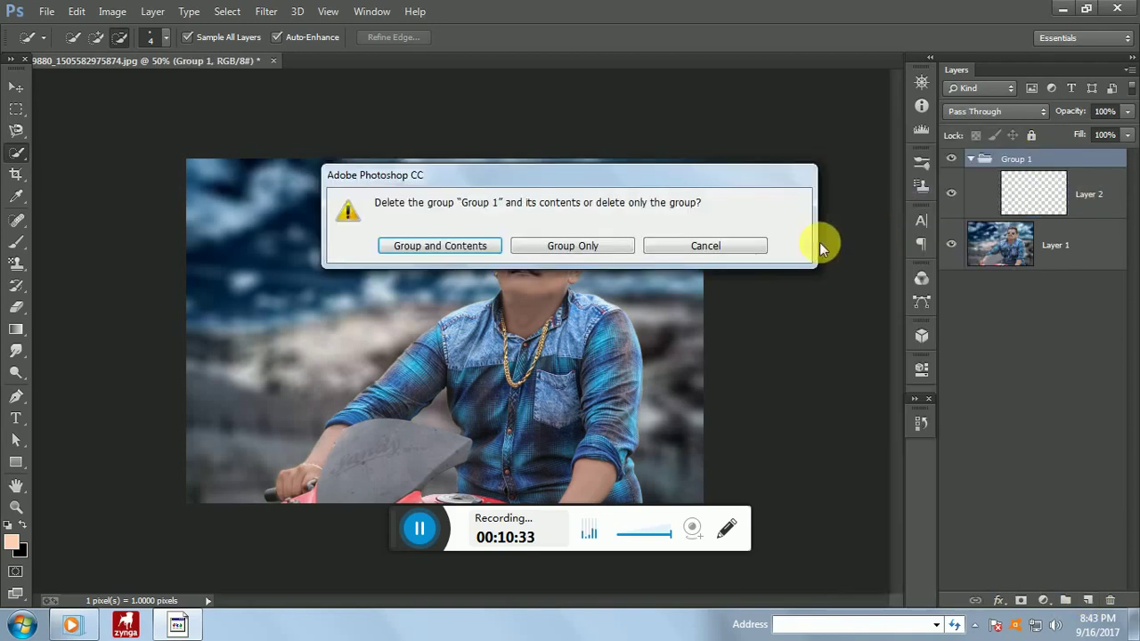
left_click(679, 247)
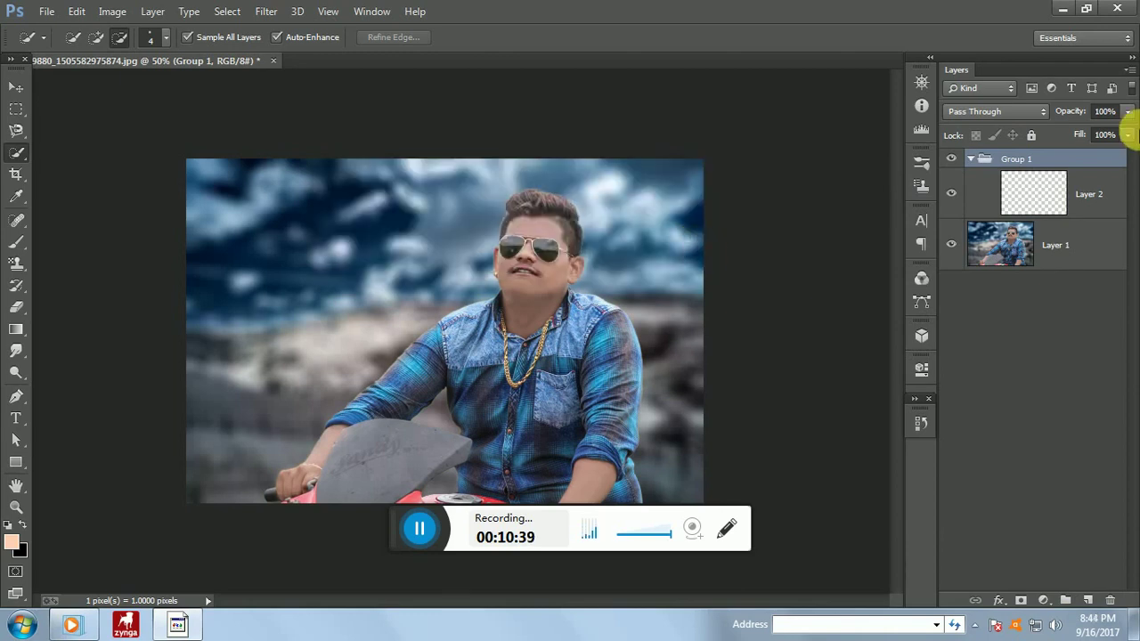
right_click(1048, 168)
left_click(909, 203)
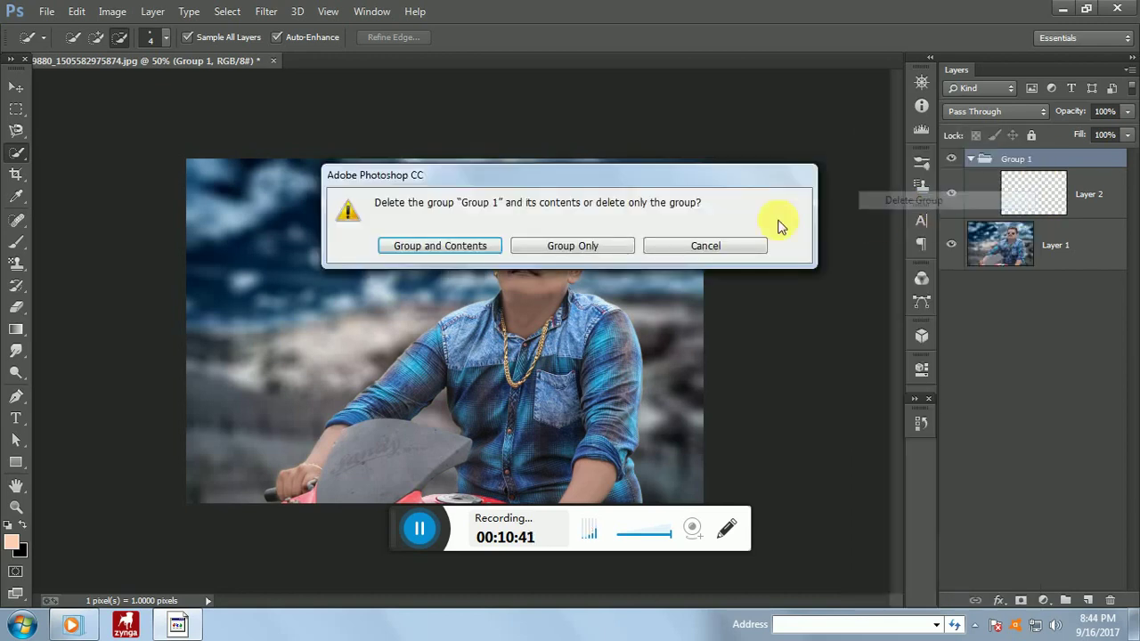
left_click(588, 248)
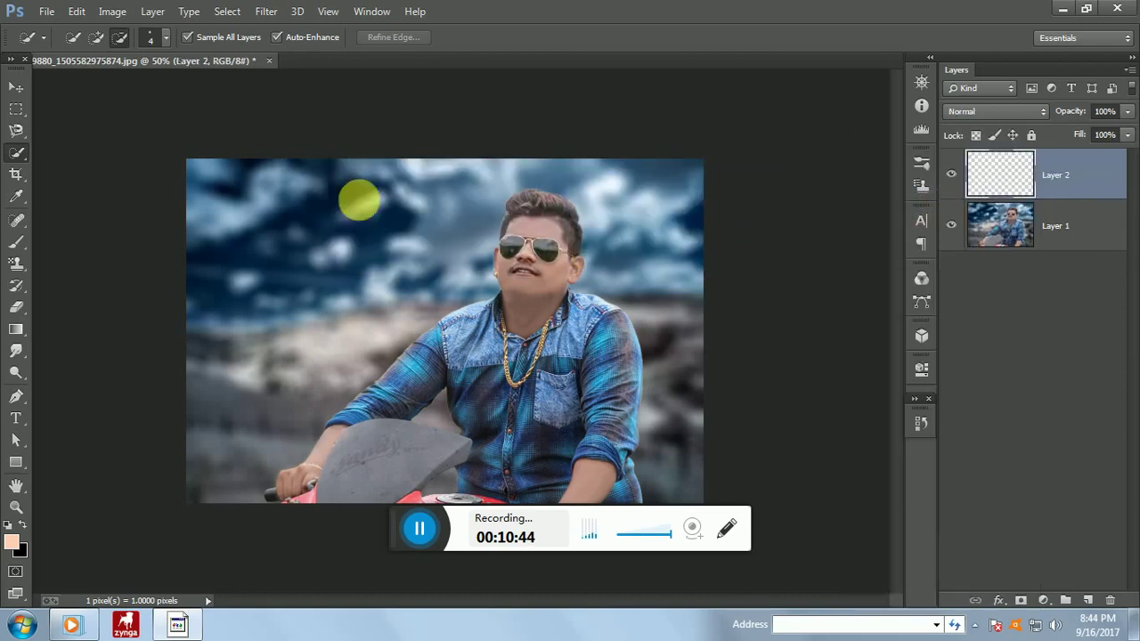
Step: Set up the Smudge tool with the 59 spatter brush at a size of 47 px
key("ctrl+plus")
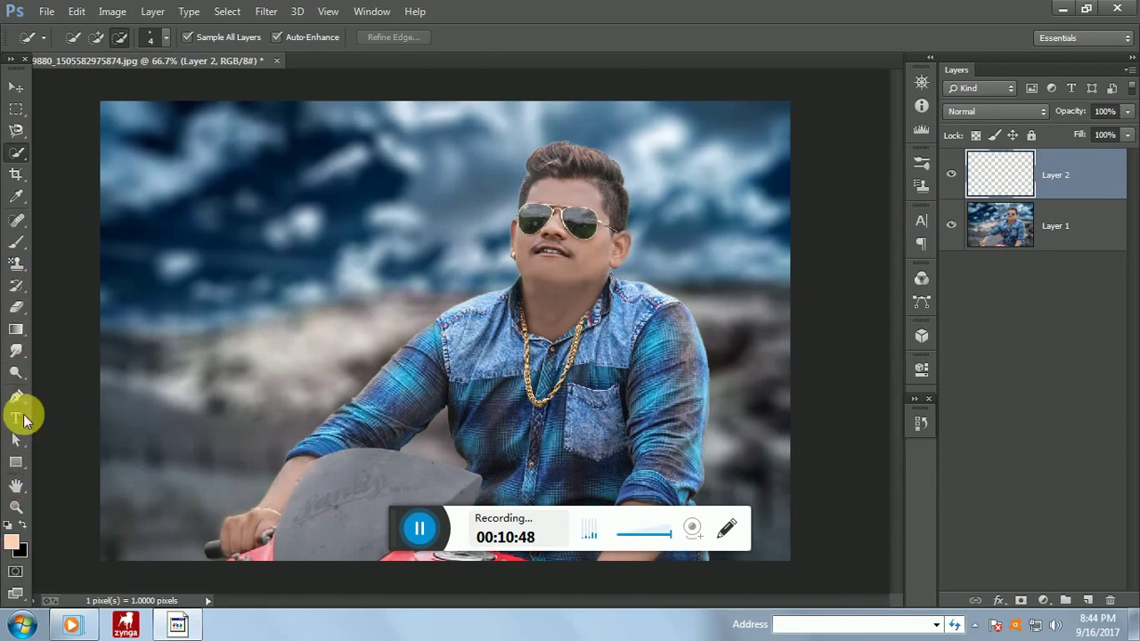
left_click(16, 329)
left_click(16, 350)
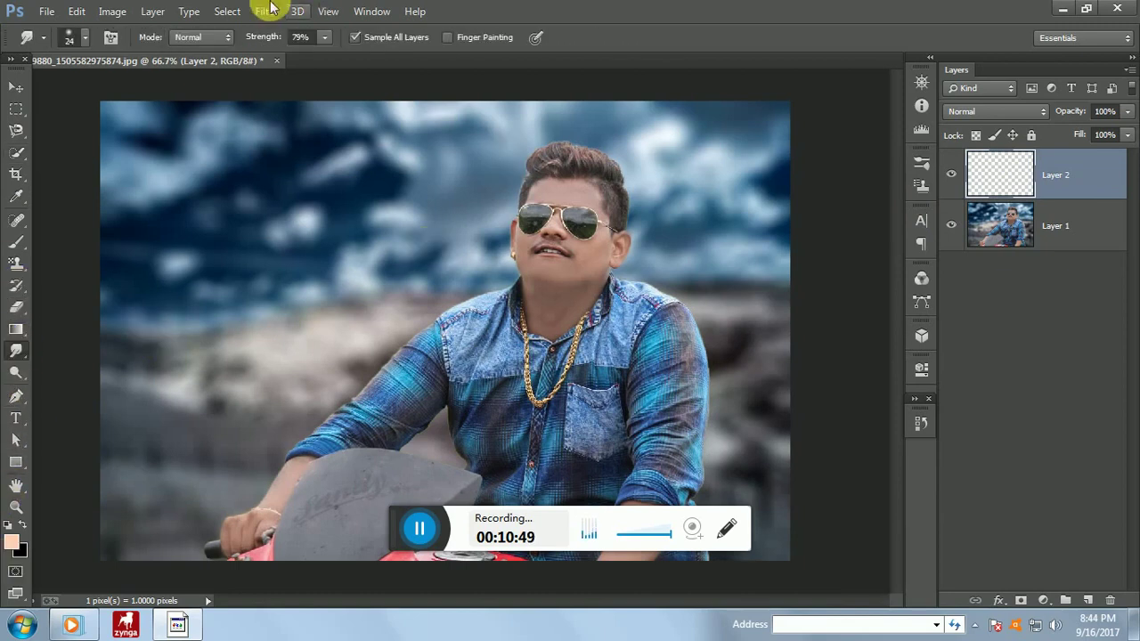
left_click(83, 39)
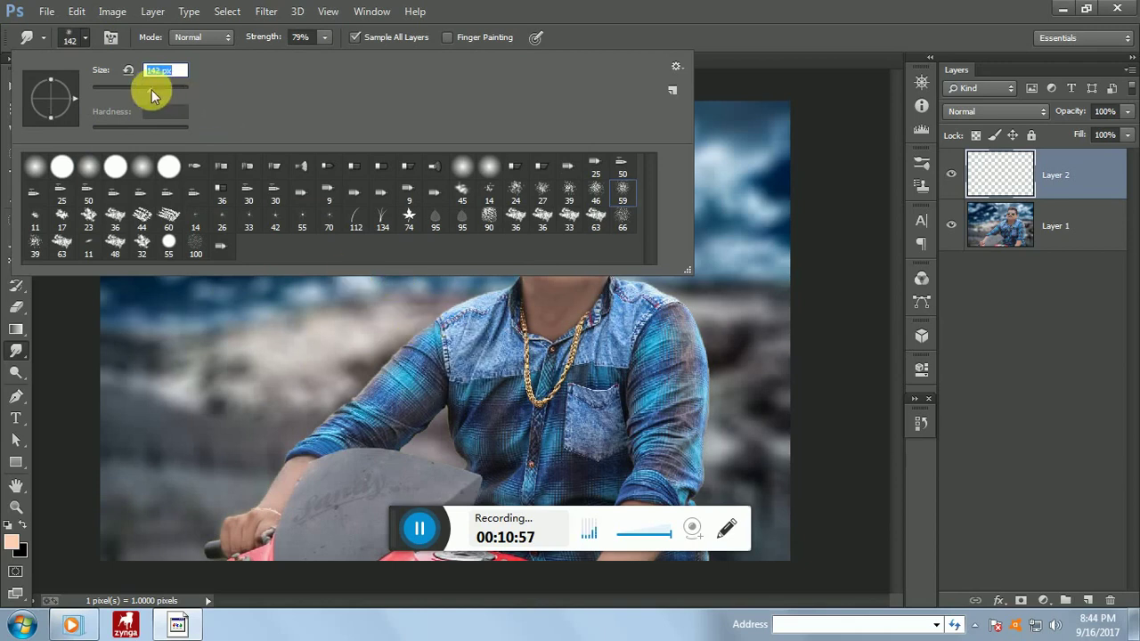
left_click_drag(153, 94, 114, 90)
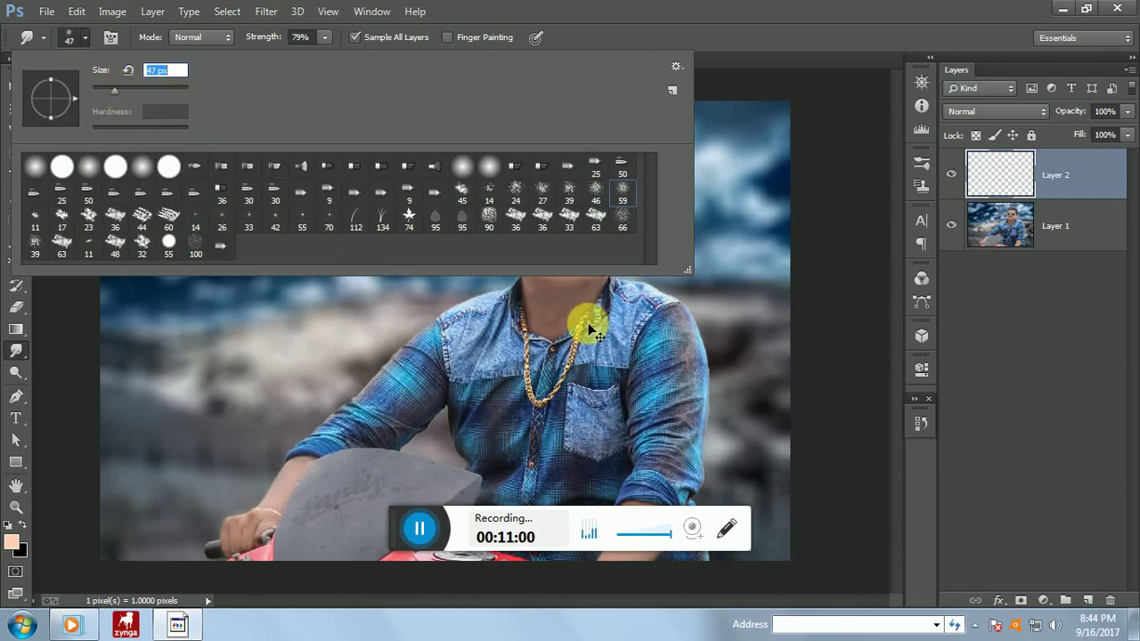
key("Return")
Step: Smudge the man's hair upward and outward from forehead to back on Layer 2 with a 13 px brush
key("ctrl+plus")
key("ctrl+plus")
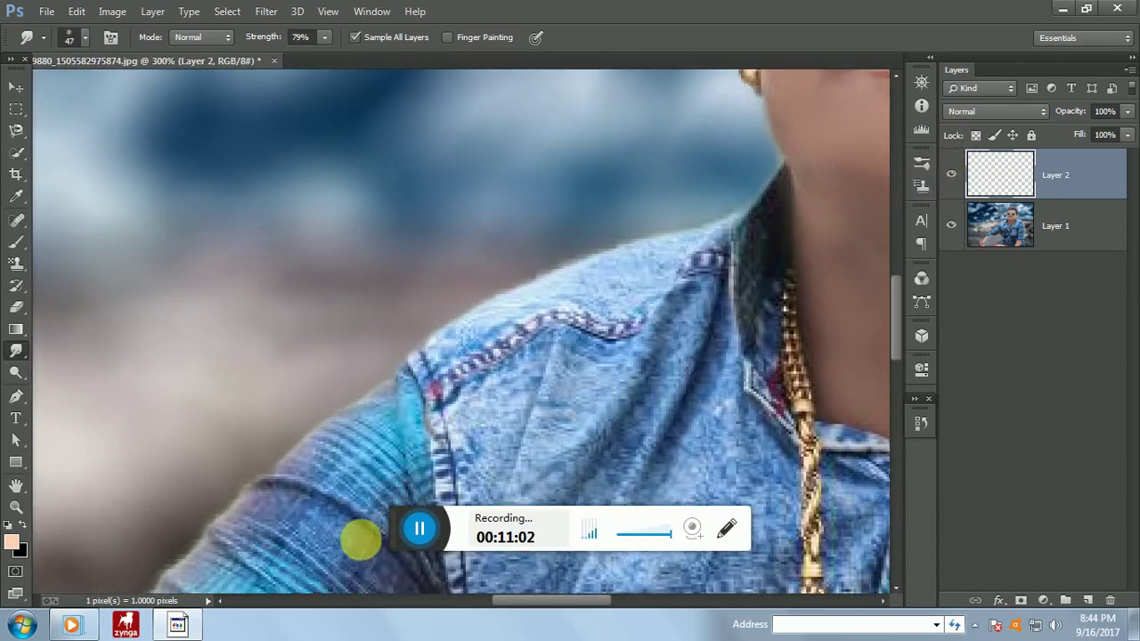
left_click_drag(523, 599, 580, 603)
scroll(476, 280, "up", 10)
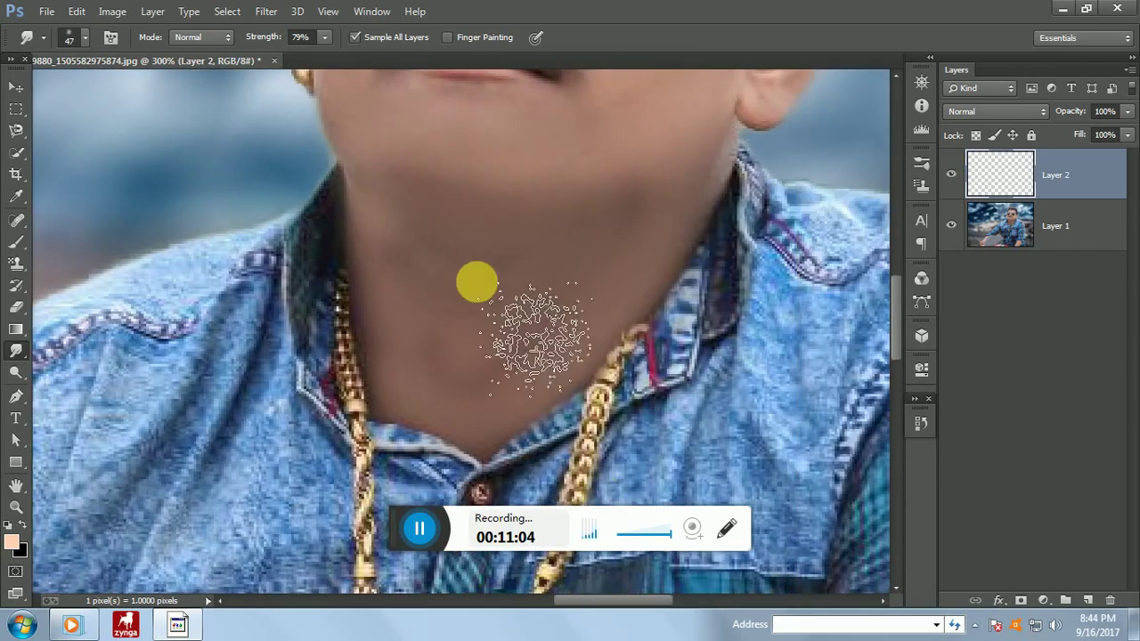
scroll(464, 222, "up", 8)
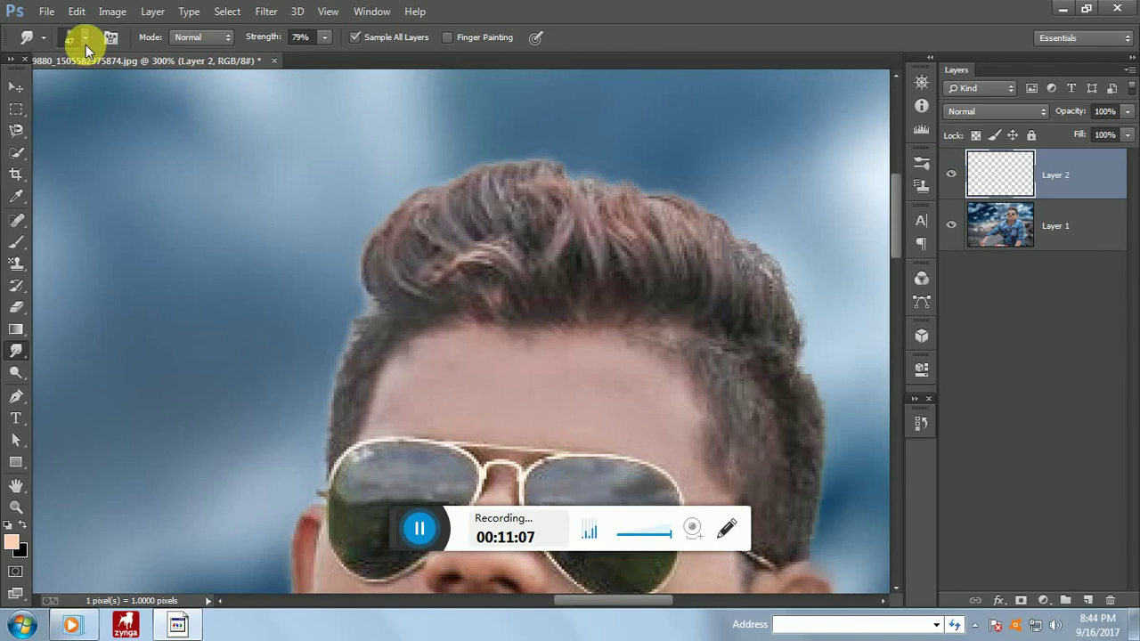
left_click(86, 40)
left_click(406, 301)
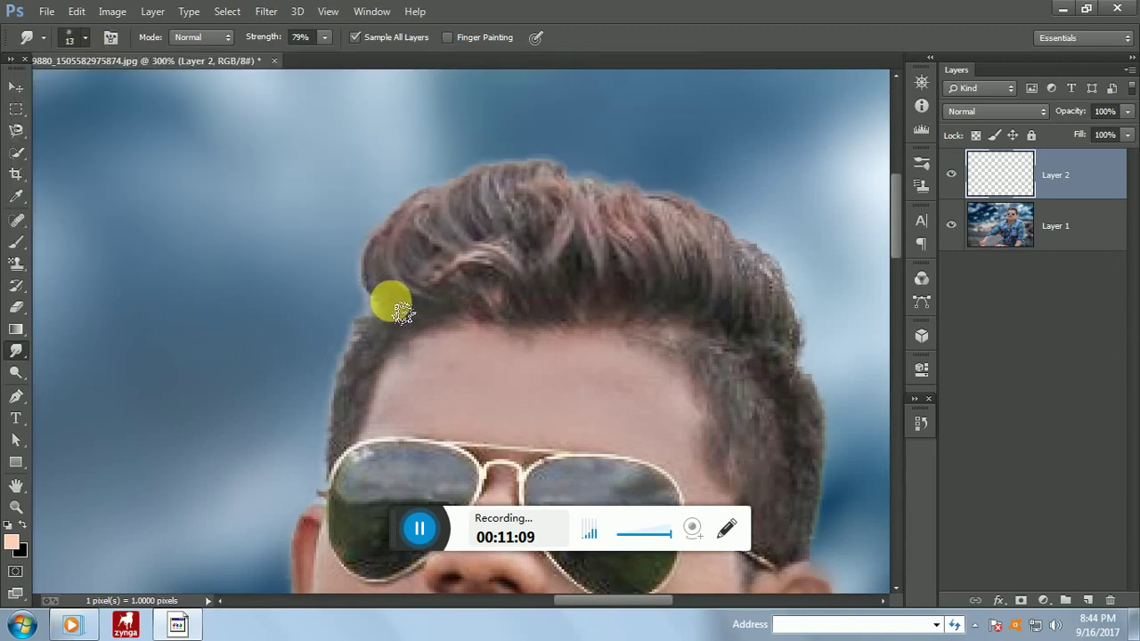
mouse_move(389, 300)
left_mouse_down()
mouse_move(390, 232)
mouse_move(416, 196)
mouse_move(385, 331)
mouse_move(398, 327)
mouse_move(365, 275)
mouse_move(387, 198)
mouse_move(418, 246)
mouse_move(389, 289)
mouse_move(377, 246)
mouse_move(416, 187)
mouse_move(403, 289)
mouse_move(407, 214)
mouse_move(479, 158)
mouse_move(428, 299)
mouse_move(430, 214)
mouse_move(501, 160)
mouse_move(435, 245)
mouse_move(423, 228)
mouse_move(486, 210)
mouse_move(444, 289)
mouse_move(440, 236)
mouse_move(497, 167)
mouse_move(453, 296)
mouse_move(486, 192)
mouse_move(547, 211)
mouse_move(492, 281)
mouse_move(513, 179)
mouse_move(573, 183)
mouse_move(493, 310)
mouse_move(472, 297)
mouse_move(493, 217)
mouse_move(535, 234)
mouse_move(441, 265)
mouse_move(442, 221)
mouse_move(495, 177)
mouse_move(512, 287)
mouse_move(498, 285)
mouse_move(564, 174)
mouse_move(588, 194)
mouse_move(516, 267)
mouse_move(601, 164)
mouse_move(608, 217)
mouse_move(538, 295)
mouse_move(602, 191)
mouse_move(621, 198)
mouse_move(526, 327)
mouse_move(507, 320)
mouse_move(503, 305)
mouse_move(565, 227)
mouse_move(616, 206)
mouse_move(554, 260)
mouse_move(543, 216)
mouse_move(585, 184)
mouse_move(614, 211)
mouse_move(564, 262)
mouse_move(555, 258)
mouse_move(637, 168)
mouse_move(630, 160)
mouse_move(638, 210)
mouse_move(555, 303)
mouse_move(585, 216)
mouse_move(646, 171)
mouse_move(593, 270)
mouse_move(644, 182)
mouse_move(648, 201)
mouse_move(578, 201)
mouse_move(586, 175)
mouse_move(619, 163)
mouse_move(603, 285)
mouse_move(592, 184)
mouse_move(610, 290)
mouse_move(629, 209)
mouse_move(642, 293)
mouse_move(708, 192)
mouse_move(671, 294)
mouse_move(712, 274)
mouse_move(733, 220)
mouse_move(717, 294)
mouse_move(764, 260)
mouse_move(720, 282)
mouse_move(634, 197)
mouse_move(606, 204)
mouse_move(673, 180)
mouse_move(682, 184)
mouse_move(674, 222)
mouse_move(690, 224)
mouse_move(580, 340)
mouse_move(708, 317)
mouse_move(744, 252)
mouse_move(753, 311)
mouse_move(784, 264)
mouse_move(787, 310)
mouse_move(806, 270)
mouse_move(784, 323)
mouse_move(792, 337)
mouse_move(829, 286)
left_mouse_up()
mouse_move(792, 350)
left_mouse_down()
mouse_move(829, 300)
mouse_move(799, 361)
mouse_move(838, 330)
mouse_move(804, 362)
mouse_move(817, 310)
mouse_move(849, 300)
mouse_move(799, 364)
mouse_move(852, 304)
mouse_move(815, 335)
mouse_move(826, 300)
mouse_move(762, 284)
mouse_move(797, 251)
mouse_move(739, 247)
mouse_move(752, 255)
mouse_move(761, 239)
mouse_move(795, 233)
mouse_move(765, 249)
mouse_move(816, 252)
mouse_move(797, 279)
mouse_move(831, 260)
left_mouse_up()
left_click(403, 323)
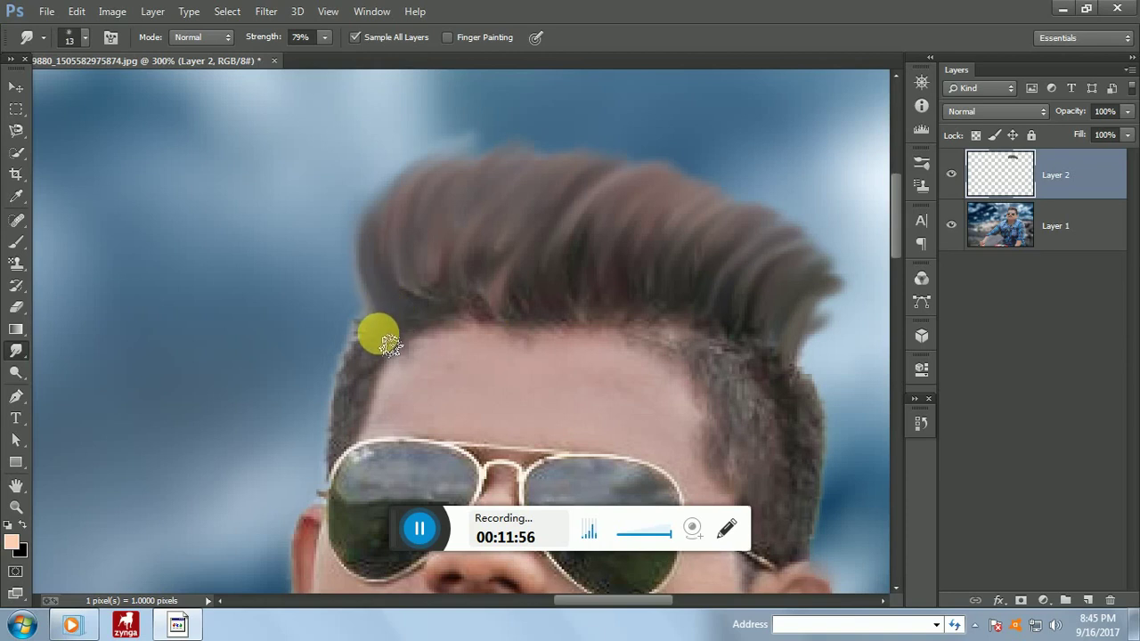
mouse_move(389, 345)
left_mouse_down()
mouse_move(353, 303)
mouse_move(363, 236)
mouse_move(376, 270)
mouse_move(371, 321)
mouse_move(351, 299)
mouse_move(353, 211)
mouse_move(358, 295)
mouse_move(360, 213)
mouse_move(384, 236)
mouse_move(366, 298)
mouse_move(377, 313)
mouse_move(400, 201)
mouse_move(406, 272)
mouse_move(387, 317)
mouse_move(395, 212)
mouse_move(444, 216)
mouse_move(410, 256)
mouse_move(384, 240)
mouse_move(403, 298)
mouse_move(399, 342)
mouse_move(378, 348)
mouse_move(344, 282)
mouse_move(364, 266)
mouse_move(382, 354)
mouse_move(325, 290)
mouse_move(325, 243)
mouse_move(368, 313)
mouse_move(350, 299)
mouse_move(422, 216)
left_mouse_up()
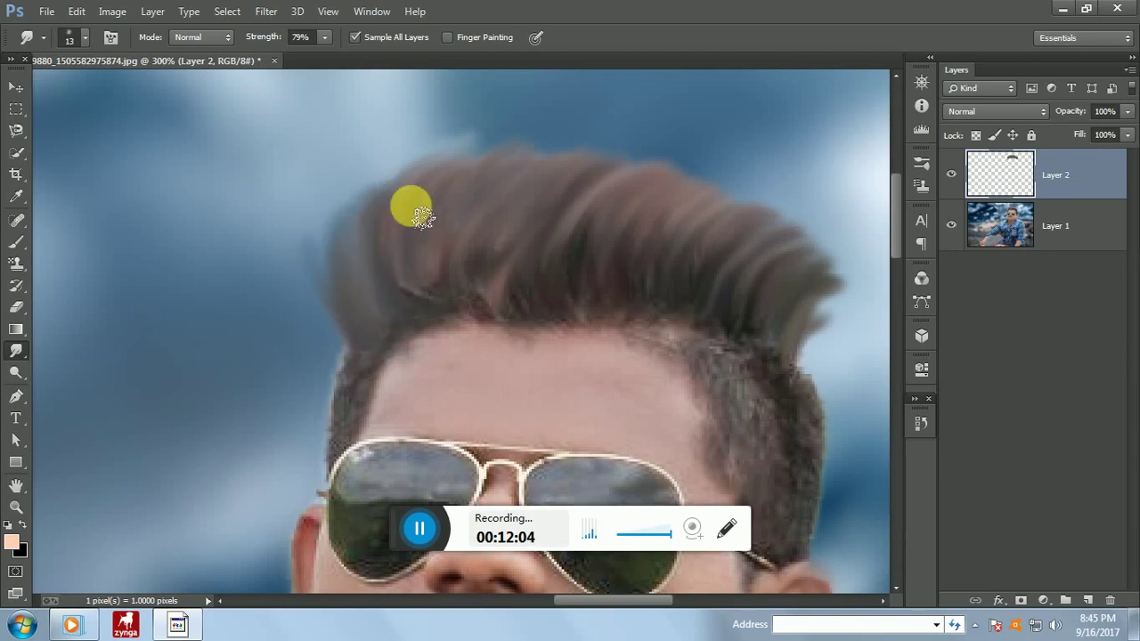
Step: Erase all the smudged hair strokes from Layer 2
key("ctrl+minus")
key("ctrl+minus")
key("ctrl+minus")
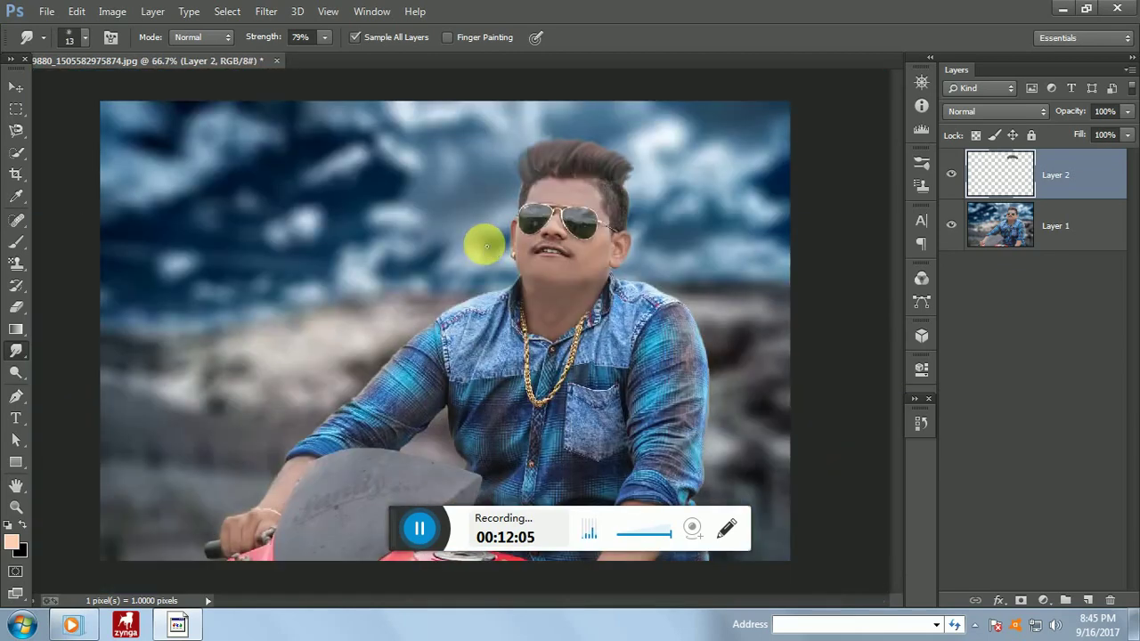
key("ctrl+plus")
key("ctrl+plus")
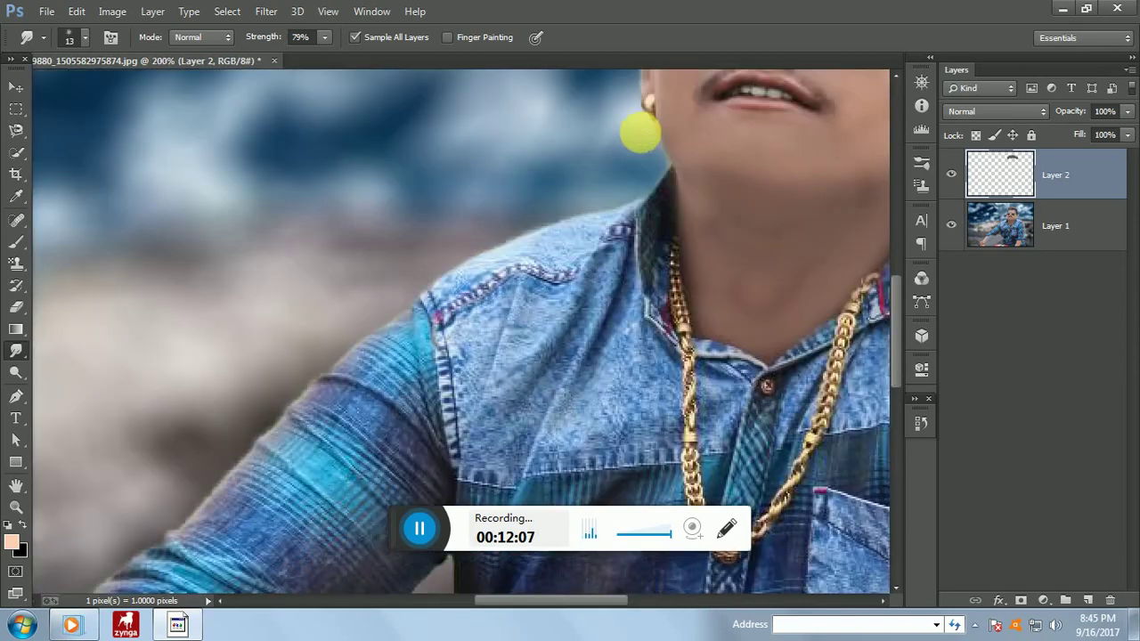
scroll(645, 131, "up", 5)
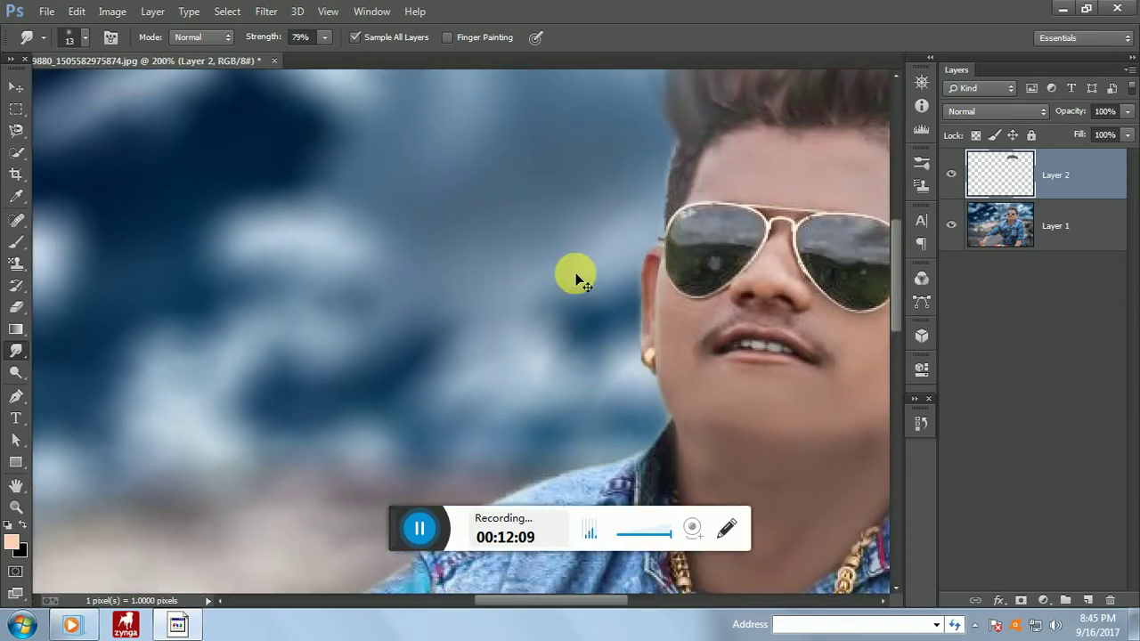
key("ctrl+minus")
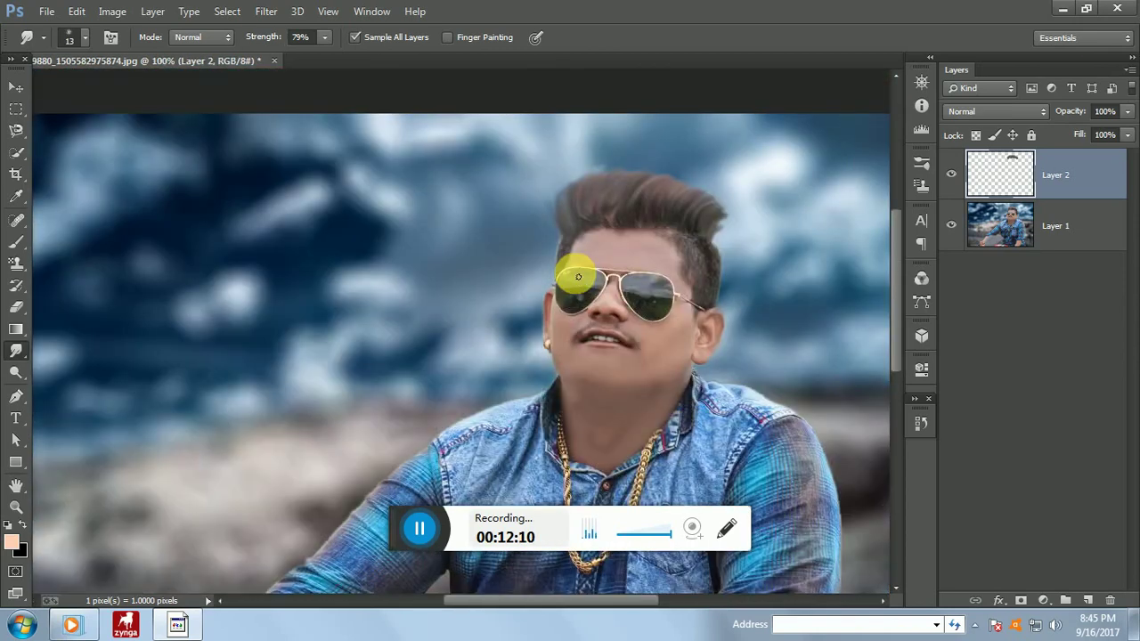
left_click(15, 308)
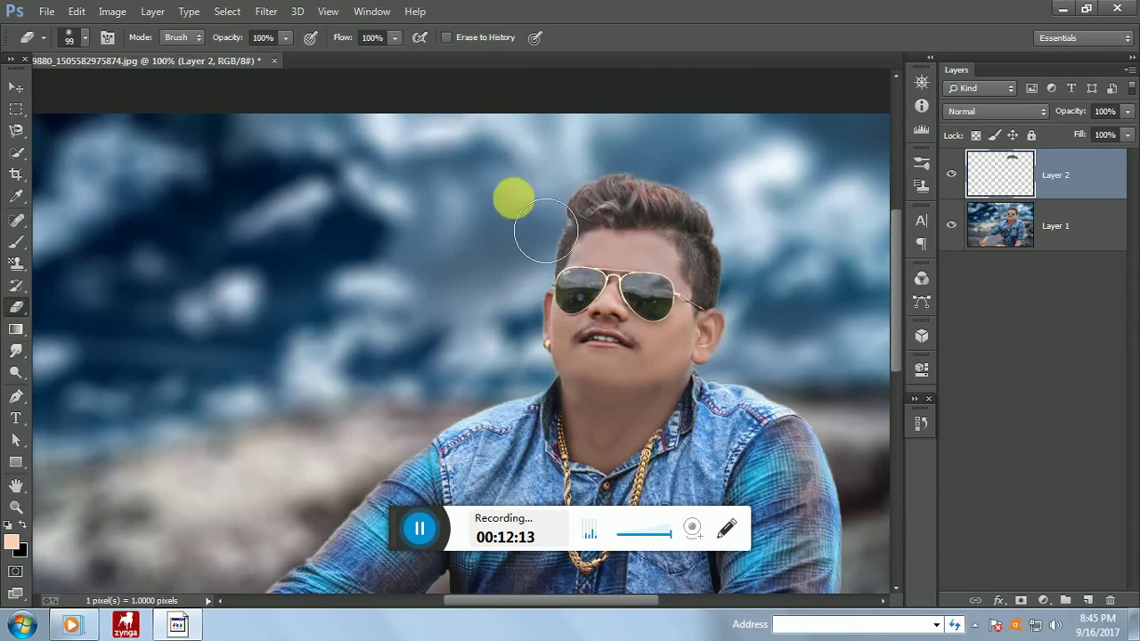
mouse_move(638, 148)
left_mouse_down()
mouse_move(649, 204)
mouse_move(623, 205)
left_mouse_up()
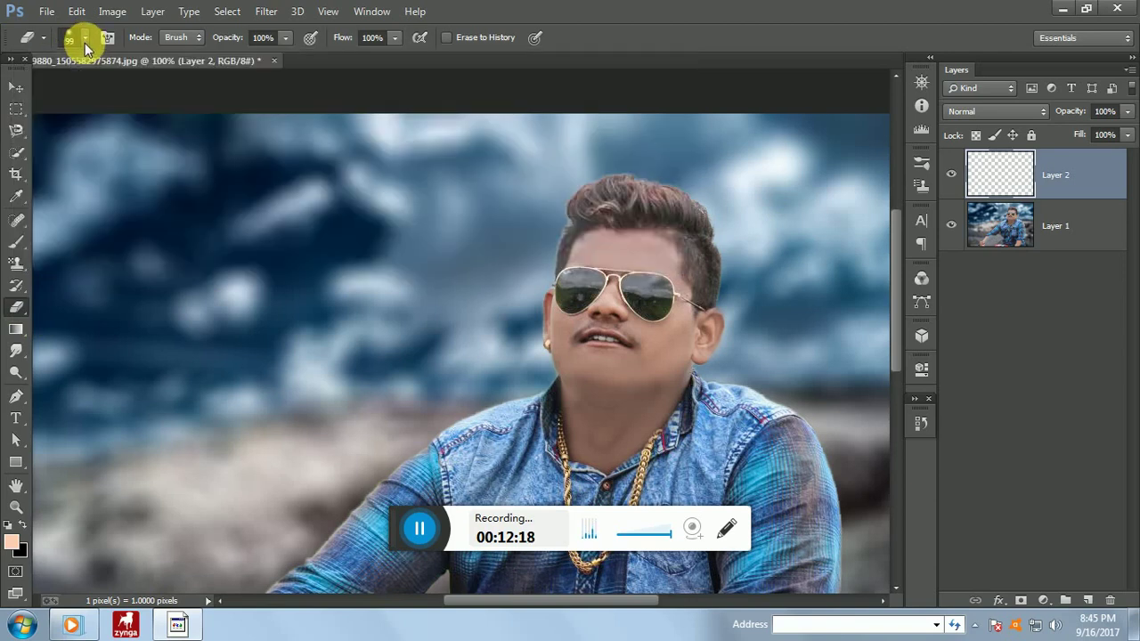
Step: Set up the Smudge tool with the 39 px spatter brush
left_click(16, 350)
left_click(85, 37)
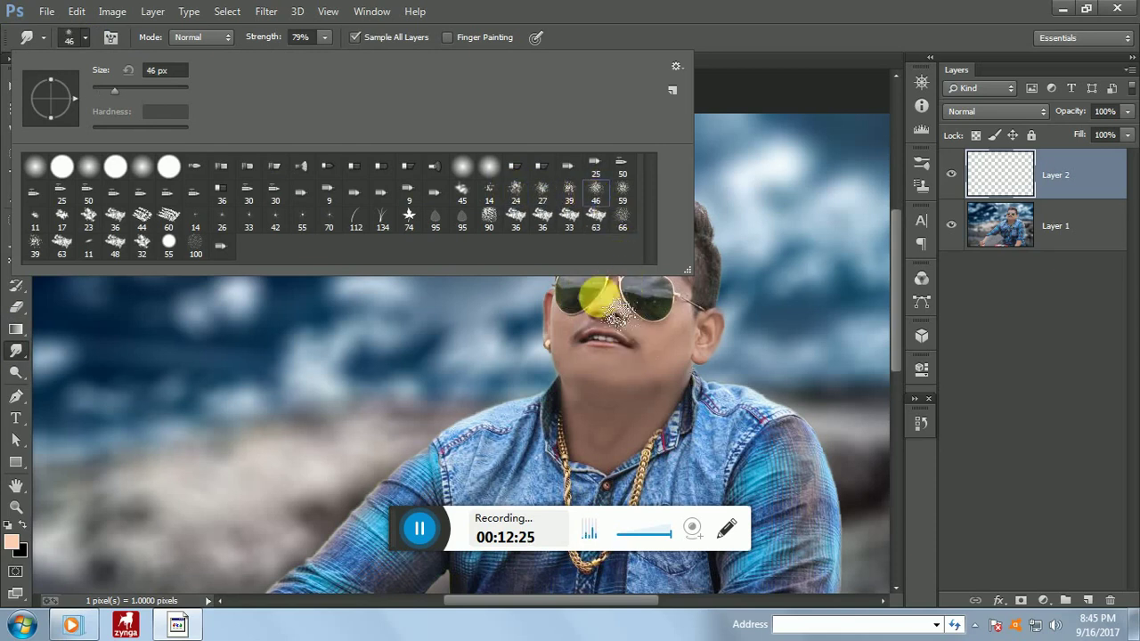
left_click(569, 189)
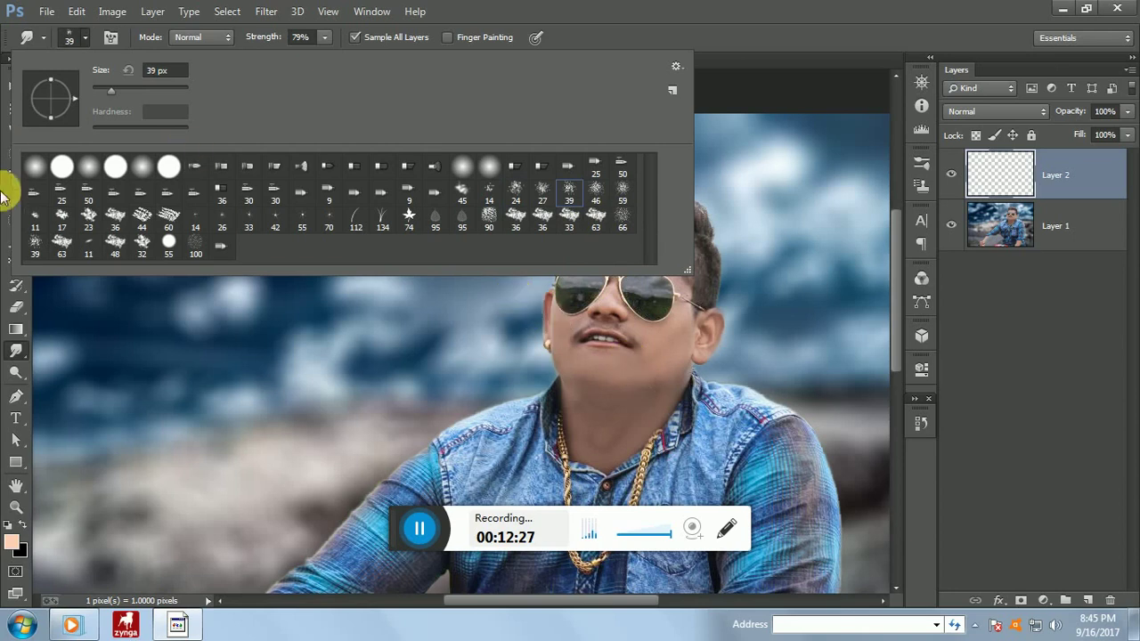
left_click(12, 354)
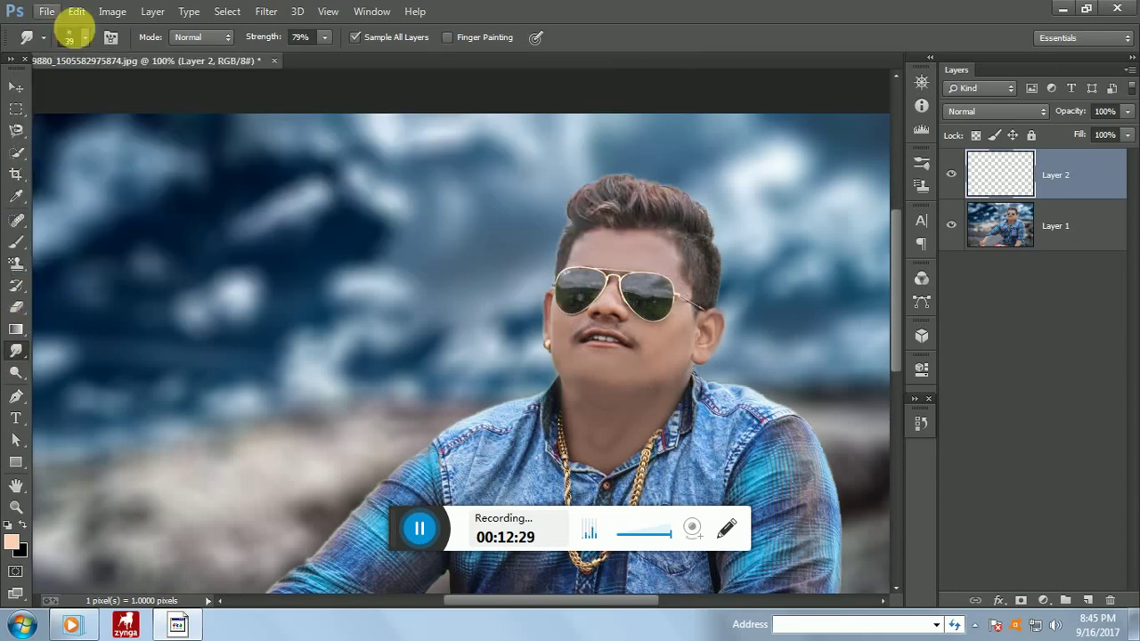
left_click(82, 39)
left_click(752, 276)
Step: Smudge the man's hair into tall, swept-up strands across the top of his head on Layer 2
key("ctrl+plus")
key("ctrl+plus")
scroll(784, 298, "up", 1)
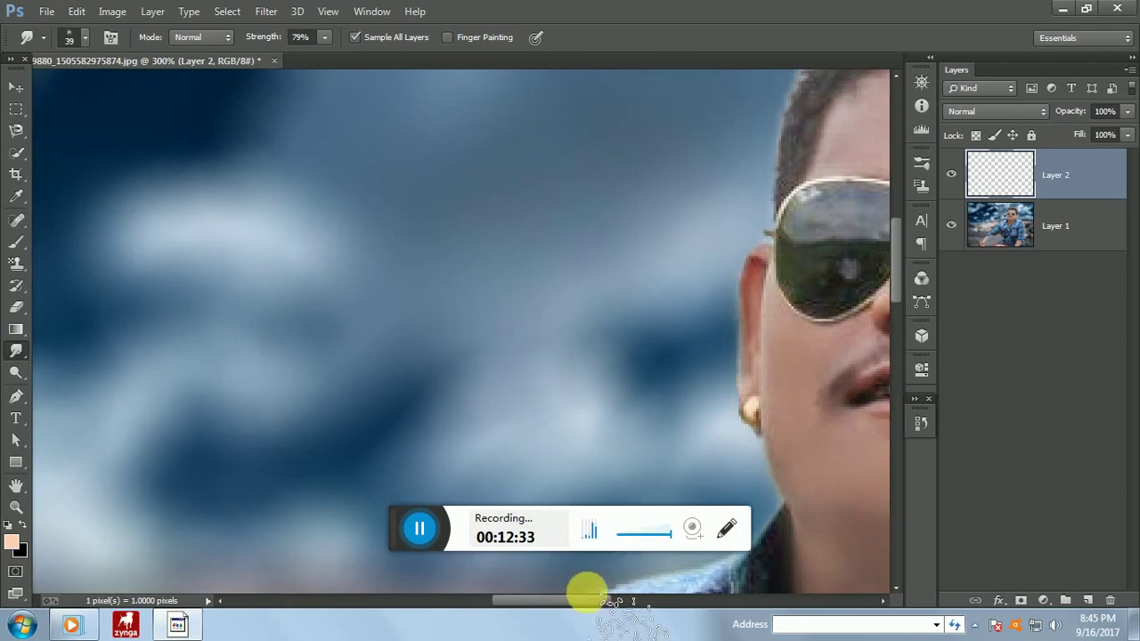
left_click_drag(578, 609, 653, 609)
scroll(530, 242, "up", 5)
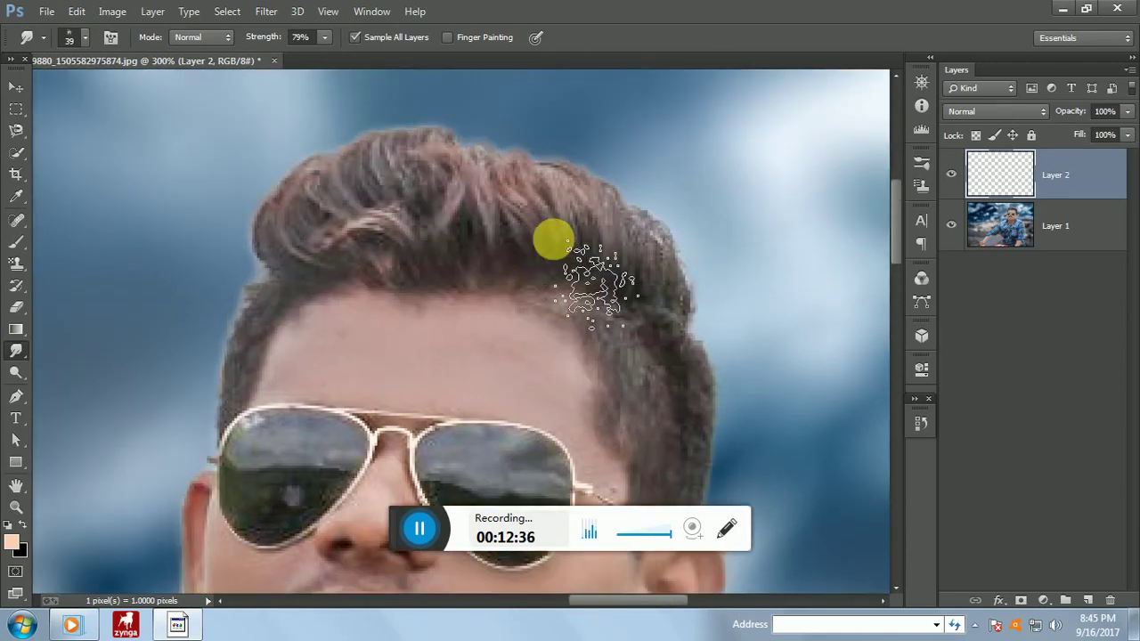
scroll(554, 240, "up", 1)
mouse_move(554, 240)
left_mouse_down()
mouse_move(618, 286)
mouse_move(615, 238)
mouse_move(567, 168)
mouse_move(572, 210)
mouse_move(557, 278)
mouse_move(554, 243)
mouse_move(509, 184)
mouse_move(422, 159)
mouse_move(435, 208)
mouse_move(517, 307)
mouse_move(499, 256)
mouse_move(389, 221)
mouse_move(414, 272)
mouse_move(466, 307)
mouse_move(385, 254)
mouse_move(310, 265)
mouse_move(383, 307)
mouse_move(313, 303)
mouse_move(245, 349)
mouse_move(343, 297)
mouse_move(283, 316)
mouse_move(262, 371)
mouse_move(284, 328)
mouse_move(529, 310)
mouse_move(486, 243)
mouse_move(383, 196)
mouse_move(558, 298)
mouse_move(456, 147)
mouse_move(498, 226)
mouse_move(598, 272)
mouse_move(552, 222)
mouse_move(560, 230)
mouse_move(503, 220)
mouse_move(508, 234)
mouse_move(448, 110)
mouse_move(423, 102)
mouse_move(464, 223)
mouse_move(407, 151)
mouse_move(350, 173)
mouse_move(446, 292)
mouse_move(378, 233)
mouse_move(300, 212)
mouse_move(564, 292)
mouse_move(555, 214)
mouse_move(535, 209)
mouse_move(579, 283)
mouse_move(597, 216)
mouse_move(550, 143)
mouse_move(568, 218)
mouse_move(663, 294)
mouse_move(638, 307)
mouse_move(652, 272)
mouse_move(613, 138)
mouse_move(620, 258)
mouse_move(581, 152)
mouse_move(643, 305)
mouse_move(678, 312)
mouse_move(696, 144)
mouse_move(669, 272)
mouse_move(683, 325)
mouse_move(700, 167)
mouse_move(680, 205)
mouse_move(702, 305)
mouse_move(674, 279)
mouse_move(660, 227)
mouse_move(690, 305)
mouse_move(689, 257)
mouse_move(646, 161)
left_mouse_up()
Step: Fill the gap in the smudged hair at the back of the head and pull the front tuft outward
scroll(645, 162, "down", 5)
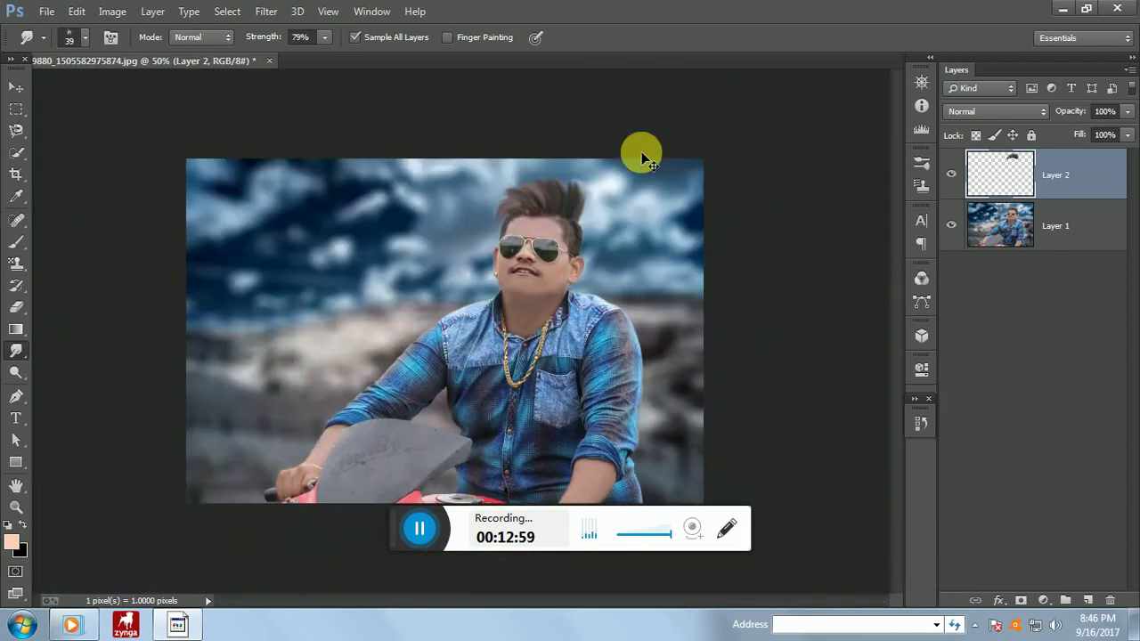
scroll(646, 159, "up", 4)
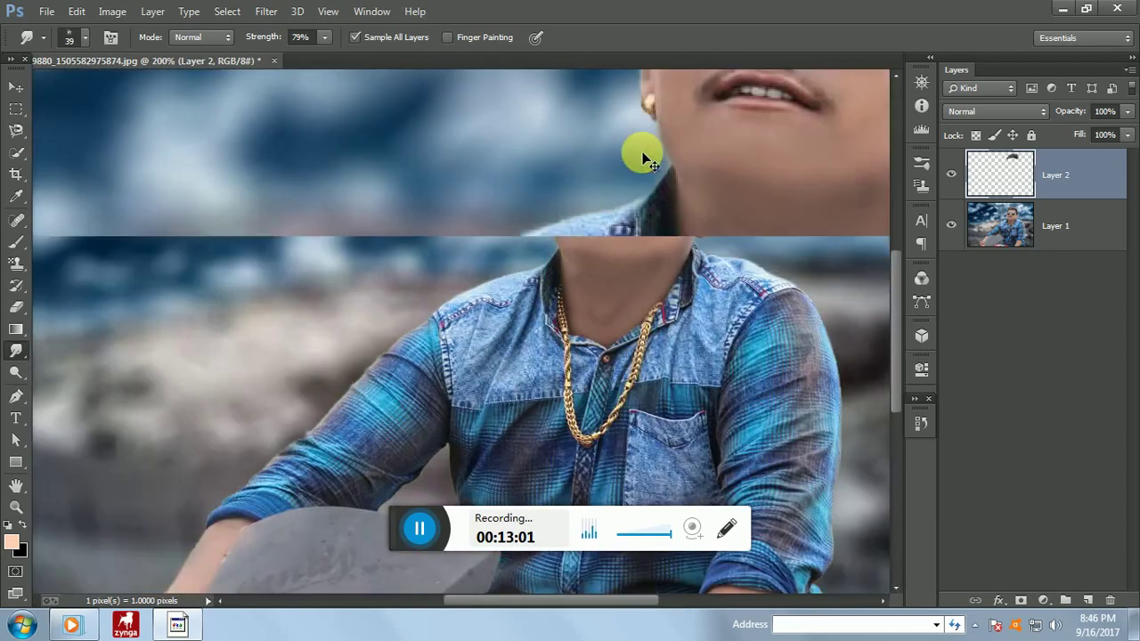
scroll(695, 175, "up", 5)
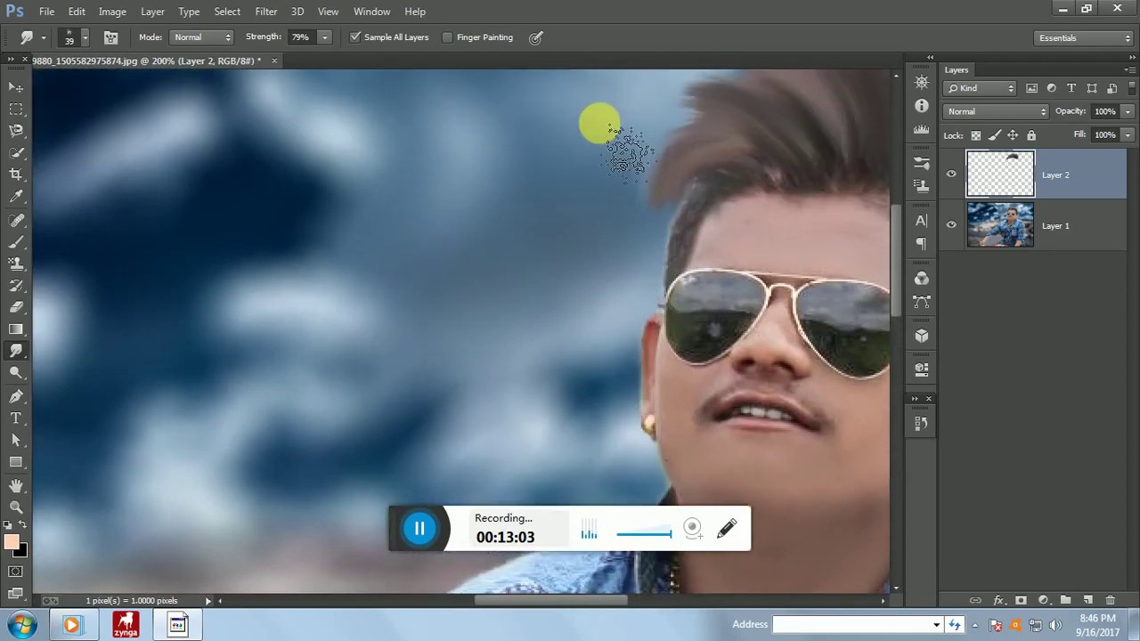
scroll(599, 122, "down", 1)
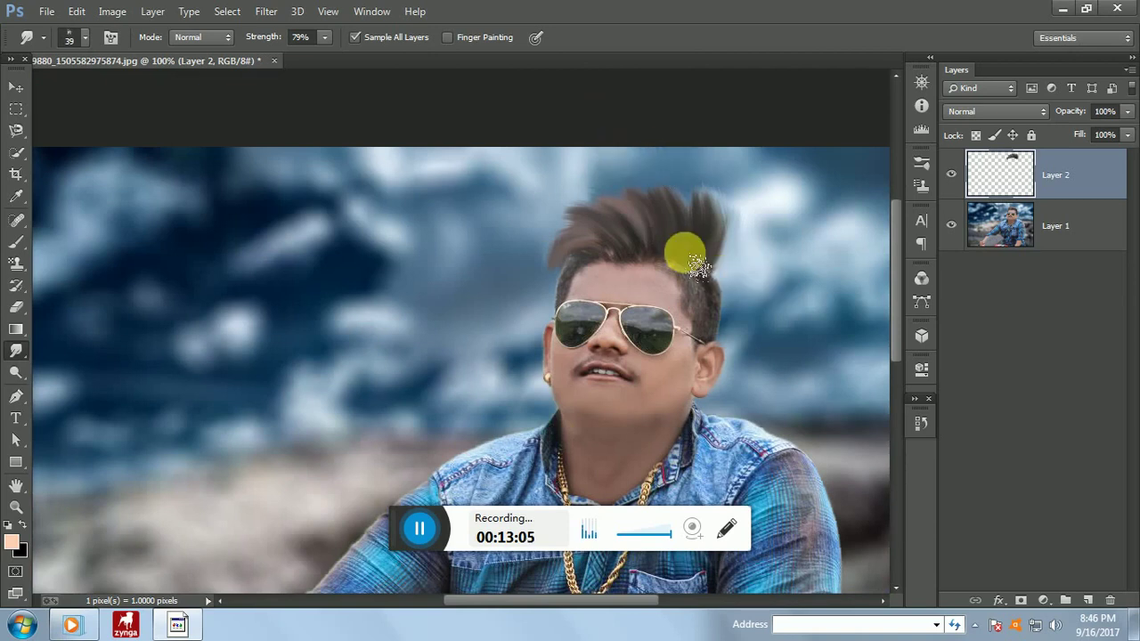
mouse_move(653, 215)
left_mouse_down()
mouse_move(710, 278)
mouse_move(745, 276)
left_mouse_up()
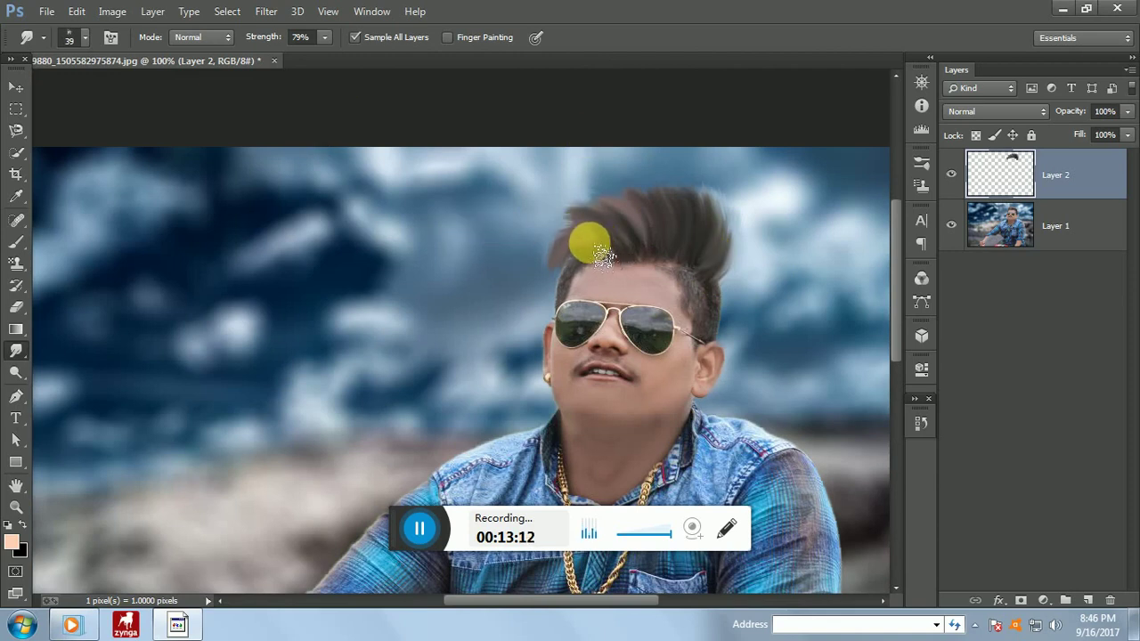
mouse_move(614, 249)
left_mouse_down()
mouse_move(556, 218)
mouse_move(555, 230)
mouse_move(603, 265)
left_mouse_up()
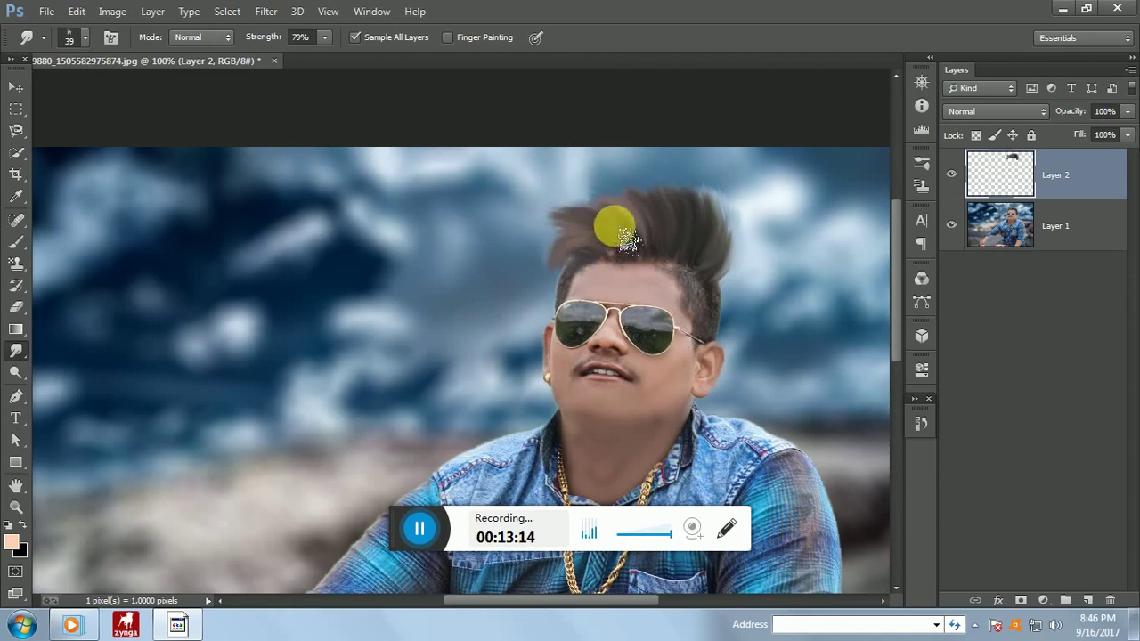
Step: Smudge extra strands across the front of the man's swept-up hair on Layer 2 and check the whole picture
mouse_move(596, 211)
left_mouse_down()
mouse_move(652, 241)
mouse_move(614, 199)
mouse_move(645, 227)
mouse_move(640, 210)
mouse_move(630, 213)
mouse_move(665, 243)
mouse_move(670, 215)
mouse_move(653, 194)
mouse_move(650, 206)
mouse_move(681, 230)
mouse_move(690, 216)
mouse_move(676, 189)
mouse_move(745, 273)
mouse_move(605, 263)
mouse_move(563, 285)
mouse_move(550, 271)
mouse_move(538, 281)
mouse_move(550, 289)
mouse_move(579, 235)
mouse_move(565, 228)
mouse_move(535, 256)
mouse_move(593, 227)
mouse_move(547, 239)
mouse_move(609, 290)
mouse_move(658, 260)
mouse_move(629, 230)
left_mouse_up()
key("ctrl+minus")
key("ctrl+minus")
key("ctrl+minus")
Step: Erase the smudged hair from Layer 2 so that the original hairstyle shows again
key("ctrl+plus")
key("ctrl+plus")
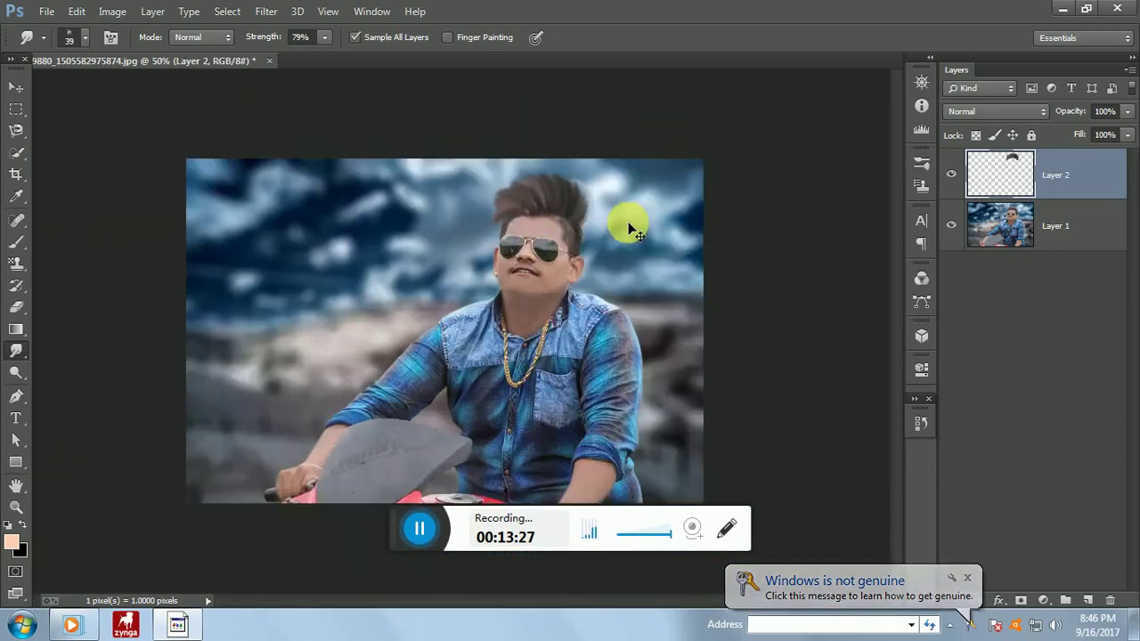
key("ctrl+plus")
scroll(635, 178, "up", 3)
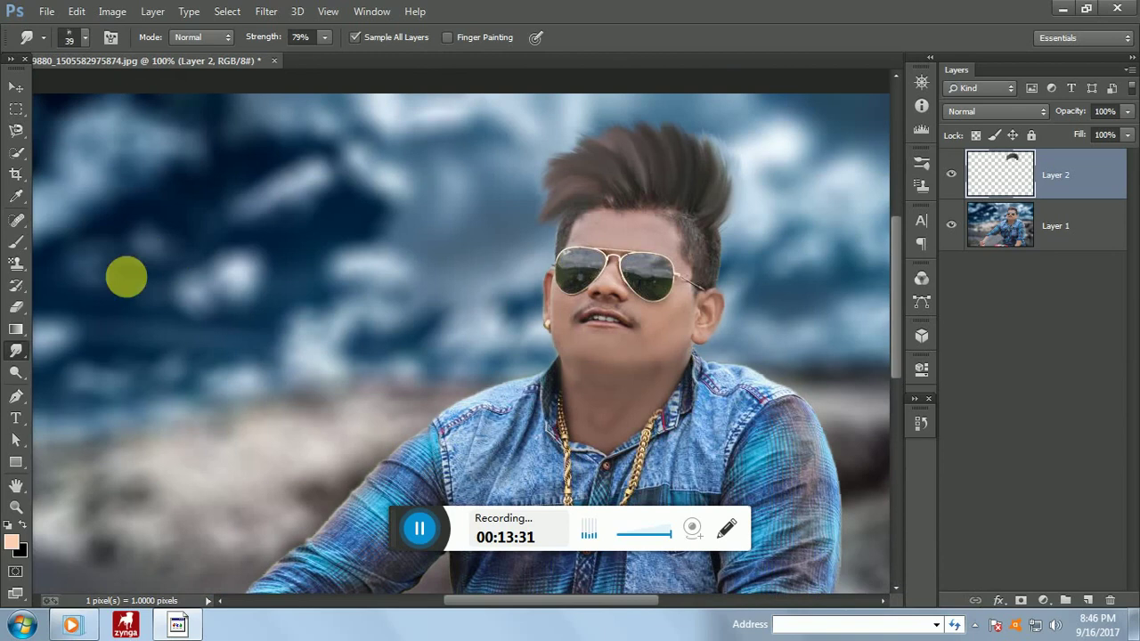
left_click(16, 306)
mouse_move(570, 160)
left_mouse_down()
mouse_move(754, 236)
mouse_move(766, 195)
mouse_move(639, 254)
mouse_move(589, 215)
mouse_move(570, 140)
mouse_move(695, 127)
left_mouse_up()
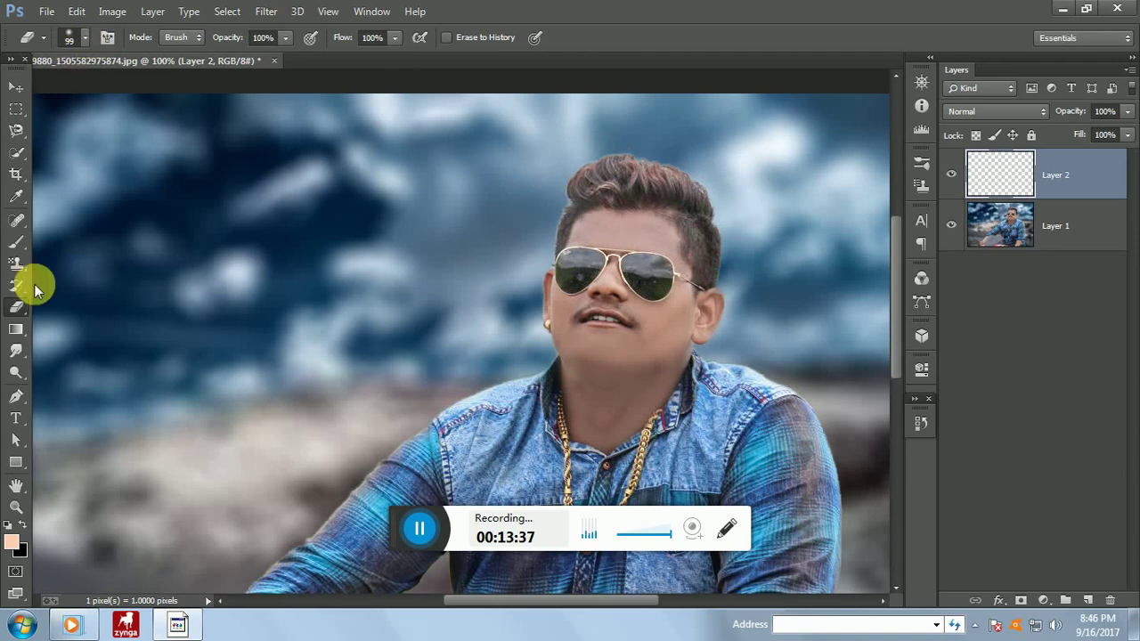
Step: Smudge the hair on top of the man's head into upward-swept strands on Layer 2, using the 14 px spatter brush
left_click(17, 350)
left_click(69, 38)
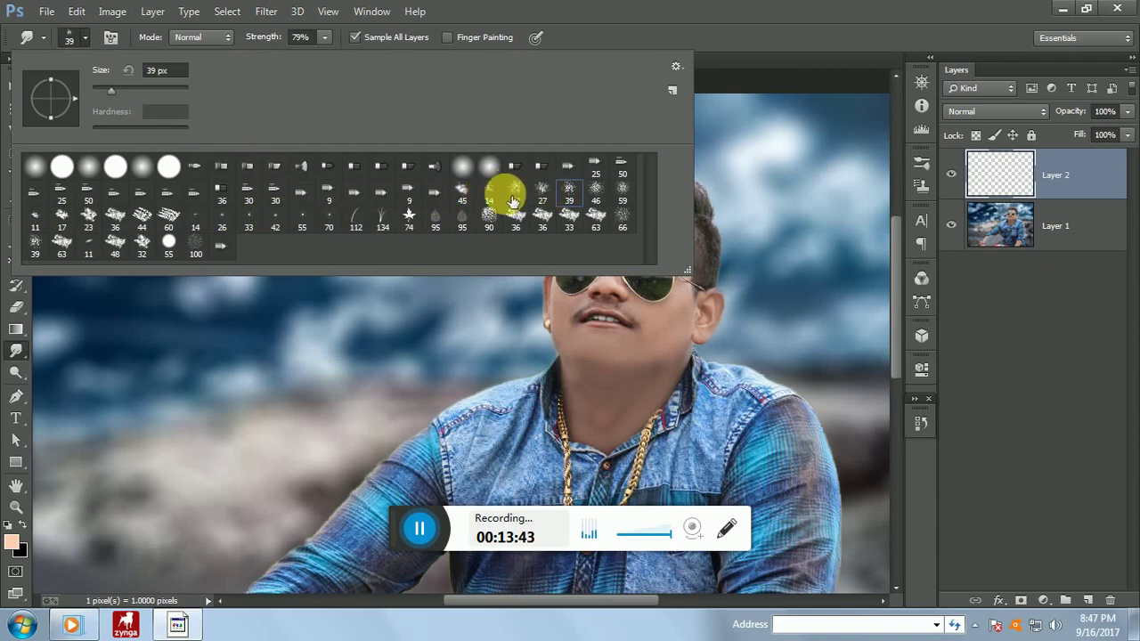
left_click(490, 194)
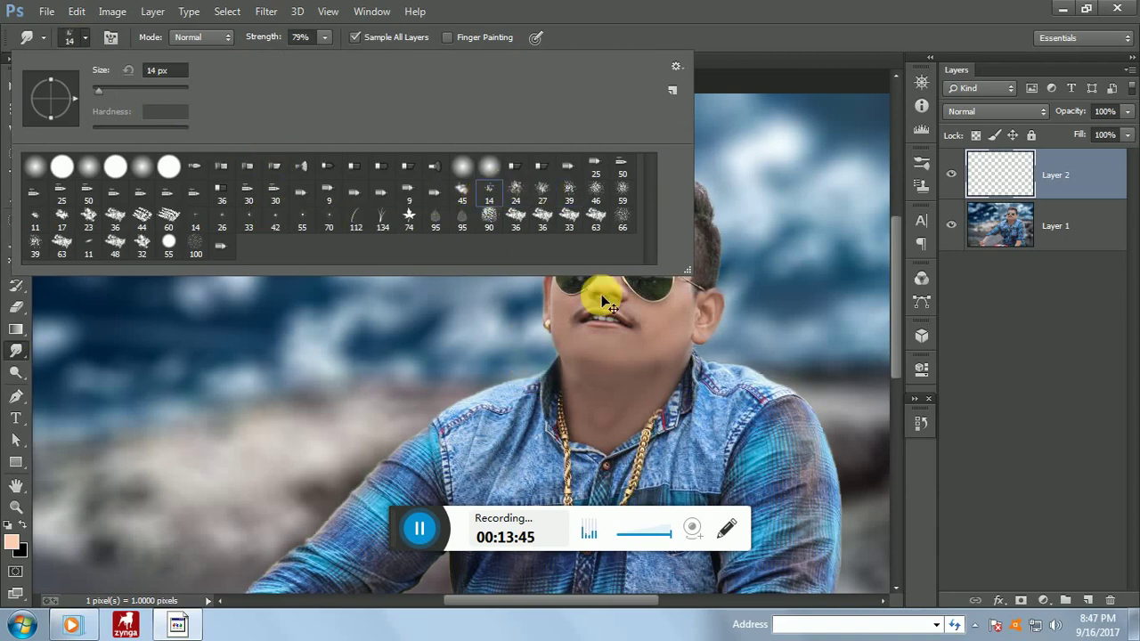
key("ctrl+plus")
scroll(739, 242, "up", 3)
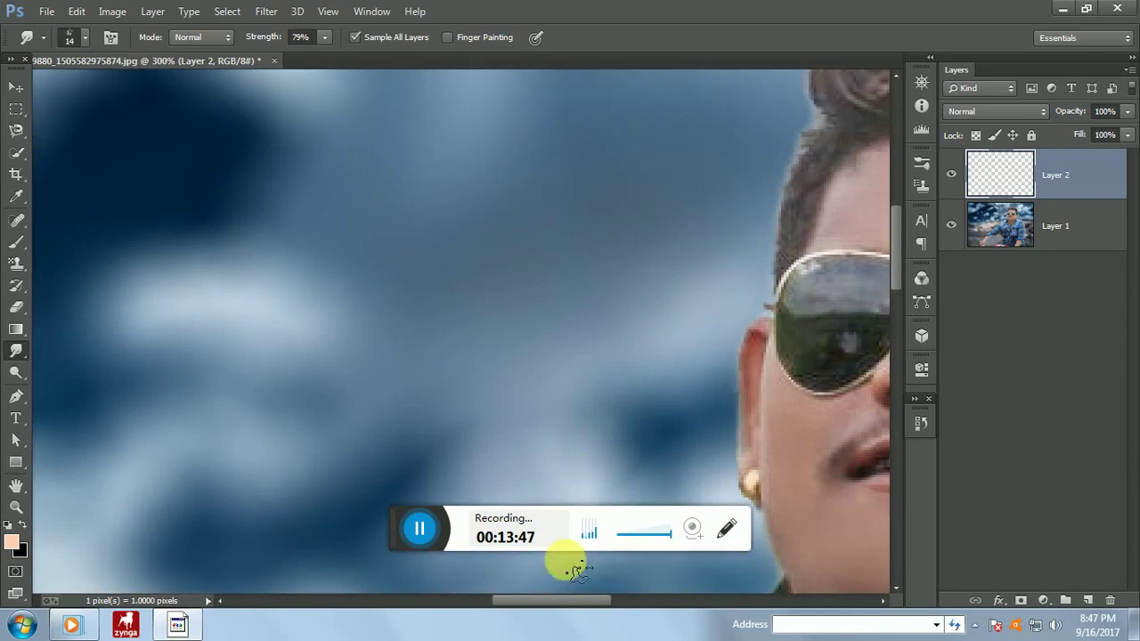
left_click_drag(591, 602, 650, 604)
scroll(623, 260, "up", 2)
scroll(624, 260, "up", 3)
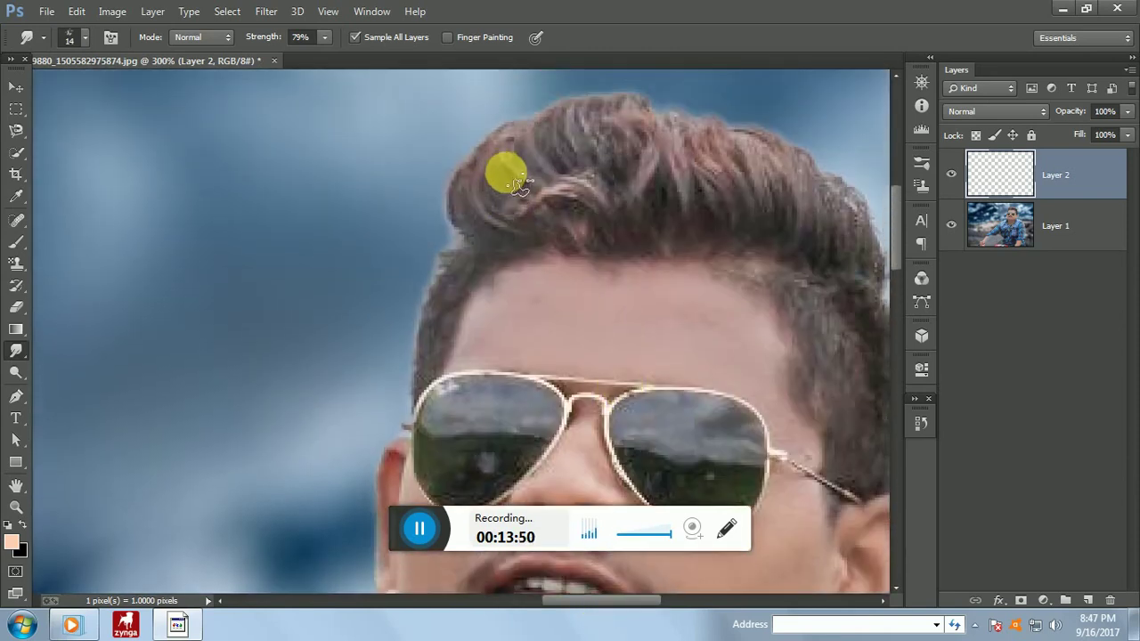
scroll(811, 361, "down", 1)
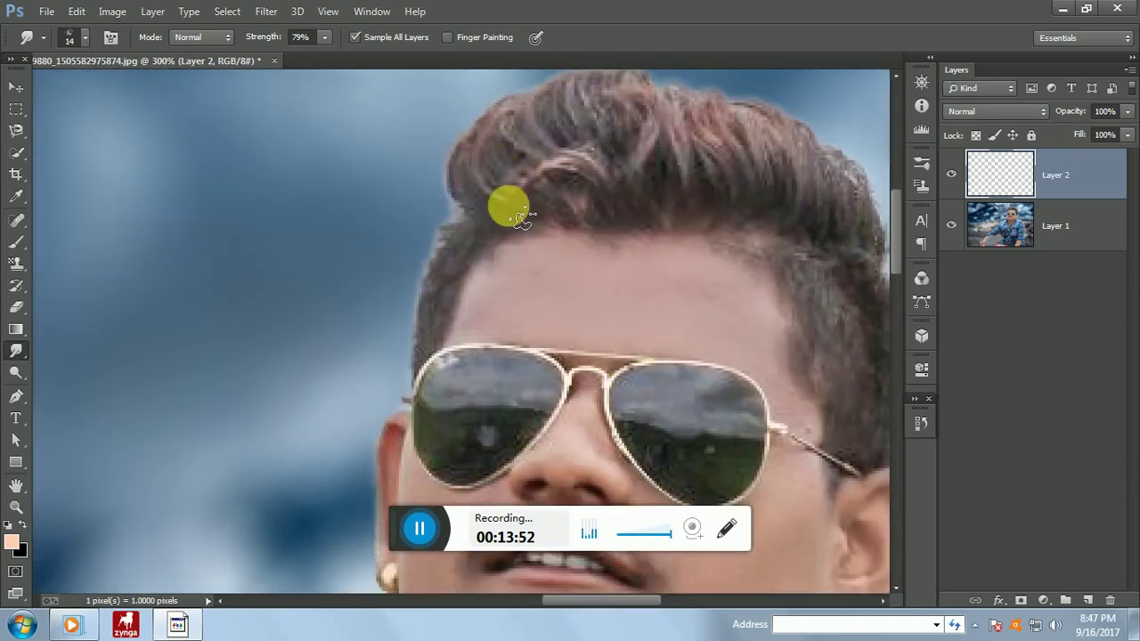
mouse_move(486, 121)
left_mouse_down()
mouse_move(492, 192)
mouse_move(471, 127)
mouse_move(511, 77)
mouse_move(499, 175)
mouse_move(483, 185)
mouse_move(538, 80)
mouse_move(547, 130)
mouse_move(486, 181)
mouse_move(502, 106)
mouse_move(536, 94)
mouse_move(508, 201)
mouse_move(511, 141)
mouse_move(552, 83)
mouse_move(527, 200)
mouse_move(565, 82)
mouse_move(554, 191)
mouse_move(561, 122)
mouse_move(602, 89)
mouse_move(550, 187)
mouse_move(547, 144)
mouse_move(579, 101)
mouse_move(506, 198)
mouse_move(503, 150)
mouse_move(607, 111)
mouse_move(562, 228)
mouse_move(543, 207)
mouse_move(515, 211)
mouse_move(510, 239)
mouse_move(519, 168)
mouse_move(573, 124)
mouse_move(571, 177)
mouse_move(549, 153)
mouse_move(602, 120)
mouse_move(574, 249)
mouse_move(573, 185)
mouse_move(606, 127)
mouse_move(572, 232)
mouse_move(546, 249)
mouse_move(577, 157)
mouse_move(603, 192)
mouse_move(588, 228)
mouse_move(591, 144)
mouse_move(601, 202)
mouse_move(582, 250)
mouse_move(580, 187)
mouse_move(612, 155)
mouse_move(632, 192)
mouse_move(605, 230)
mouse_move(627, 146)
mouse_move(647, 147)
mouse_move(603, 153)
mouse_move(643, 119)
mouse_move(619, 238)
mouse_move(649, 136)
mouse_move(661, 131)
mouse_move(613, 263)
mouse_move(593, 249)
mouse_move(627, 152)
mouse_move(582, 232)
mouse_move(550, 248)
mouse_move(586, 171)
mouse_move(553, 250)
mouse_move(545, 245)
mouse_move(580, 175)
mouse_move(630, 244)
mouse_move(551, 246)
mouse_move(579, 175)
mouse_move(617, 257)
mouse_move(669, 131)
mouse_move(620, 243)
mouse_move(684, 129)
mouse_move(692, 144)
mouse_move(720, 135)
mouse_move(670, 200)
mouse_move(689, 160)
mouse_move(663, 238)
mouse_move(720, 142)
mouse_move(679, 237)
mouse_move(740, 145)
mouse_move(681, 252)
mouse_move(753, 145)
mouse_move(706, 235)
mouse_move(758, 149)
mouse_move(721, 246)
mouse_move(775, 160)
mouse_move(743, 238)
mouse_move(800, 171)
mouse_move(726, 212)
mouse_move(718, 148)
mouse_move(777, 173)
mouse_move(791, 264)
mouse_move(815, 177)
mouse_move(760, 181)
mouse_move(802, 275)
mouse_move(781, 255)
mouse_move(827, 204)
mouse_move(809, 223)
mouse_move(820, 259)
mouse_move(837, 191)
mouse_move(819, 266)
mouse_move(860, 250)
mouse_move(865, 204)
mouse_move(840, 275)
mouse_move(875, 237)
mouse_move(830, 261)
left_mouse_up()
scroll(579, 196, "up", 1)
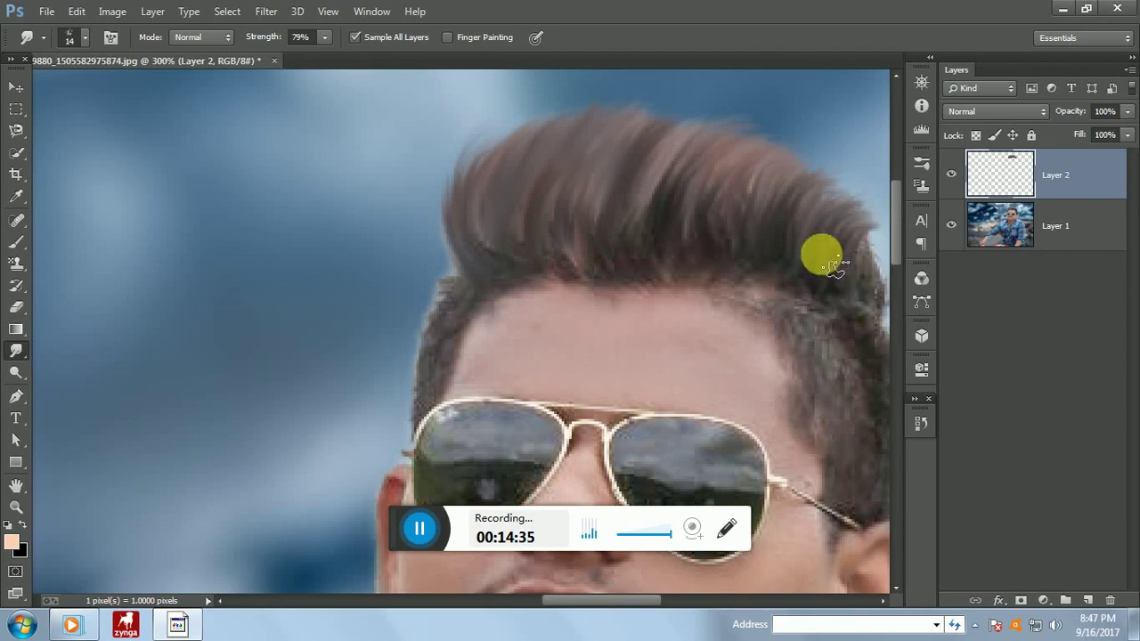
Step: Smudge the hair at the man's front temple outward and smooth the hairline along his forehead
scroll(833, 266, "down", 2)
mouse_move(465, 234)
left_mouse_down()
mouse_move(441, 175)
mouse_move(471, 242)
mouse_move(449, 156)
mouse_move(482, 237)
mouse_move(433, 152)
mouse_move(471, 236)
mouse_move(486, 233)
mouse_move(454, 167)
mouse_move(478, 136)
mouse_move(499, 168)
mouse_move(475, 235)
mouse_move(433, 194)
mouse_move(431, 152)
mouse_move(469, 229)
mouse_move(424, 139)
mouse_move(457, 172)
mouse_move(459, 243)
mouse_move(423, 157)
mouse_move(445, 146)
mouse_move(501, 200)
mouse_move(489, 167)
left_mouse_up()
scroll(484, 164, "down", 1)
scroll(489, 167, "down", 2)
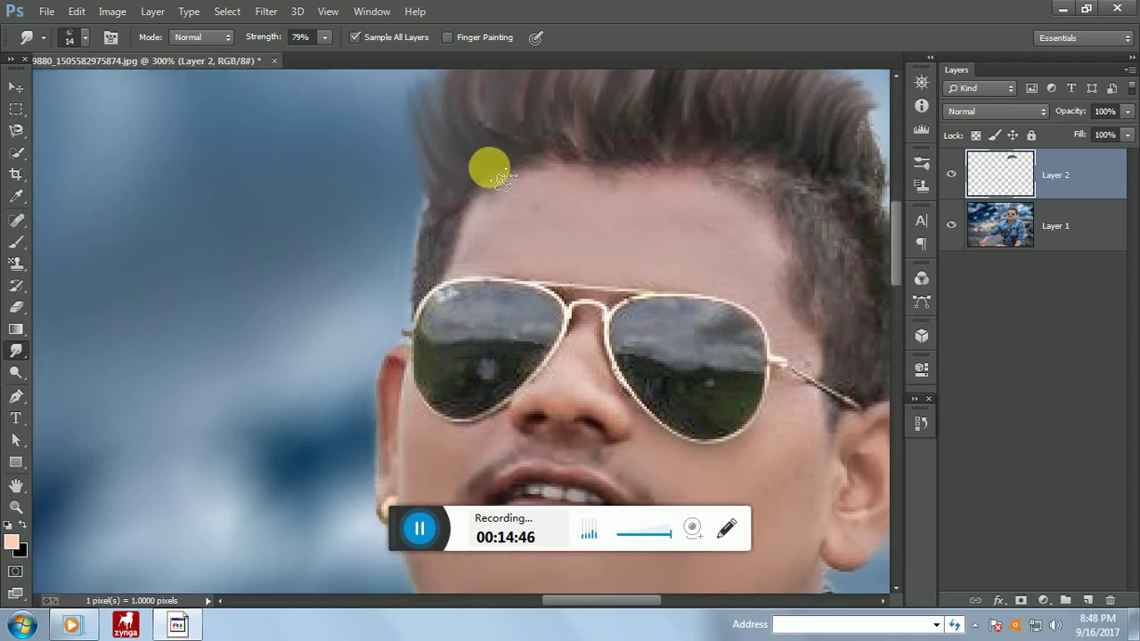
scroll(488, 151, "down", 2)
scroll(481, 133, "up", 2)
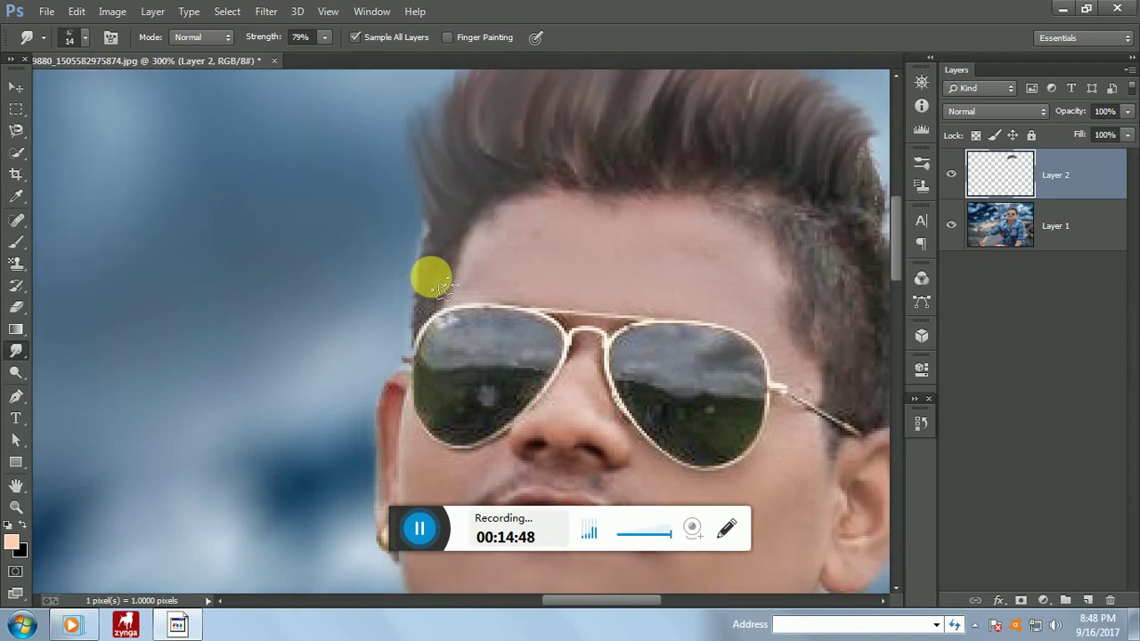
mouse_move(442, 286)
left_mouse_down()
mouse_move(449, 244)
mouse_move(431, 321)
mouse_move(457, 265)
mouse_move(444, 314)
mouse_move(463, 330)
left_mouse_up()
scroll(490, 285, "up", 1)
mouse_move(517, 241)
left_mouse_down()
mouse_move(707, 203)
mouse_move(720, 206)
mouse_move(699, 212)
mouse_move(776, 219)
mouse_move(766, 211)
mouse_move(728, 246)
left_mouse_up()
Step: Smudge the hair at the back of the head and above the visible ear into smooth strands
key("ctrl+minus")
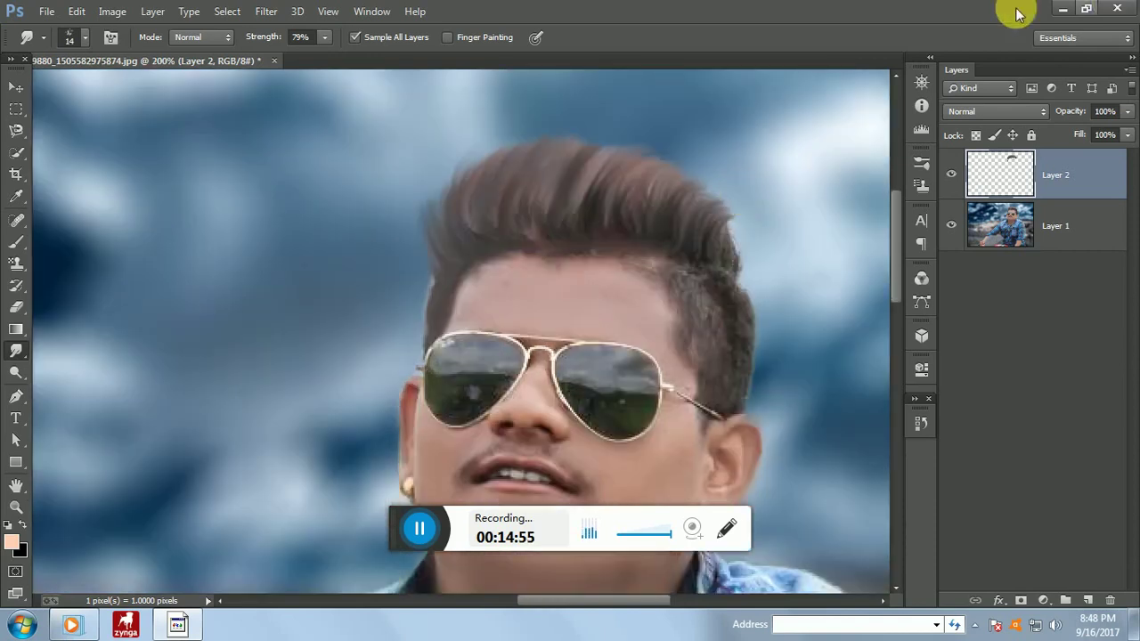
mouse_move(730, 271)
left_mouse_down()
mouse_move(728, 241)
mouse_move(745, 214)
mouse_move(734, 276)
mouse_move(763, 216)
mouse_move(734, 252)
mouse_move(746, 215)
mouse_move(735, 281)
mouse_move(744, 238)
mouse_move(728, 203)
mouse_move(731, 254)
mouse_move(711, 198)
mouse_move(731, 228)
mouse_move(741, 217)
mouse_move(700, 236)
mouse_move(715, 181)
mouse_move(714, 228)
mouse_move(710, 189)
mouse_move(715, 224)
mouse_move(763, 243)
mouse_move(769, 266)
mouse_move(721, 253)
mouse_move(746, 283)
mouse_move(745, 264)
mouse_move(749, 333)
mouse_move(717, 250)
mouse_move(728, 304)
mouse_move(703, 249)
mouse_move(712, 290)
mouse_move(698, 260)
left_mouse_up()
scroll(772, 270, "down", 1)
left_click_drag(714, 336, 708, 326)
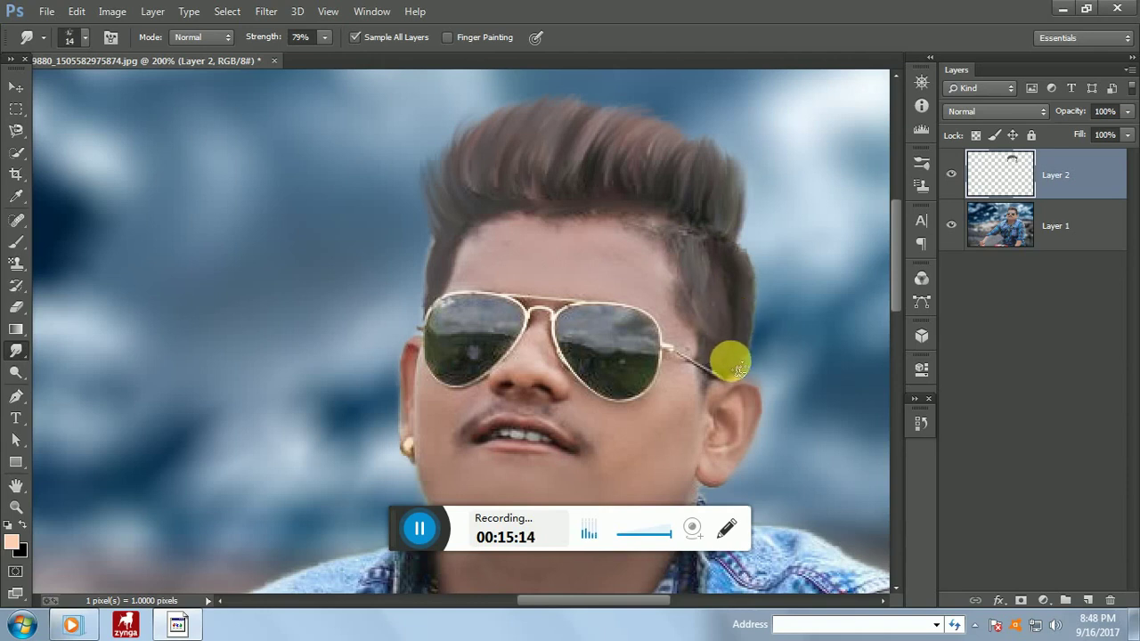
Step: Merge Layer 1 and Layer 2 into a single layer
key("ctrl+minus")
key("ctrl+minus")
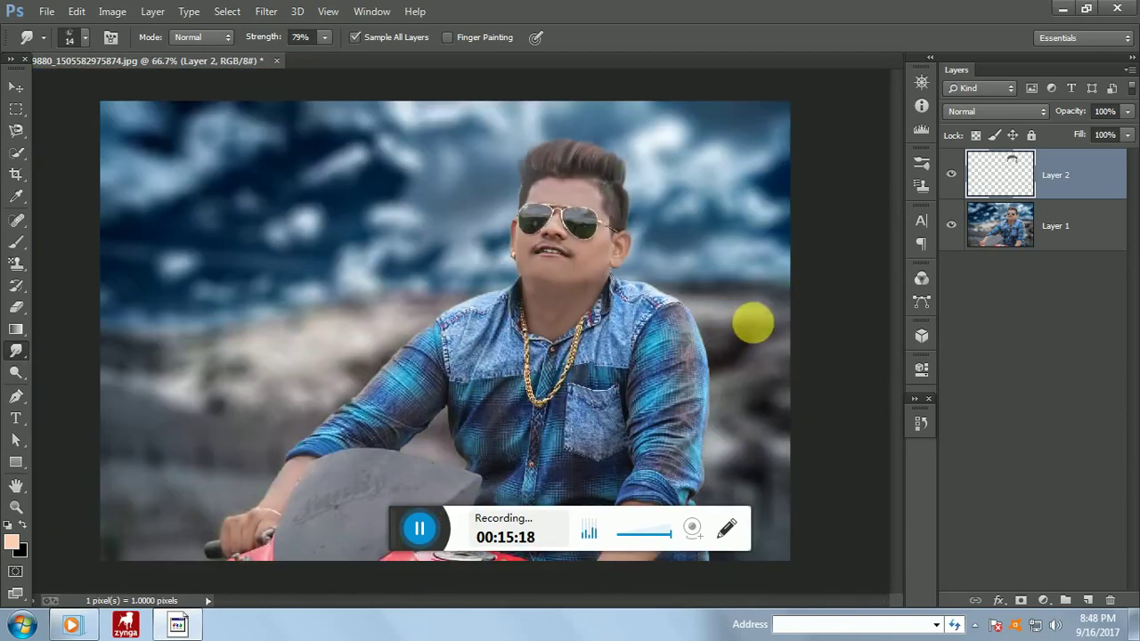
left_click(1100, 242, "shift")
right_click(1098, 238)
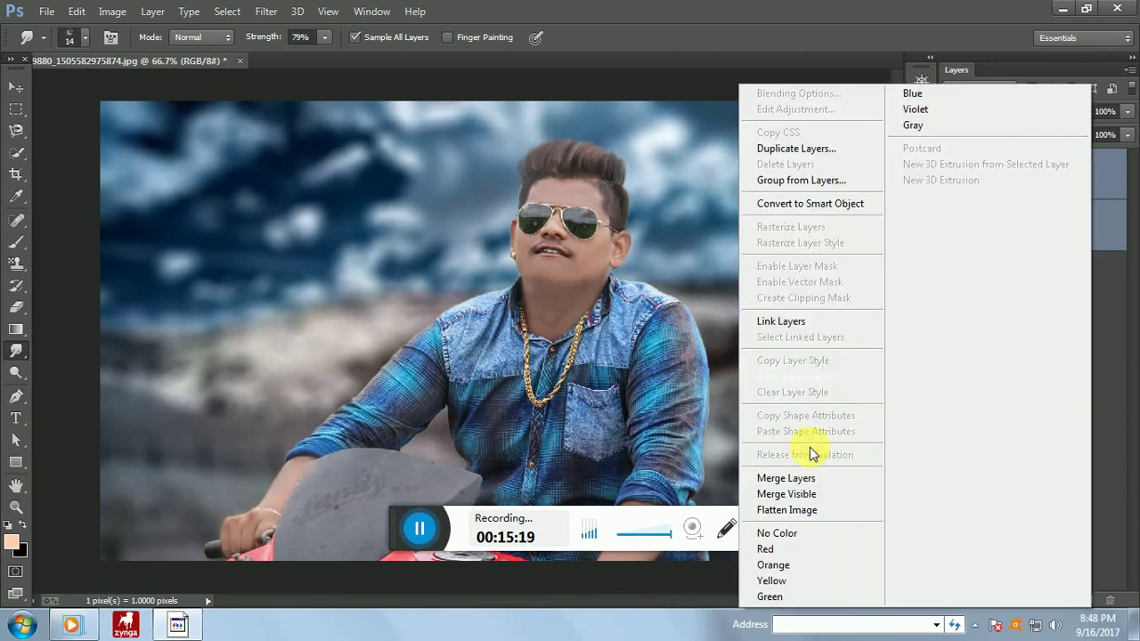
left_click(807, 476)
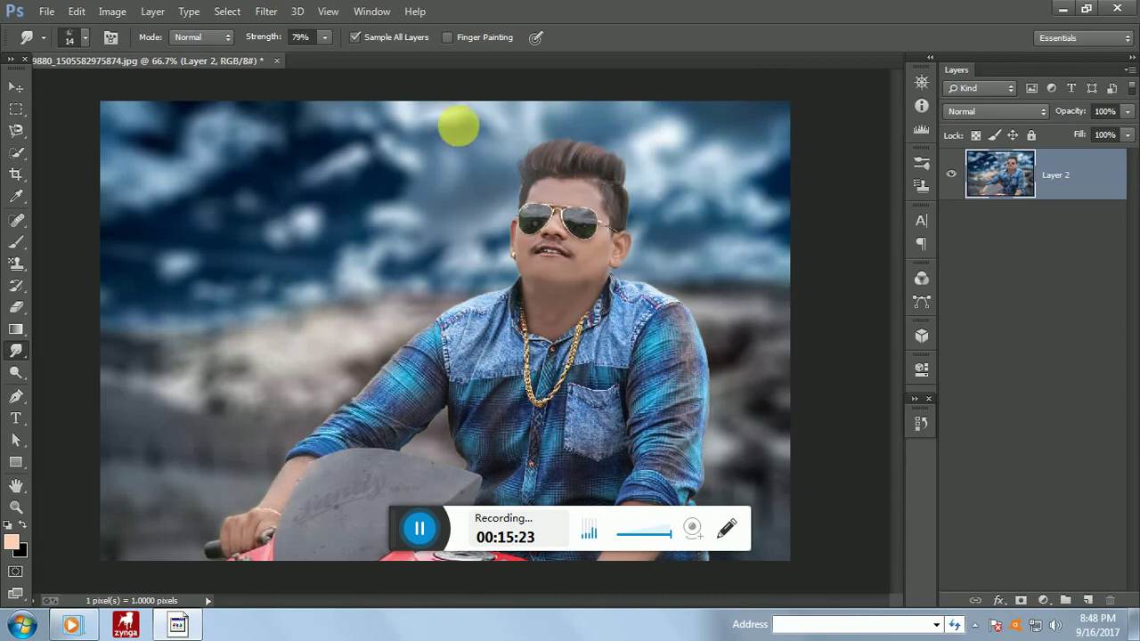
Step: In the Camera Raw Filter, set Exposure -0.45, Contrast -3, Highlights -100, Shadows +52, Blacks +8 and Clarity -3
left_click(265, 11)
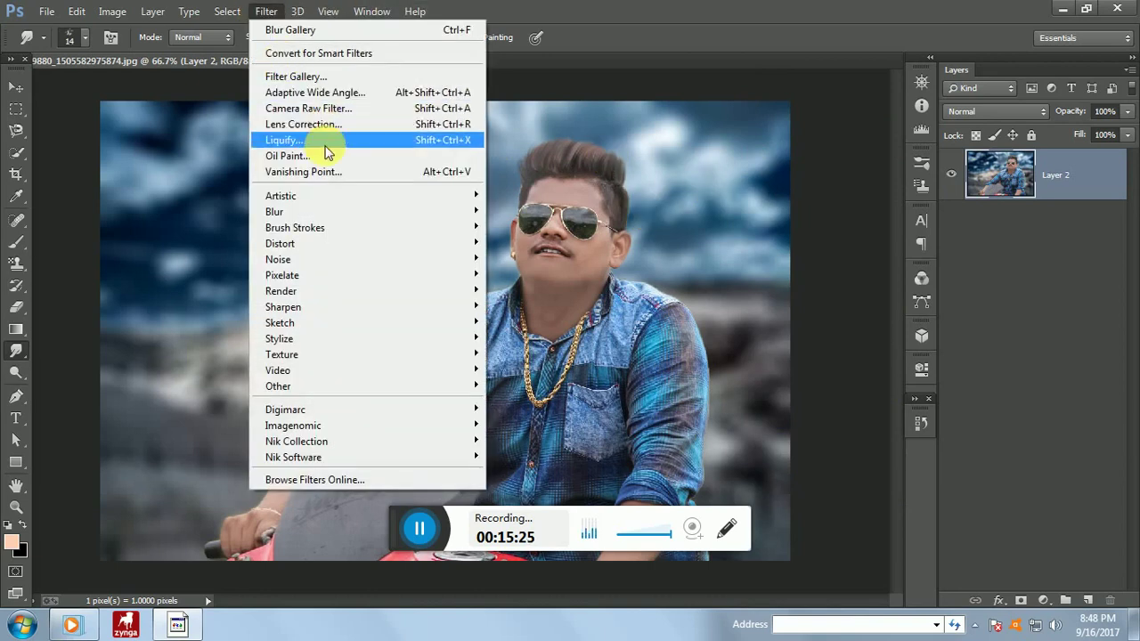
left_click(305, 107)
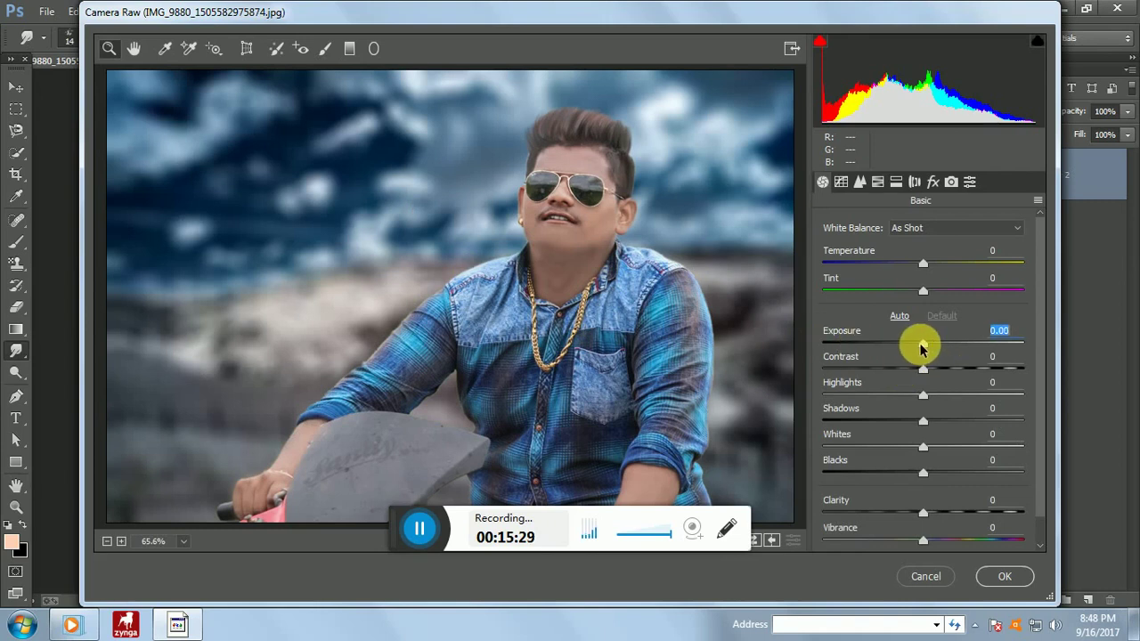
mouse_move(895, 346)
left_mouse_down()
mouse_move(942, 372)
mouse_move(913, 364)
mouse_move(916, 350)
left_mouse_up()
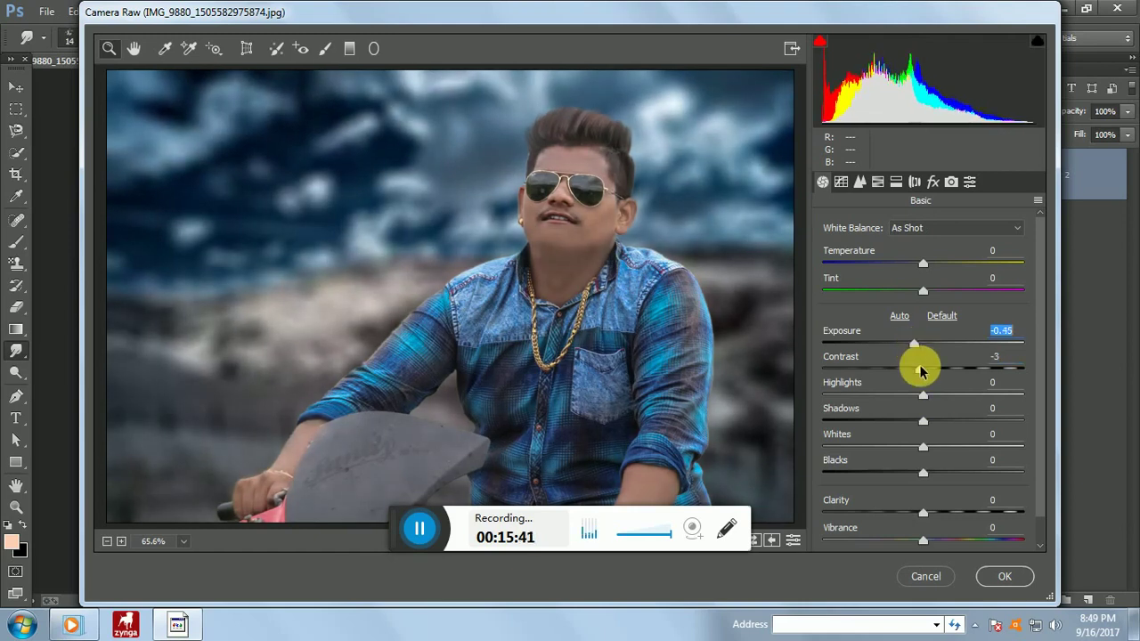
left_click_drag(923, 397, 802, 389)
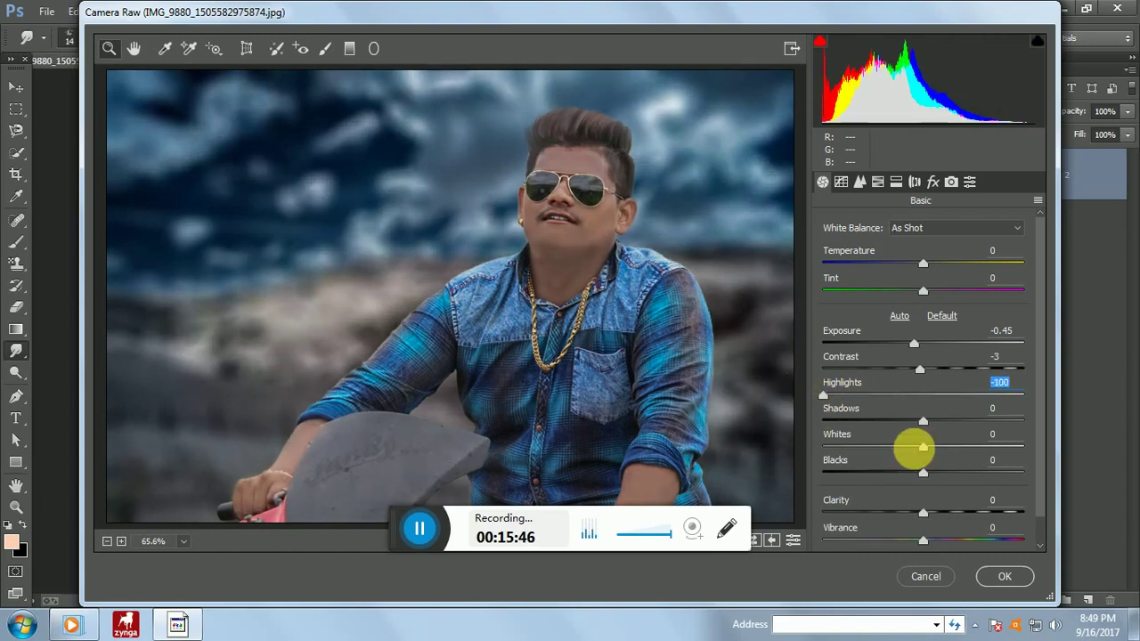
left_click_drag(926, 419, 974, 415)
mouse_move(924, 472)
left_mouse_down()
mouse_move(960, 477)
mouse_move(919, 473)
mouse_move(930, 474)
left_mouse_up()
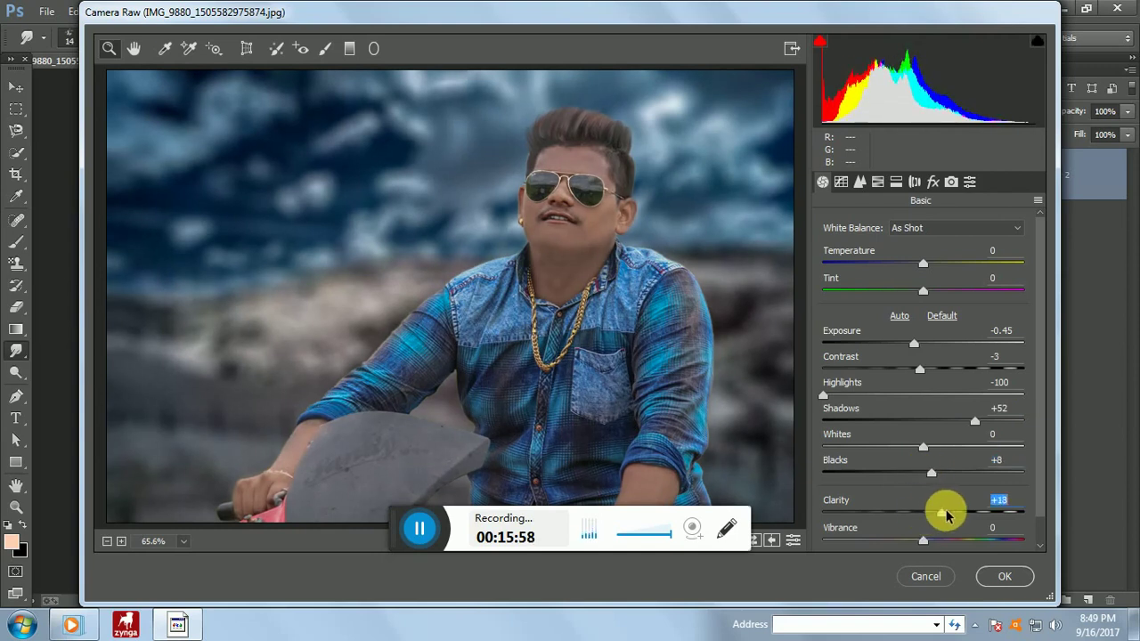
left_click_drag(947, 515, 957, 515)
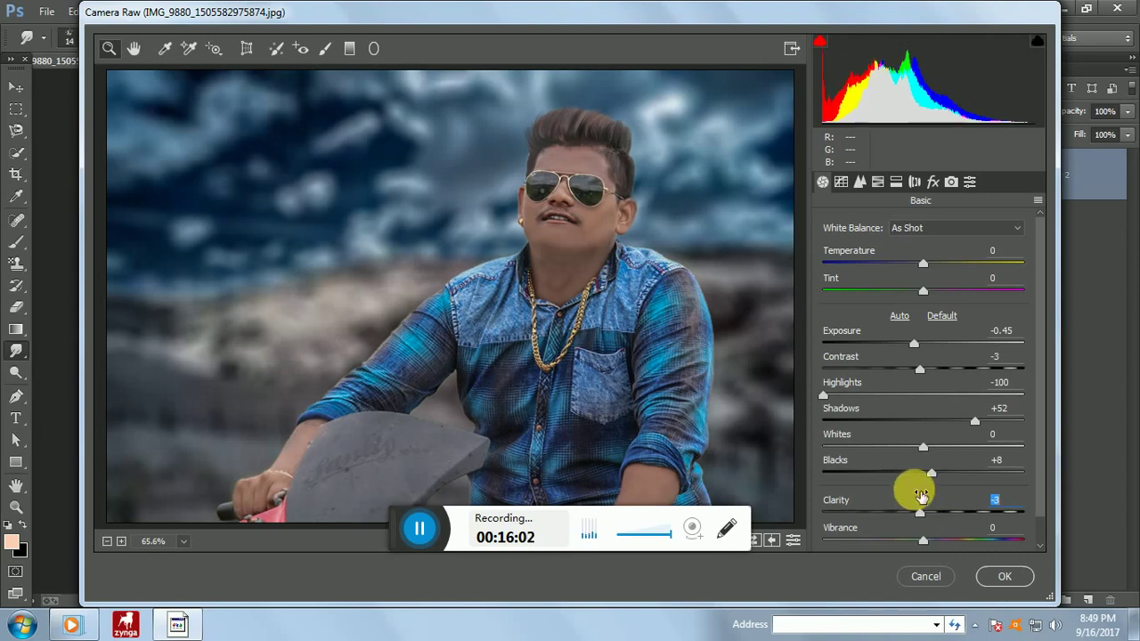
Step: Set the Oranges saturation to about -48 and the Oranges luminance to +38, and apply the Camera Raw adjustments
left_click(878, 181)
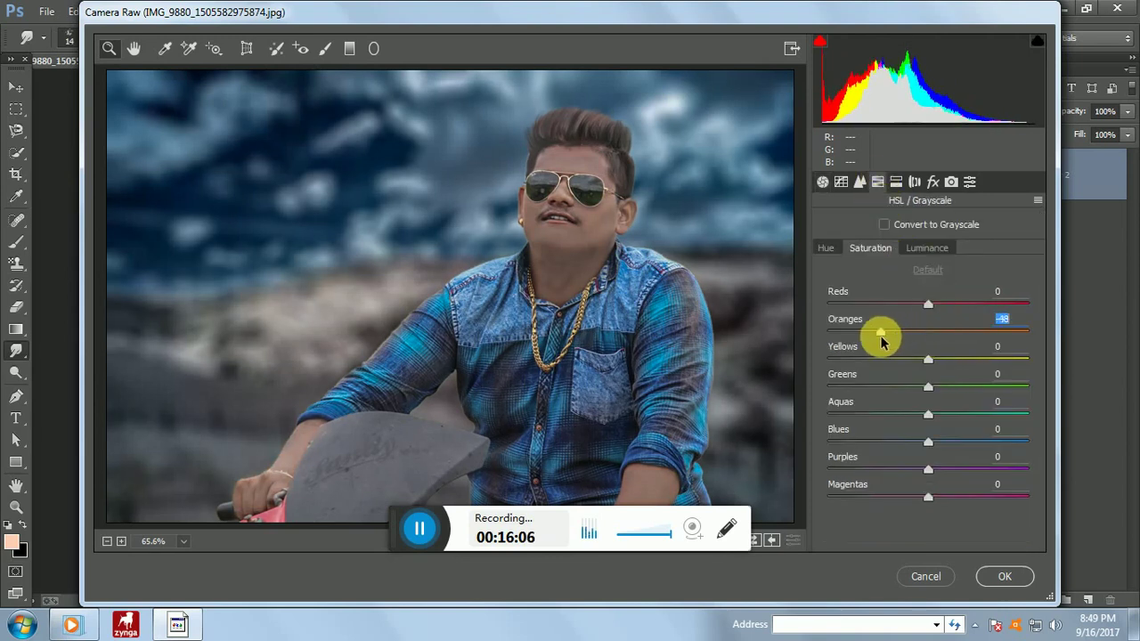
left_click(927, 248)
left_click_drag(933, 337, 989, 331)
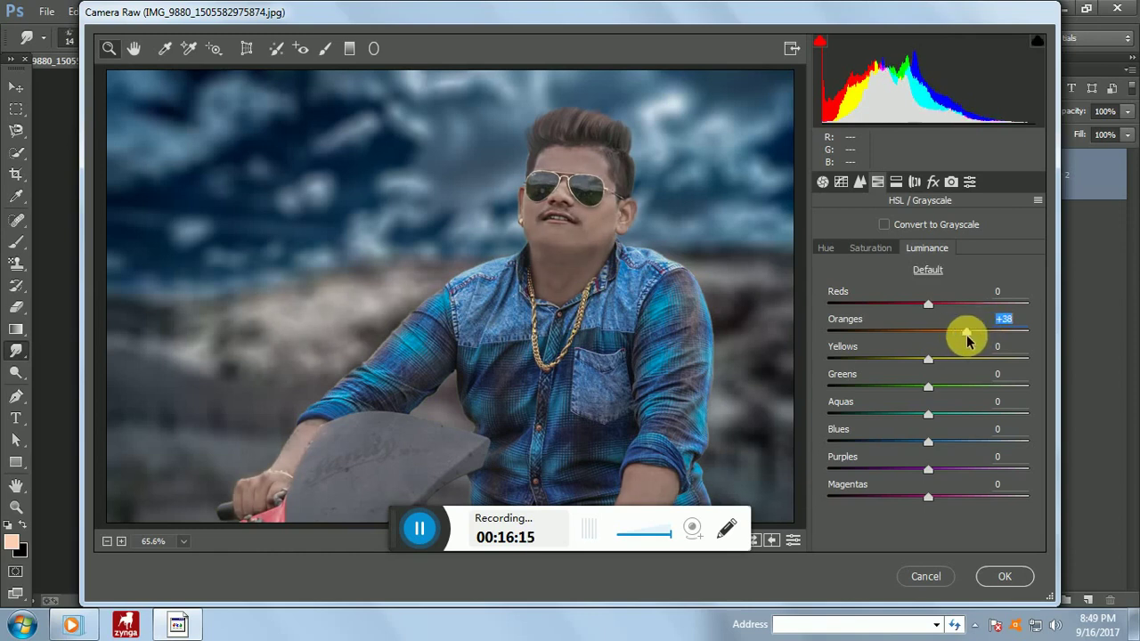
left_click(1005, 577)
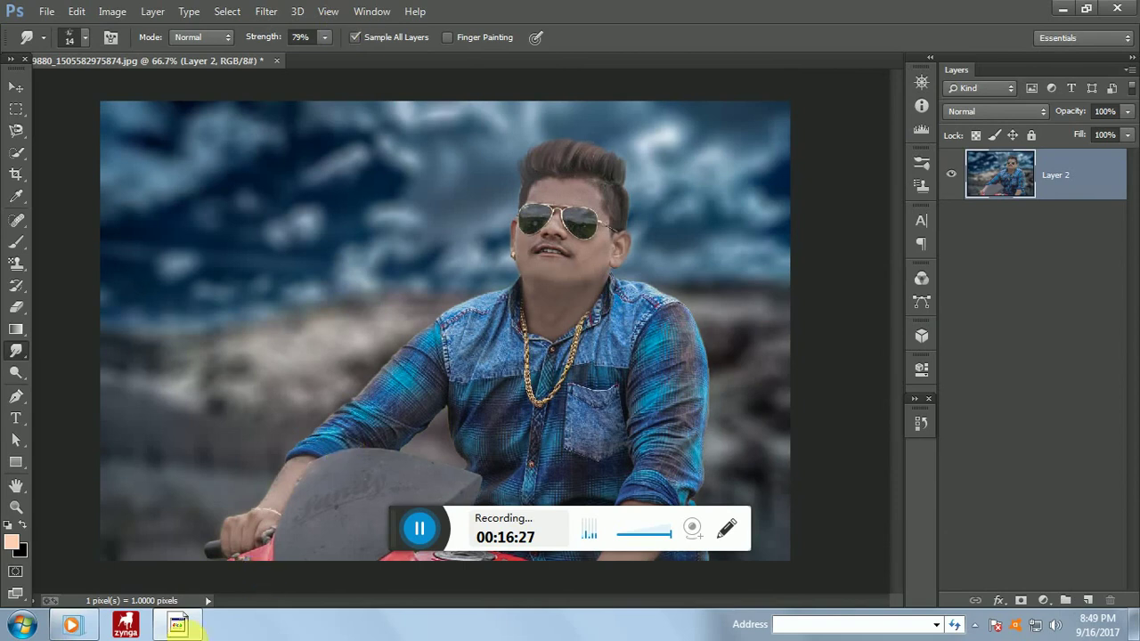
left_click(417, 533)
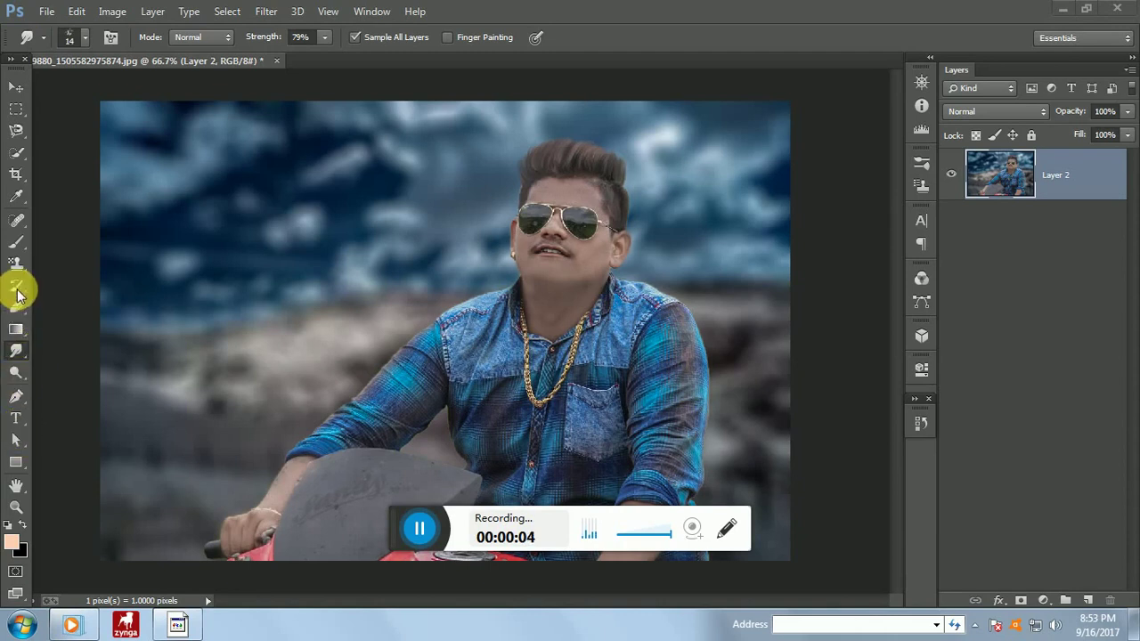
Step: Set up the Brush tool with a soft round tip of 507 px at 0% hardness
left_click(25, 245)
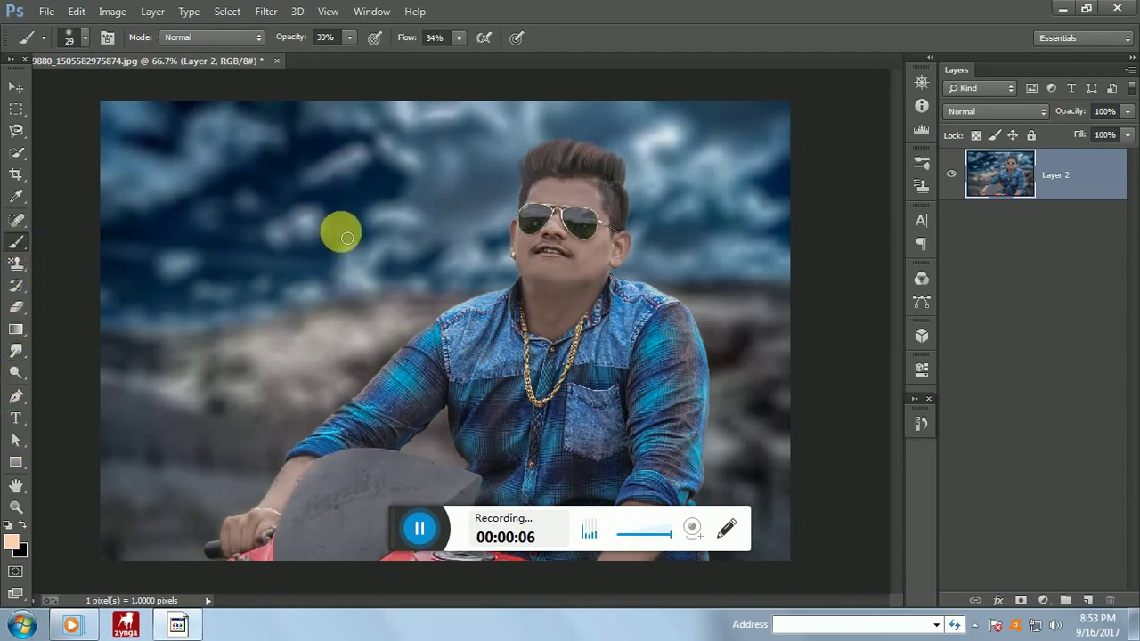
left_click(85, 37)
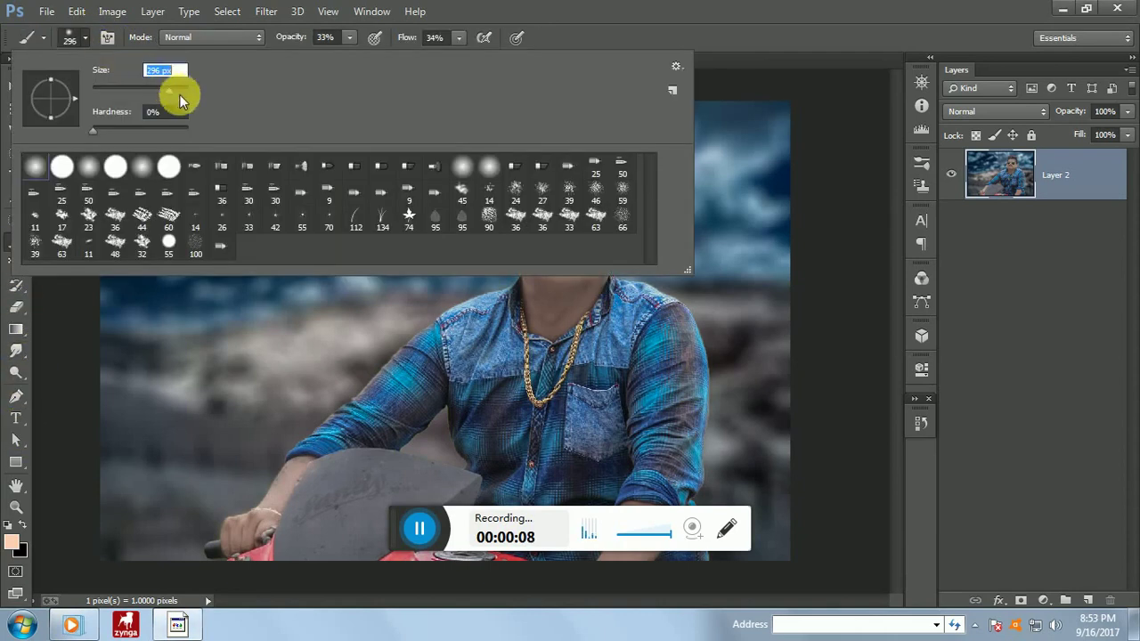
left_click(183, 89)
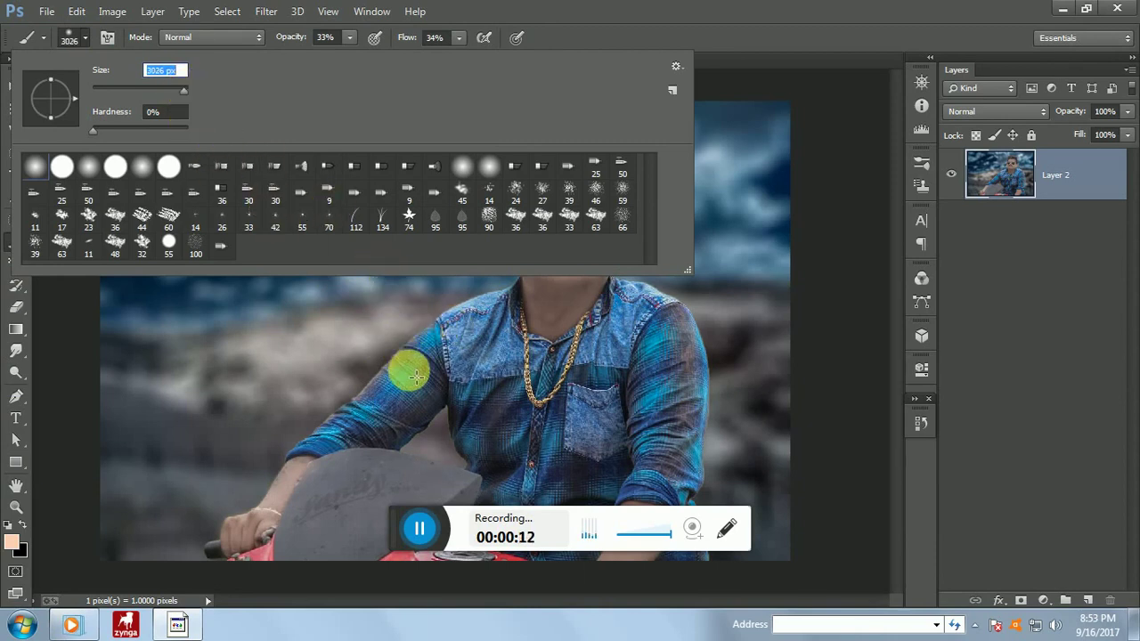
left_click_drag(182, 88, 180, 90)
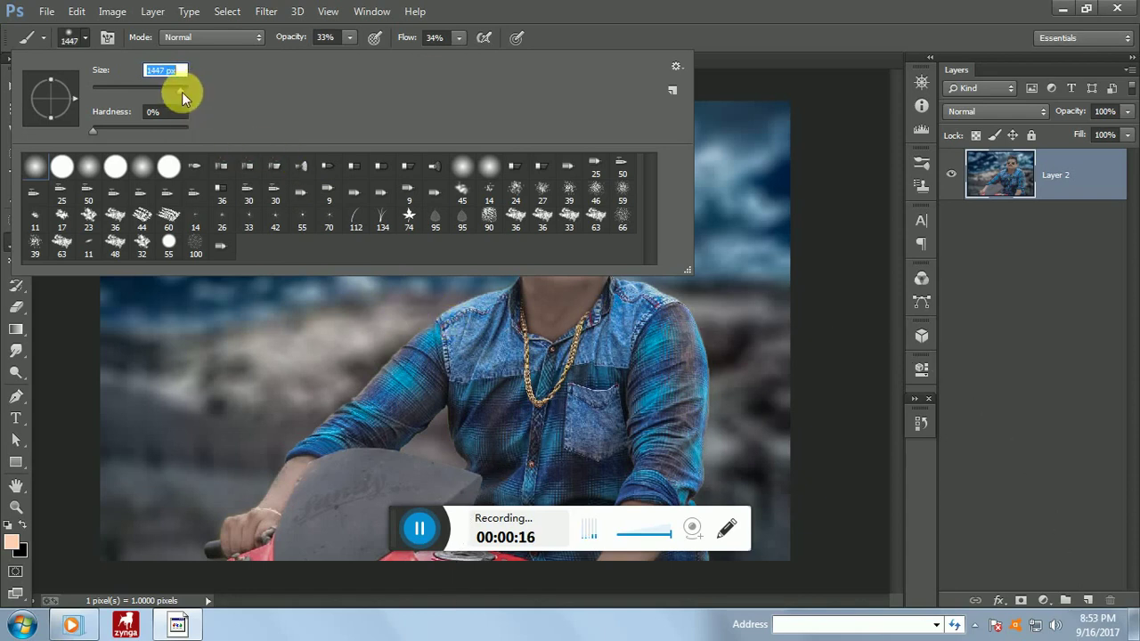
left_click_drag(177, 100, 176, 98)
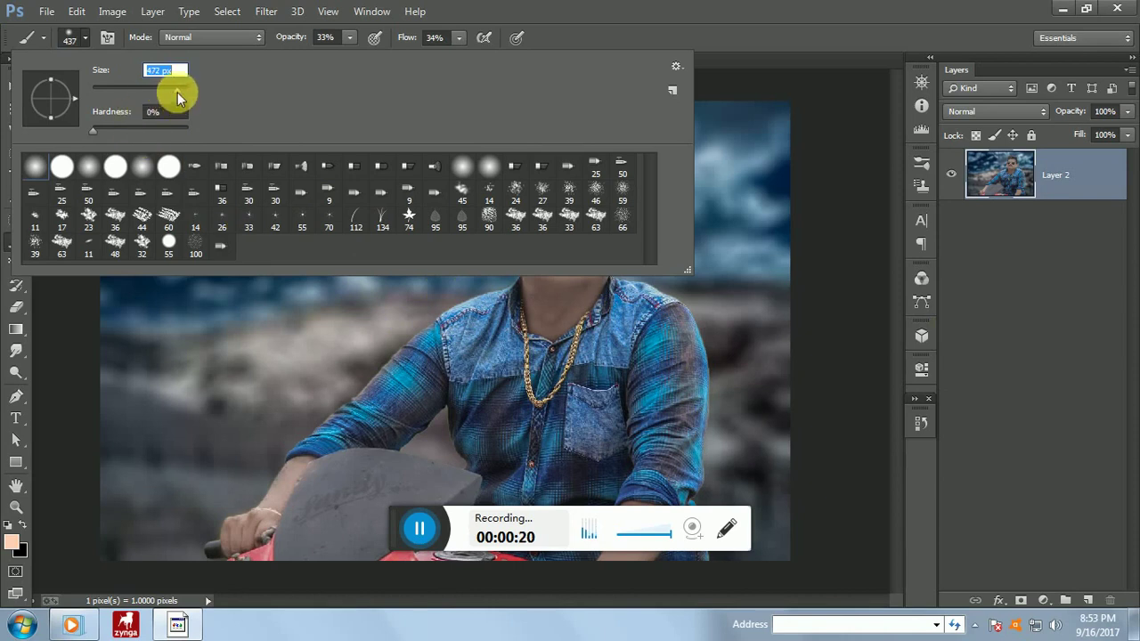
left_click_drag(180, 96, 180, 94)
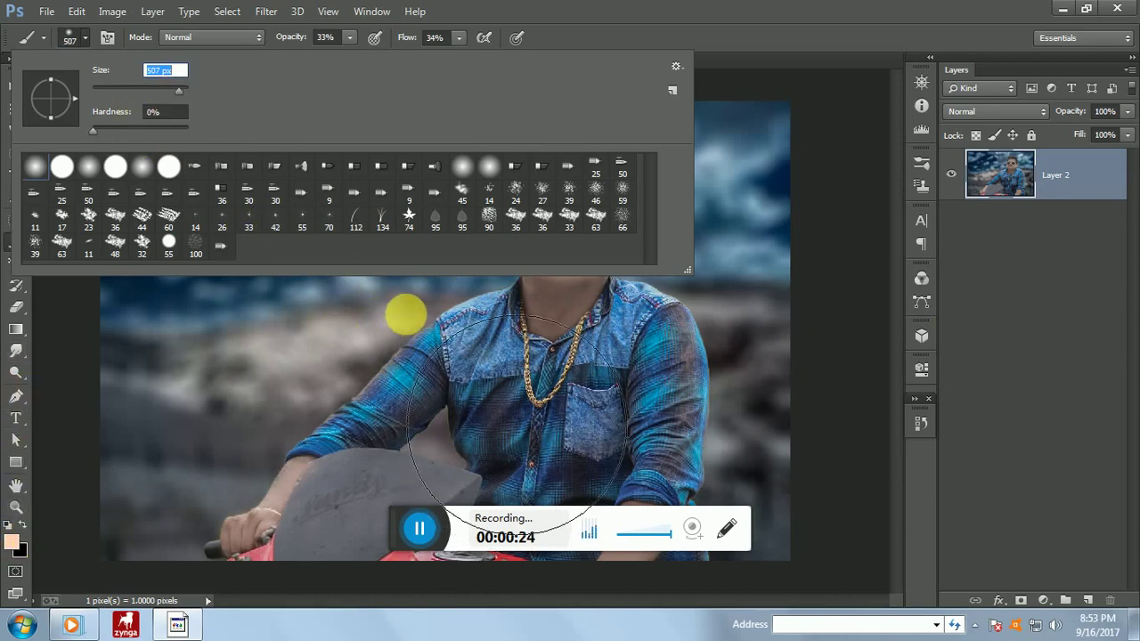
left_click(1086, 595)
left_click(1086, 594)
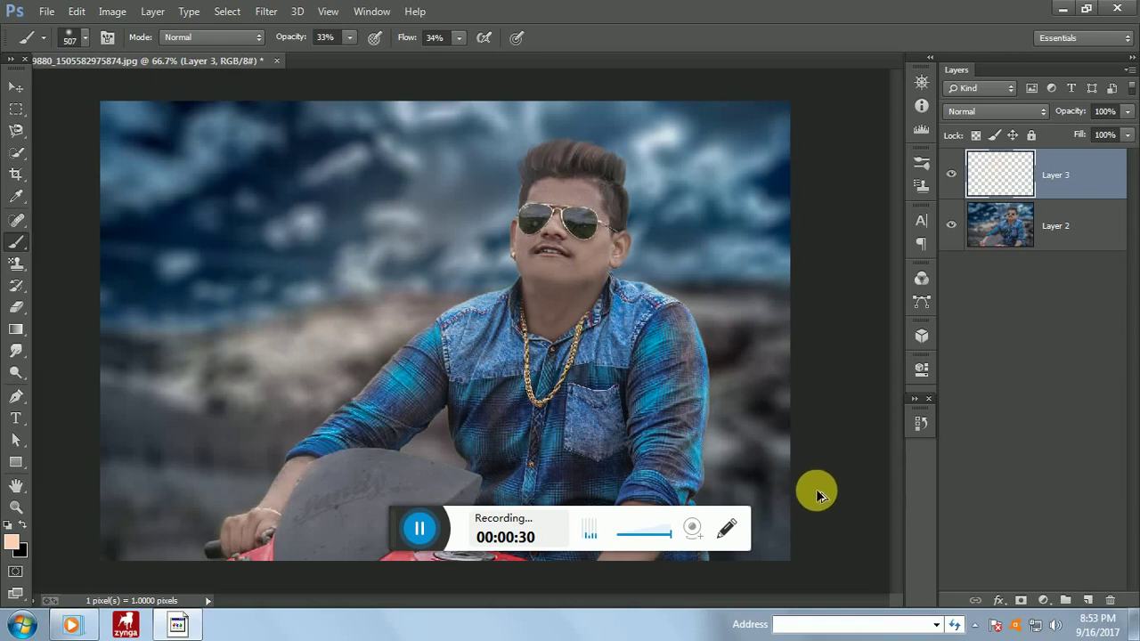
key("Delete")
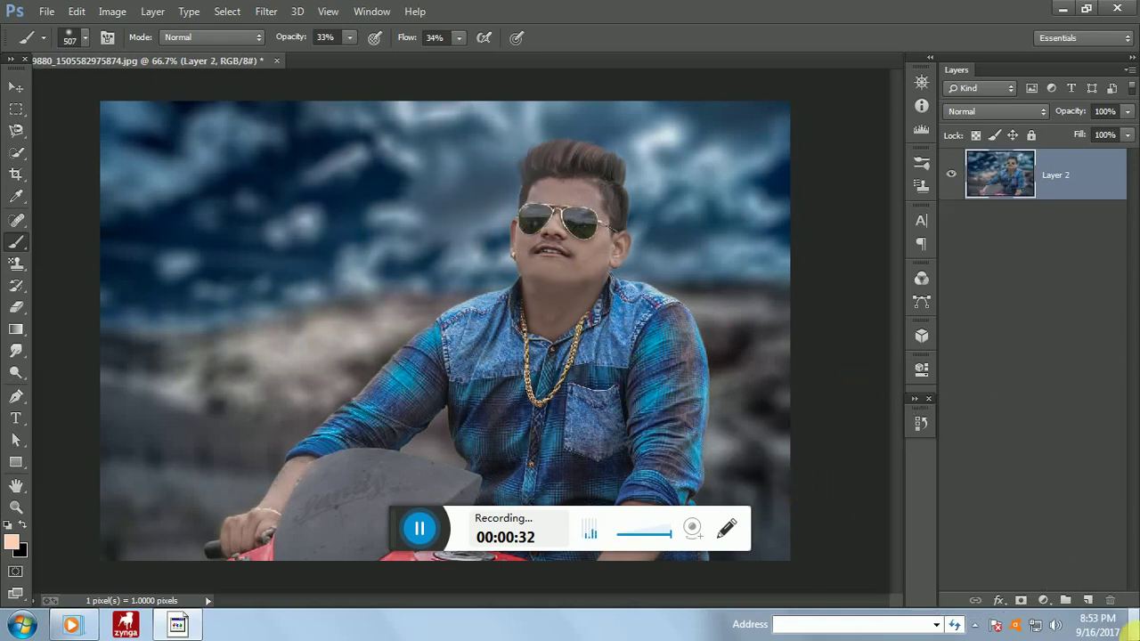
Step: Create a new empty layer group above Layer 2
left_click(1068, 602)
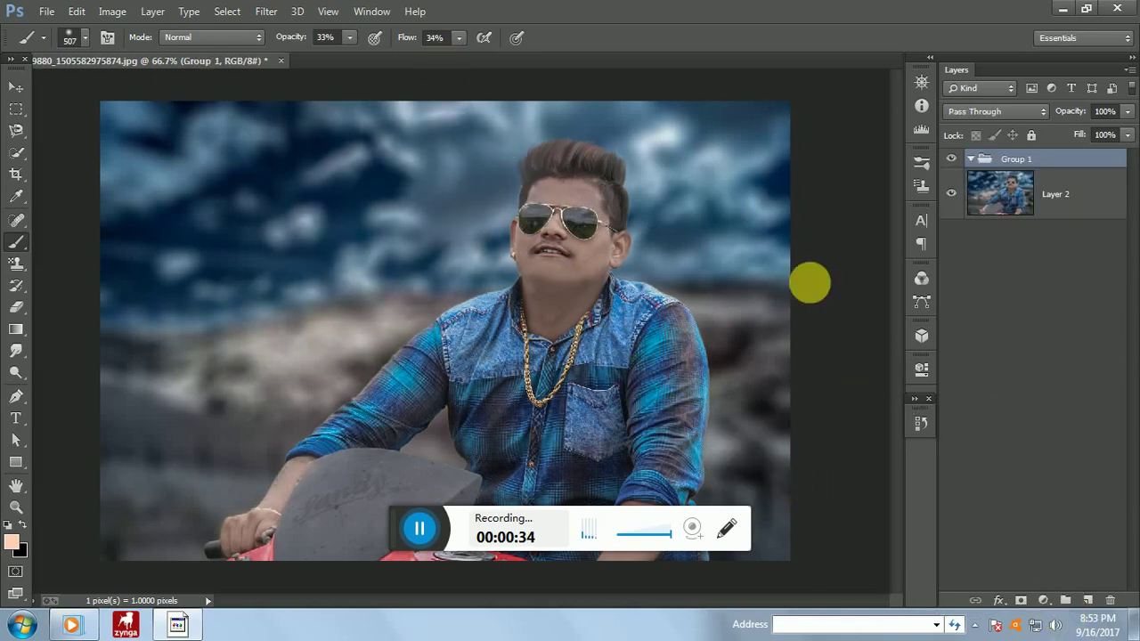
Step: Replace the new group with an empty layer above Layer 2, and set the brush opacity and flow to 100%
key("ctrl+z")
left_click(1088, 600)
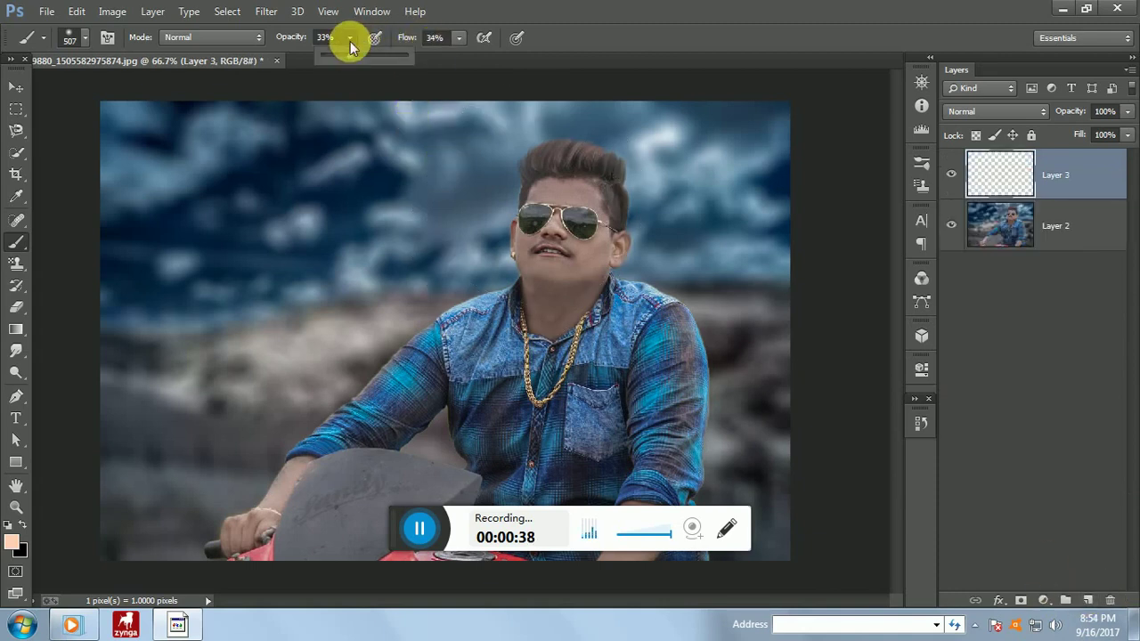
left_click(458, 37)
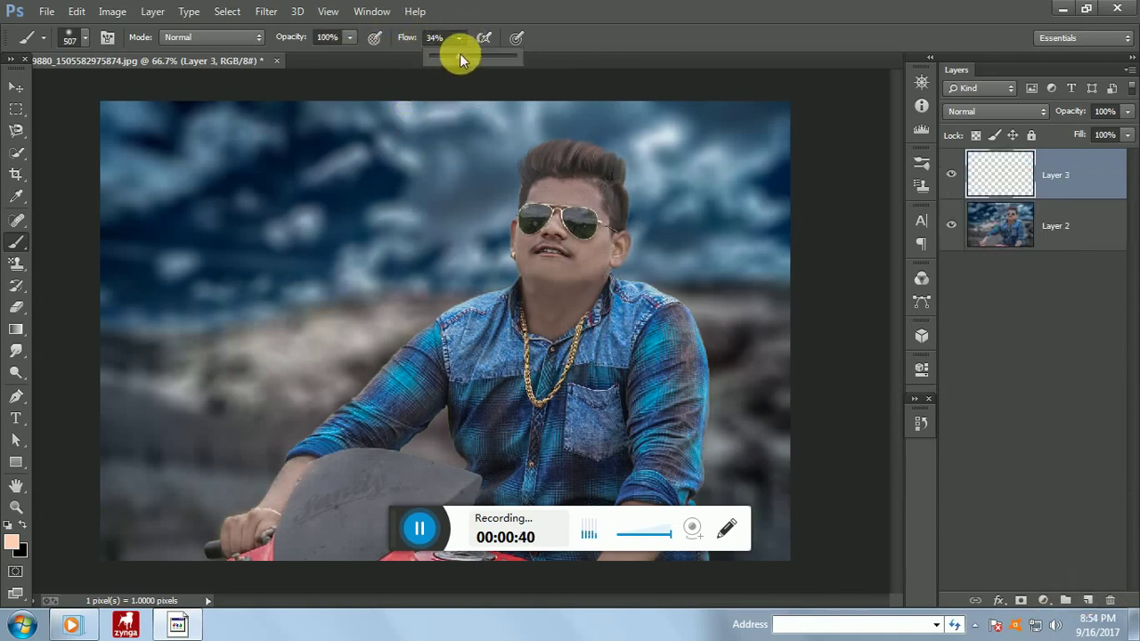
Step: Try a peach dab in the sky, undo it, and set the foreground color to near-white fbfafa
left_click(400, 258)
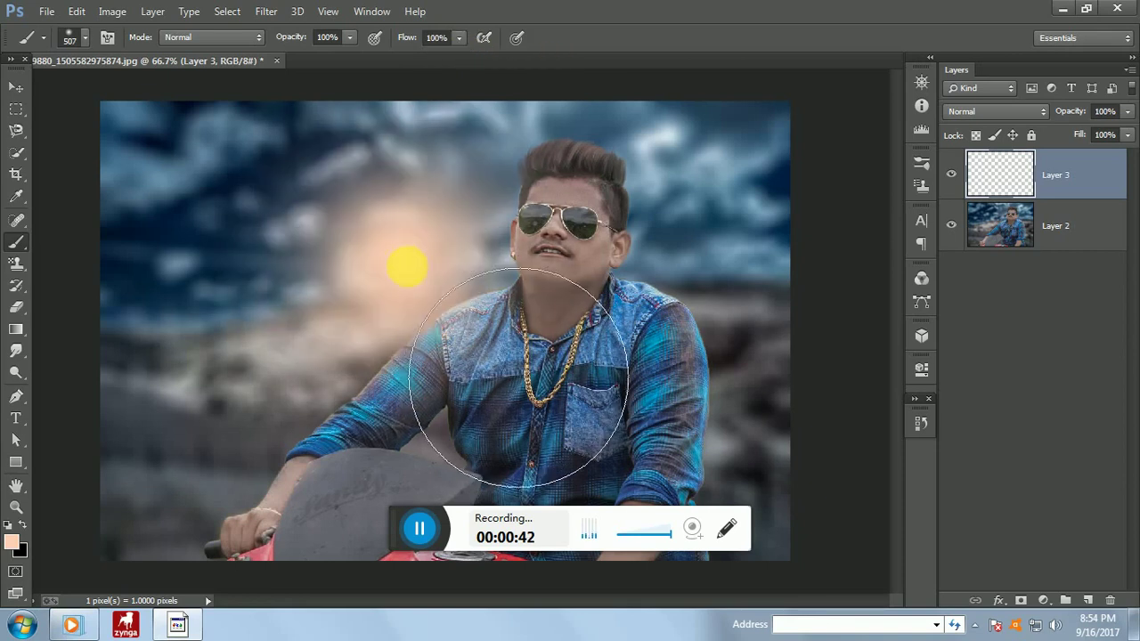
key("ctrl+z")
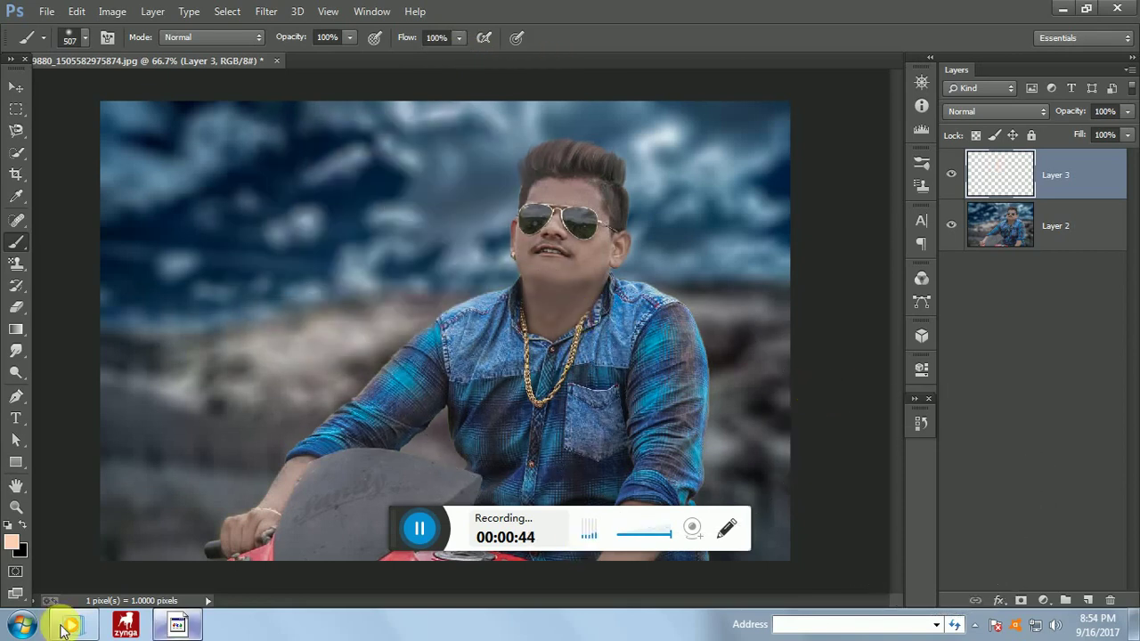
left_click(11, 542)
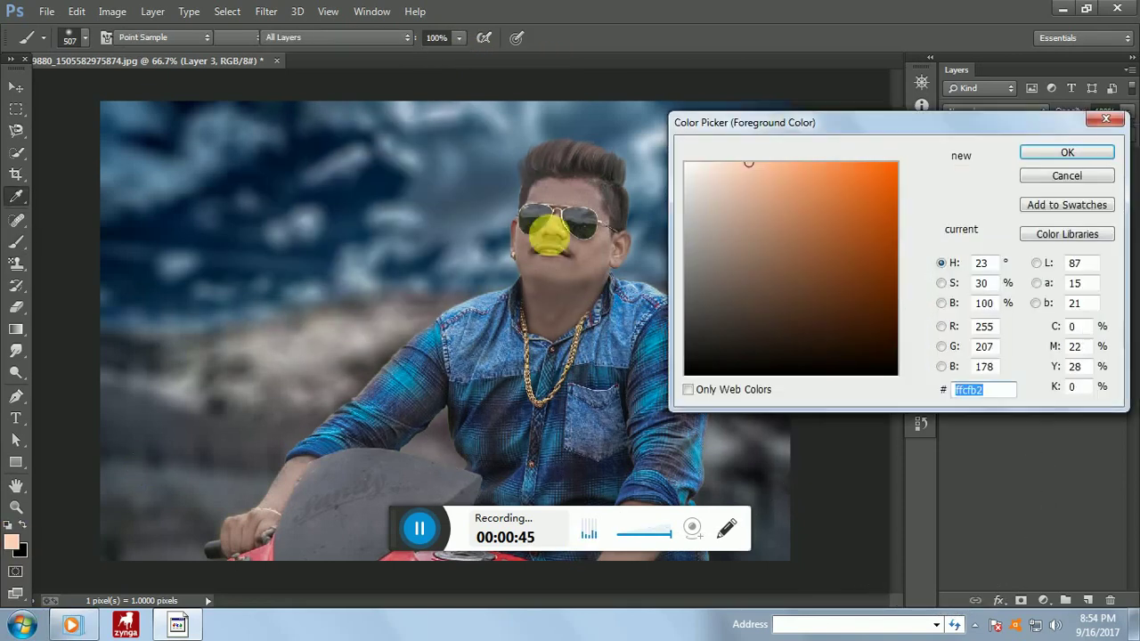
left_click(695, 171)
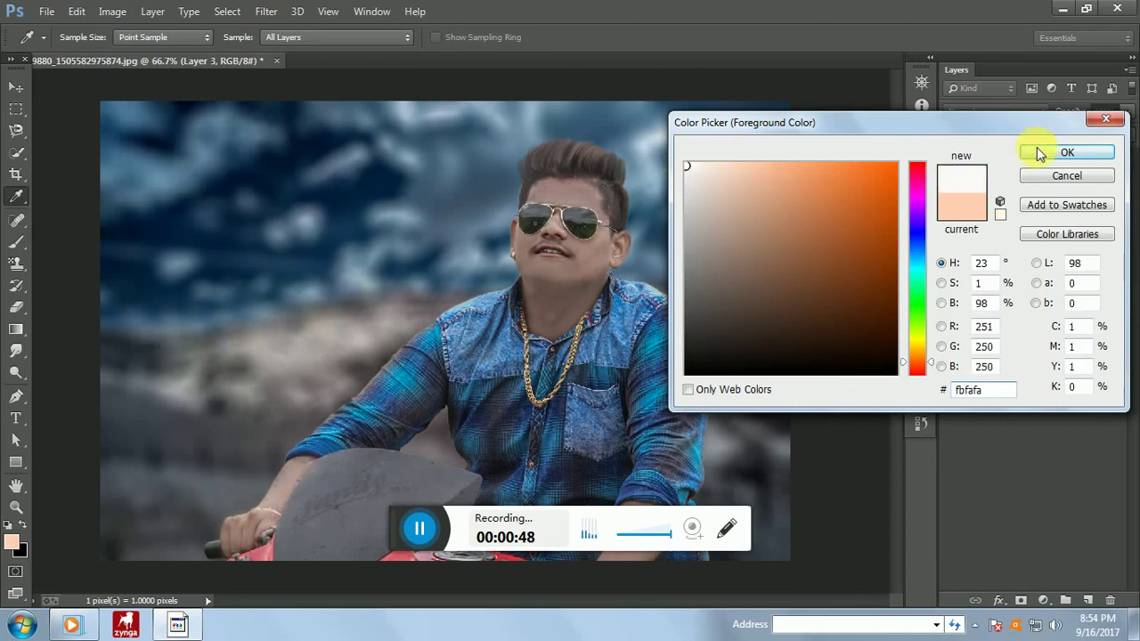
left_click(1065, 153)
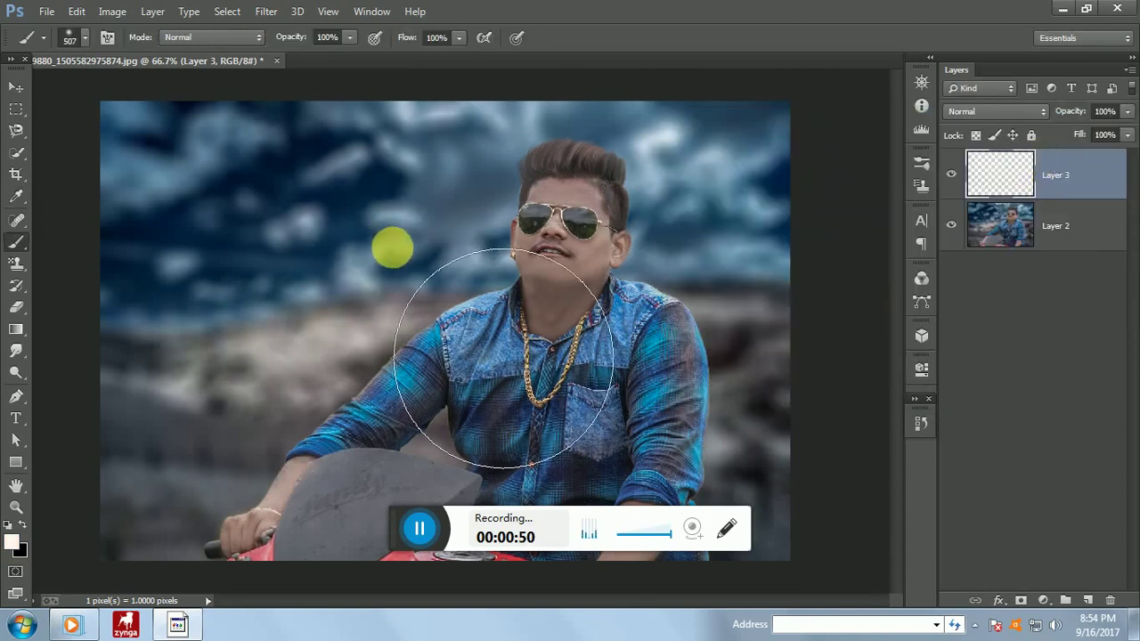
Step: Paint a soft white glow in the sky beside the man's head, and set its layer to 78% fill and 84% opacity
left_click(390, 229)
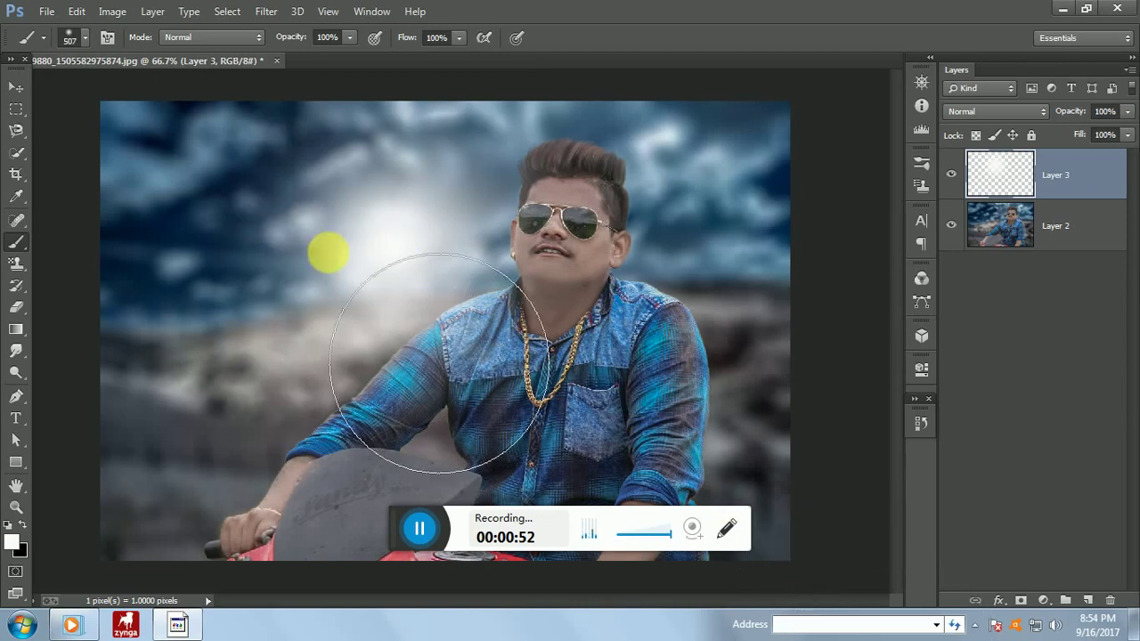
key("ctrl+z")
left_click(355, 254)
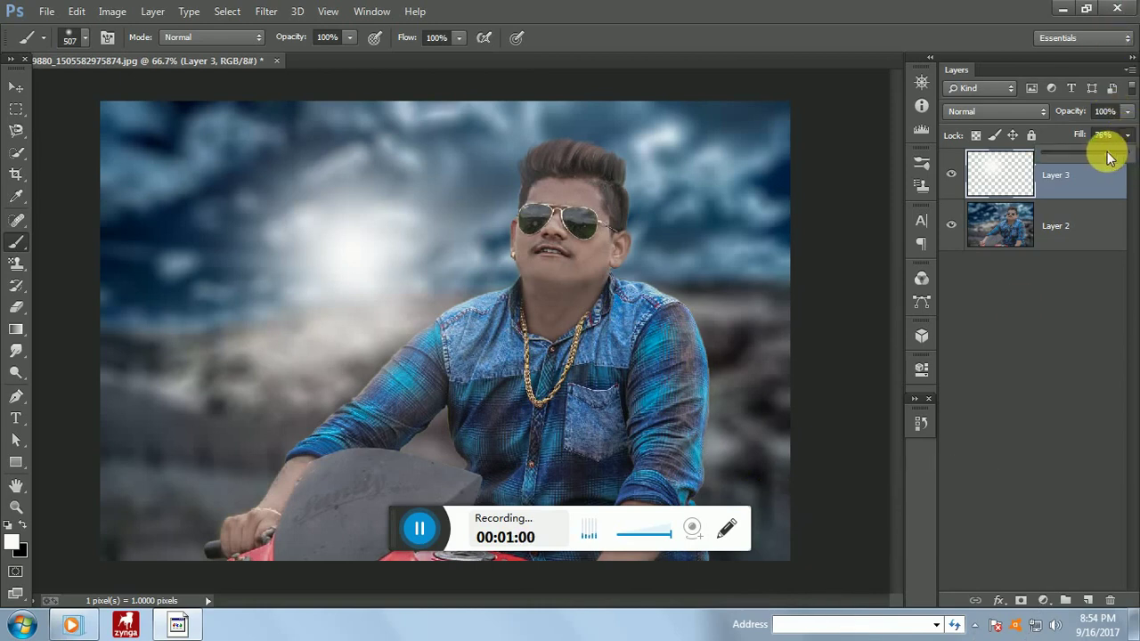
left_click_drag(1110, 158, 1113, 155)
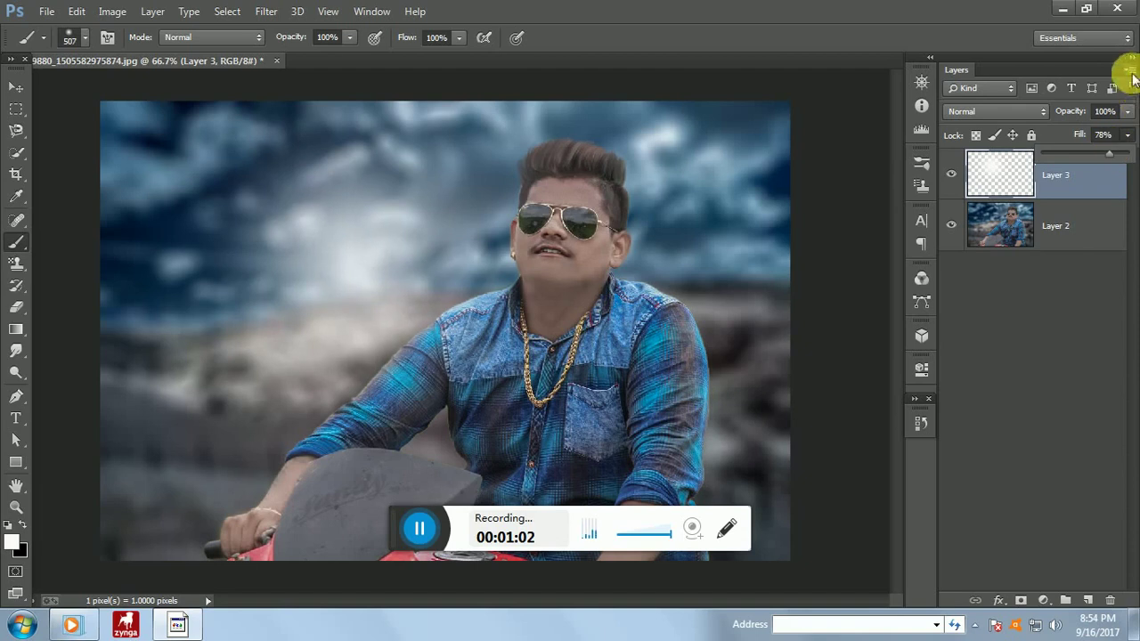
left_click(1128, 114)
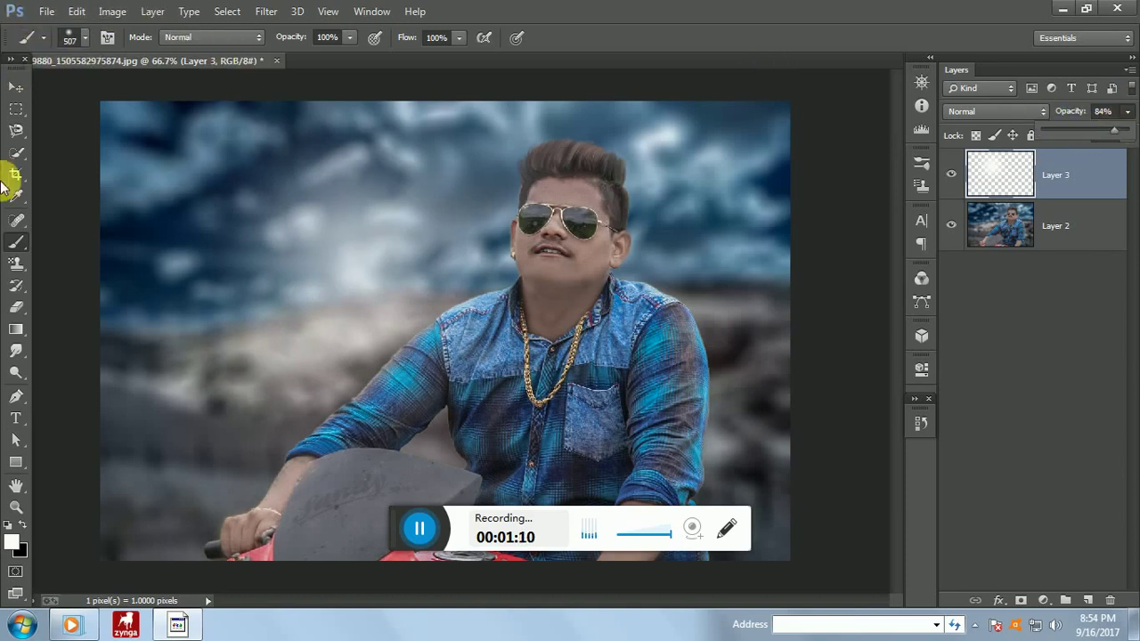
Step: Try erasing part of the glow on Layer 3, and return to the history state of the last opacity change
left_click(18, 310)
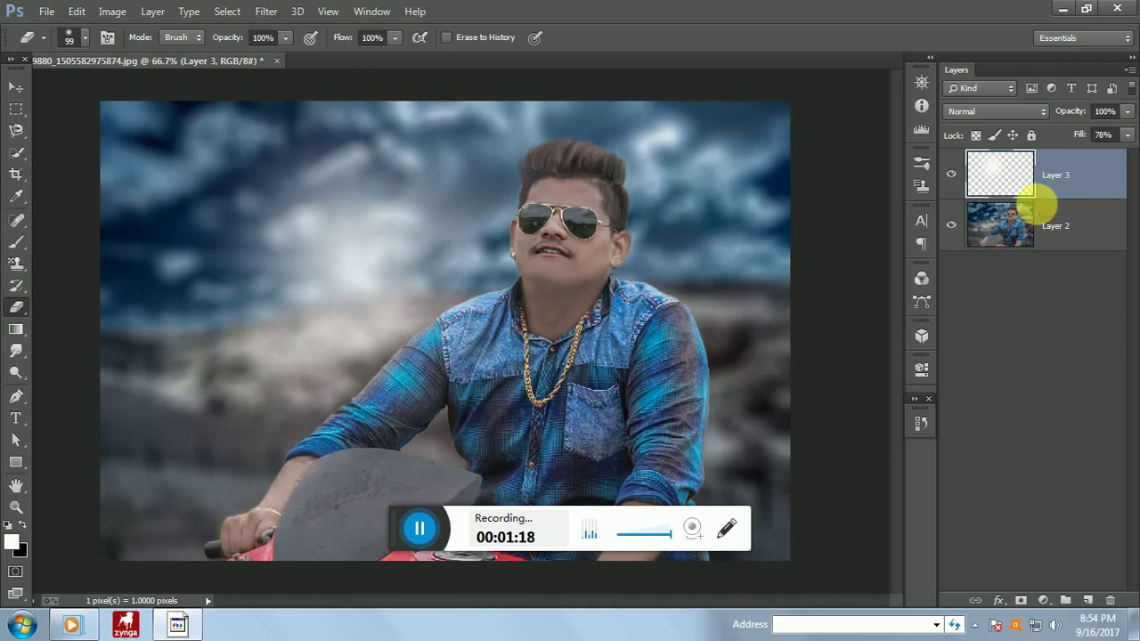
left_click(922, 426)
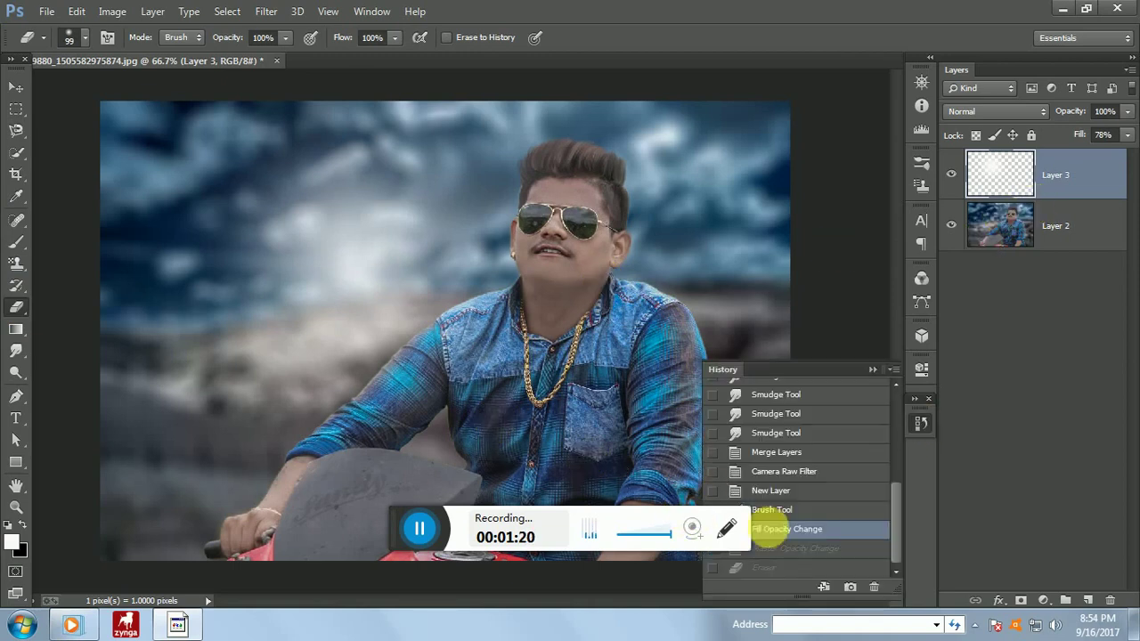
left_click(806, 539)
left_click(872, 370)
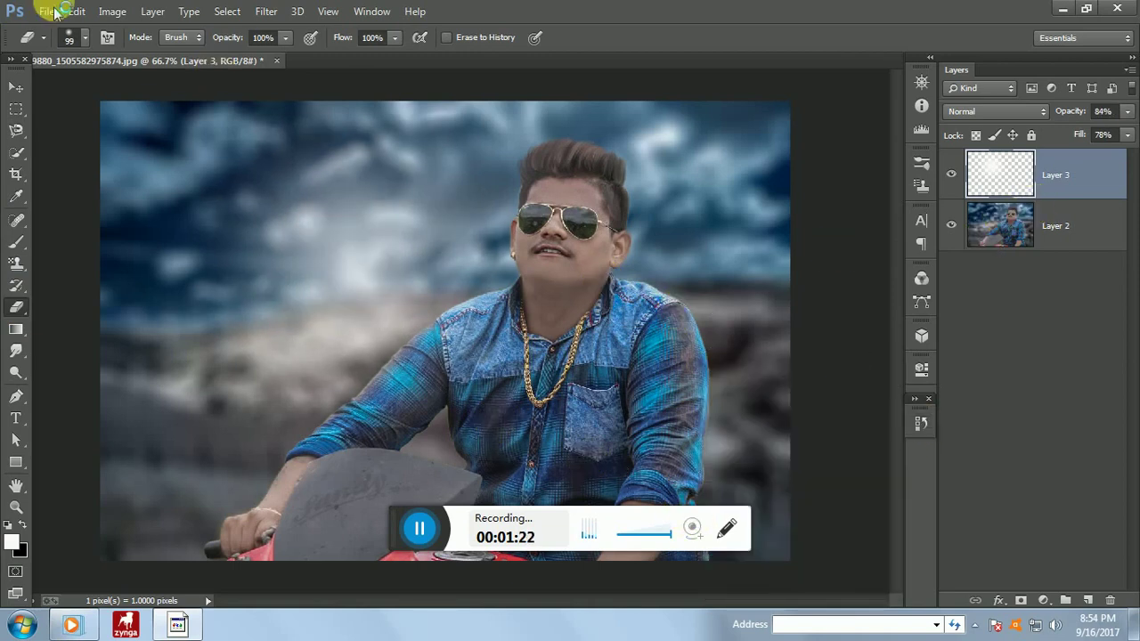
Step: Switch to the Dodge tool
left_click(20, 375)
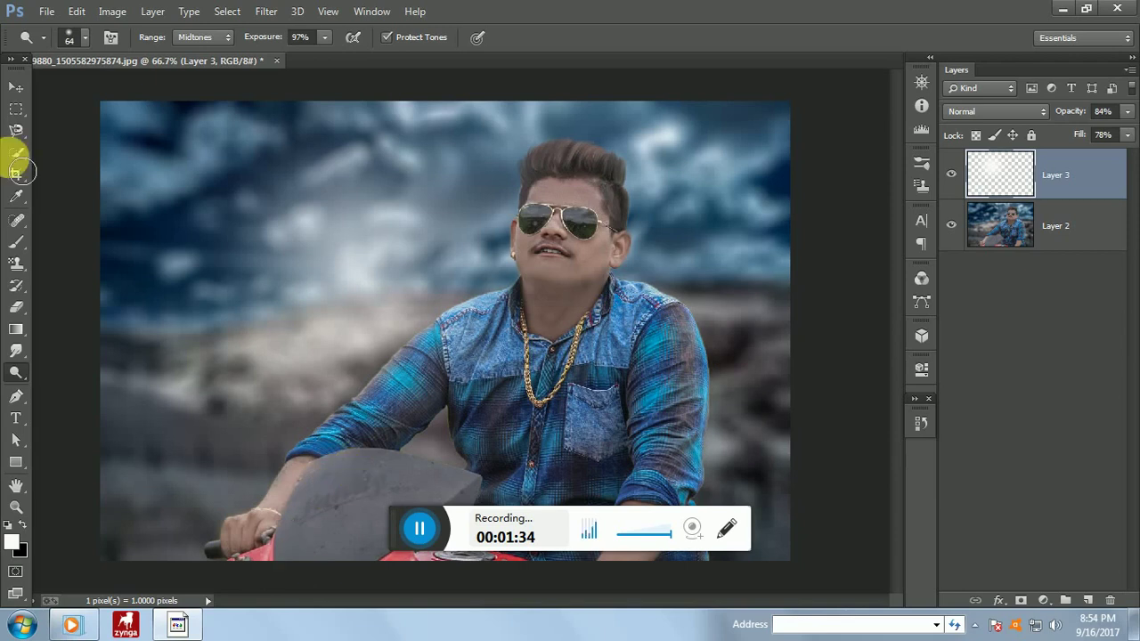
right_click(27, 377)
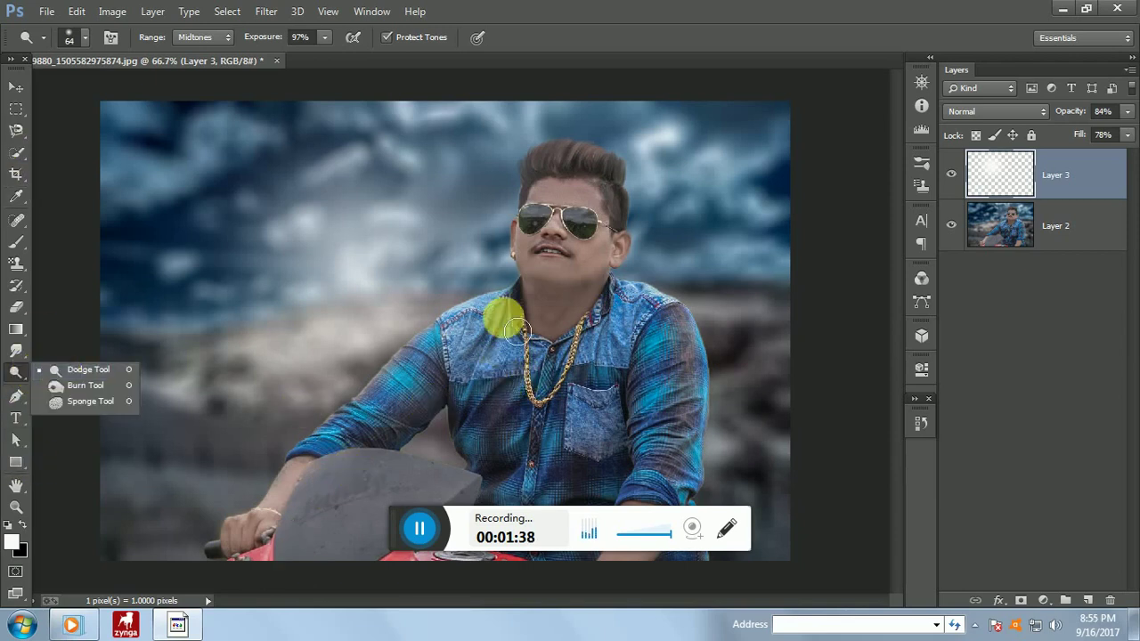
left_click(542, 183)
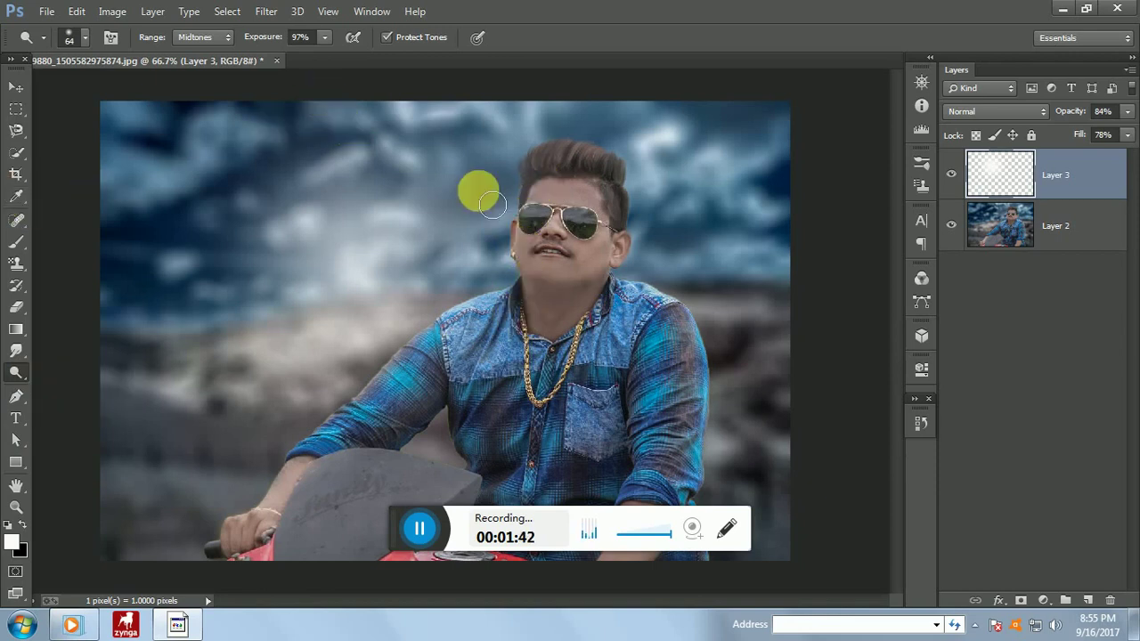
Step: Load Layer 2's outline as a selection, and merge Layer 2 and Layer 3 into one layer
left_click(1016, 233, "ctrl")
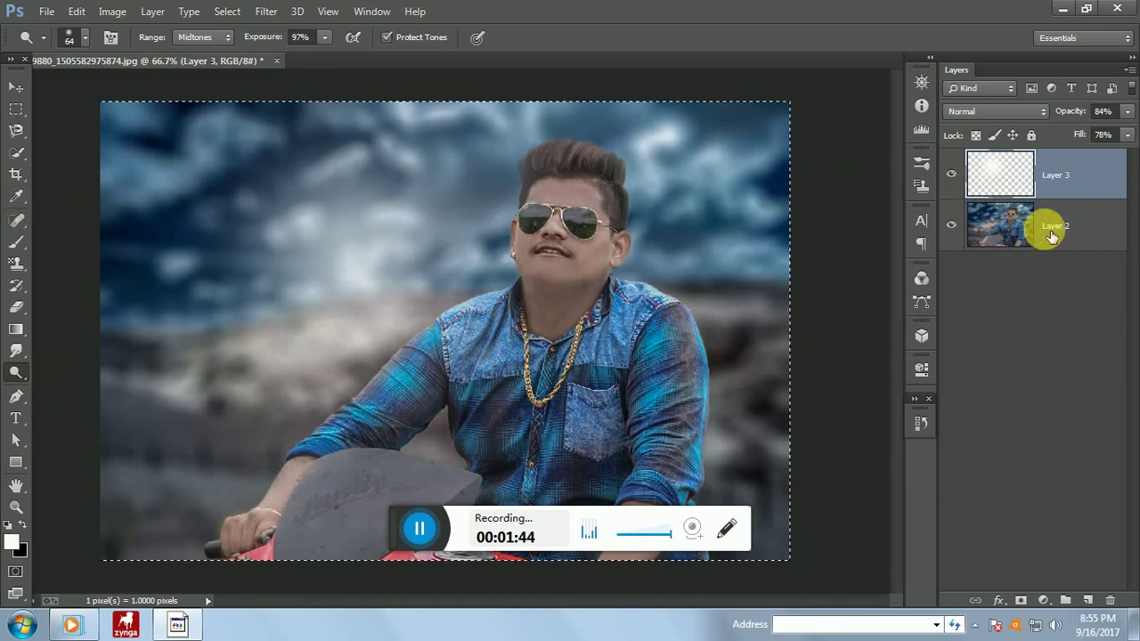
left_click(1043, 225, "ctrl")
right_click(1044, 225)
left_click(749, 478)
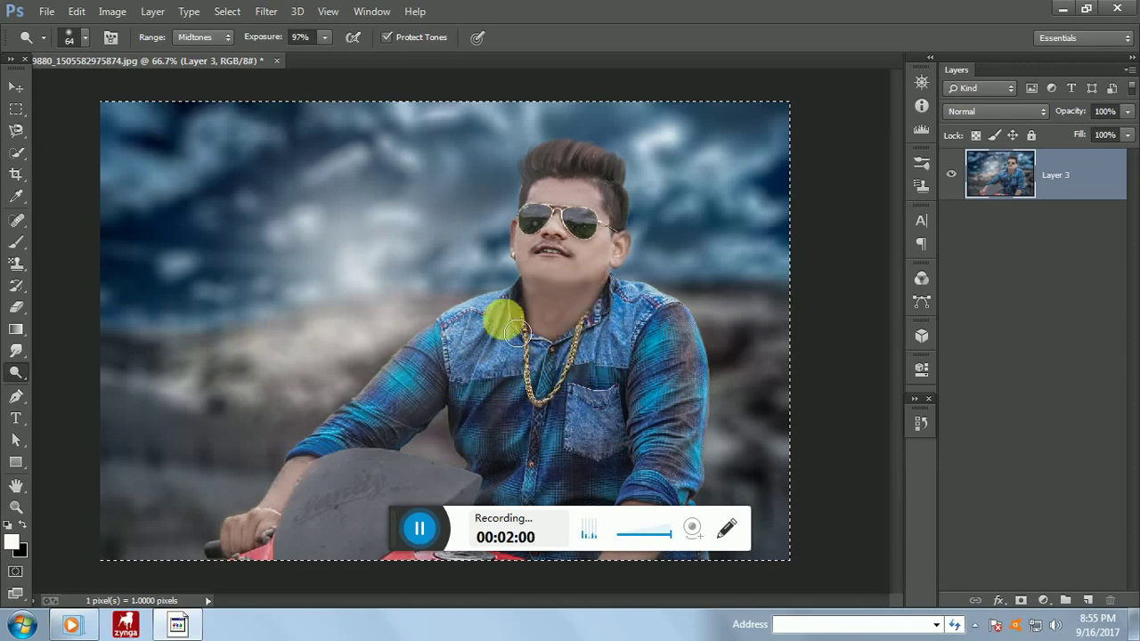
Step: Lighten the man's face, neck and shirt sleeves with the Dodge tool, undoing the strokes over the motorcycle tank
mouse_move(437, 316)
left_mouse_down()
mouse_move(427, 362)
mouse_move(344, 450)
mouse_move(463, 367)
mouse_move(425, 358)
mouse_move(499, 321)
mouse_move(474, 381)
mouse_move(429, 420)
mouse_move(423, 448)
mouse_move(397, 422)
mouse_move(379, 461)
mouse_move(490, 441)
mouse_move(400, 488)
mouse_move(364, 468)
mouse_move(362, 480)
mouse_move(381, 482)
mouse_move(321, 492)
mouse_move(316, 506)
mouse_move(331, 515)
mouse_move(312, 512)
mouse_move(299, 563)
mouse_move(338, 483)
mouse_move(396, 493)
mouse_move(350, 479)
mouse_move(374, 475)
mouse_move(468, 496)
mouse_move(353, 488)
mouse_move(339, 500)
mouse_move(391, 517)
mouse_move(333, 529)
mouse_move(338, 543)
mouse_move(374, 548)
mouse_move(339, 565)
mouse_move(611, 381)
mouse_move(592, 347)
left_mouse_up()
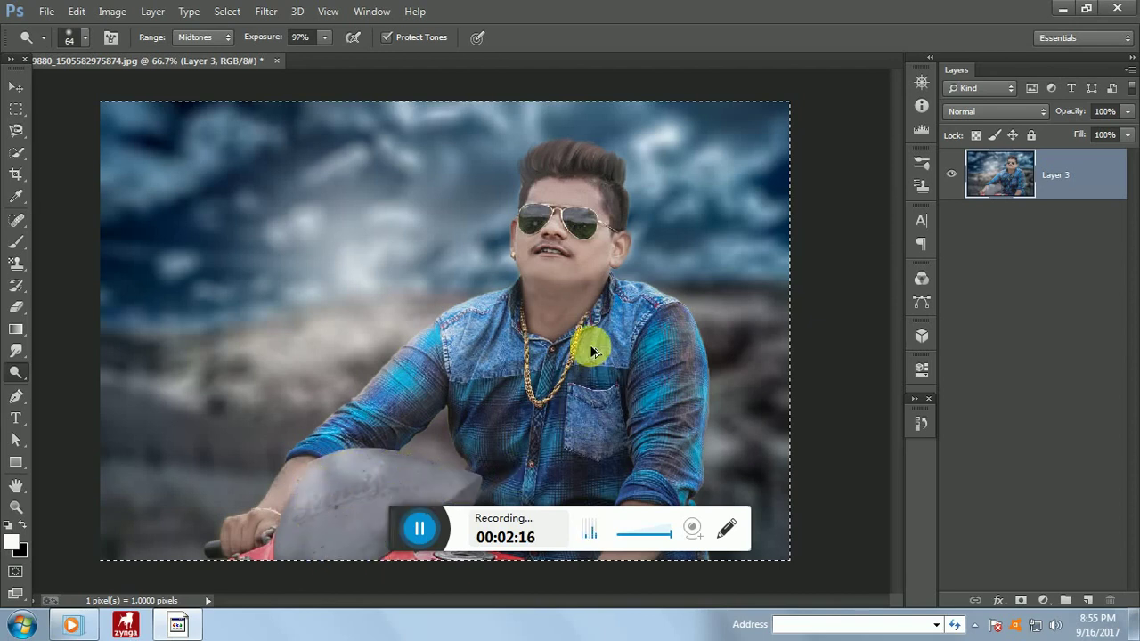
key("ctrl+z")
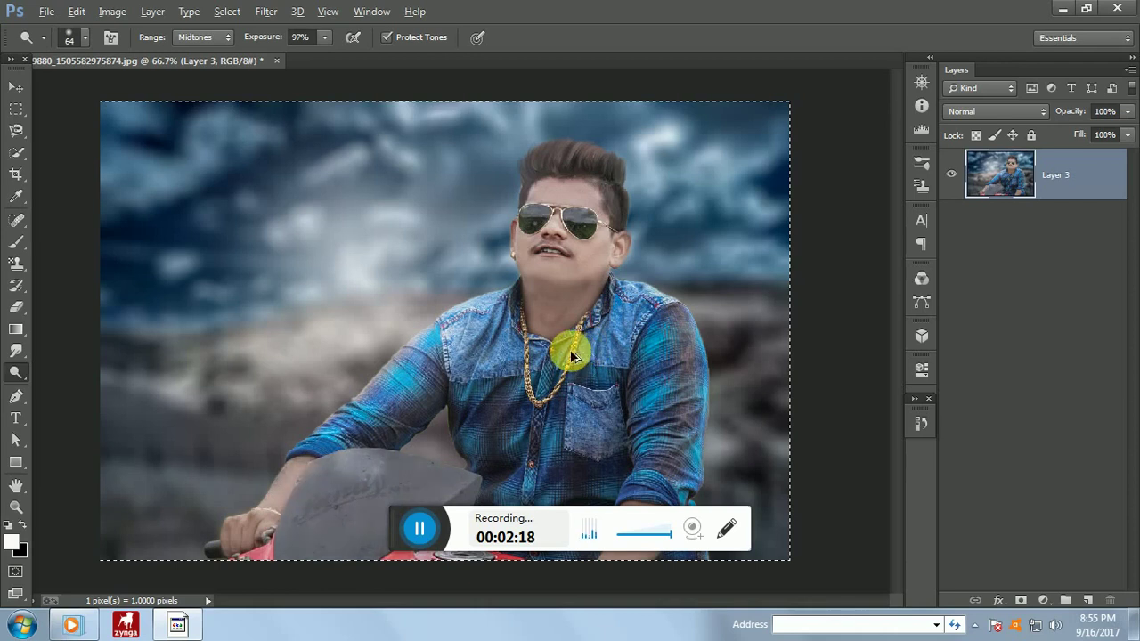
mouse_move(570, 356)
left_mouse_down()
mouse_move(480, 325)
mouse_move(478, 311)
mouse_move(489, 322)
mouse_move(414, 372)
mouse_move(381, 417)
mouse_move(379, 385)
mouse_move(366, 411)
mouse_move(316, 431)
mouse_move(322, 449)
mouse_move(267, 489)
left_mouse_up()
left_click_drag(730, 369, 730, 370)
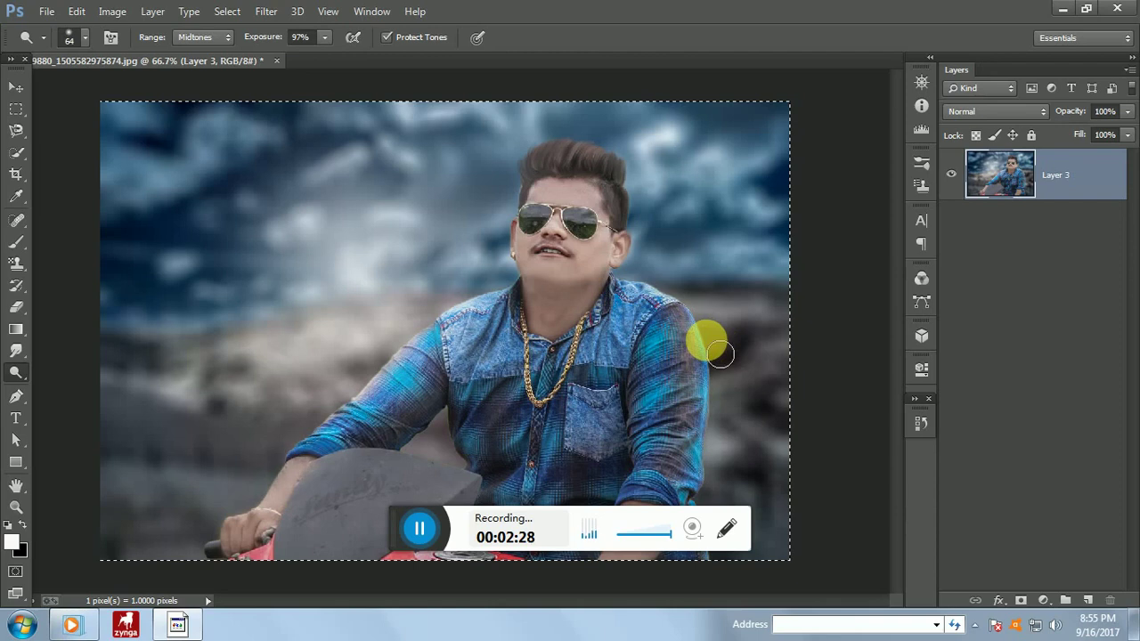
left_click_drag(709, 343, 682, 318)
Step: Duplicate the merged Layer 3
key("ctrl+minus")
key("ctrl+minus")
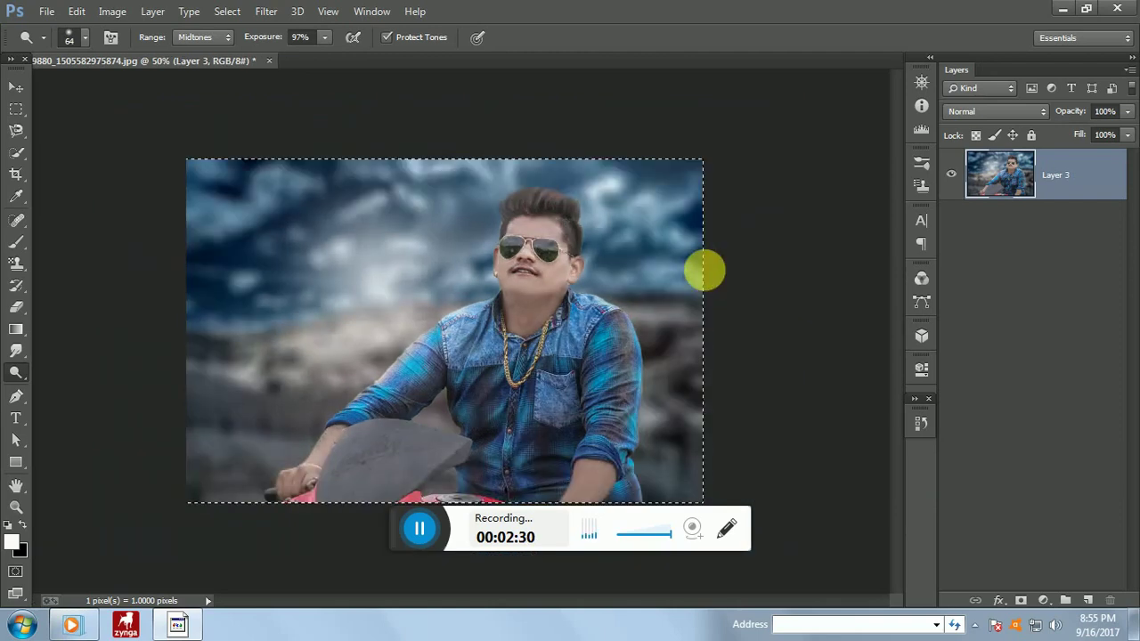
key("ctrl+plus")
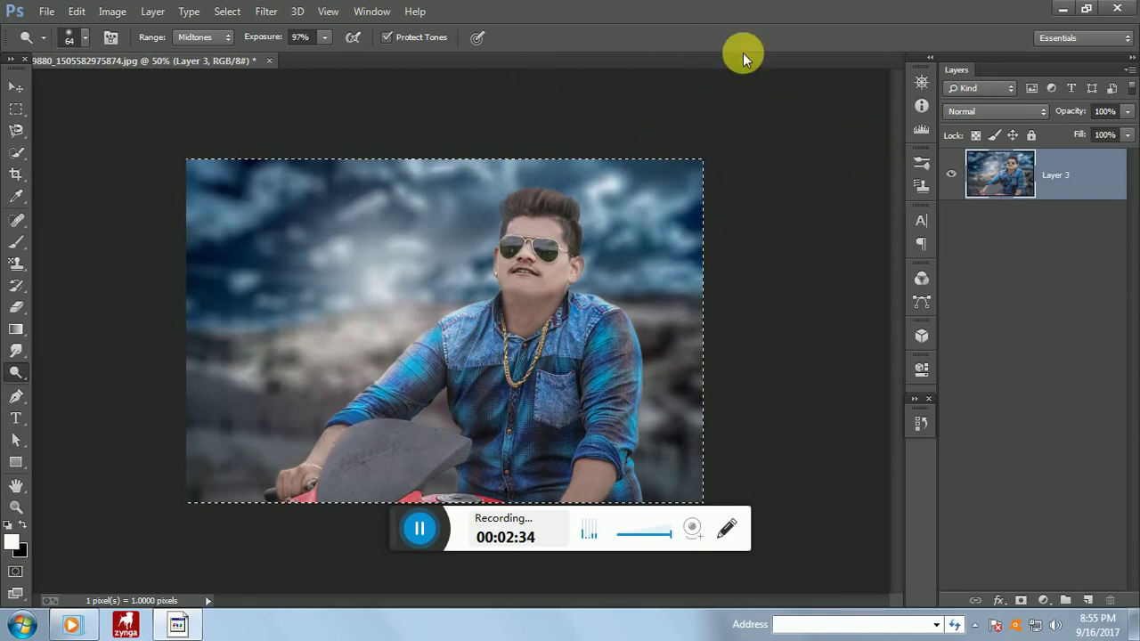
key("ctrl+plus")
left_click_drag(1096, 197, 1054, 287)
left_click_drag(1095, 165, 1097, 599)
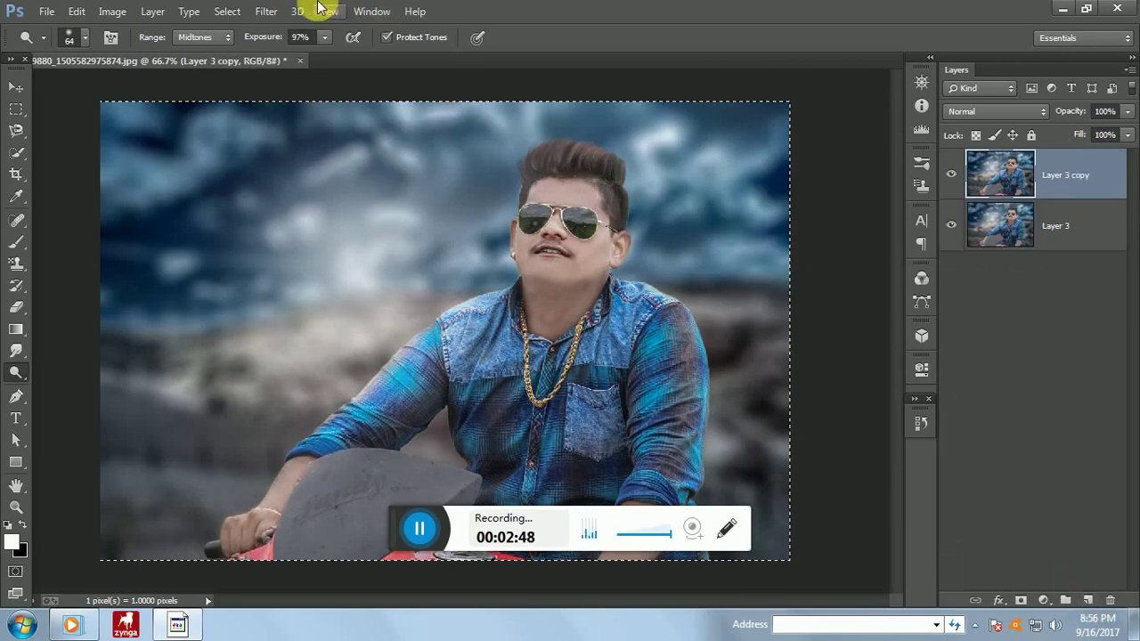
Step: Apply the GREYCstoration noise filter to the Layer 3 copy with the values already entered
left_click(265, 11)
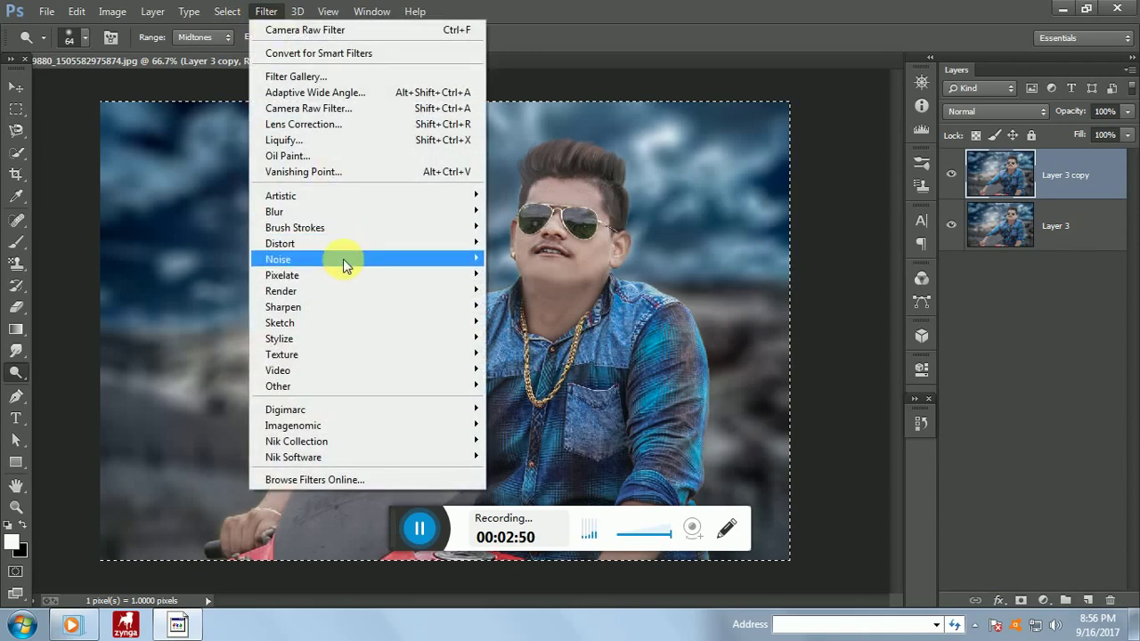
mouse_move(346, 265)
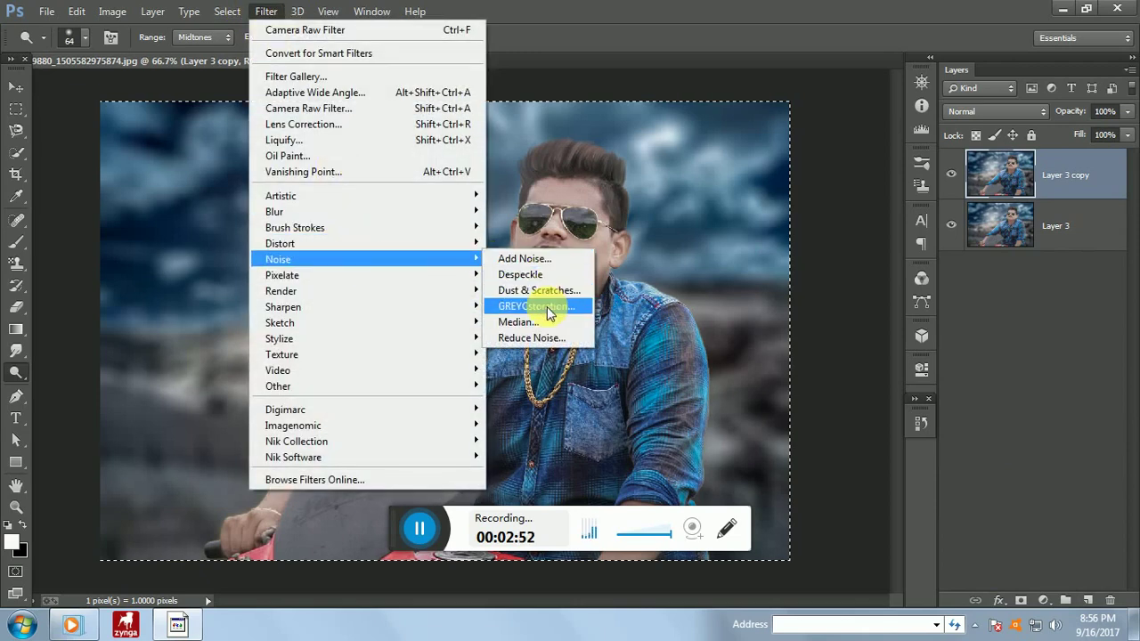
left_click(547, 307)
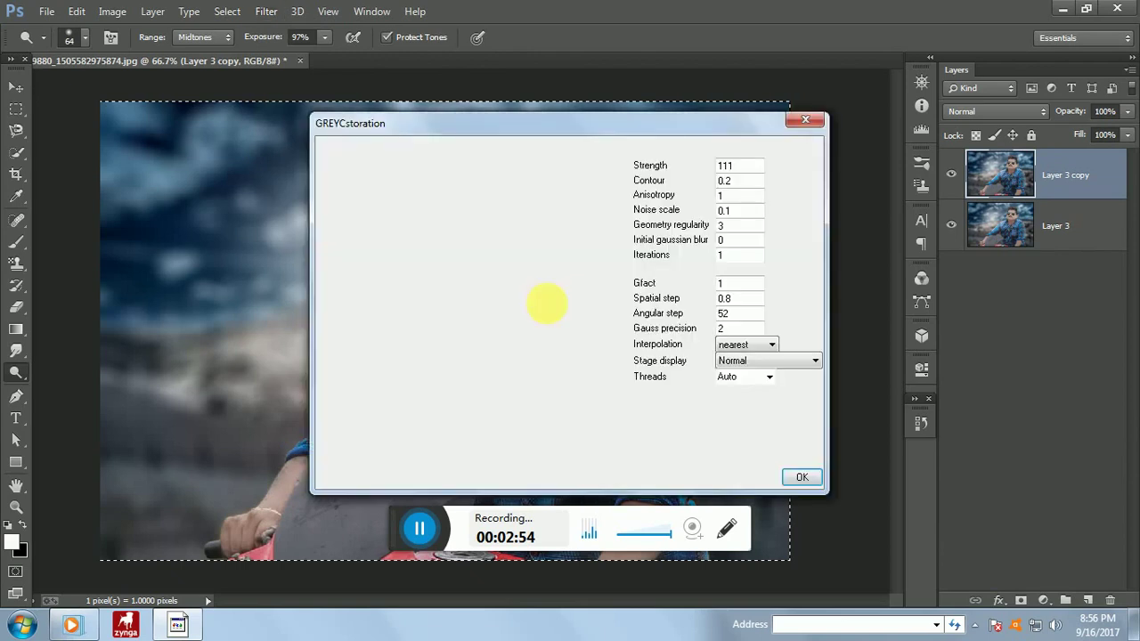
left_click(800, 478)
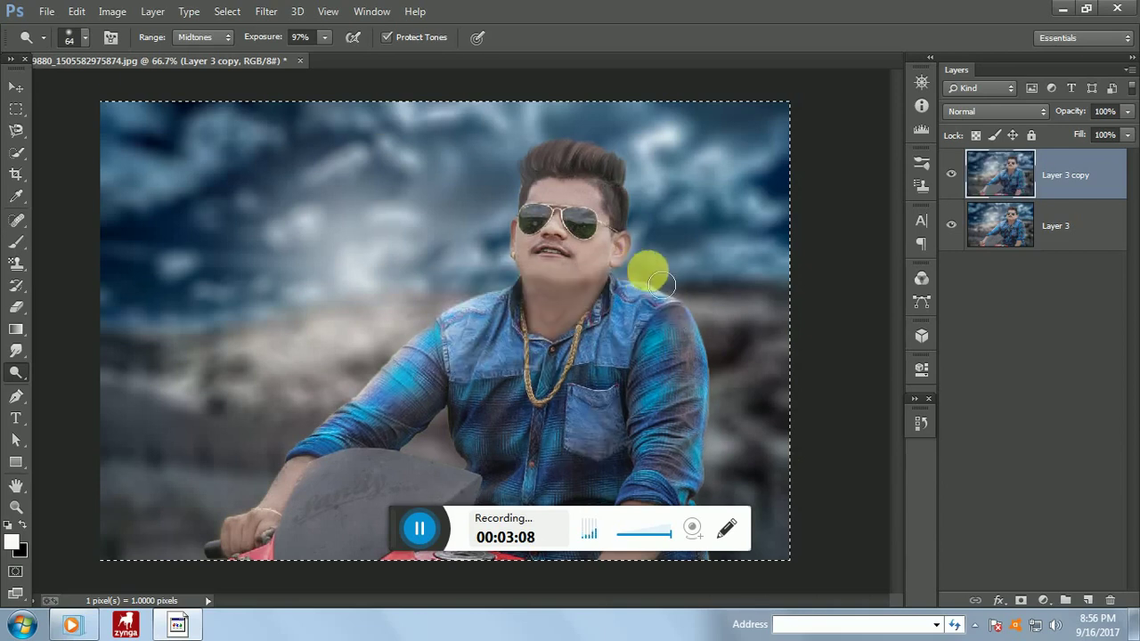
Step: Erase the smoothing over the sunglasses, nose, moustache, mouth and ears on Layer 3 copy with a soft 38 px eraser
left_click(18, 310)
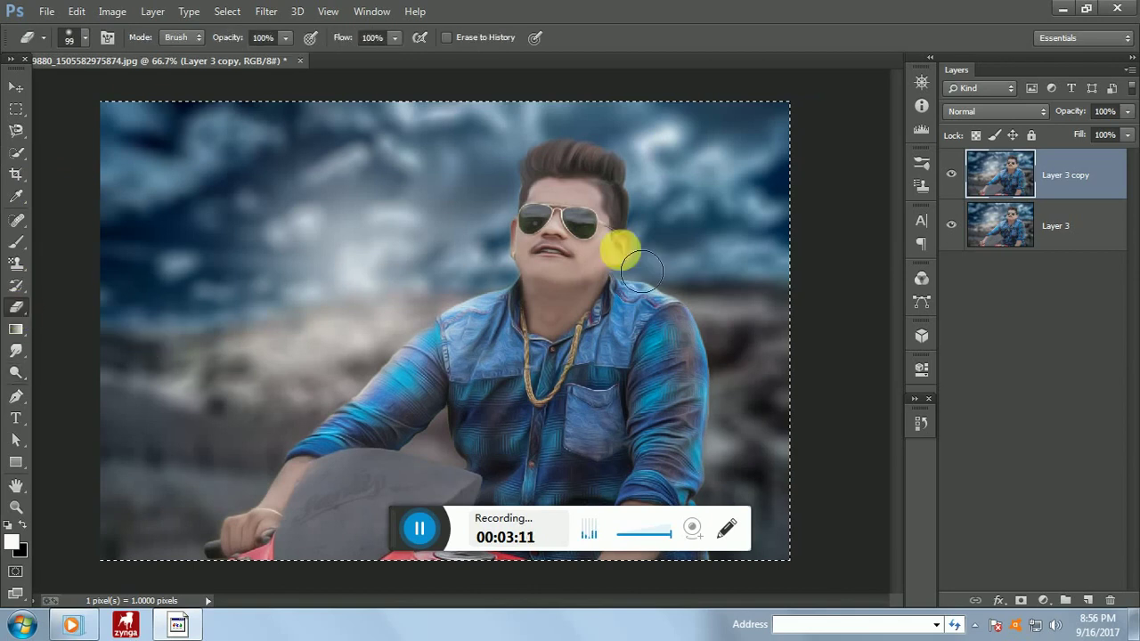
left_click(87, 39)
left_click_drag(119, 91, 109, 90)
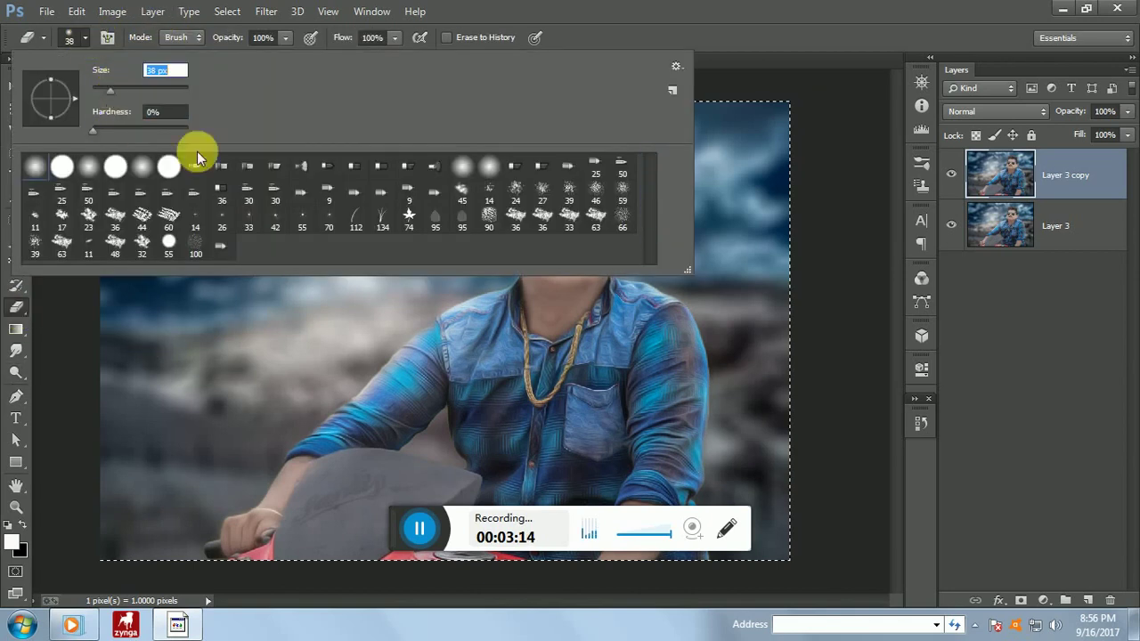
scroll(564, 287, "up", 4)
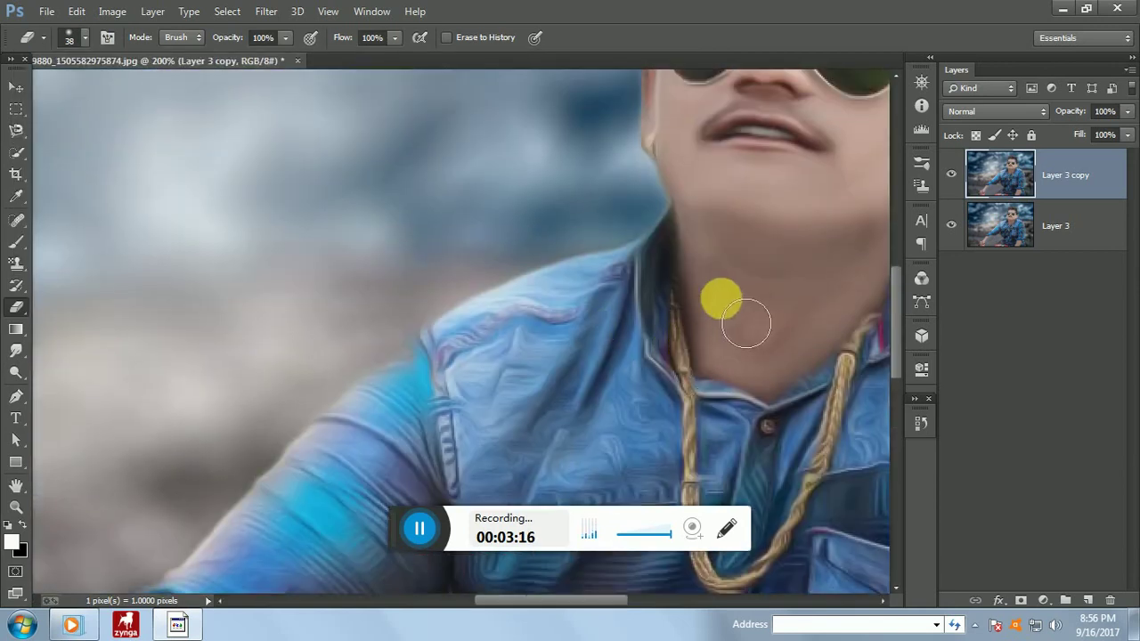
scroll(746, 323, "up", 4)
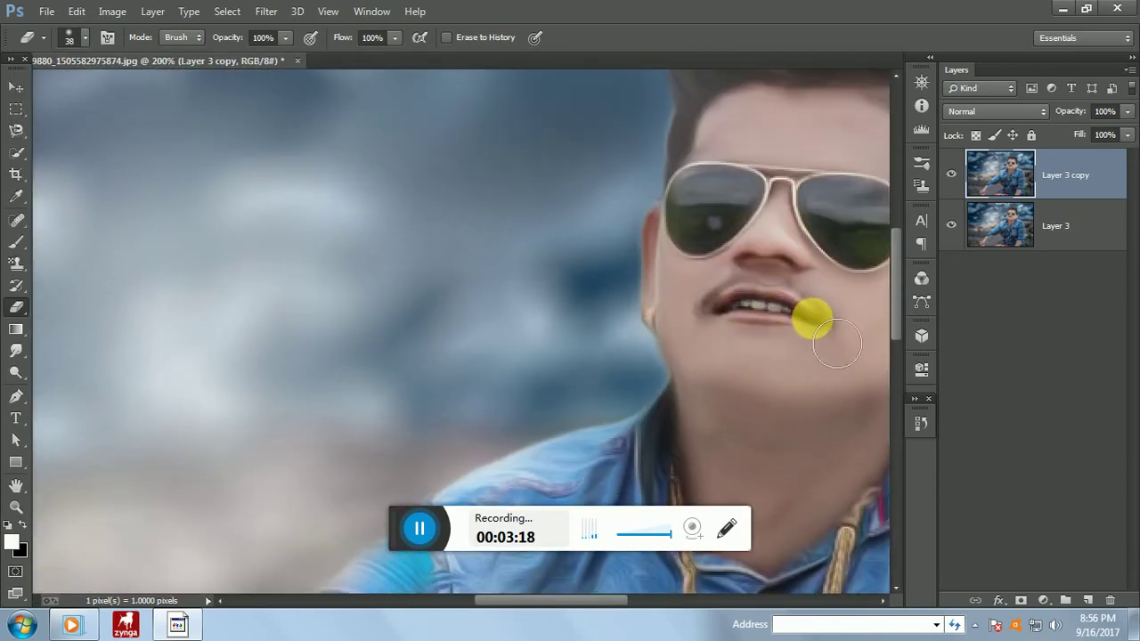
scroll(762, 303, "up", 1)
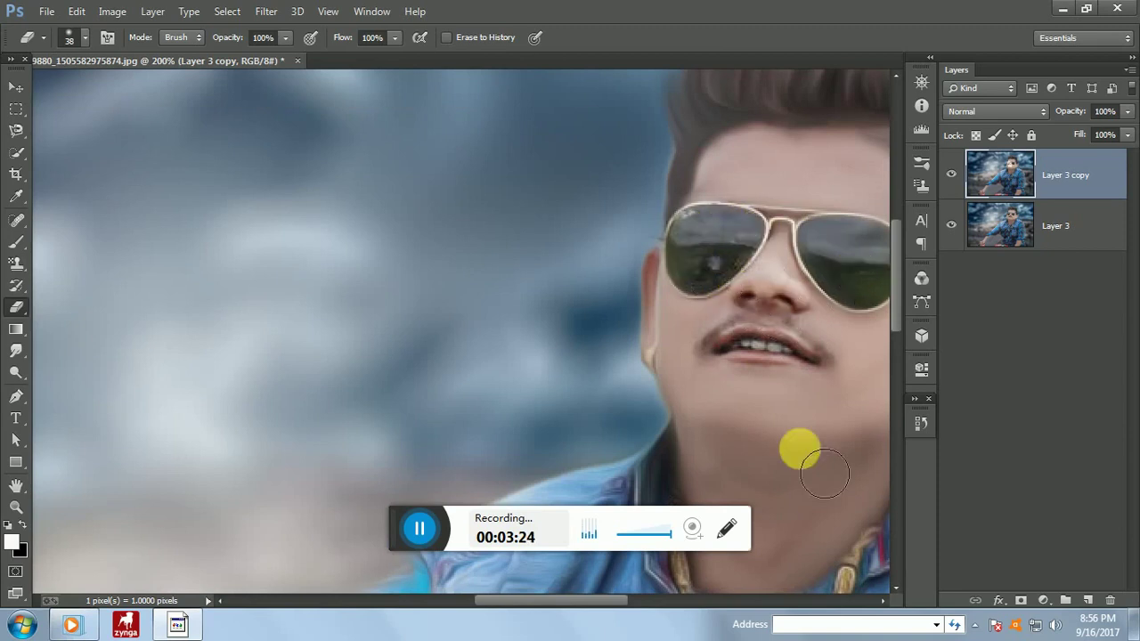
left_click_drag(561, 601, 597, 600)
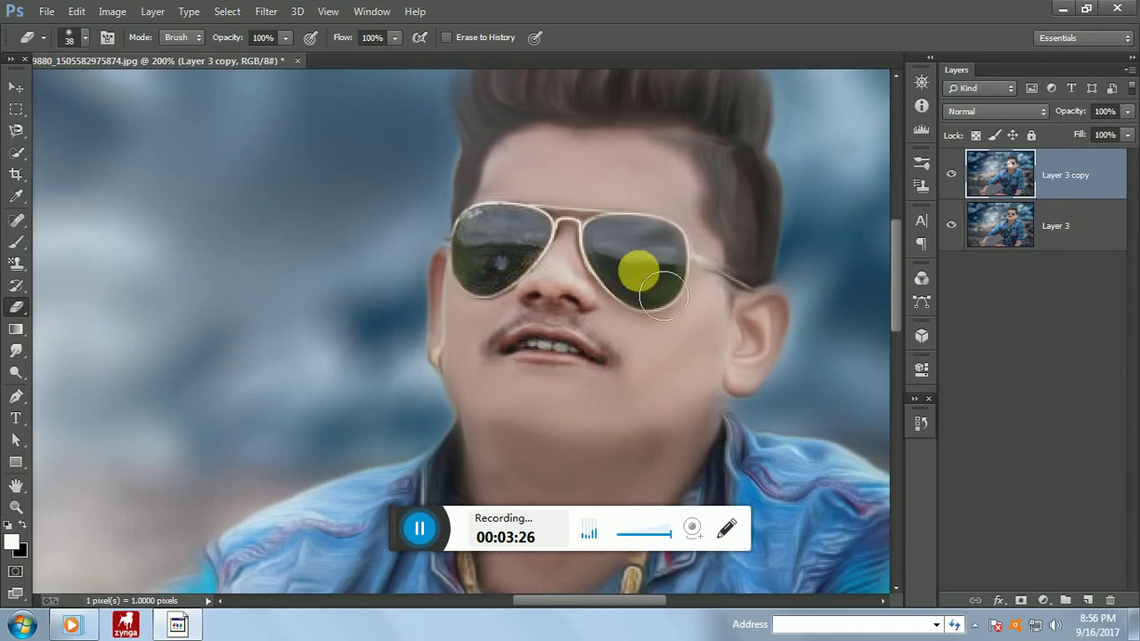
mouse_move(645, 266)
left_mouse_down()
mouse_move(662, 311)
mouse_move(688, 283)
mouse_move(673, 263)
mouse_move(628, 260)
mouse_move(673, 269)
left_mouse_up()
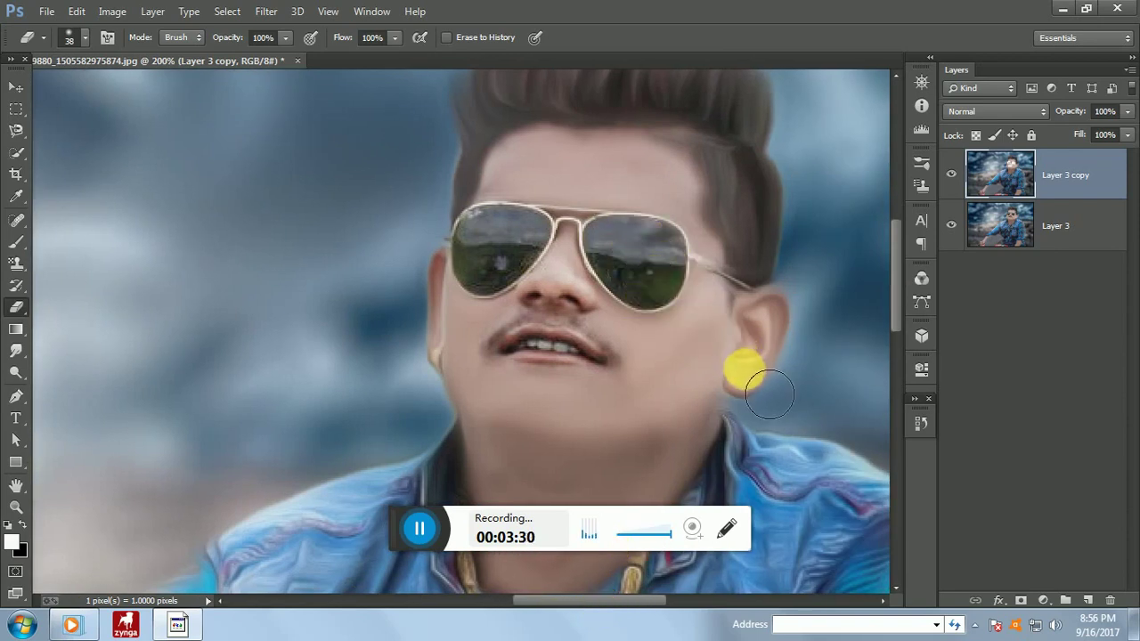
mouse_move(769, 395)
left_mouse_down()
mouse_move(784, 328)
mouse_move(781, 375)
mouse_move(787, 334)
mouse_move(791, 346)
mouse_move(748, 378)
left_mouse_up()
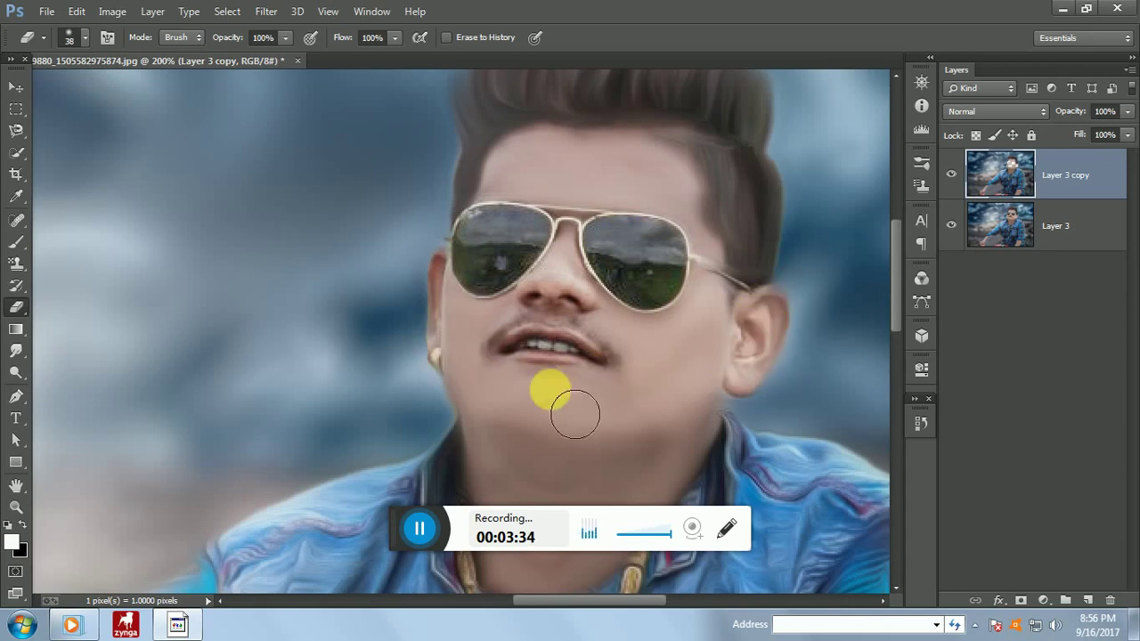
Step: Erase the smoothing over the man's hand and bracelet at the motorcycle handlebar on Layer 3 copy
scroll(611, 419, "up", 3)
key("ctrl+minus")
key("ctrl+minus")
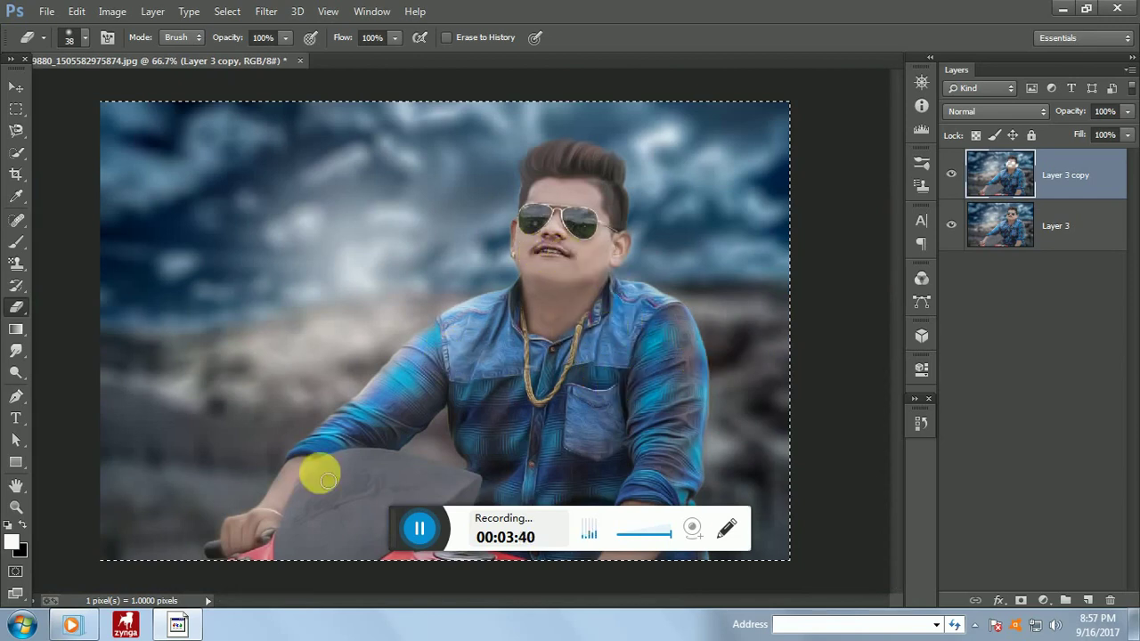
mouse_move(272, 539)
left_mouse_down()
mouse_move(234, 552)
mouse_move(249, 555)
mouse_move(234, 523)
left_mouse_up()
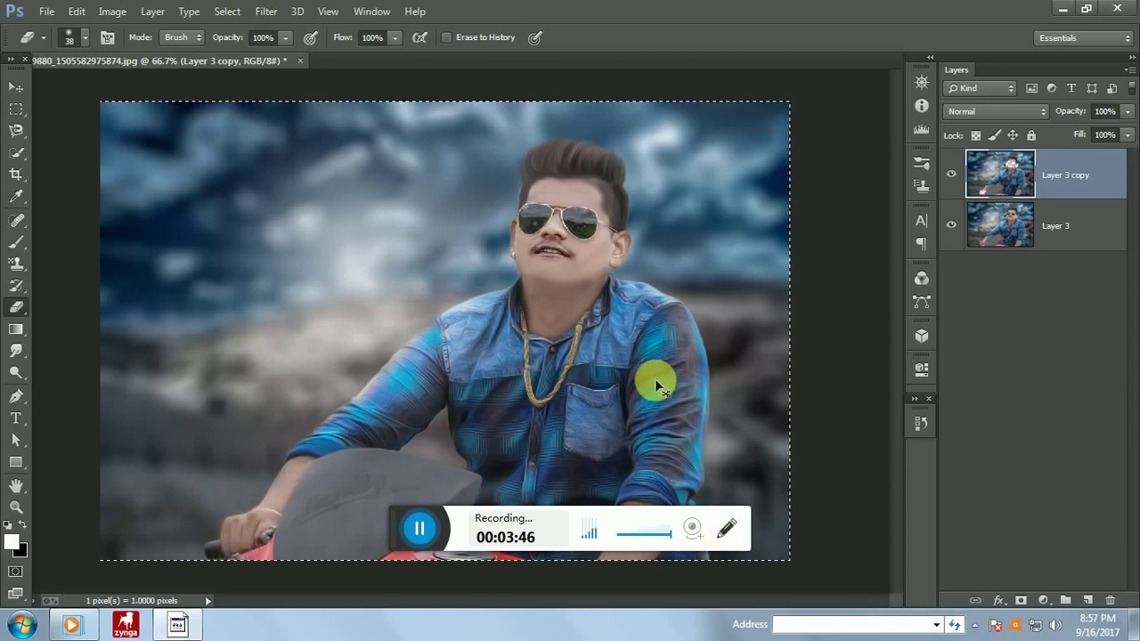
Step: Erase the smoothing along the gold chain around the neck on Layer 3 copy to restore its detail
key("ctrl+plus")
scroll(895, 404, "down", 1)
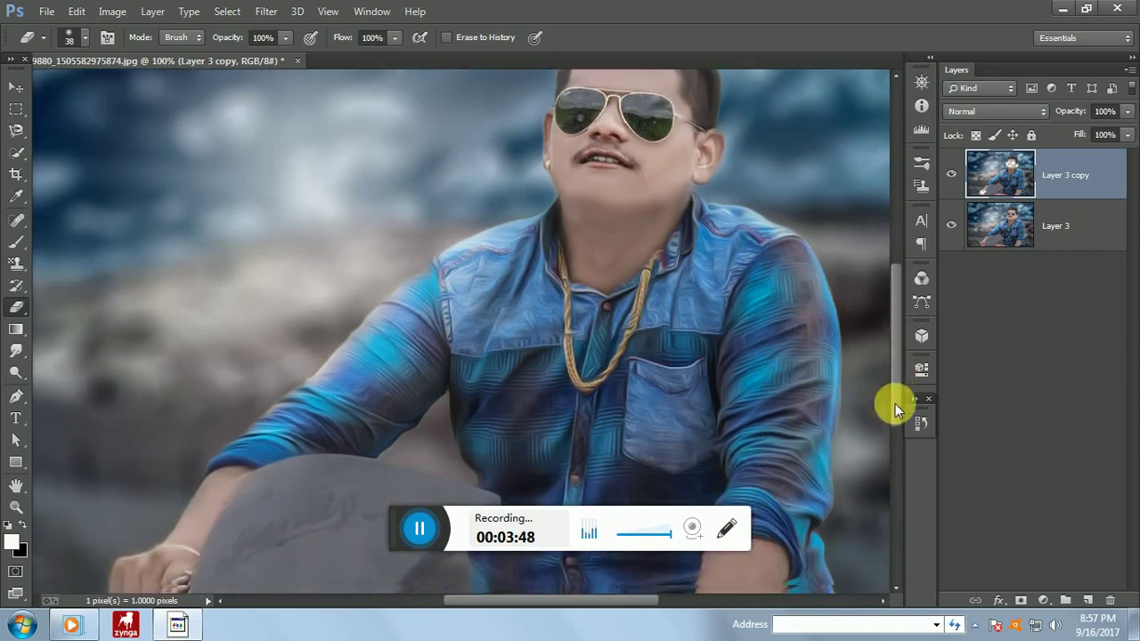
scroll(895, 404, "down", 4)
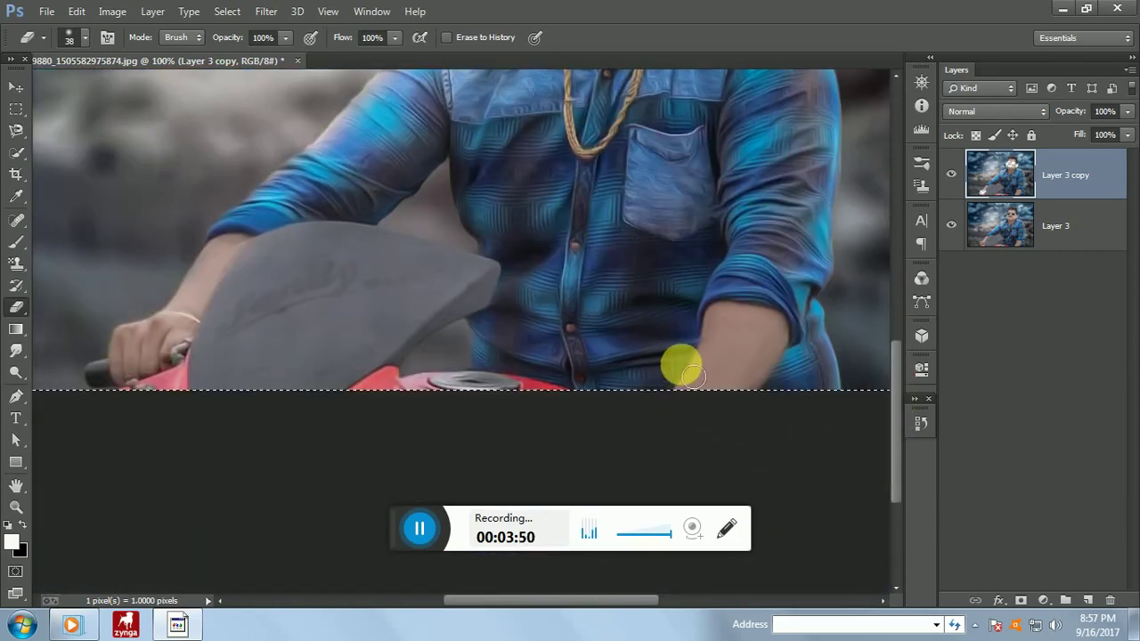
scroll(641, 400, "up", 3)
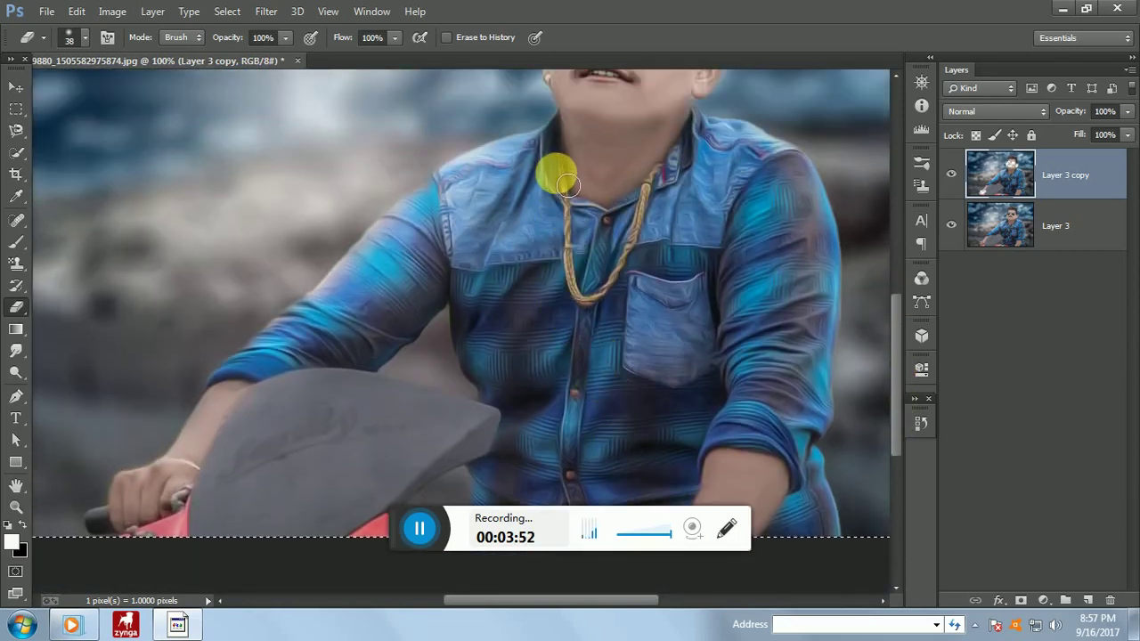
left_click_drag(570, 182, 576, 219)
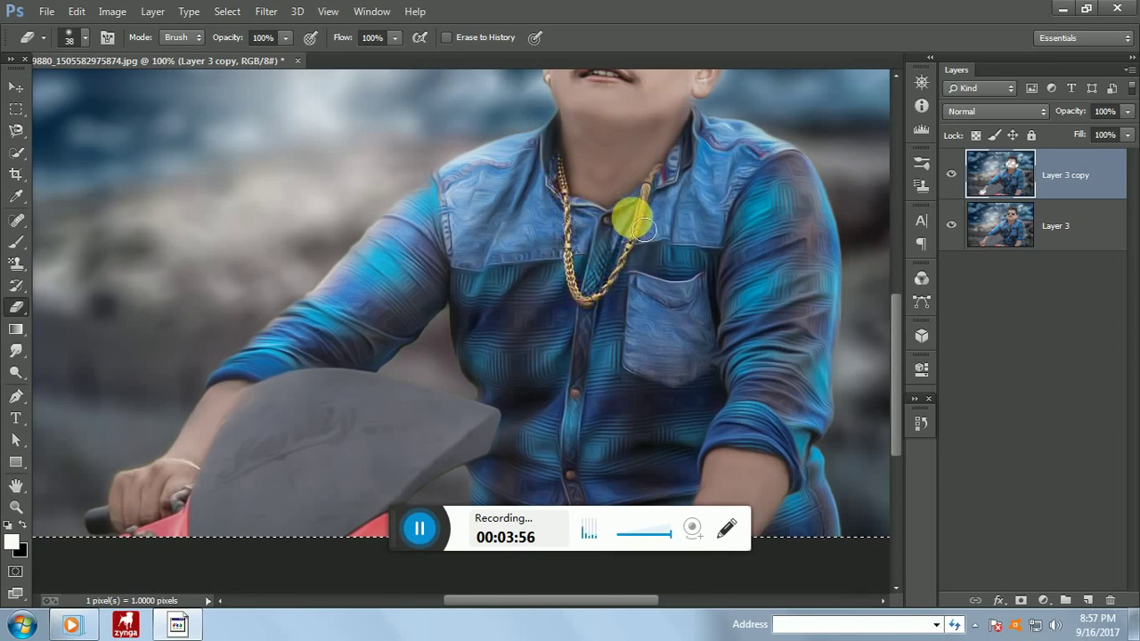
key("ctrl+minus")
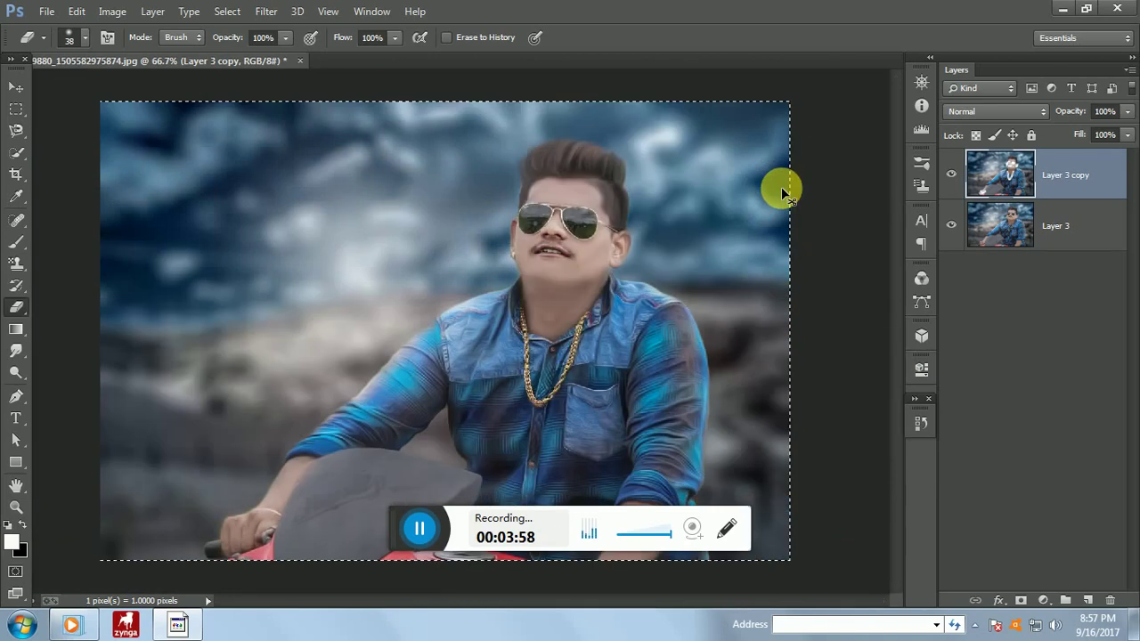
key("ctrl+minus")
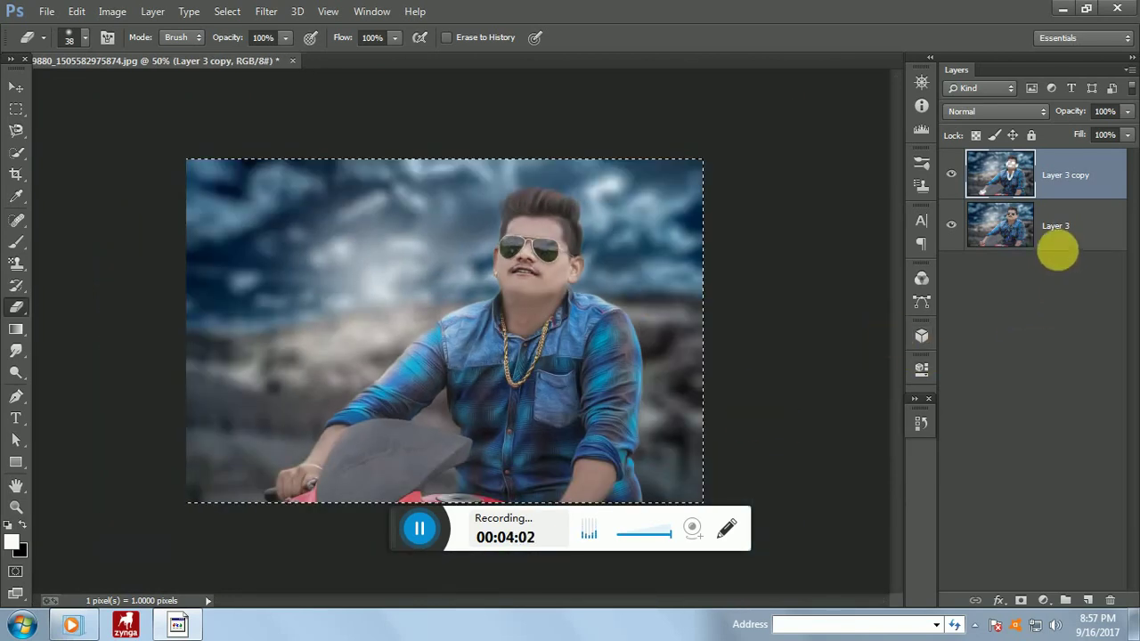
Step: Merge Layer 3 copy and Layer 3 into one layer
left_click(1069, 228, "shift")
right_click(1071, 230)
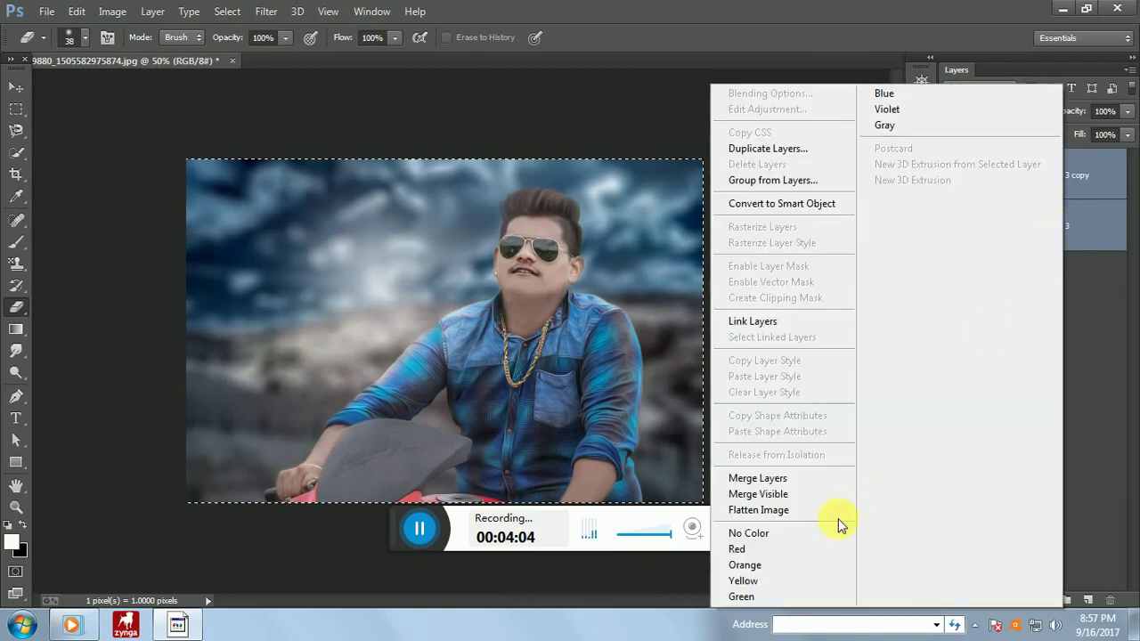
left_click(822, 476)
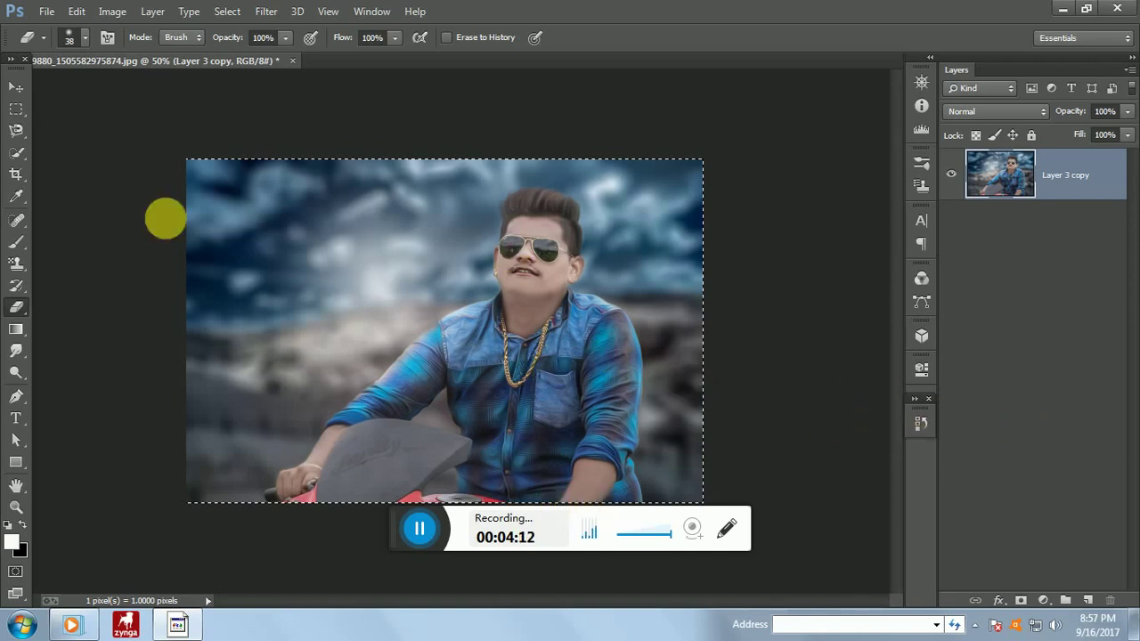
Step: Apply a Camera Raw post-crop vignette with amount -31, midpoint 60 and slightly reduced roundness to the merged layer
left_click(266, 10)
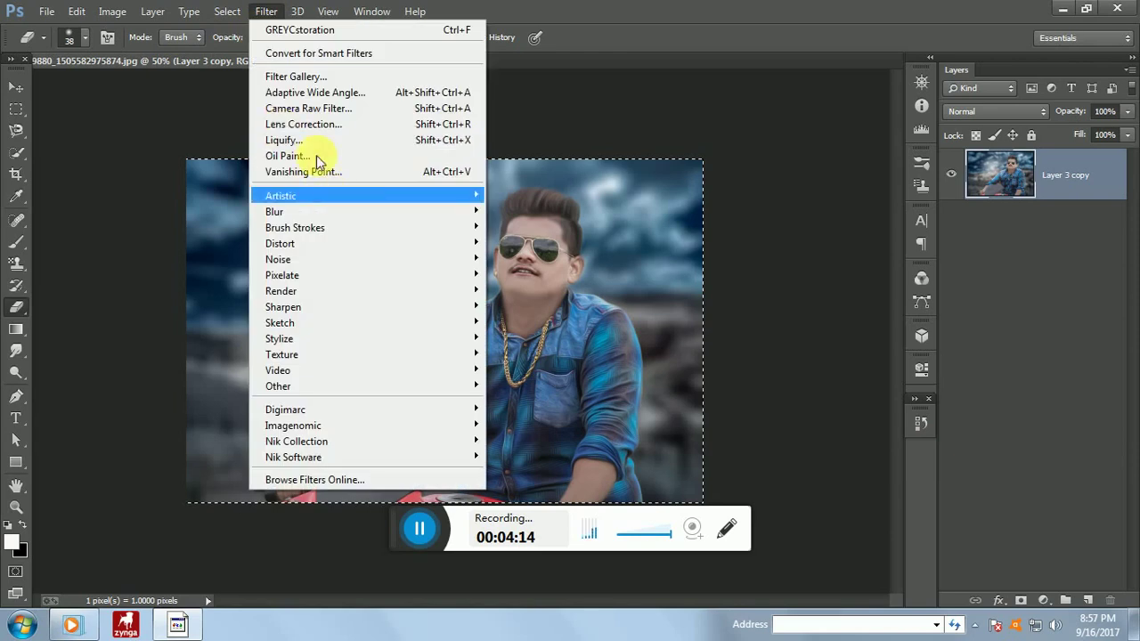
left_click(298, 108)
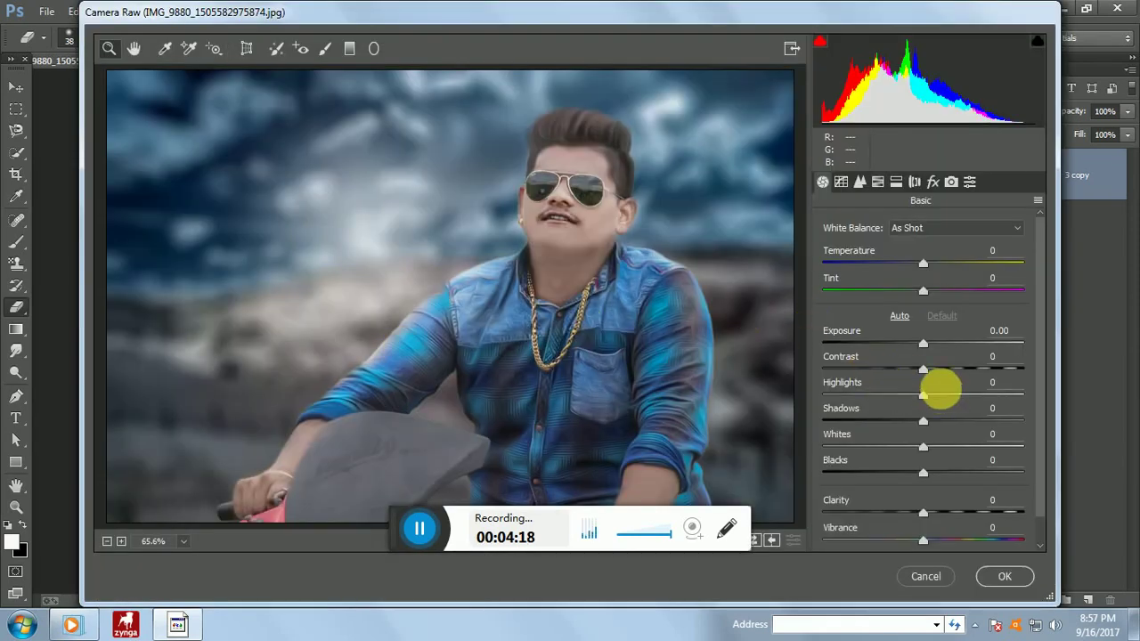
left_click(934, 182)
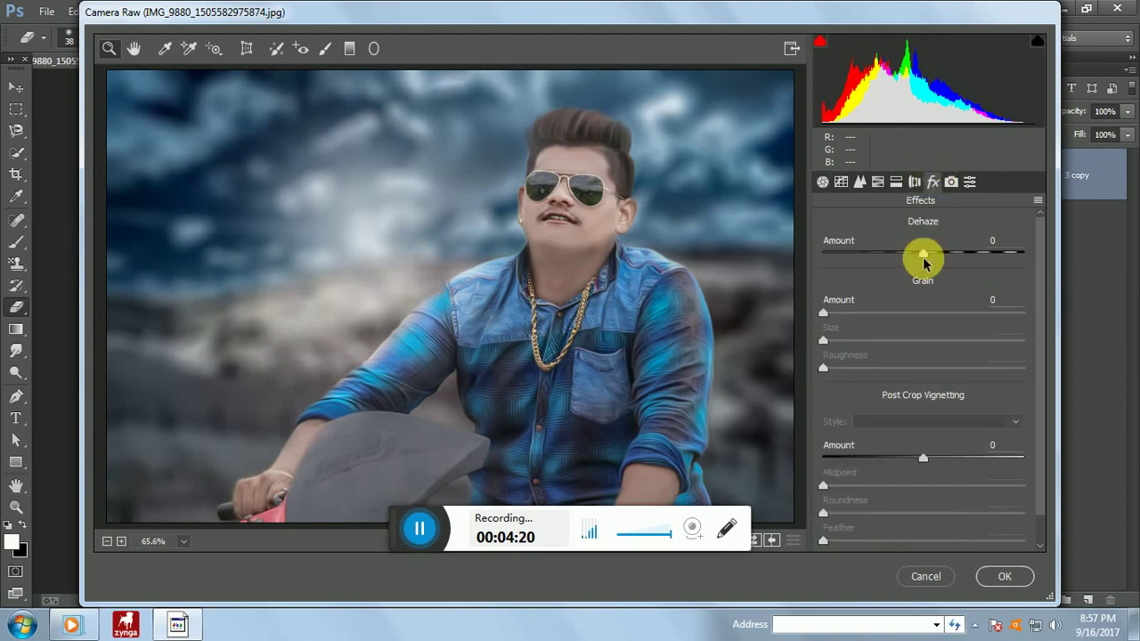
left_click_drag(921, 461, 893, 468)
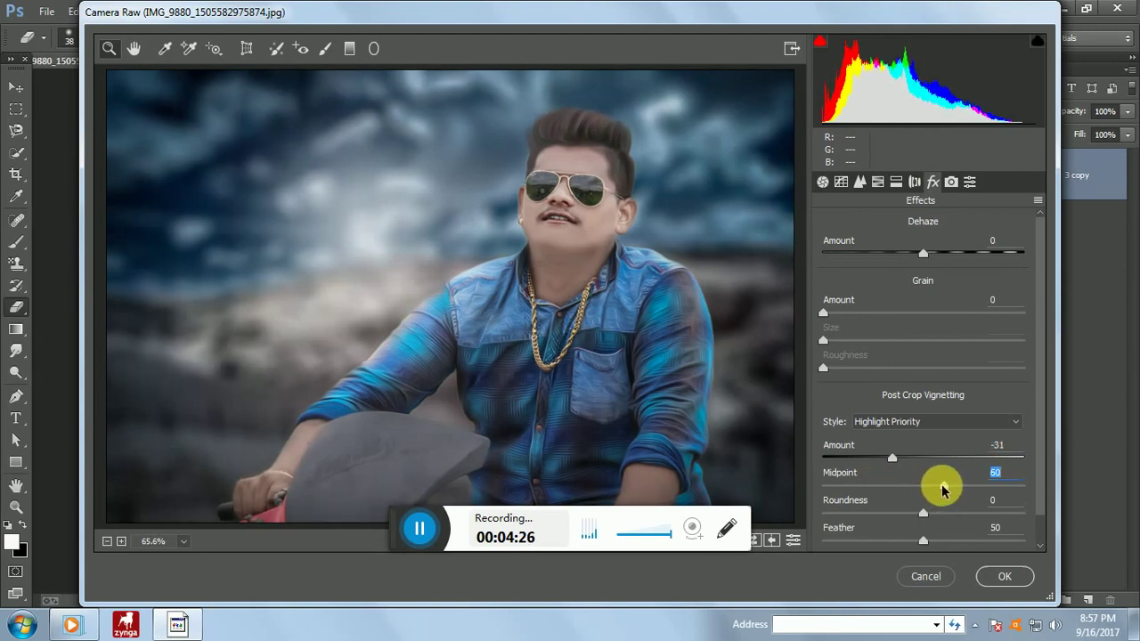
mouse_move(921, 512)
left_mouse_down()
mouse_move(944, 517)
mouse_move(910, 515)
left_mouse_up()
left_click(1005, 577)
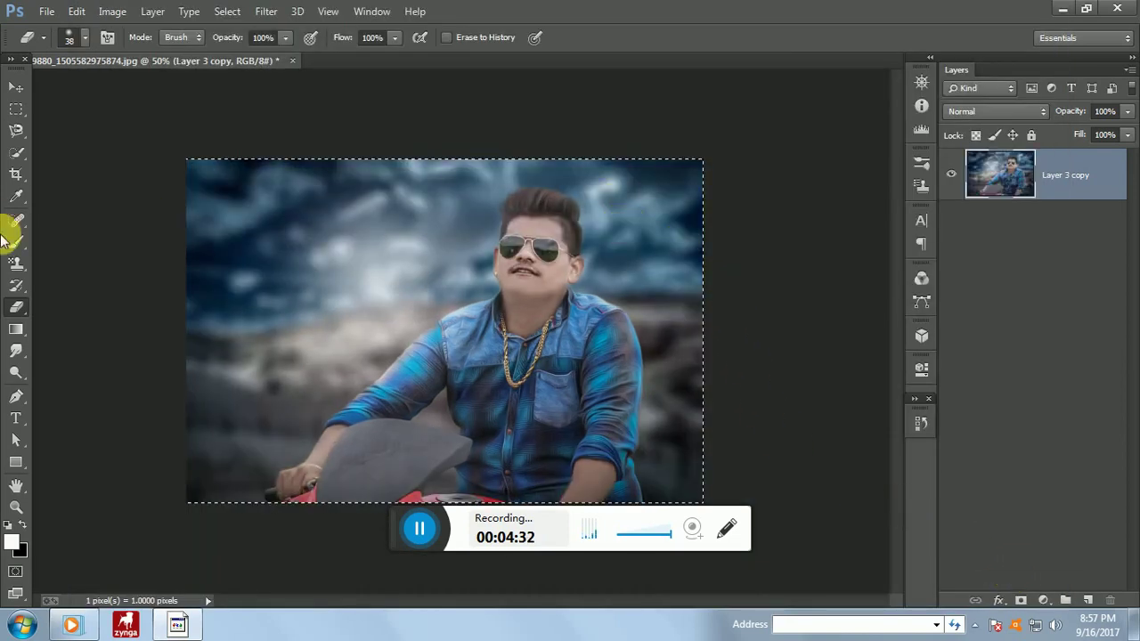
Step: Adjust the crop boundary slightly along the image's left edge and apply the crop
left_click(16, 174)
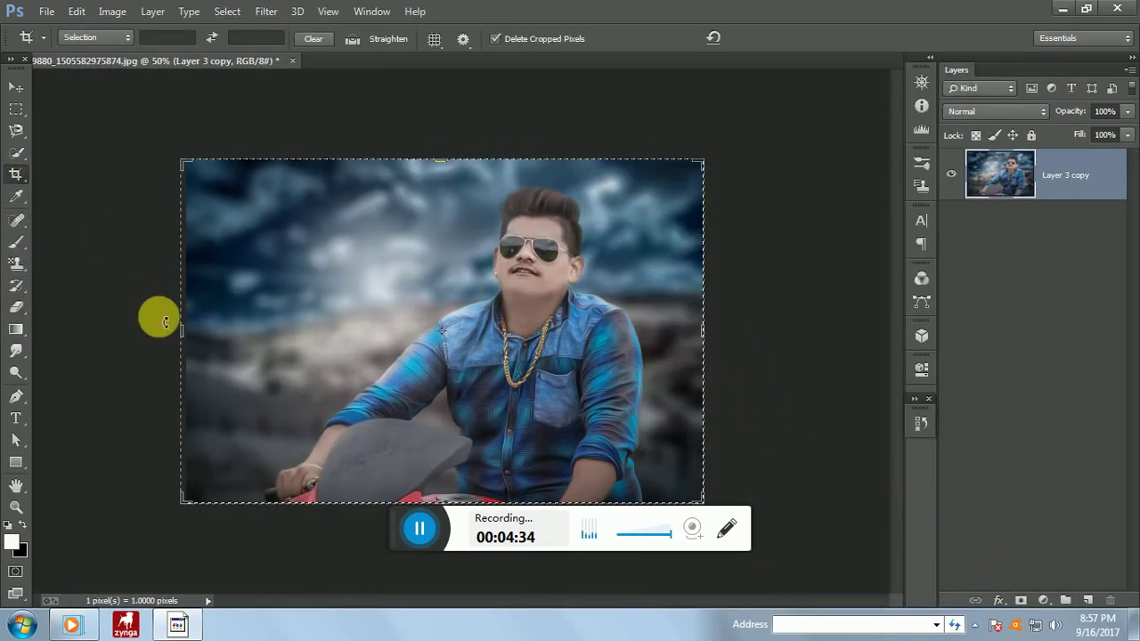
left_click_drag(186, 330, 187, 339)
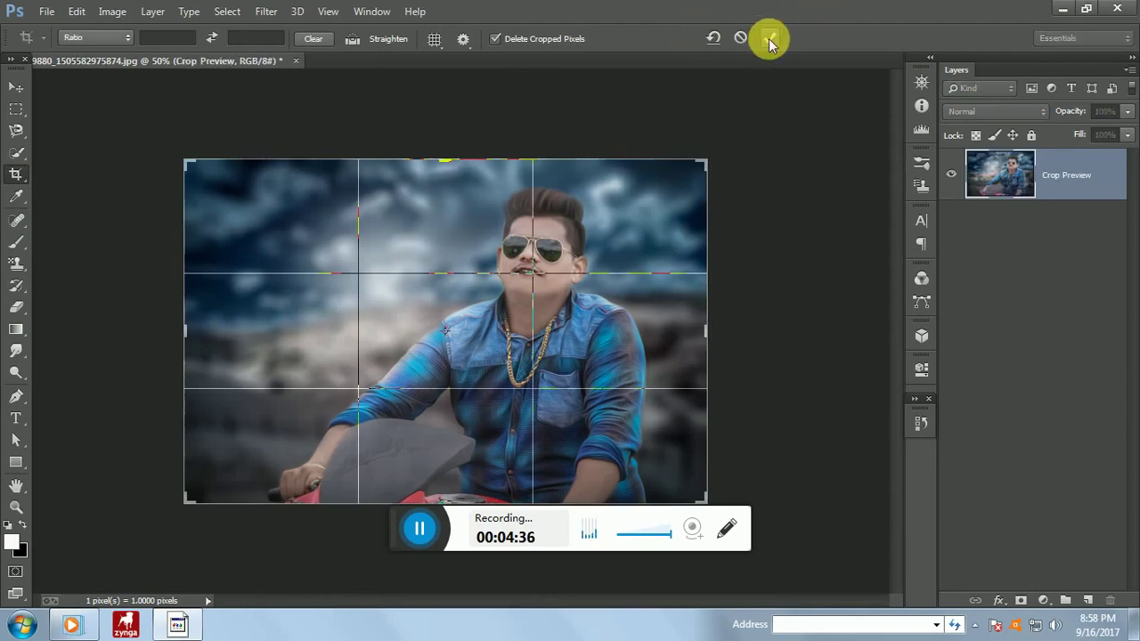
left_click(760, 38)
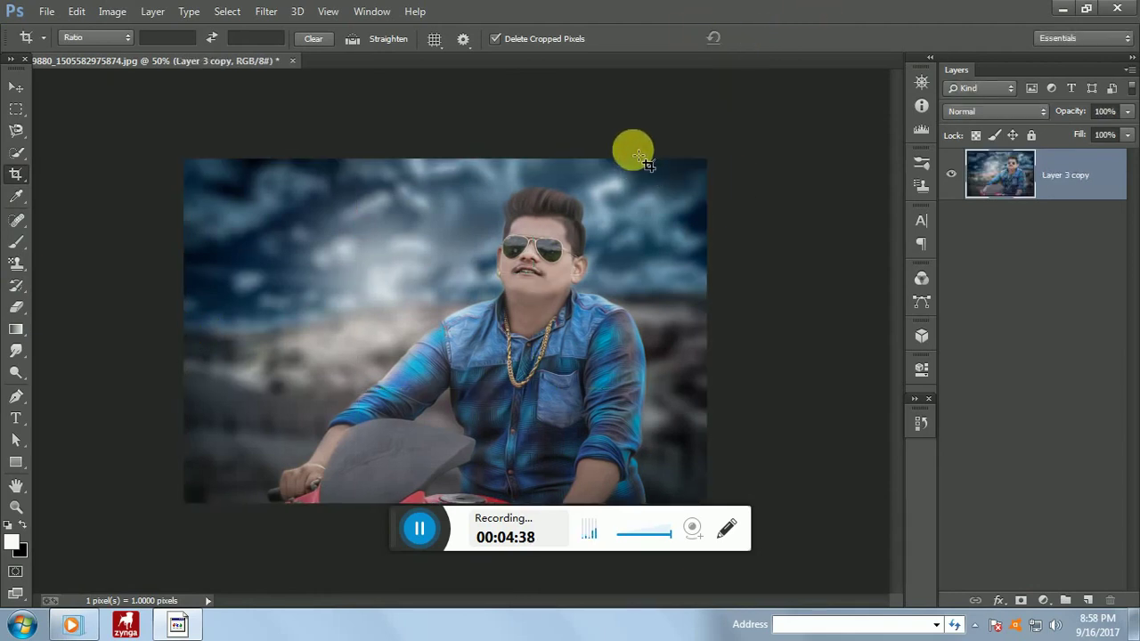
Step: Place the hs edits logo from the np folder on drive D as an embedded image
left_click(46, 11)
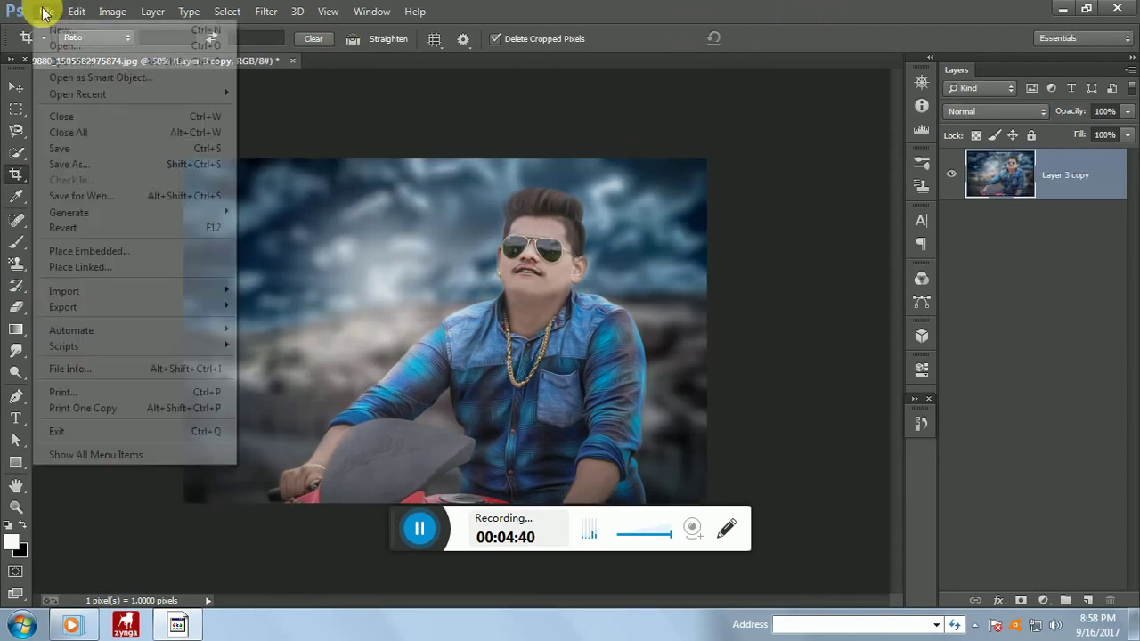
left_click(105, 252)
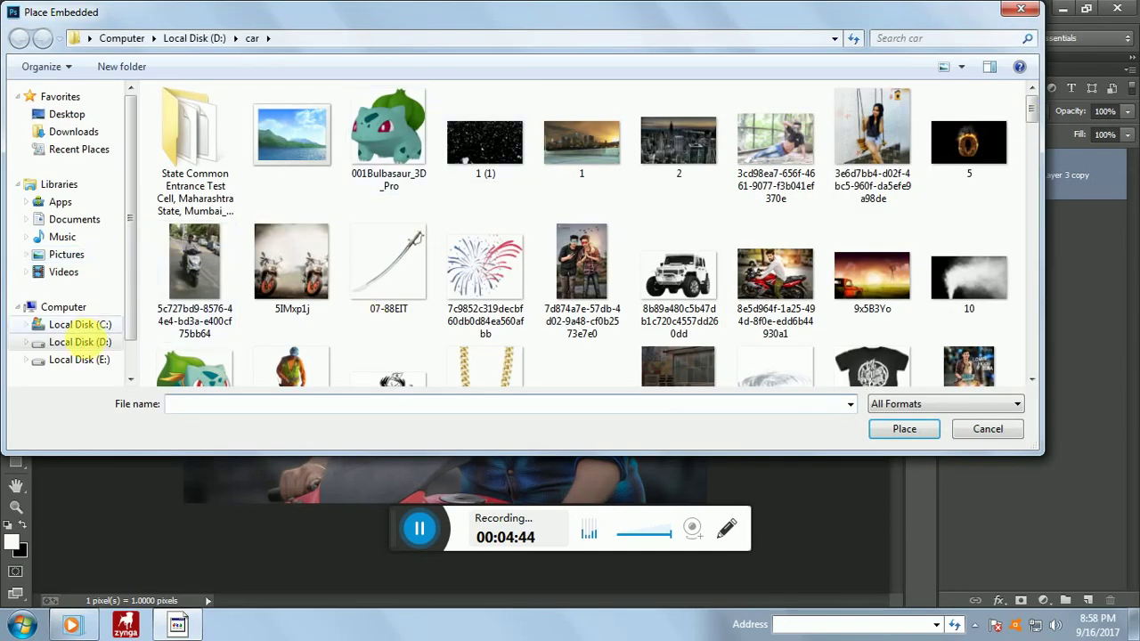
left_click(82, 359)
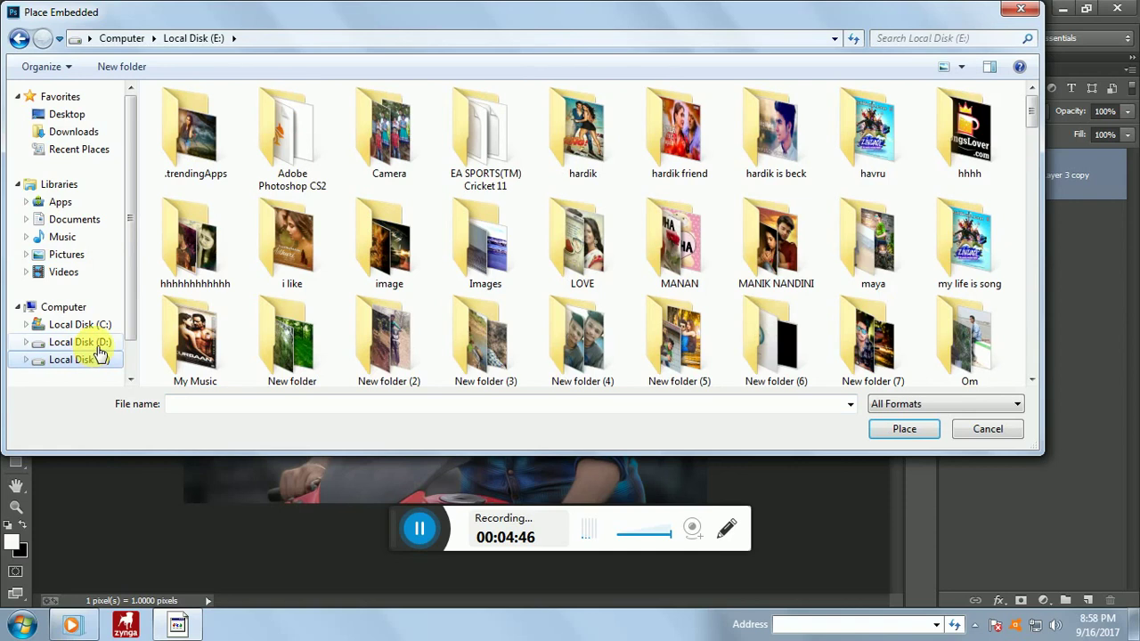
left_click(94, 343)
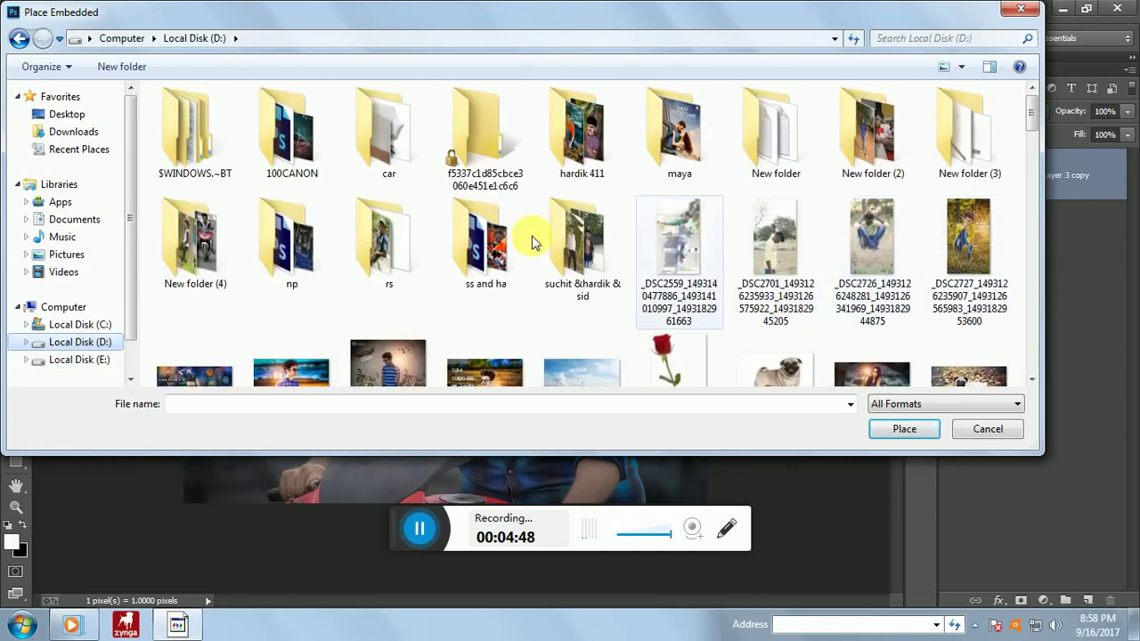
double_click(292, 239)
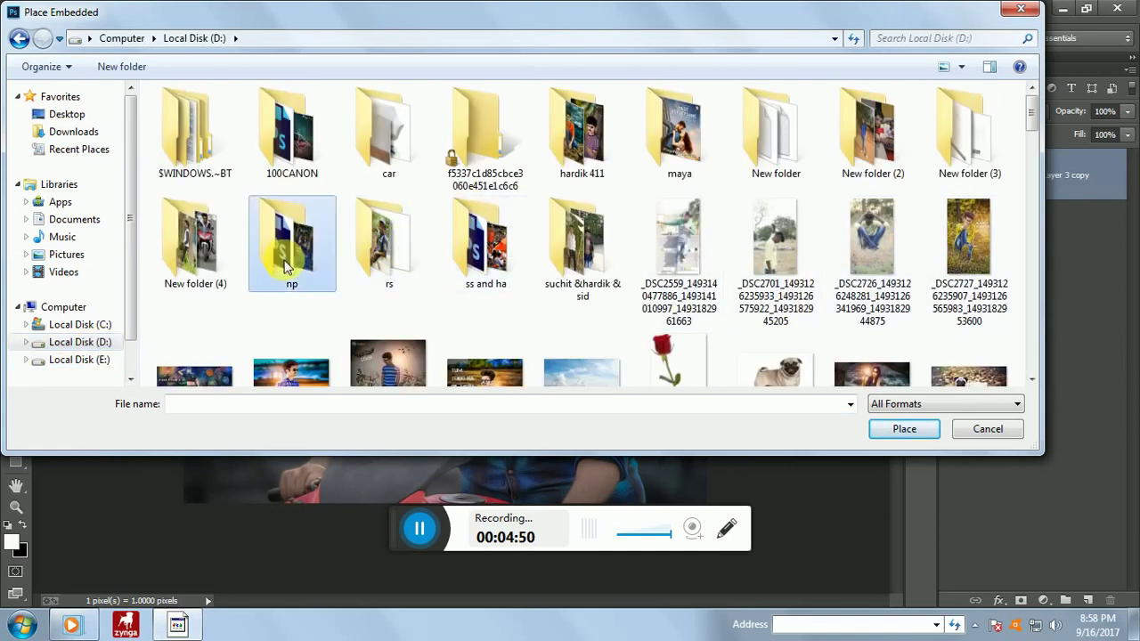
left_click(678, 143)
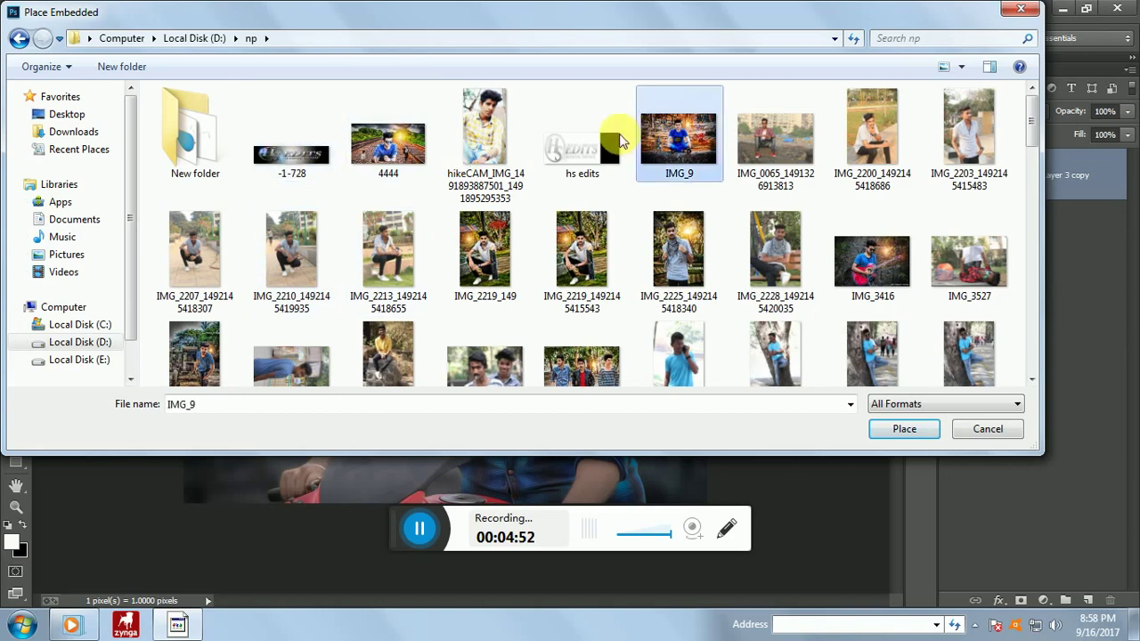
left_click(601, 139)
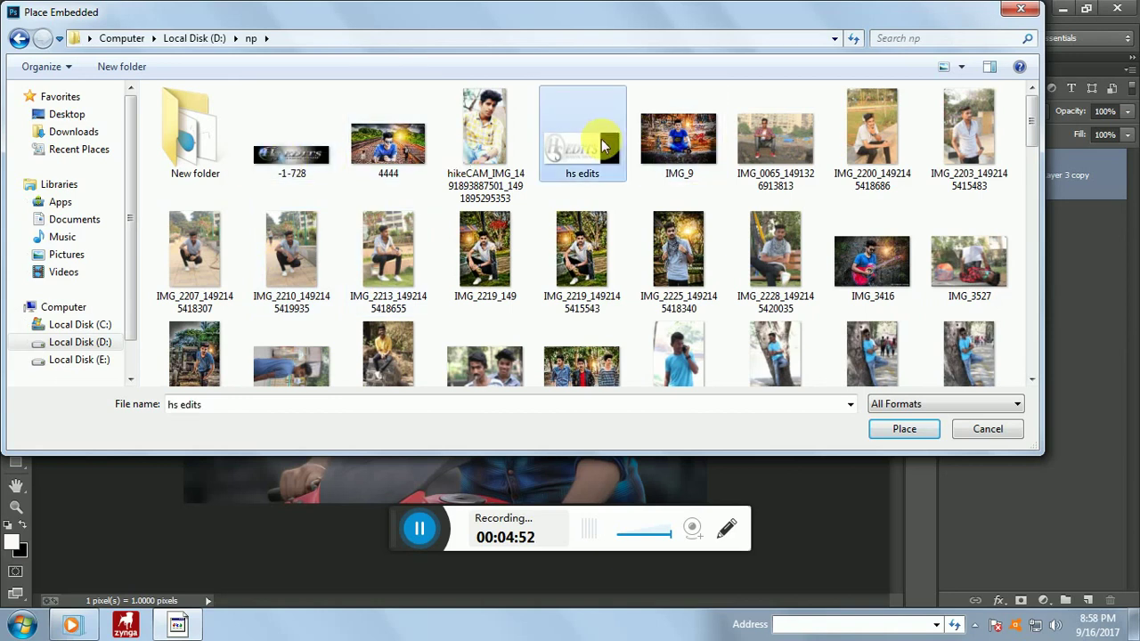
left_click(902, 431)
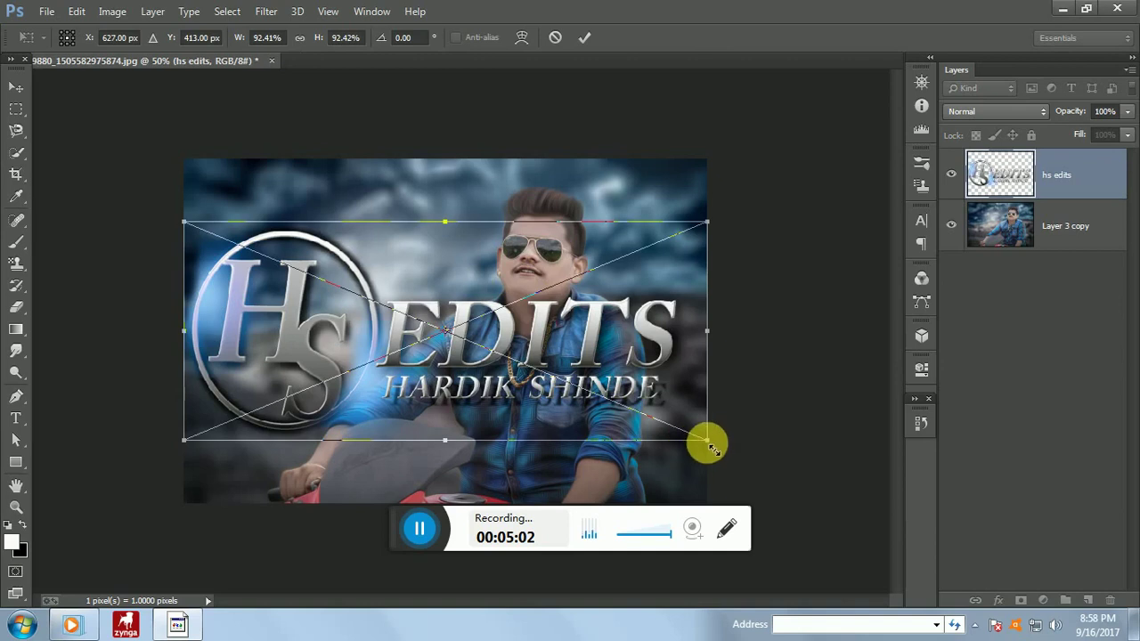
Step: Scale the logo to 18.72% width and 17.28% height in the picture's upper-left corner and commit the placement
left_click_drag(710, 445, 271, 191)
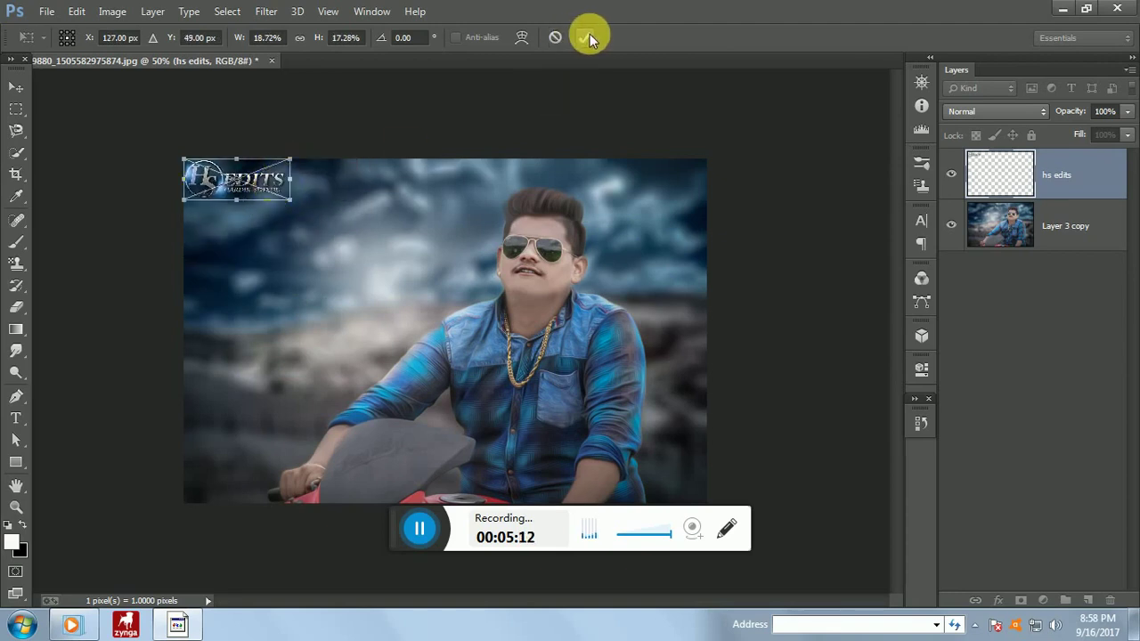
key("c")
left_click(589, 37)
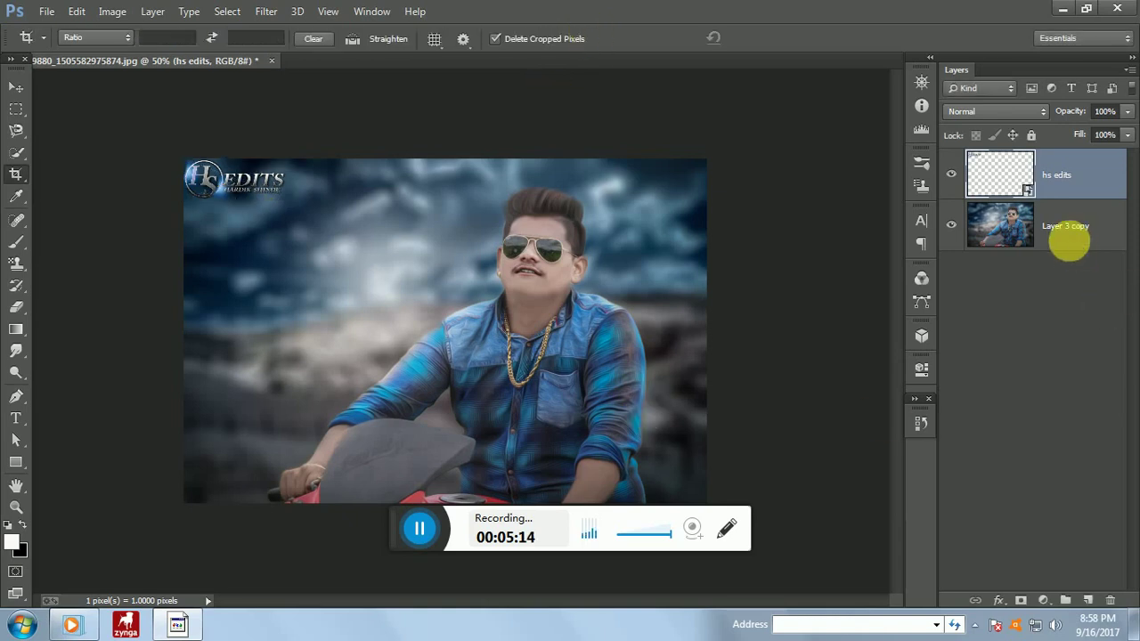
Step: Merge the hs edits logo layer with Layer 3 copy
left_click(1069, 241, "shift")
right_click(1055, 248)
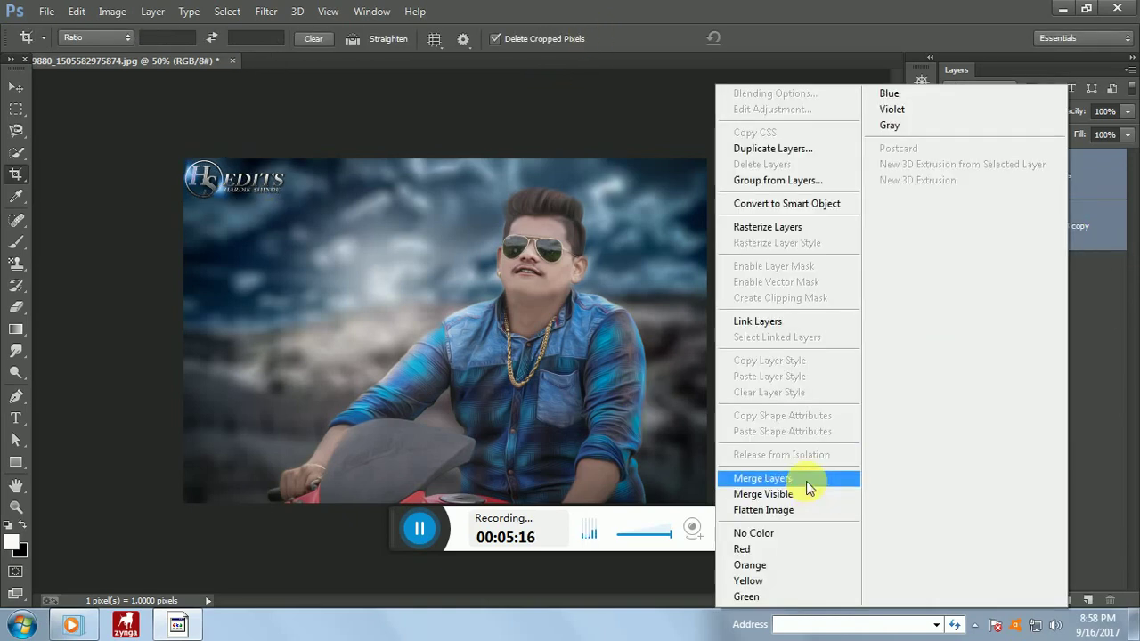